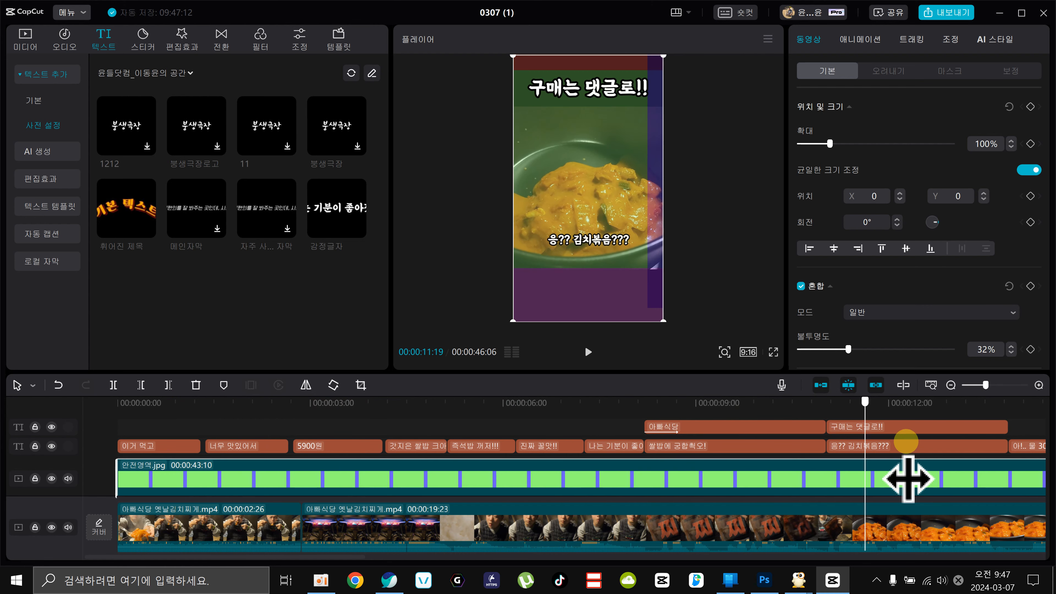
Scrub through the captioned 0307 (1) project, including the "갓지은 쌀밥 크아!!!" caption, to examine caption placement against the safe-area overlay
scroll(908, 476, right, 5)
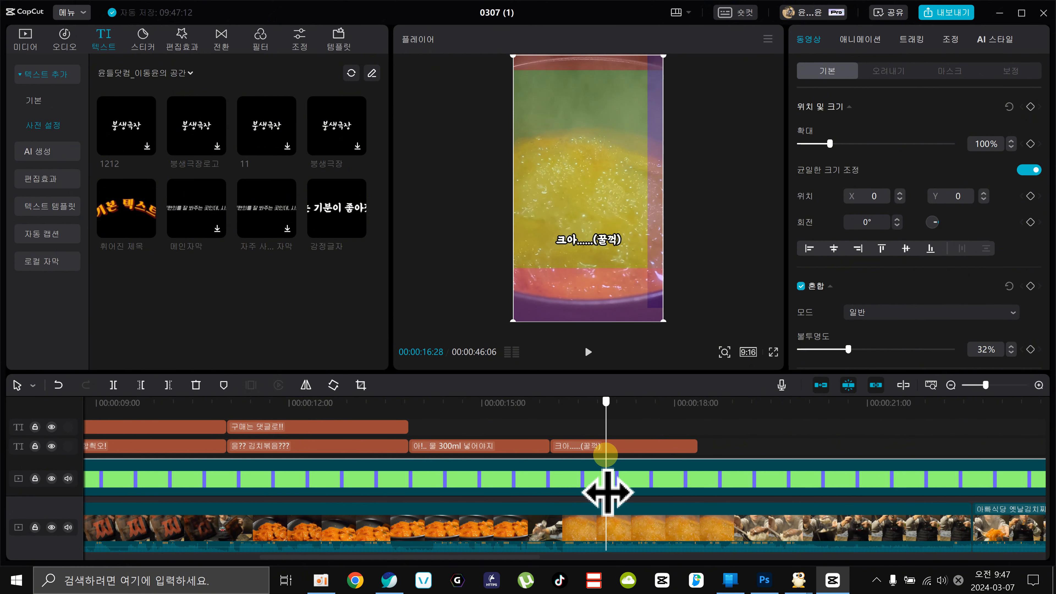
drag(671, 466, 750, 470)
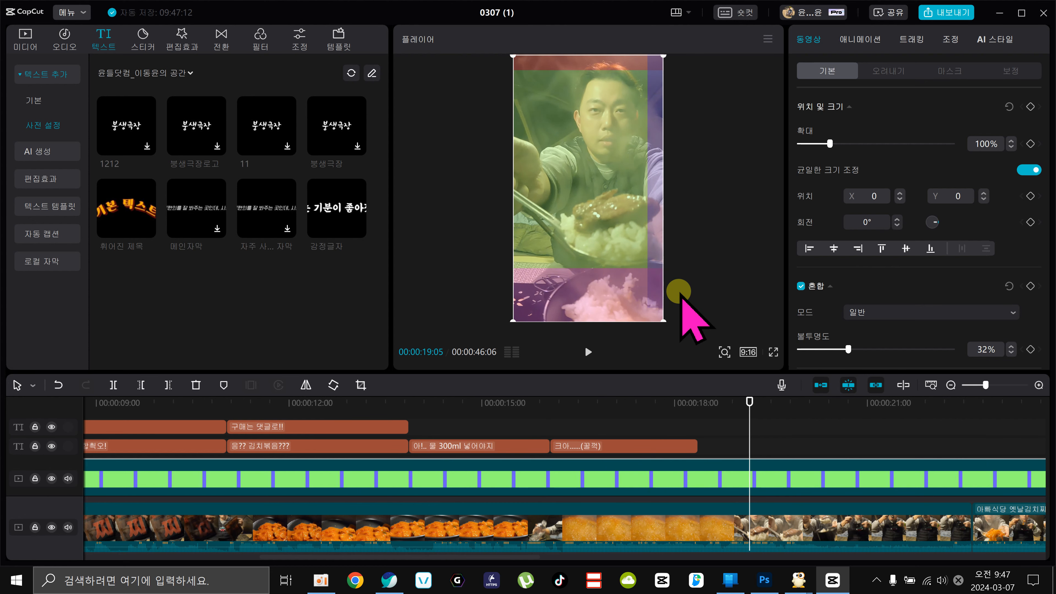
drag(675, 417, 394, 425)
click(408, 443)
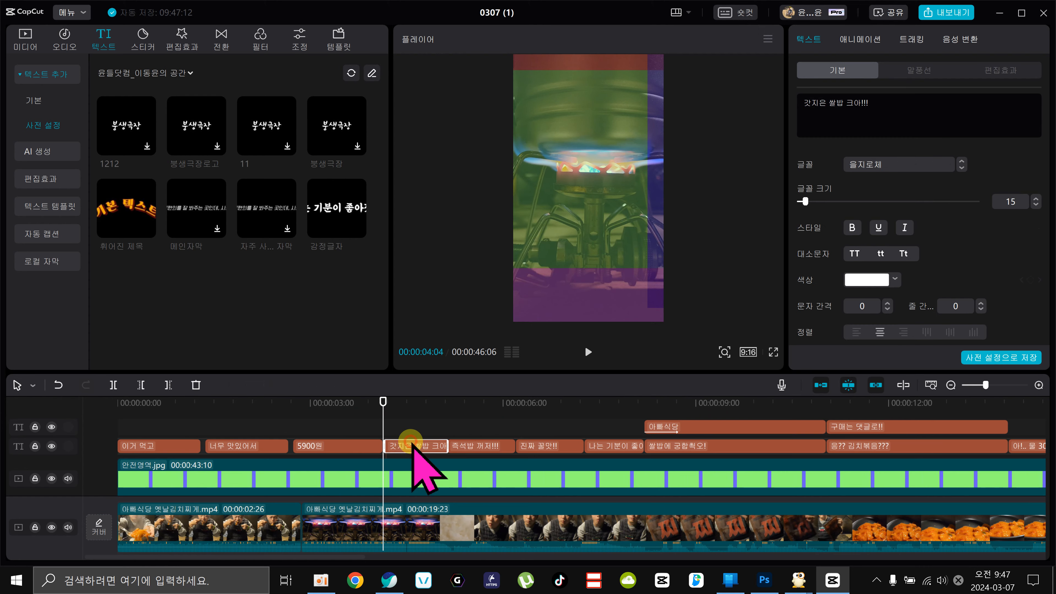
drag(436, 398, 785, 496)
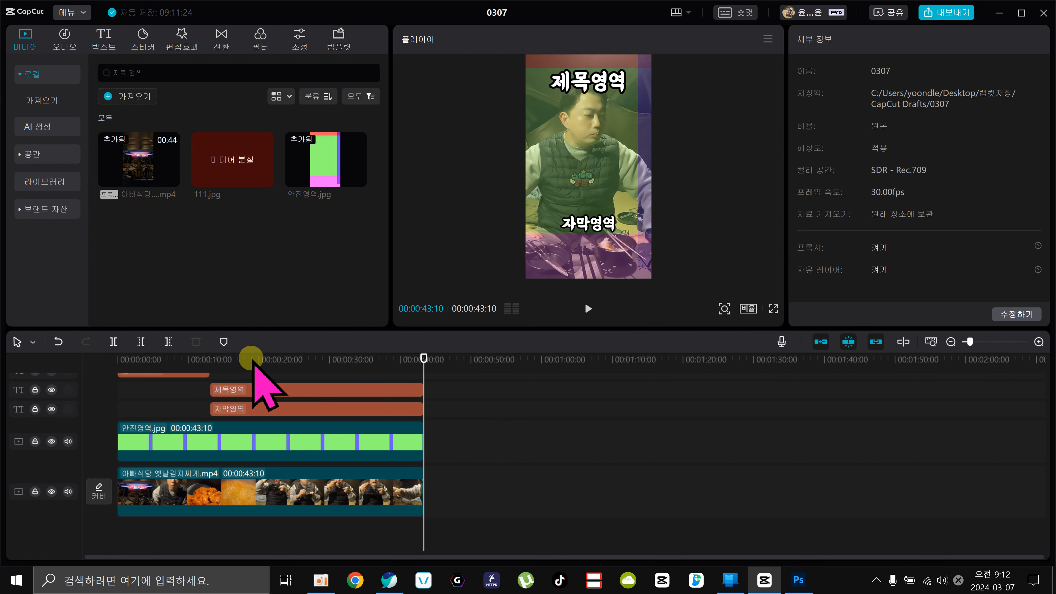
Scrub the 0307 project between its start and about 19 seconds to examine the 제목영역 and 자막영역 texts over the safe-area overlay
drag(251, 358, 117, 358)
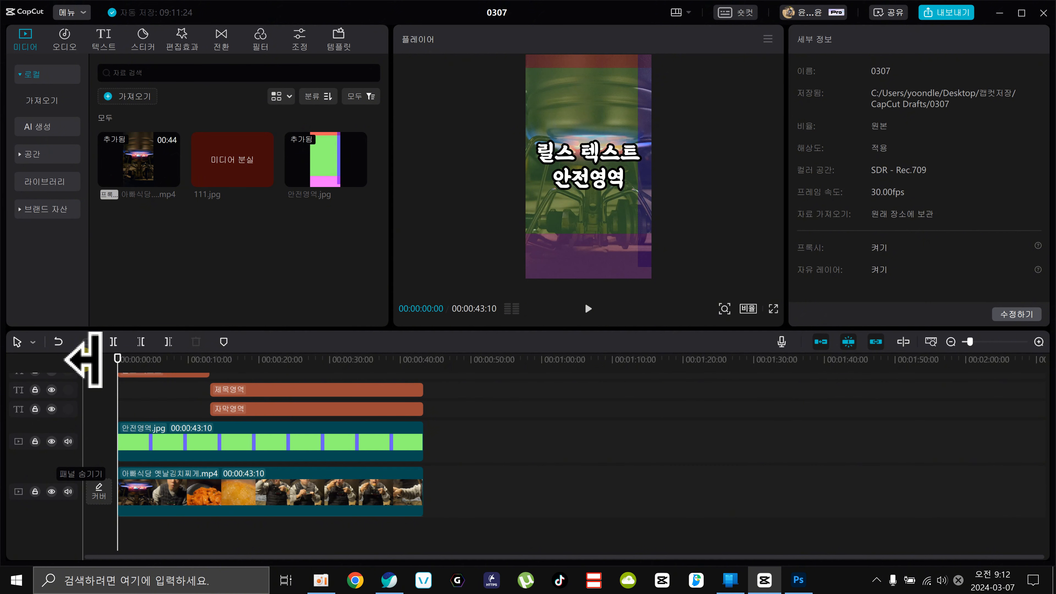
click(184, 356)
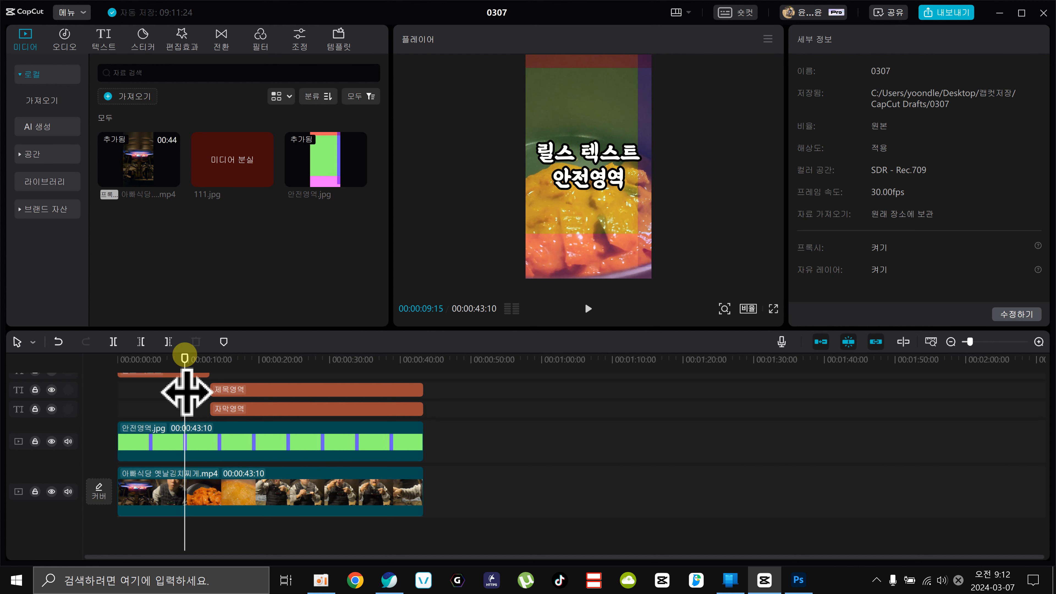
drag(185, 357, 251, 355)
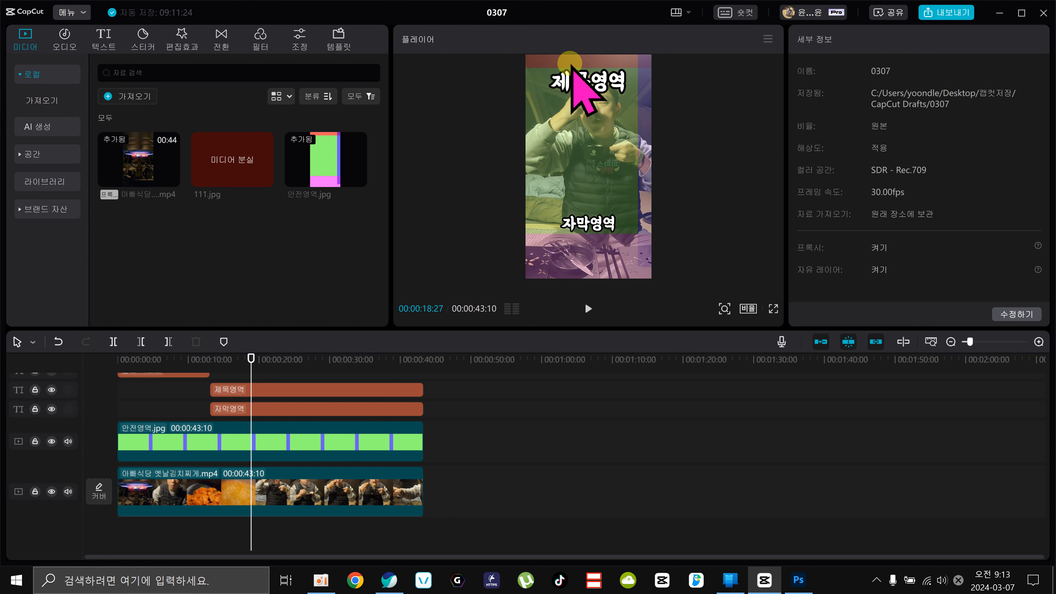
click(182, 358)
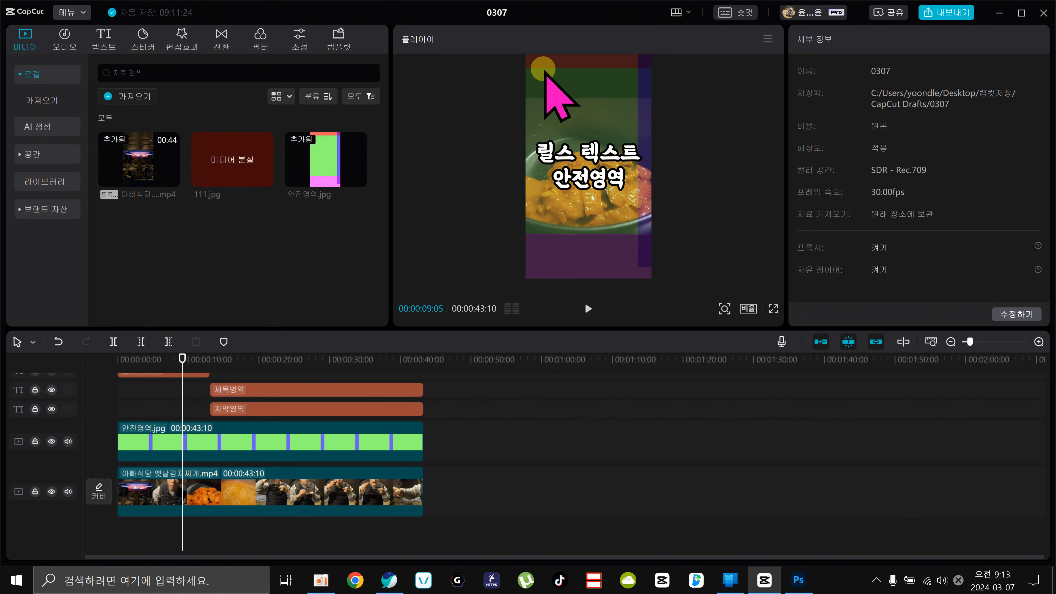
drag(214, 357, 221, 393)
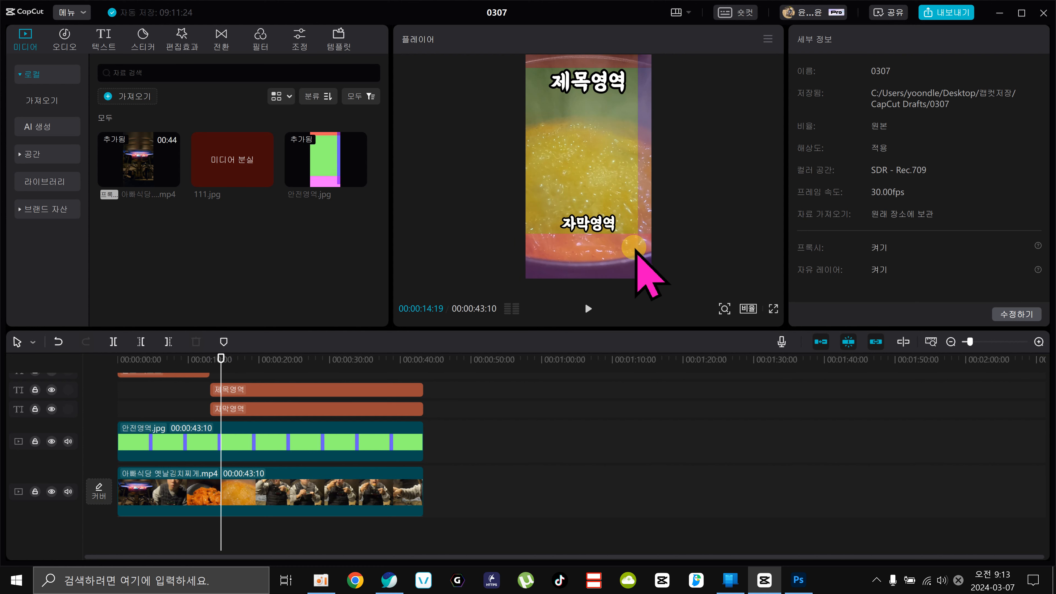
Minimize the editor, open the first Instagram screenshot on the desktop, and browse the Reels screenshots and 안전영역.jpg to compare interface placement
click(998, 12)
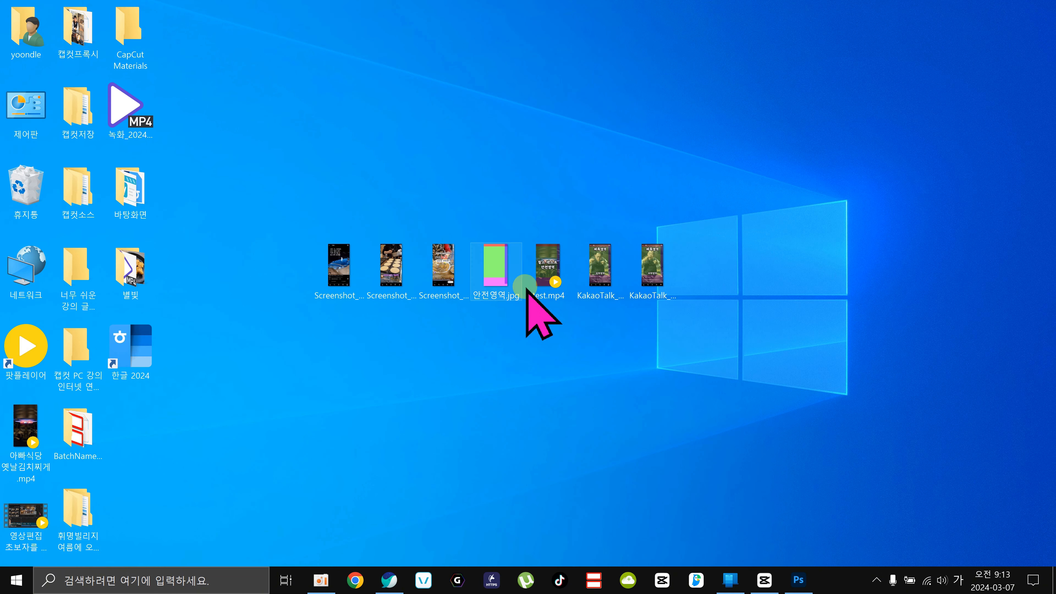
click(341, 266)
double_click(342, 269)
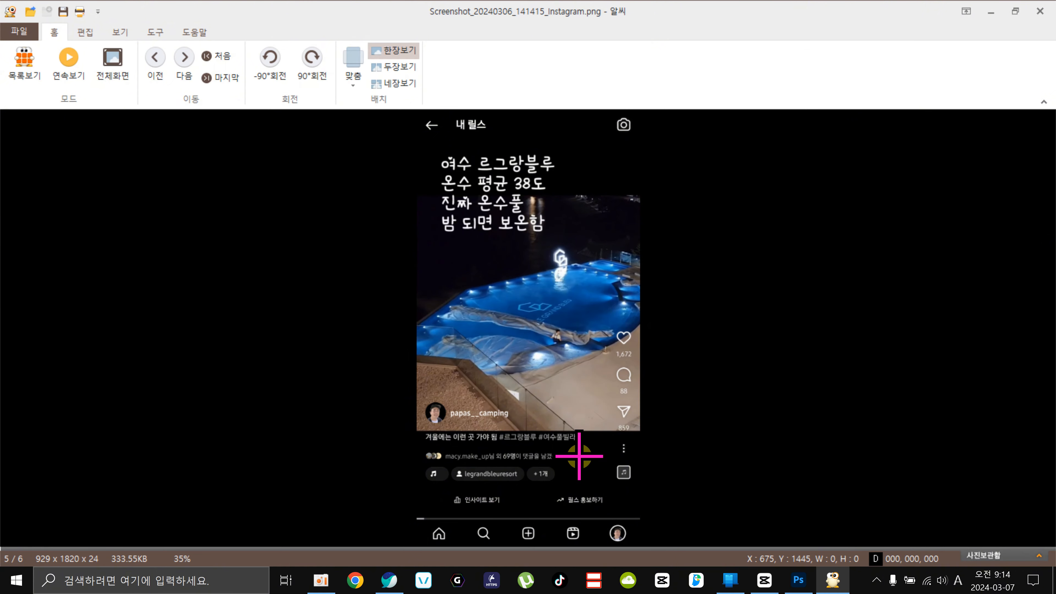
scroll(579, 456, down, 1)
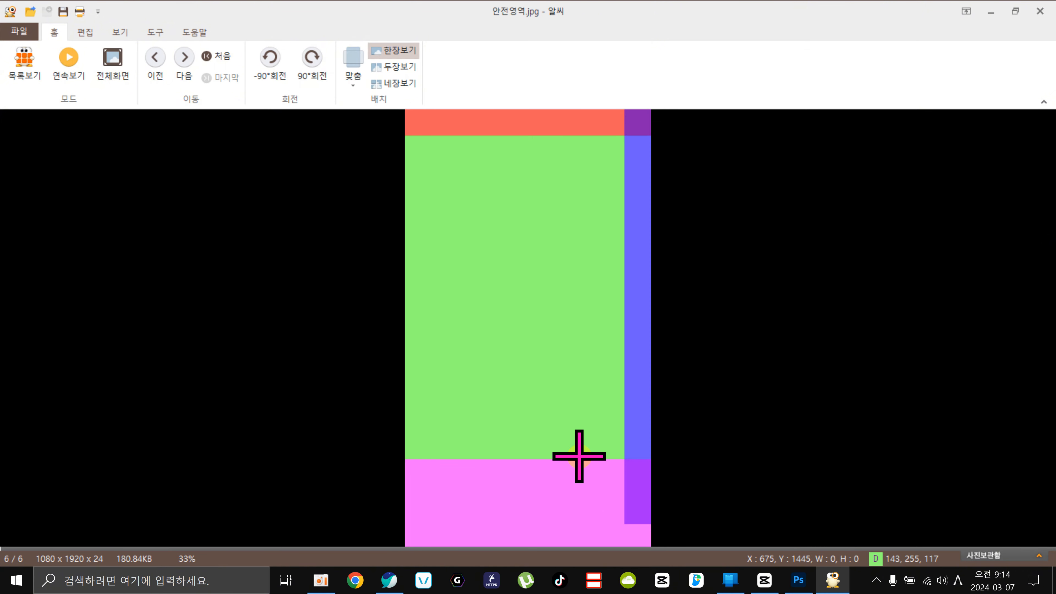
scroll(579, 456, up, 2)
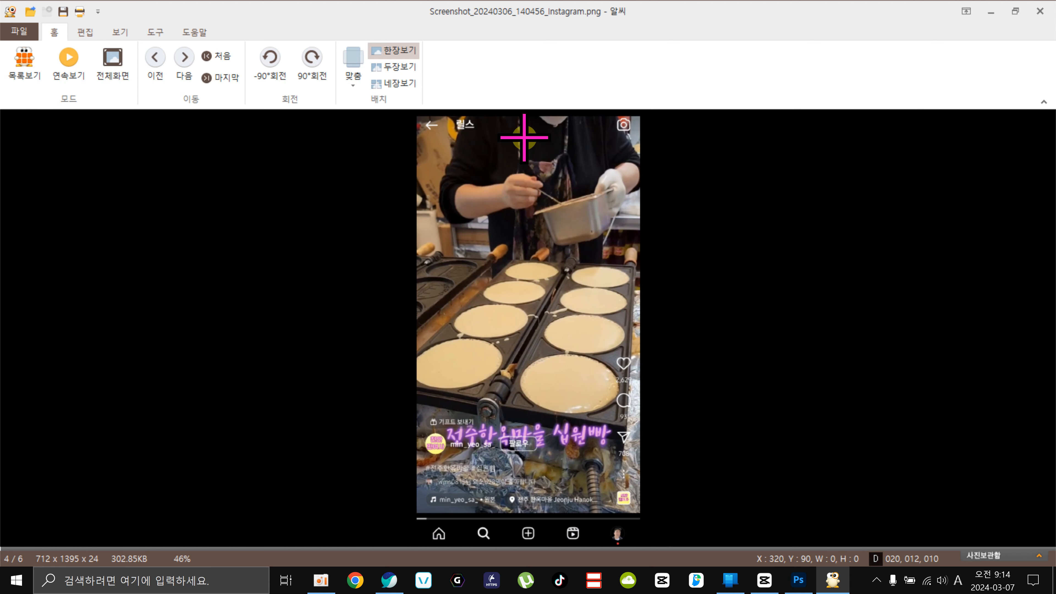
click(630, 431)
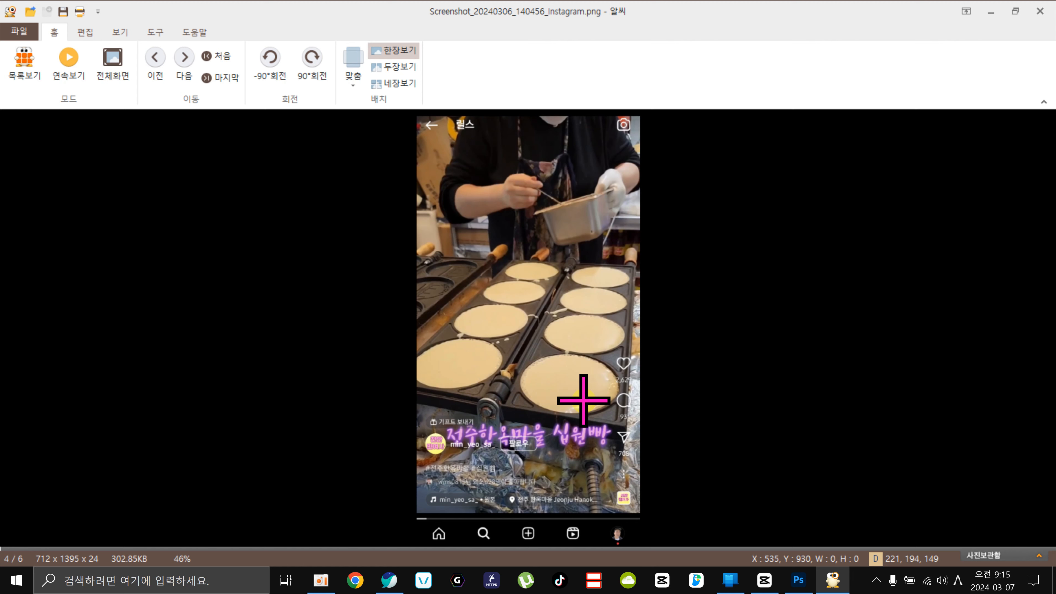
scroll(584, 401, up, 1)
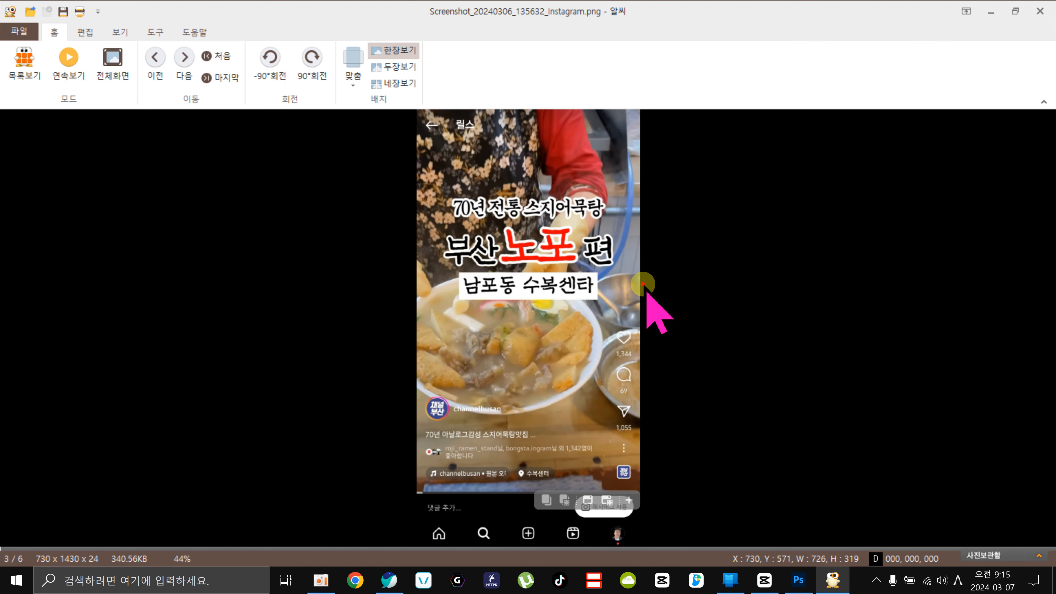
Outline the like, comment and share icon column and the header area on Screenshot_20240306_135632_Instagram.png, clearing each selection
drag(636, 294, 610, 486)
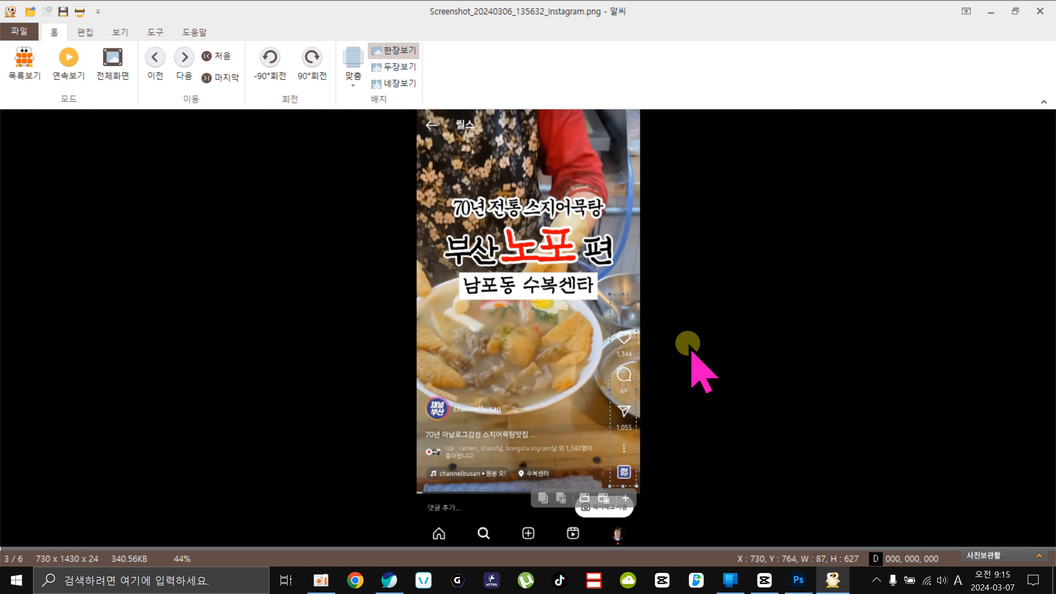
click(689, 345)
drag(425, 133, 562, 104)
click(689, 237)
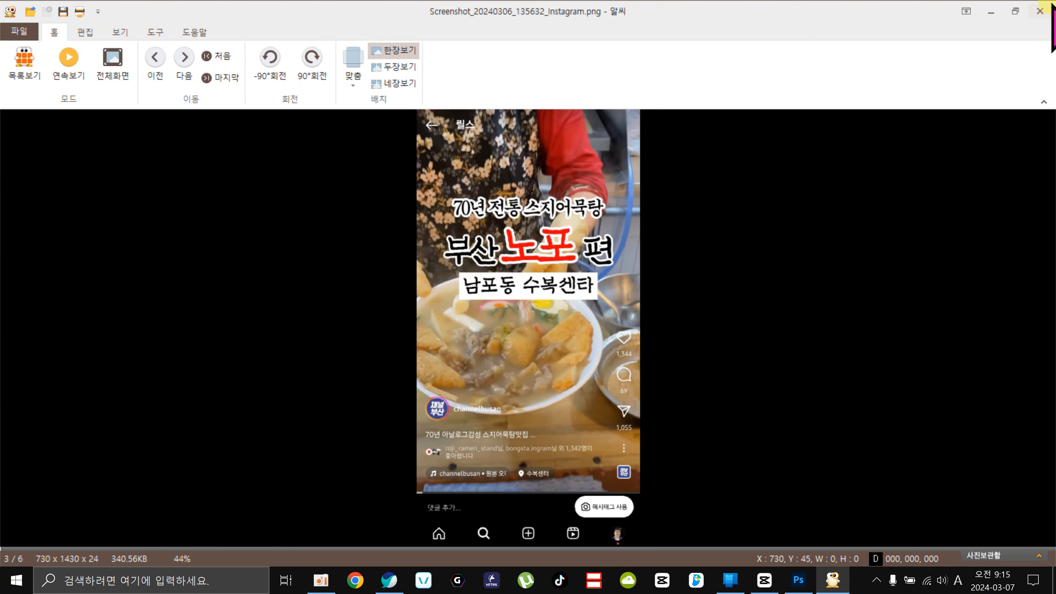
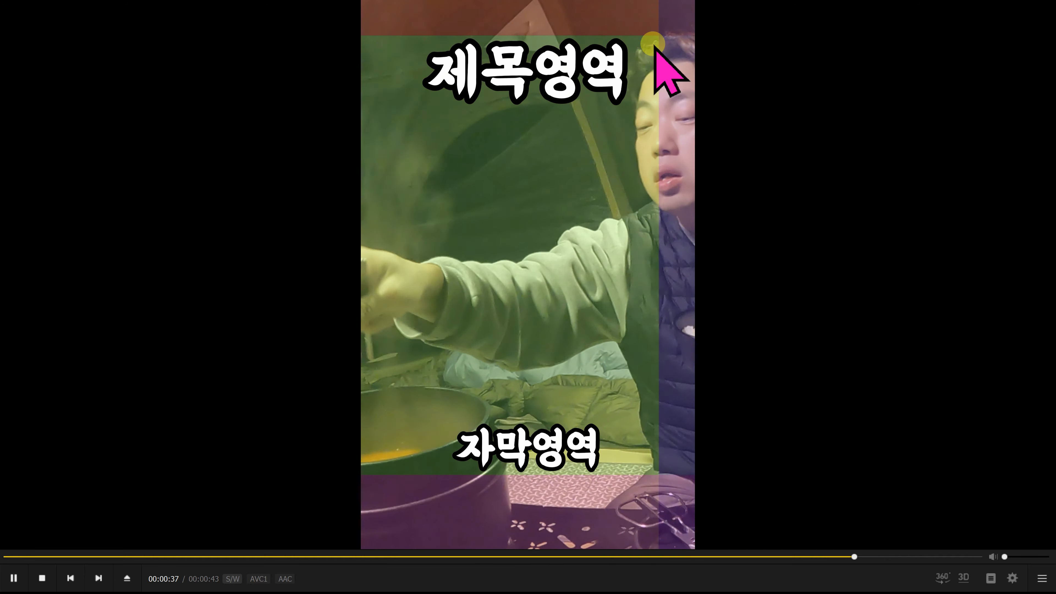
Close the video player, open KakaoTalk_20240307_090439660_01.png, and outline its profile row and insights-and-promotion row
click(1044, 12)
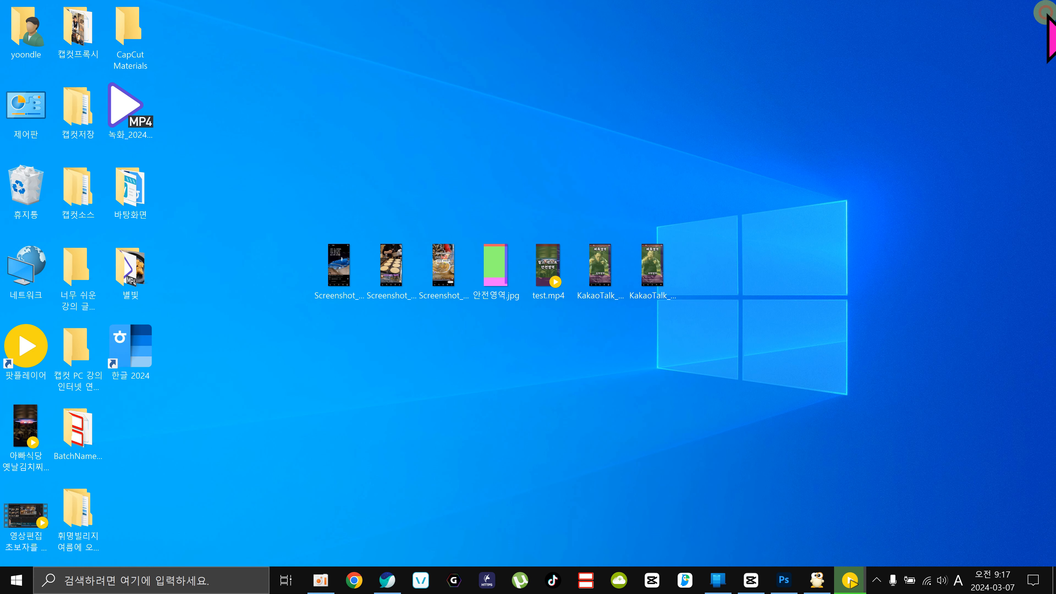
click(595, 261)
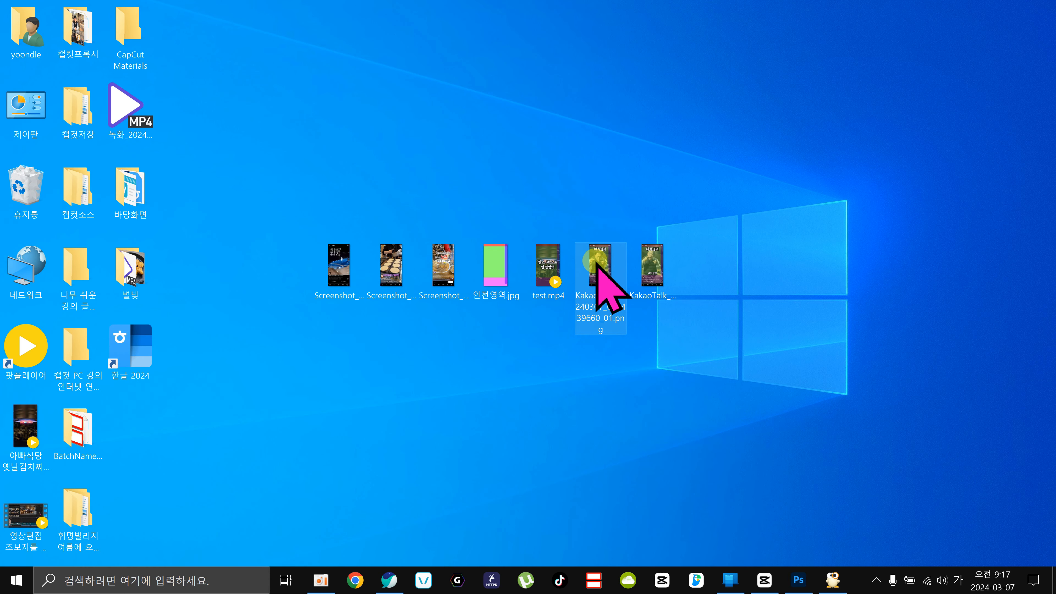
double_click(597, 263)
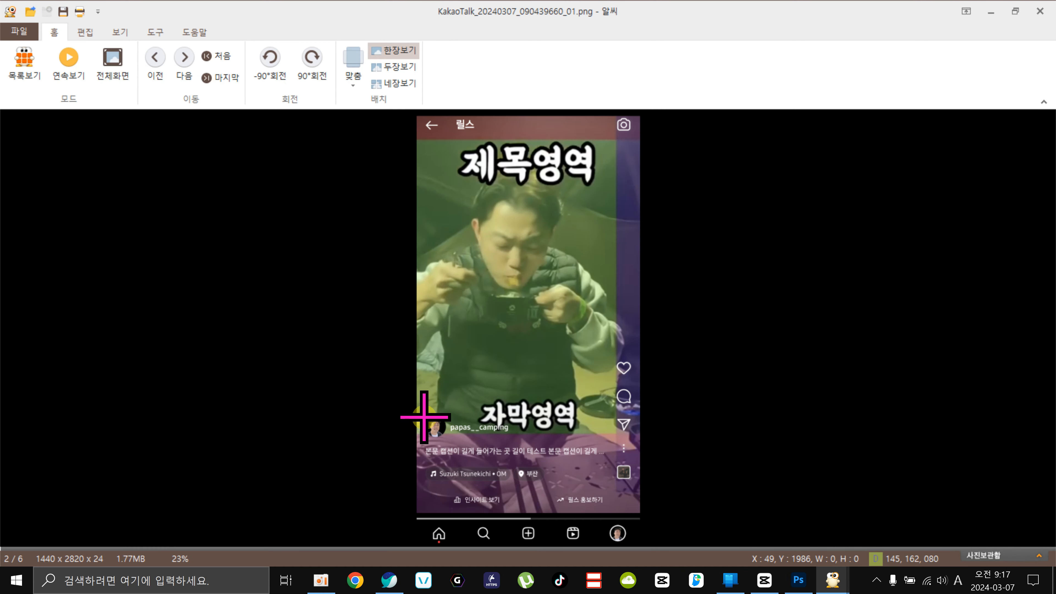
drag(424, 414, 516, 444)
click(545, 390)
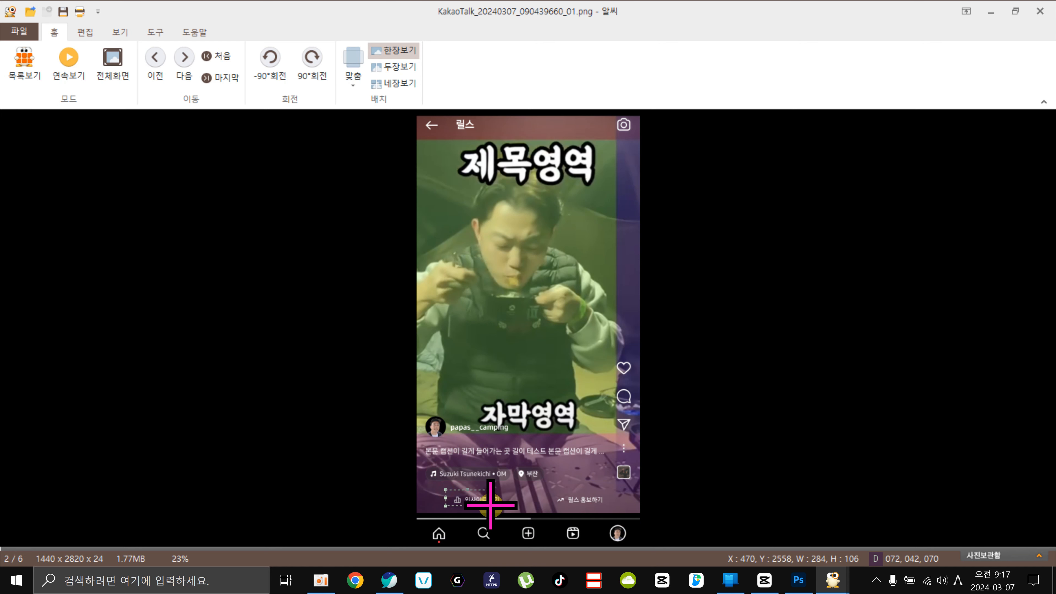
drag(610, 511, 610, 510)
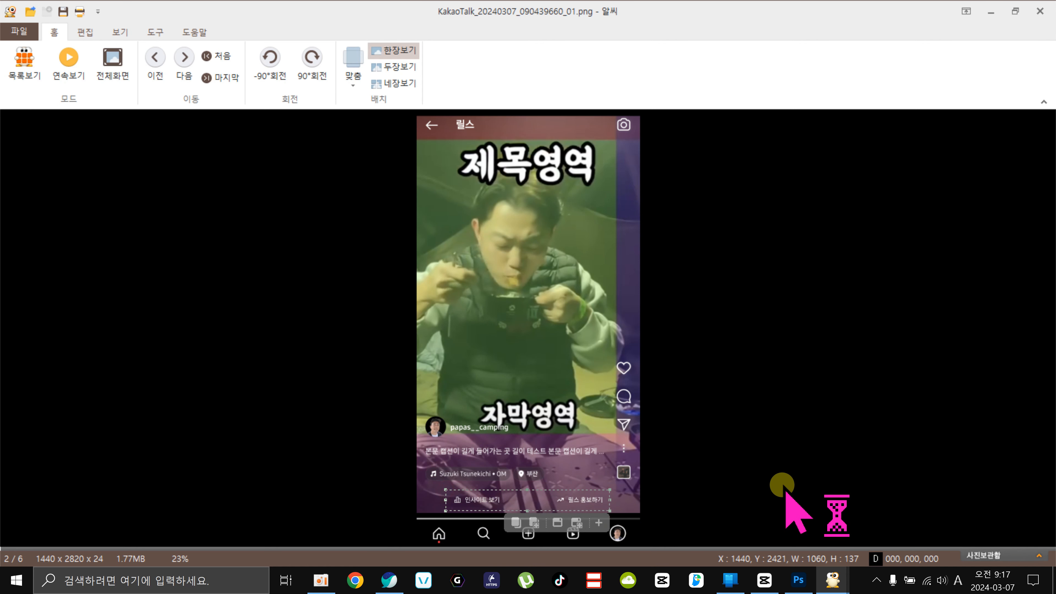
click(431, 491)
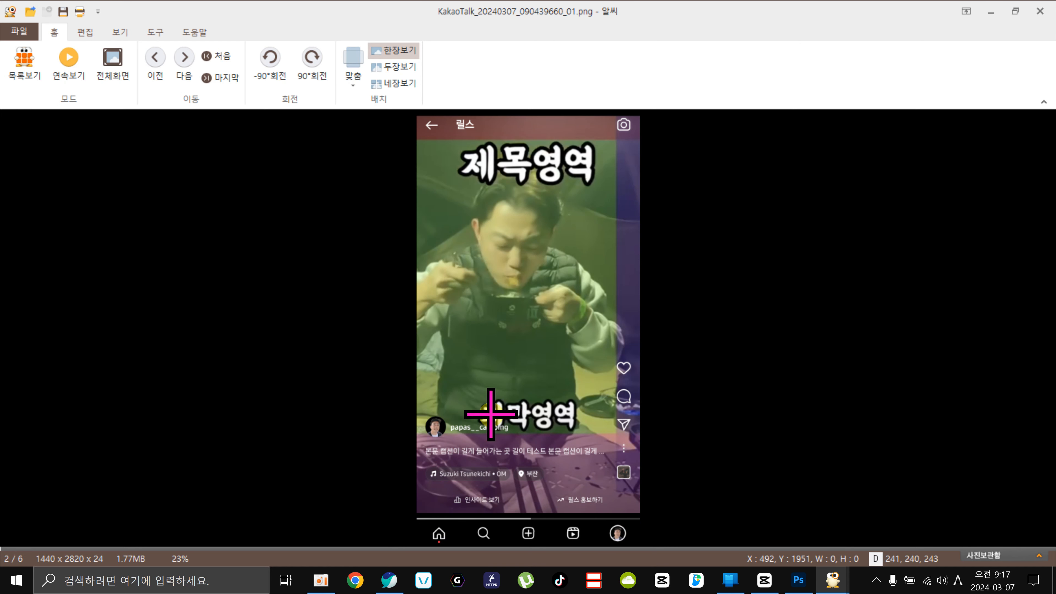
Outline the profile row, the full caption block, and the full-width insights-and-promotion row on the Reels test screenshot, clearing each selection
drag(424, 414, 493, 439)
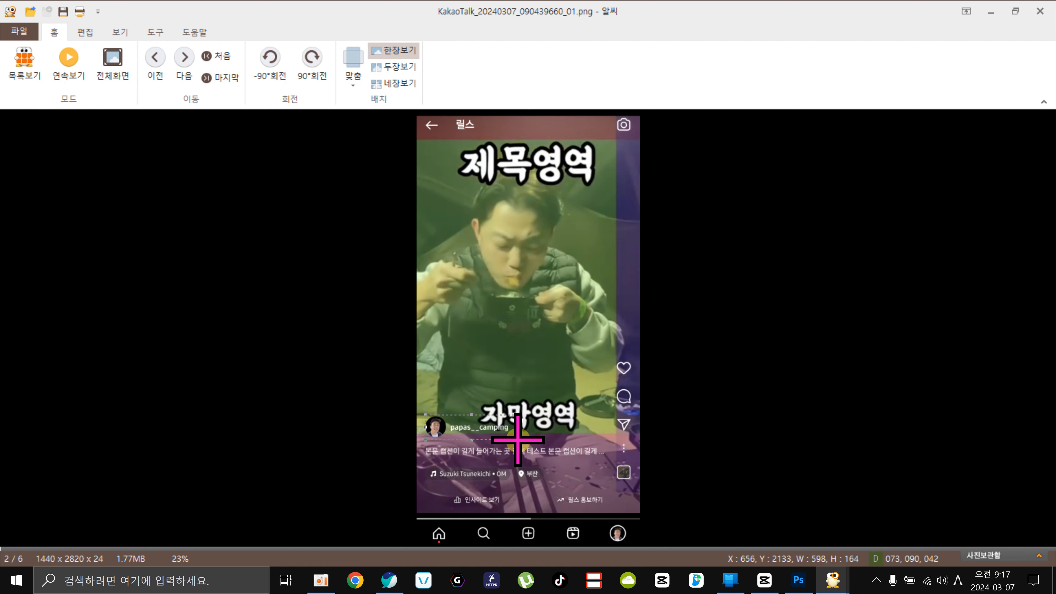
click(364, 440)
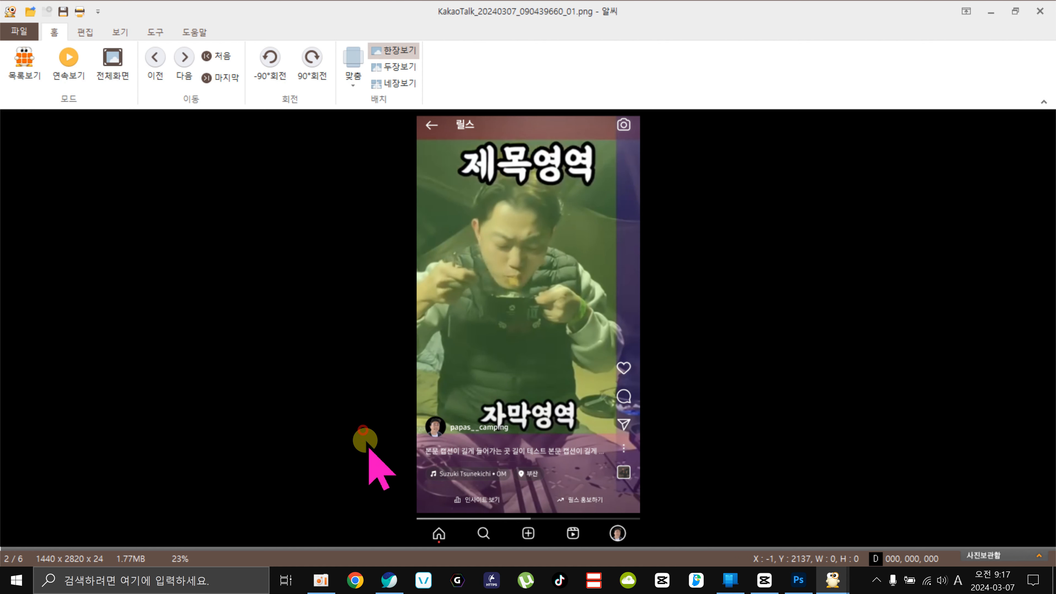
drag(417, 492, 640, 513)
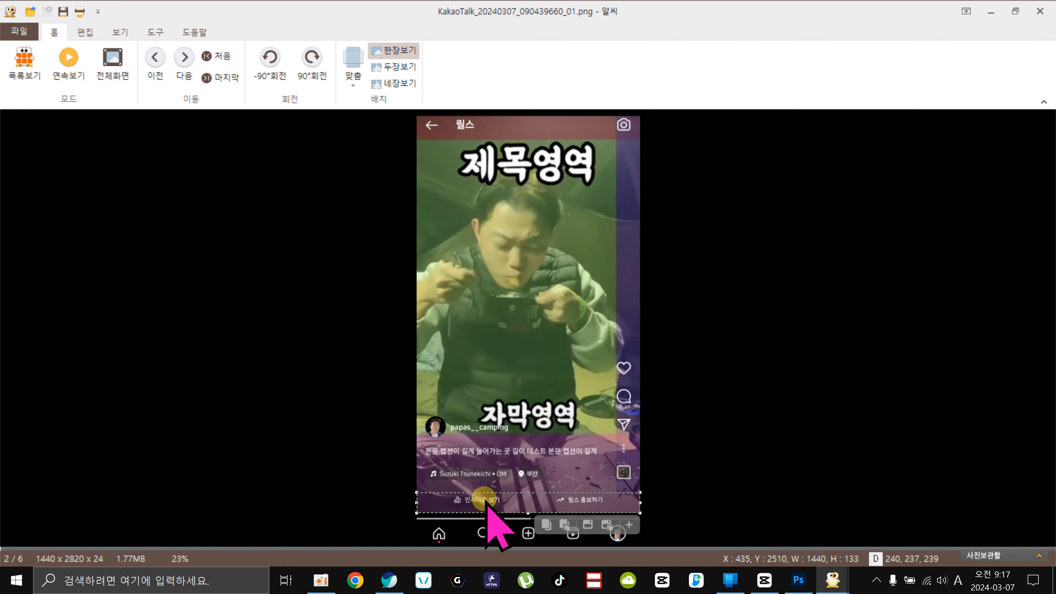
click(421, 409)
drag(417, 415, 726, 503)
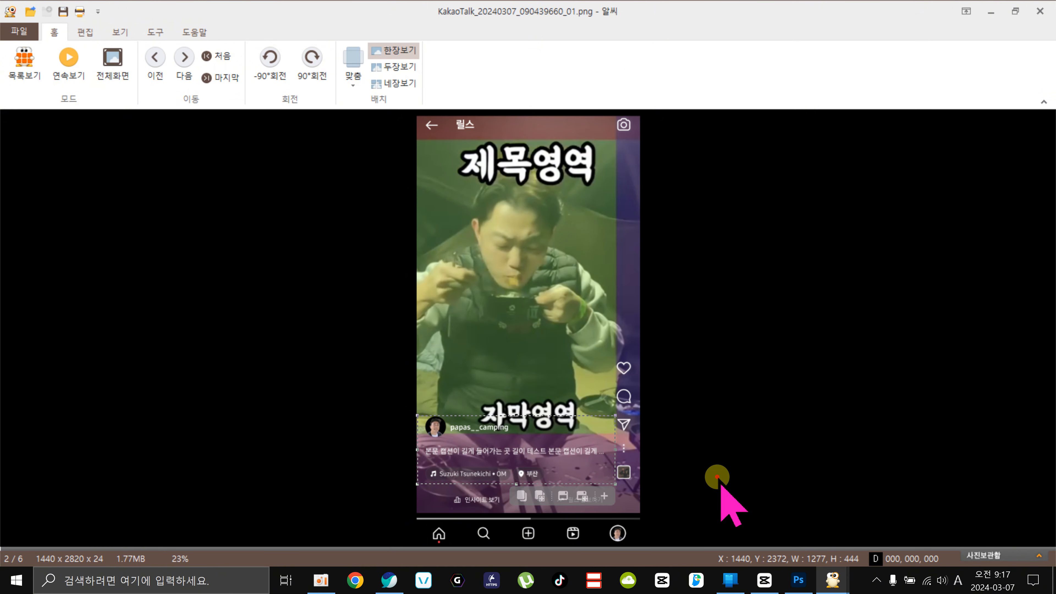
click(481, 455)
drag(423, 489, 642, 516)
click(448, 428)
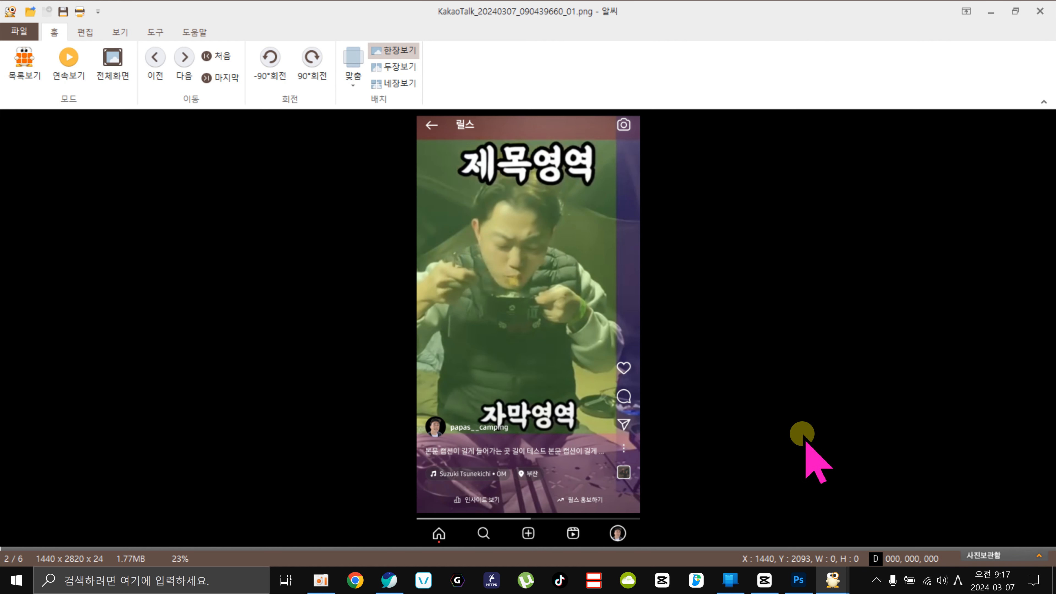
Switch to KakaoTalk_20240307_090439660.png and outline the full-width strip just below the audio and location line
scroll(805, 442, down, 1)
scroll(805, 442, up, 2)
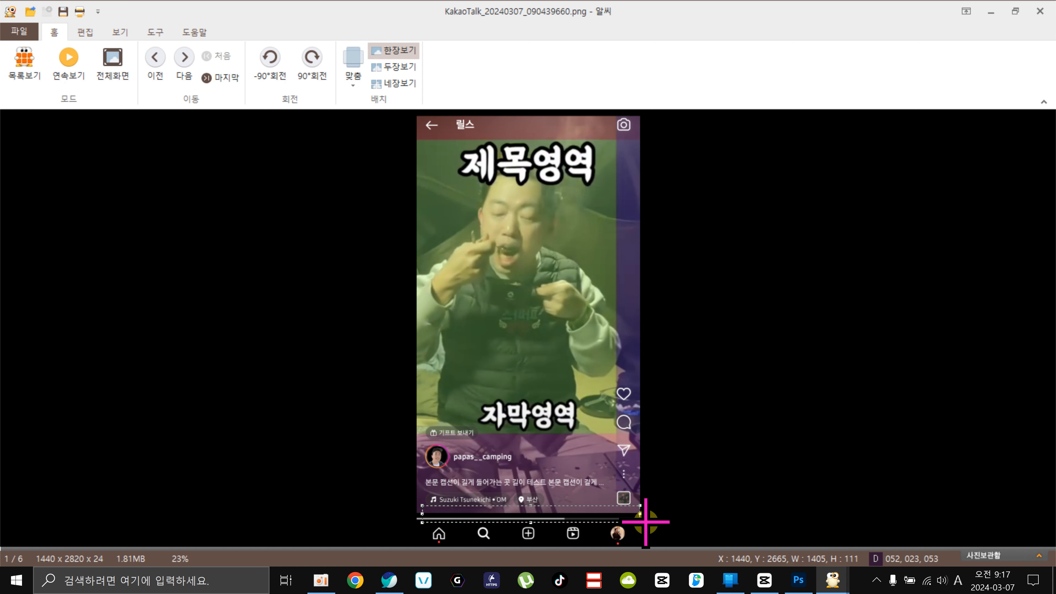
drag(646, 522, 645, 522)
click(681, 466)
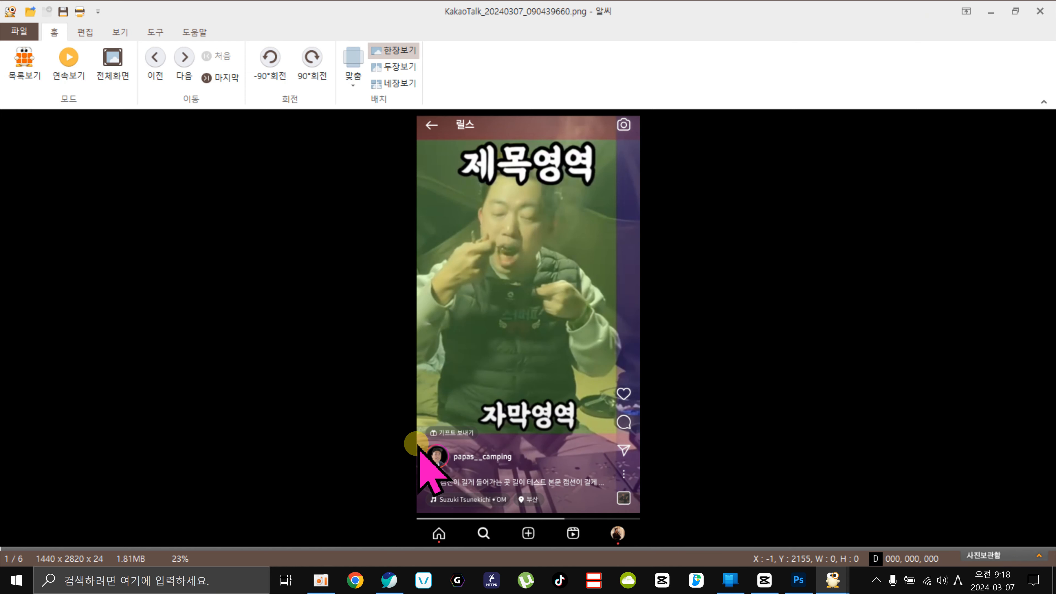
Outline the profile row, the 기프트 보내기 label, and the 자막영역 text to compare their positions, clearing each selection
drag(432, 447, 529, 470)
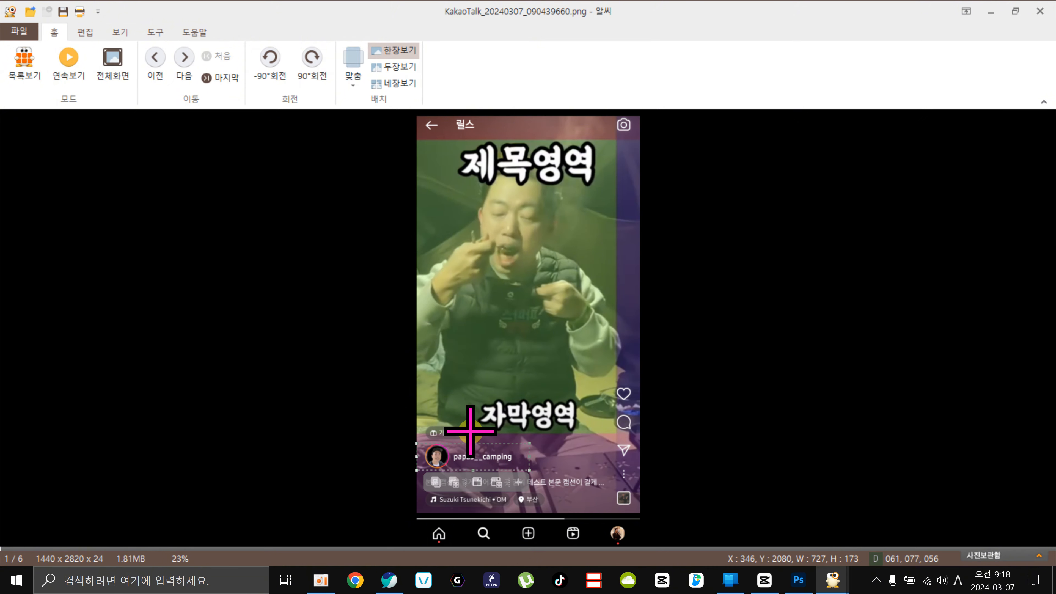
click(470, 432)
drag(424, 422, 483, 441)
click(548, 435)
drag(423, 423, 480, 440)
click(731, 436)
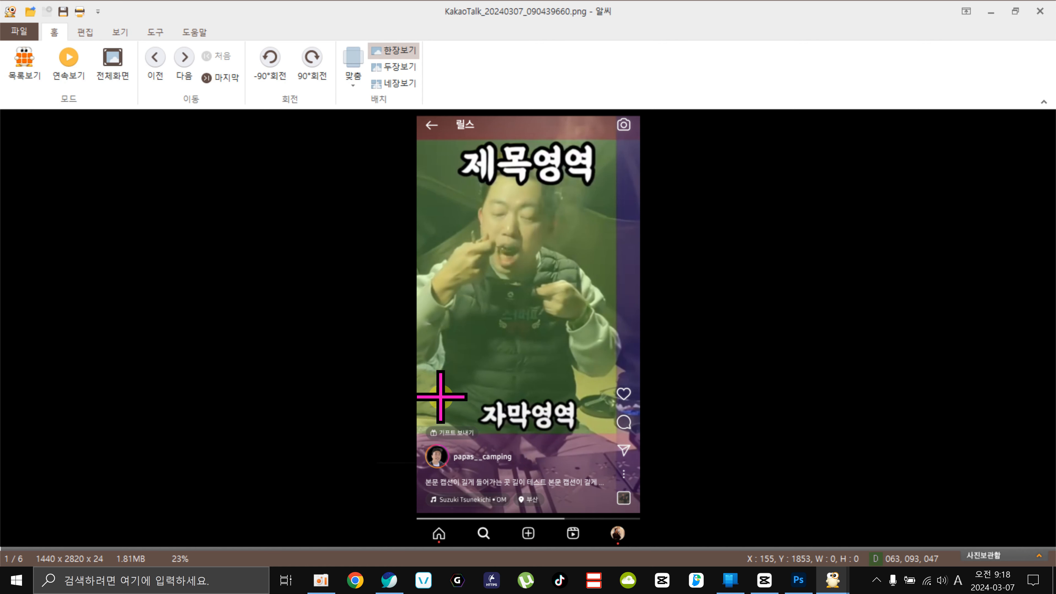
drag(441, 396, 596, 433)
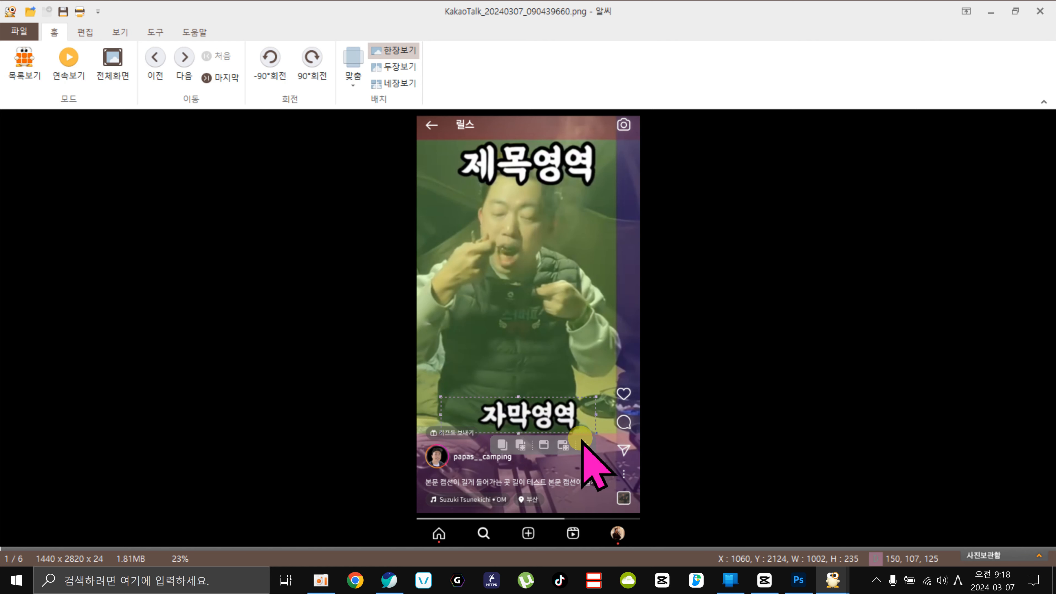
click(359, 443)
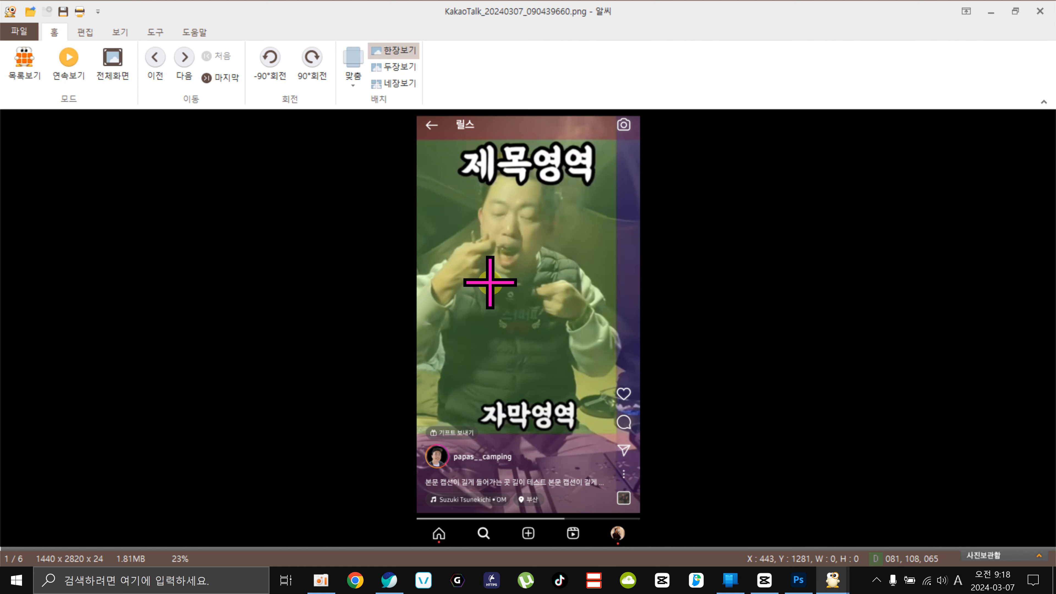
Outline the 제목영역 text, the 릴스 header corner, and the title together with the header strip, clearing each selection
drag(458, 139, 598, 187)
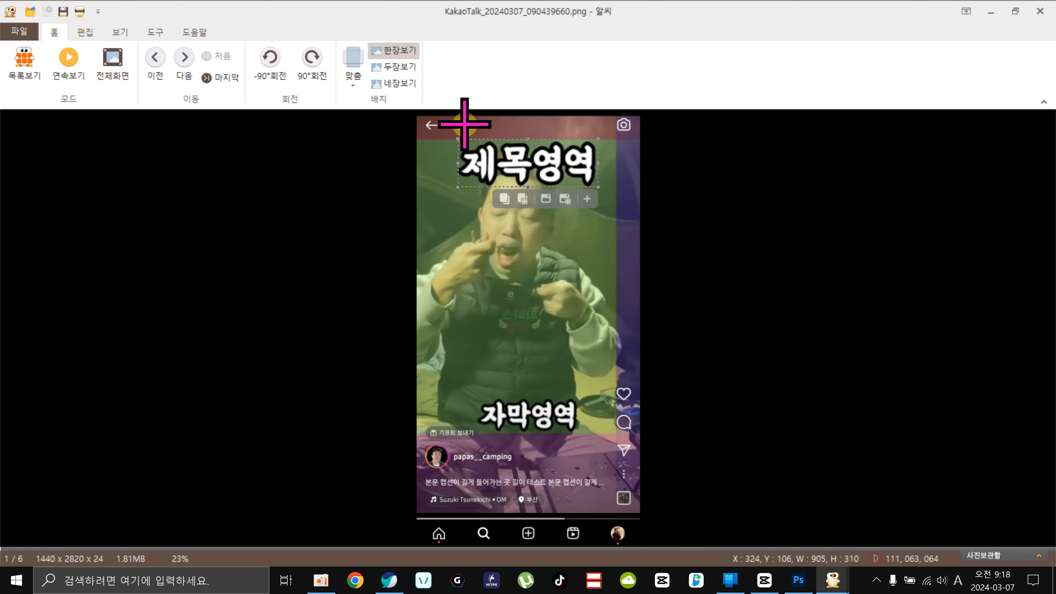
drag(417, 114, 477, 137)
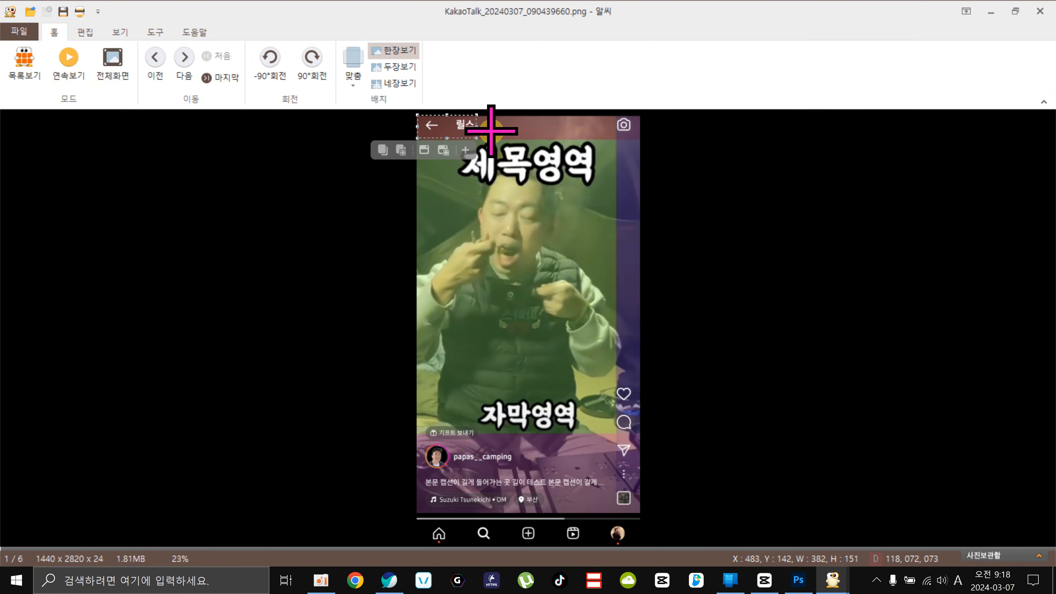
click(380, 189)
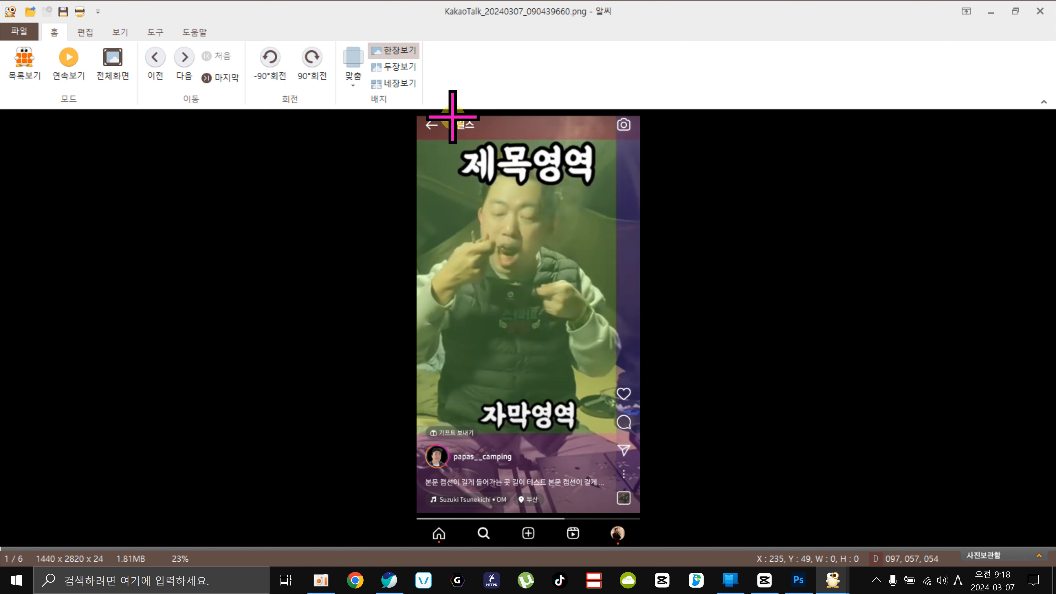
drag(481, 176, 597, 184)
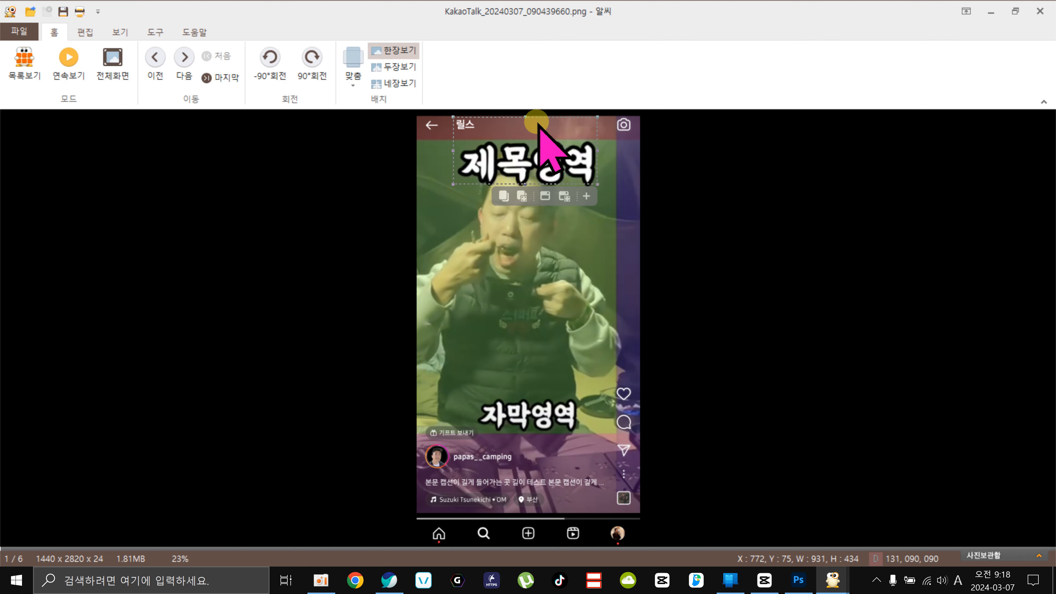
click(336, 185)
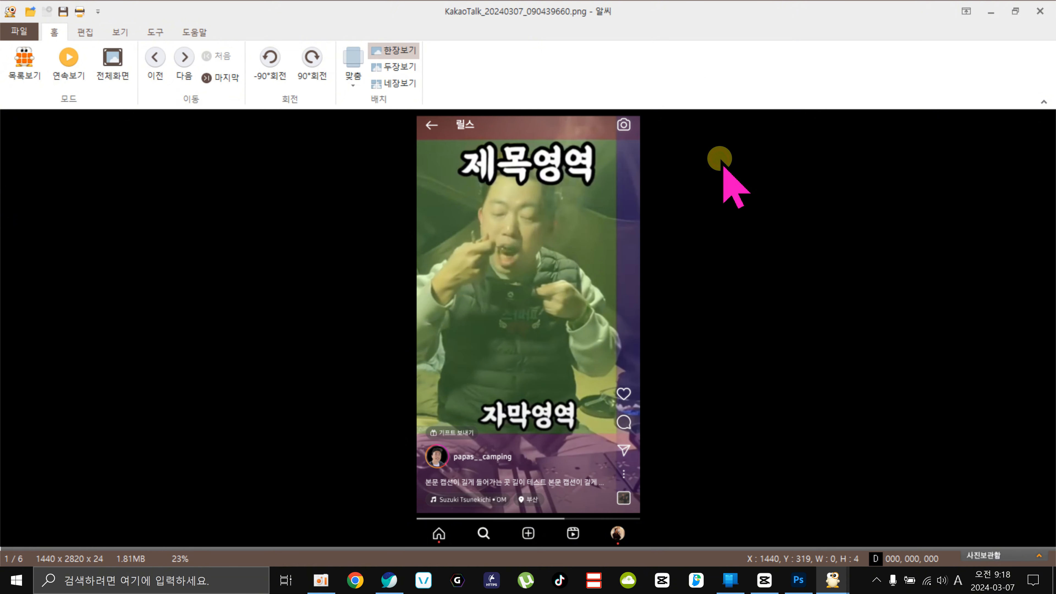
Outline the blue strip above the heart icon and the picture area beside it, clearing each selection
drag(619, 138, 643, 187)
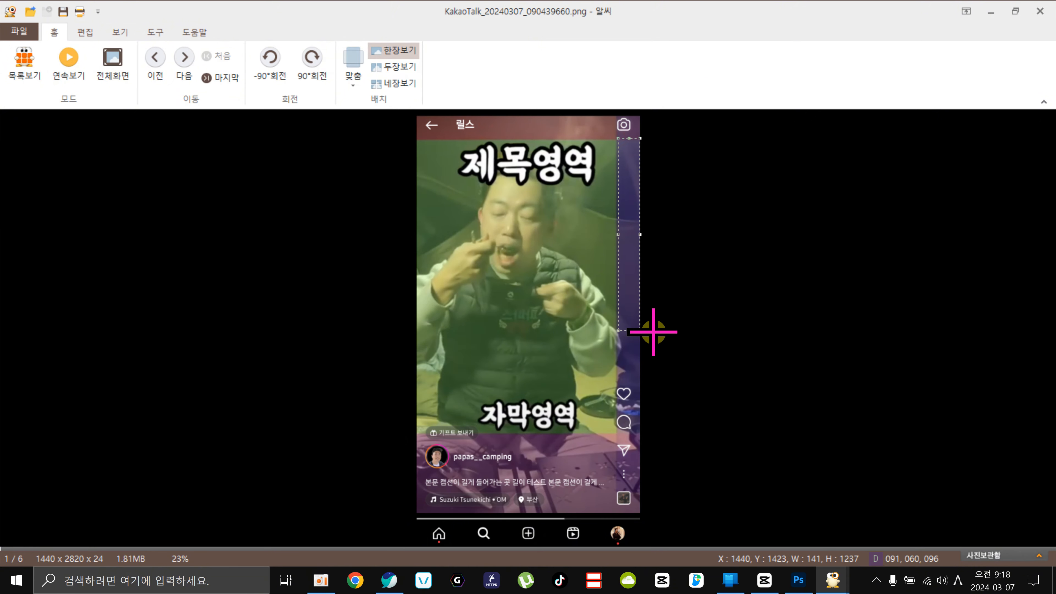
drag(653, 373, 654, 372)
click(719, 328)
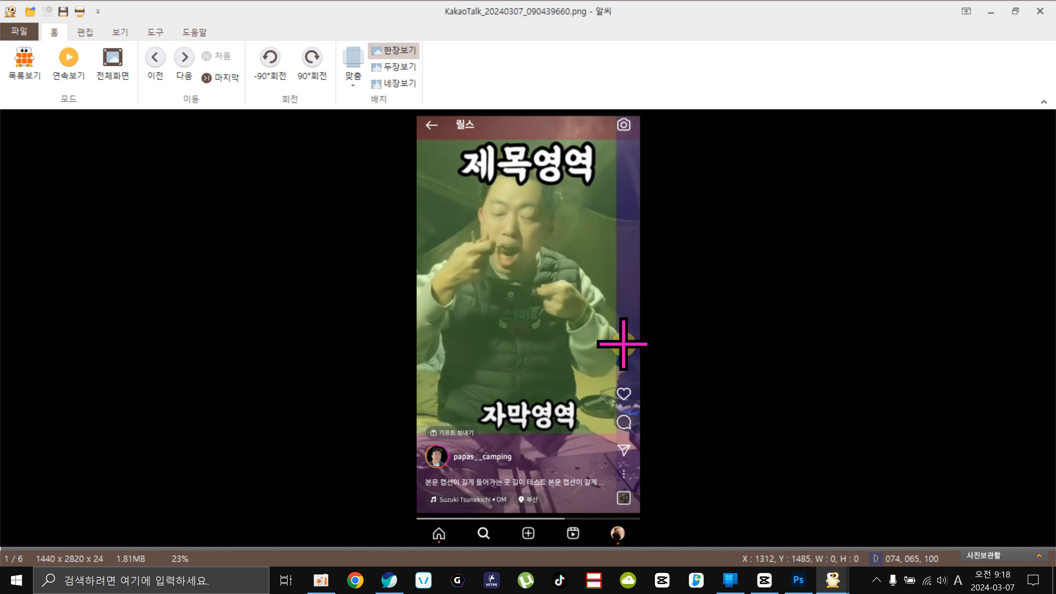
drag(539, 209, 617, 310)
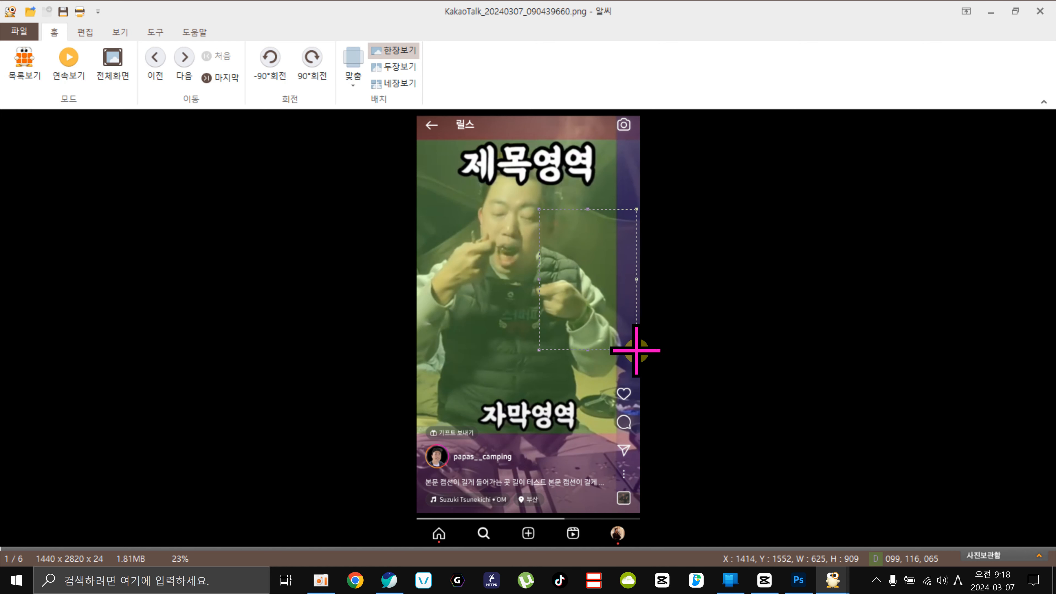
drag(573, 205, 632, 332)
click(661, 397)
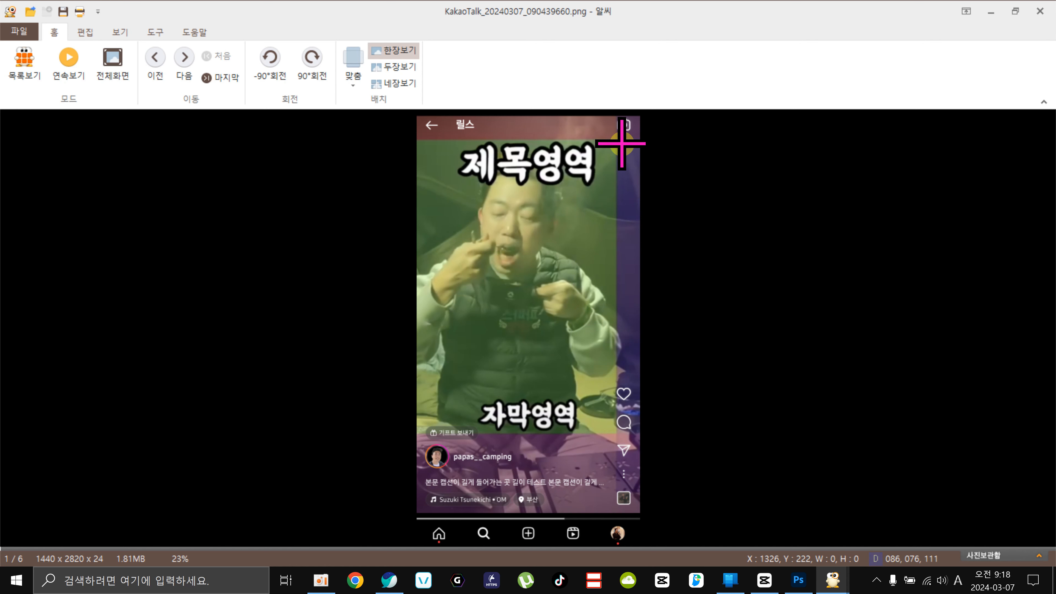
click(619, 380)
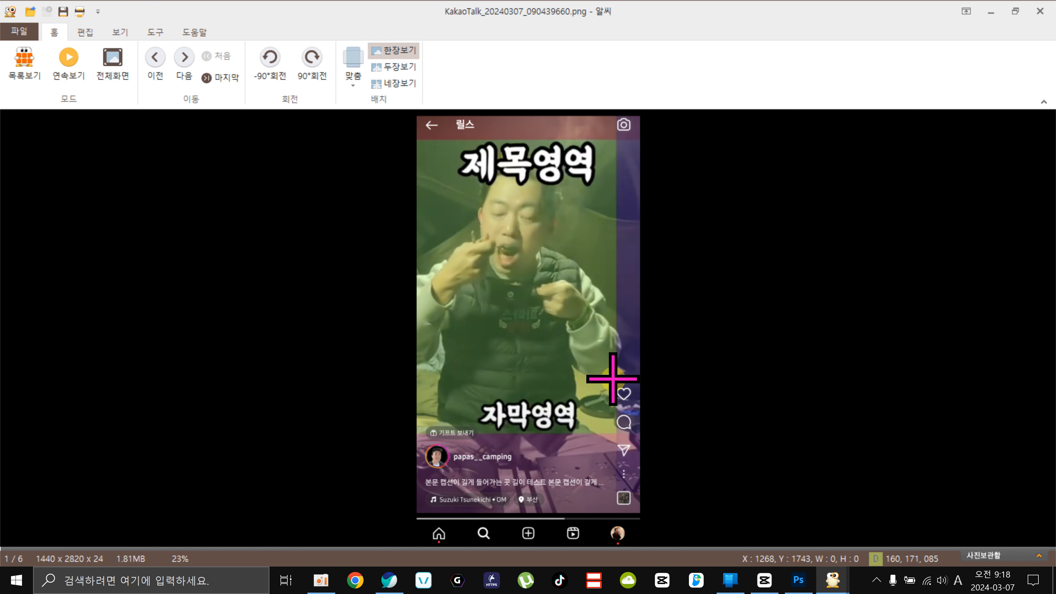
Outline the action icon column, the profile and caption block, and the green area between title and subtitle, clearing each selection
drag(612, 380, 652, 514)
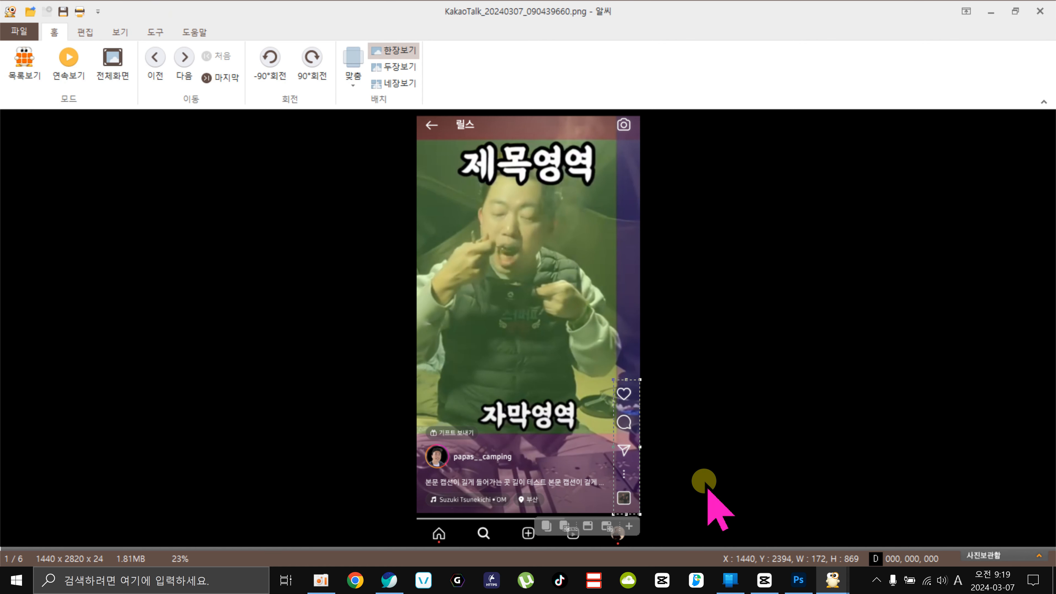
click(706, 489)
drag(417, 438, 616, 515)
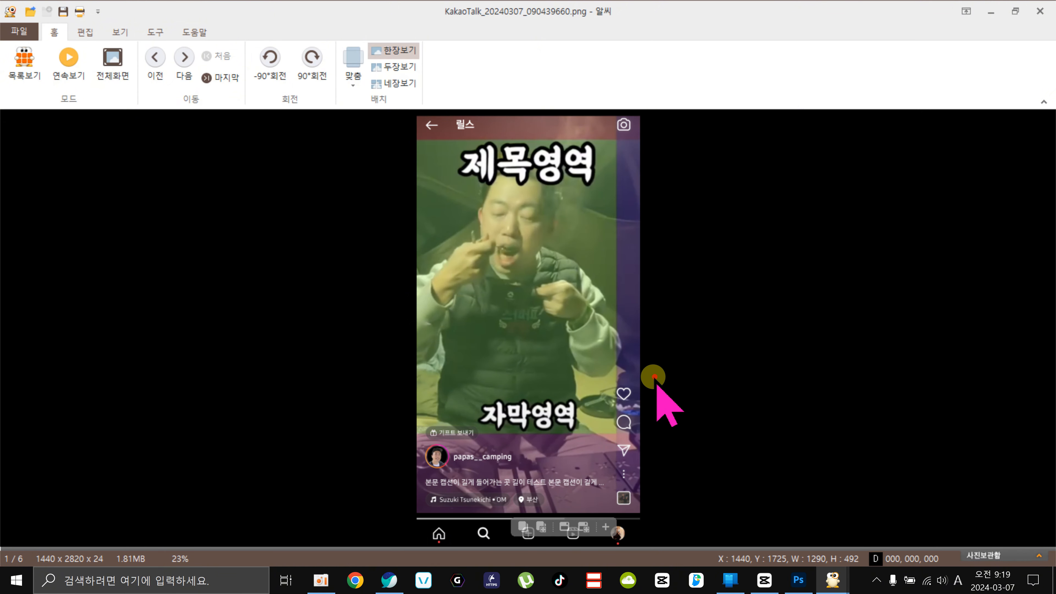
drag(654, 377, 613, 516)
drag(441, 154, 617, 434)
click(663, 396)
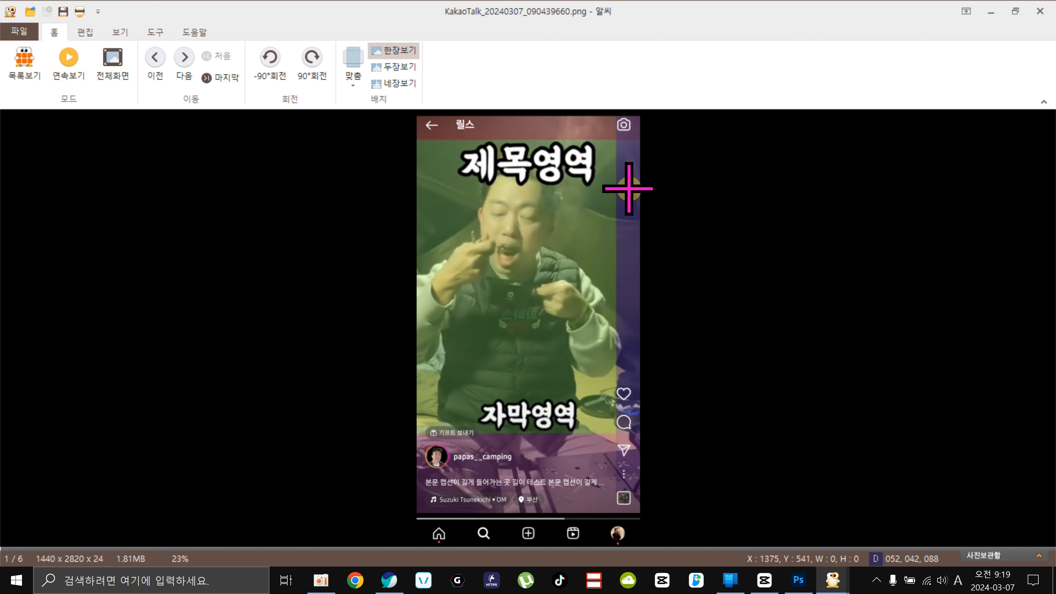
Outline the blue strip from below the camera icon down to the heart icon, plus the header area above the title
drag(616, 143, 641, 230)
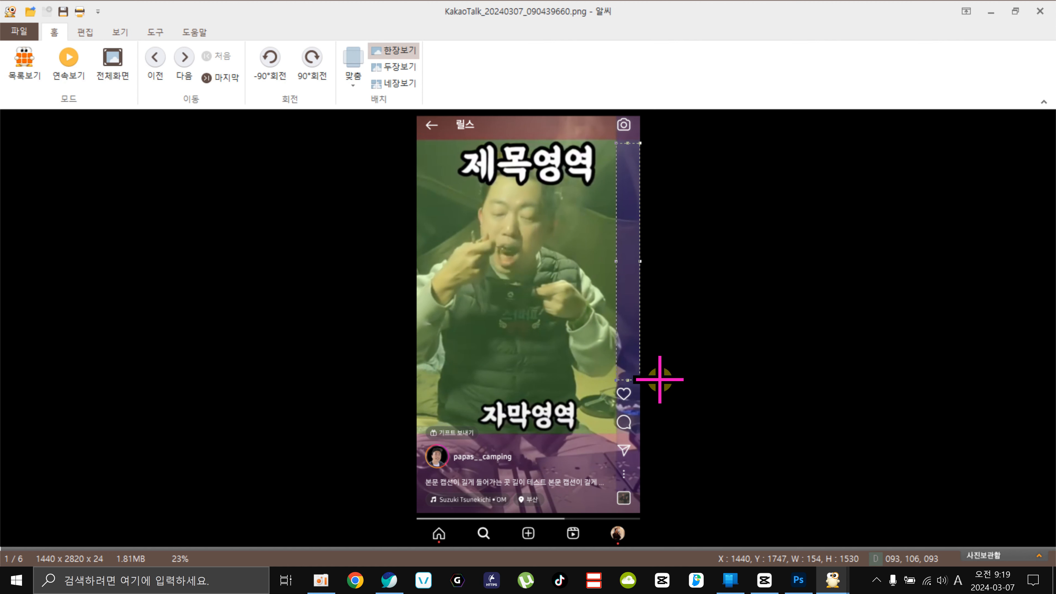
drag(660, 379, 660, 379)
click(487, 139)
drag(491, 123, 614, 112)
click(702, 262)
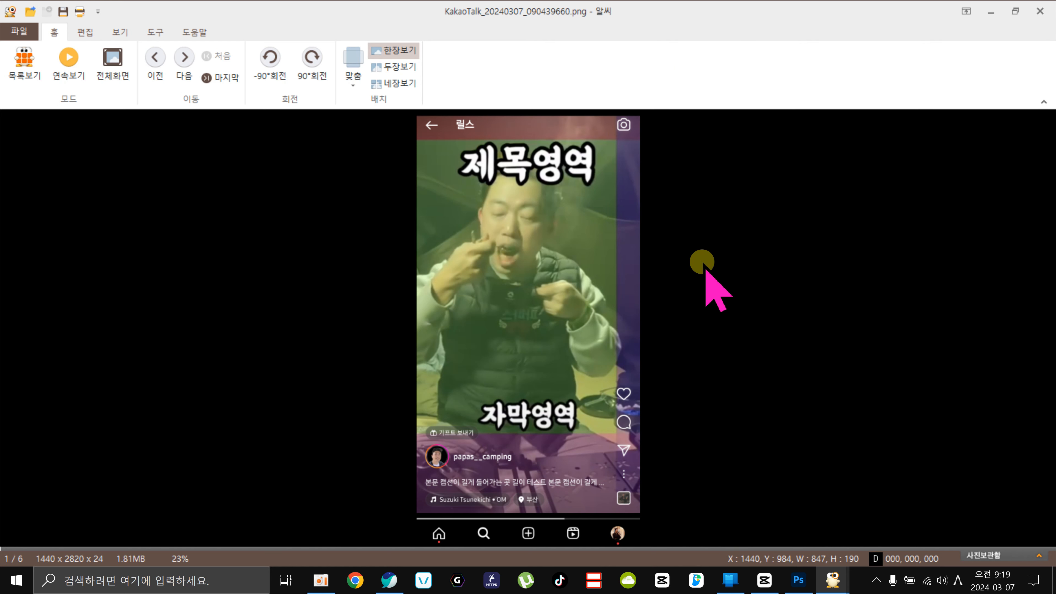
Outline the icon column from the heart to the audio thumbnail and the side strip above it, clearing each selection
drag(615, 383, 637, 466)
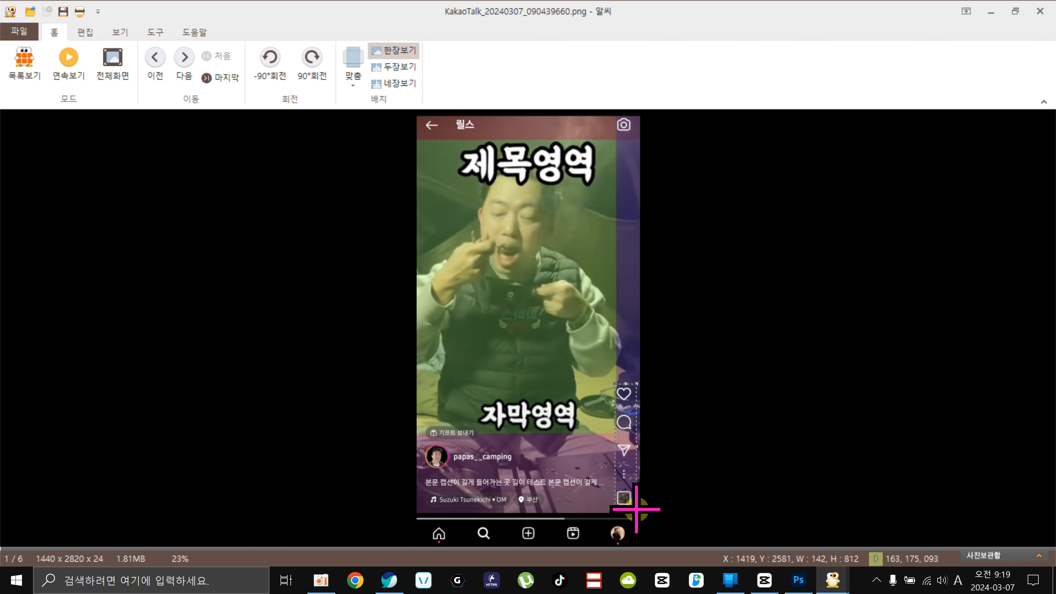
drag(636, 508, 636, 508)
click(678, 396)
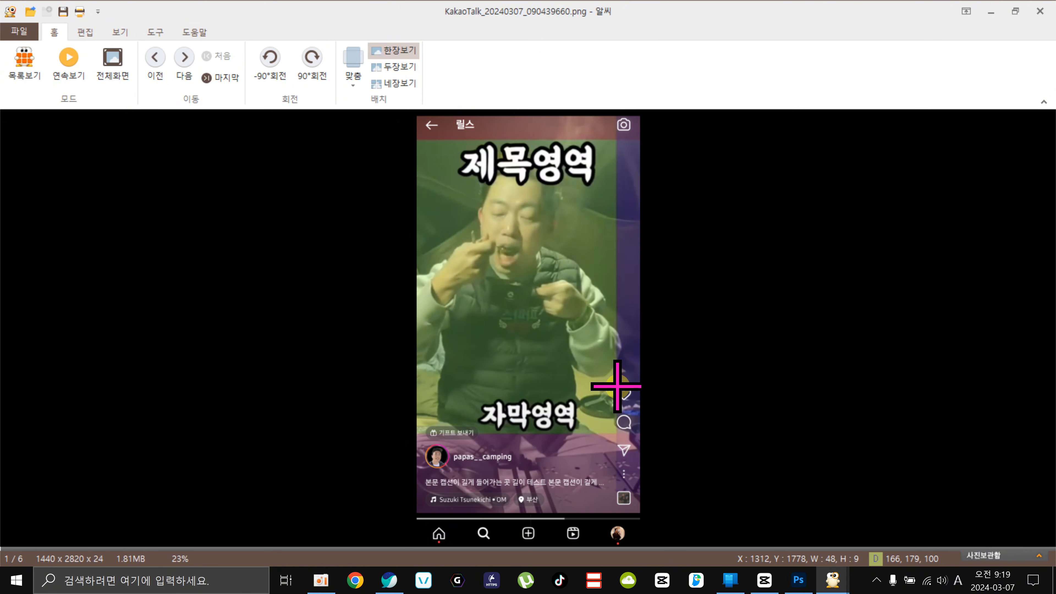
drag(679, 143, 680, 139)
click(726, 302)
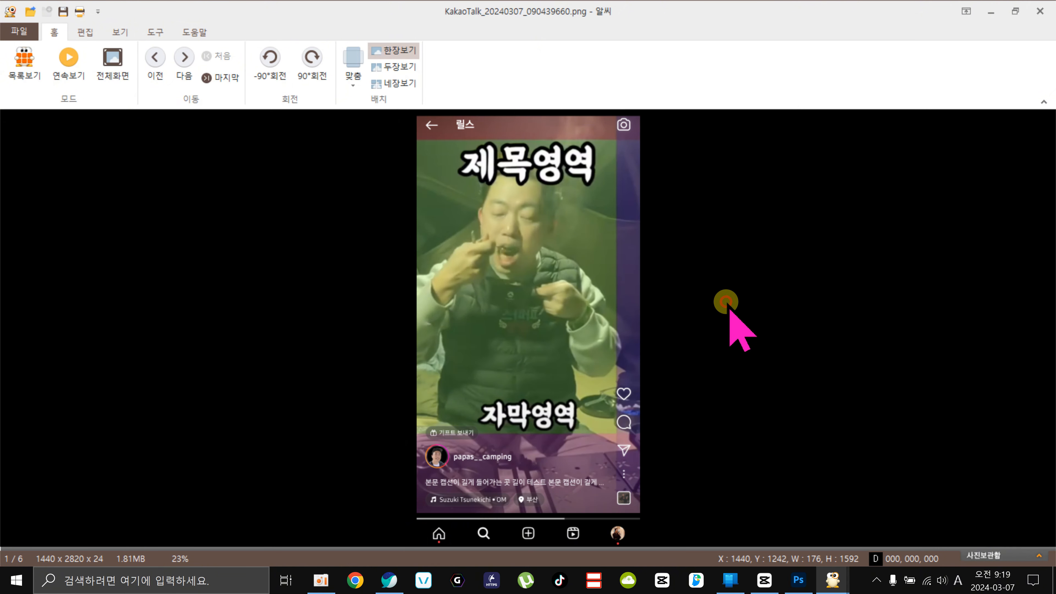
Switch to KakaoTalk_20240307_090439660_01.png and outline its insights-and-promotion row
key(Right)
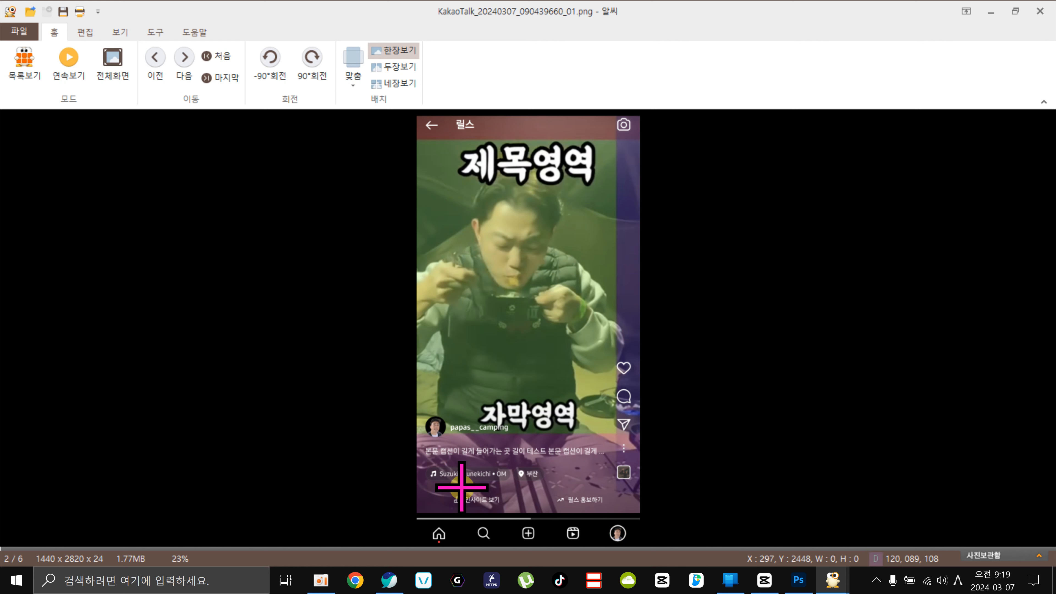
drag(441, 487, 617, 511)
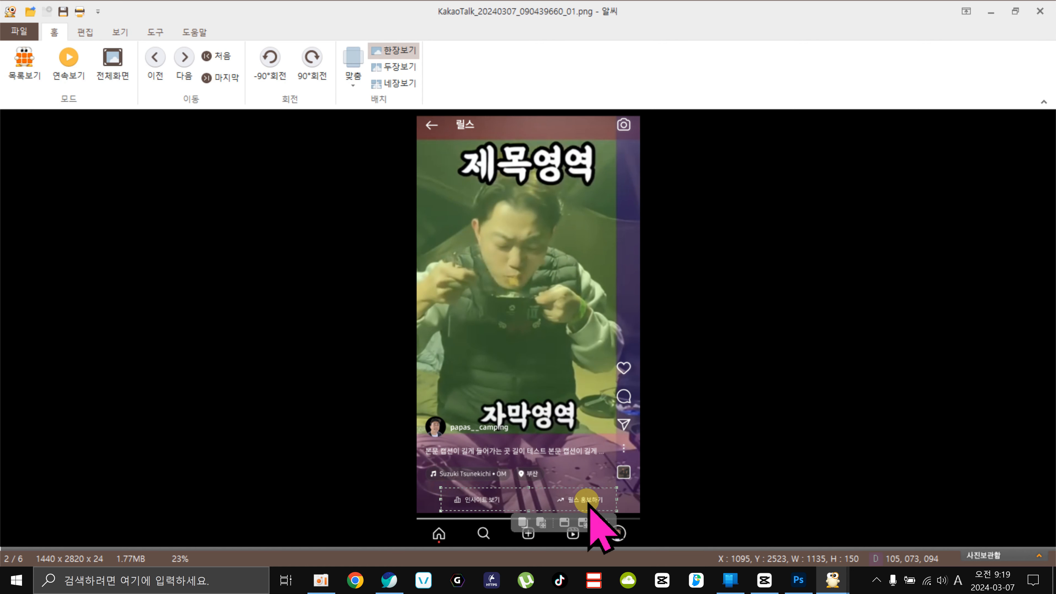
click(627, 363)
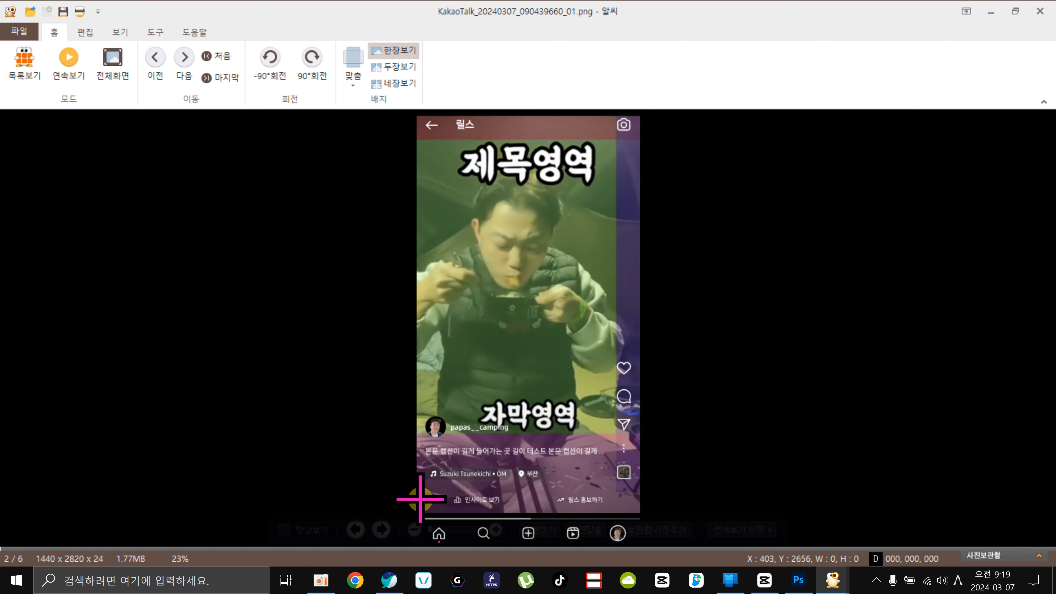
Return to KakaoTalk_20240307_090439660.png and outline the full-width area above the heart icon and the 자막영역 band beside the icons
scroll(538, 373, up, 1)
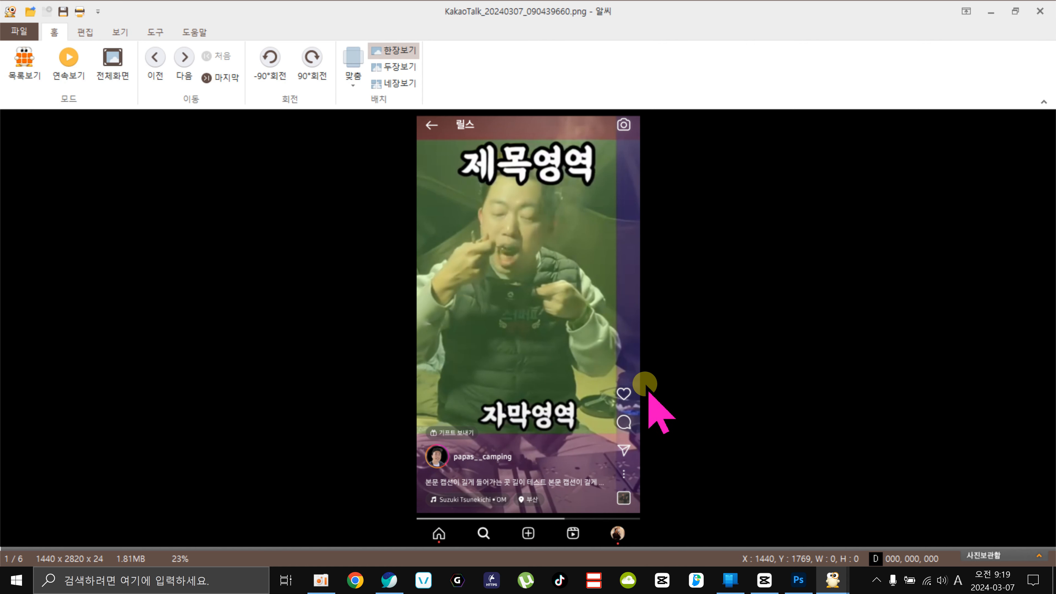
drag(643, 379, 342, 140)
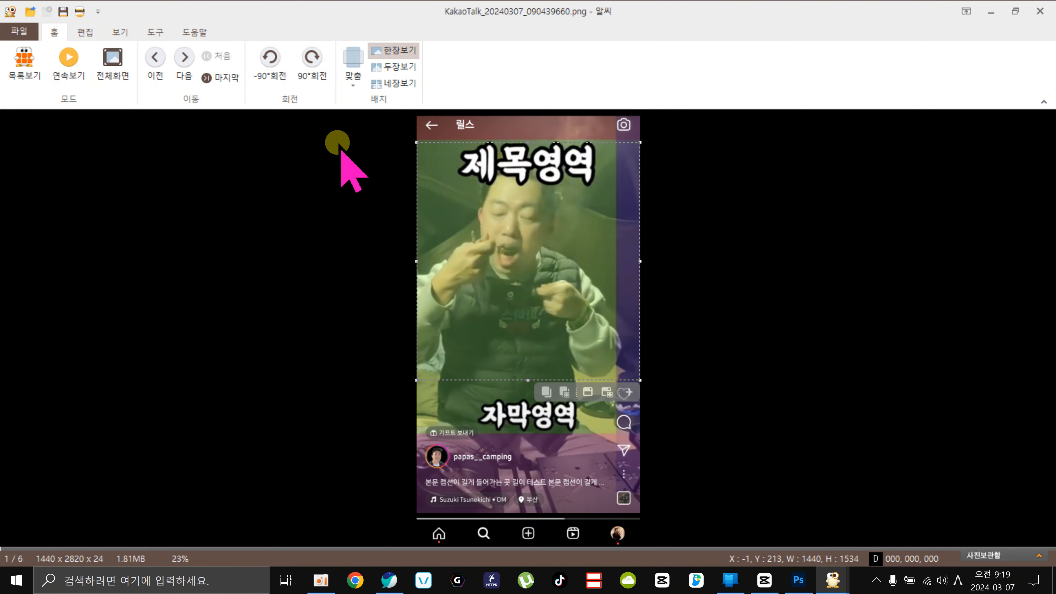
click(411, 376)
drag(411, 377, 608, 435)
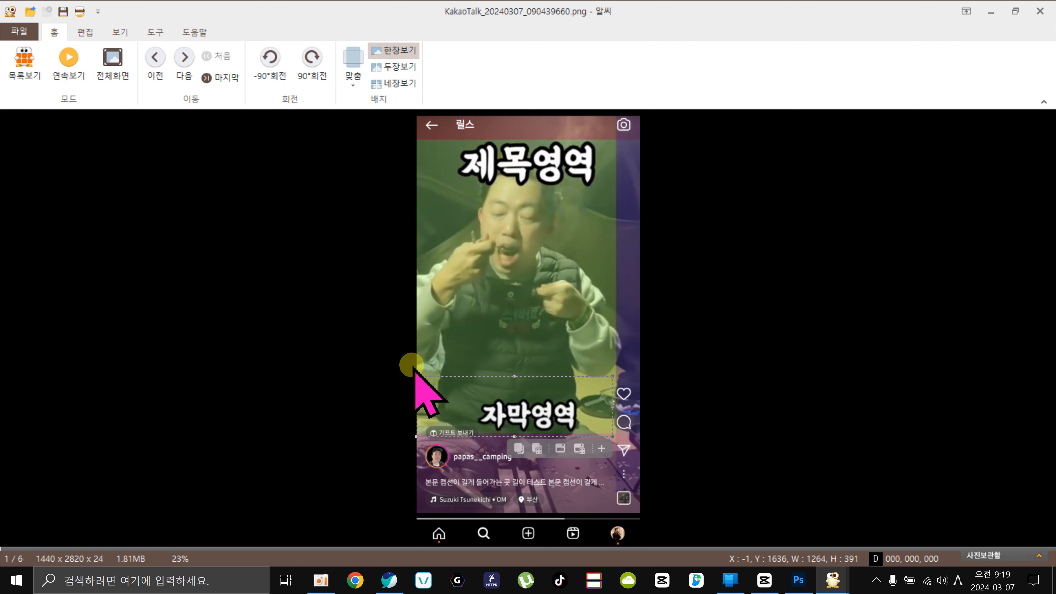
click(657, 220)
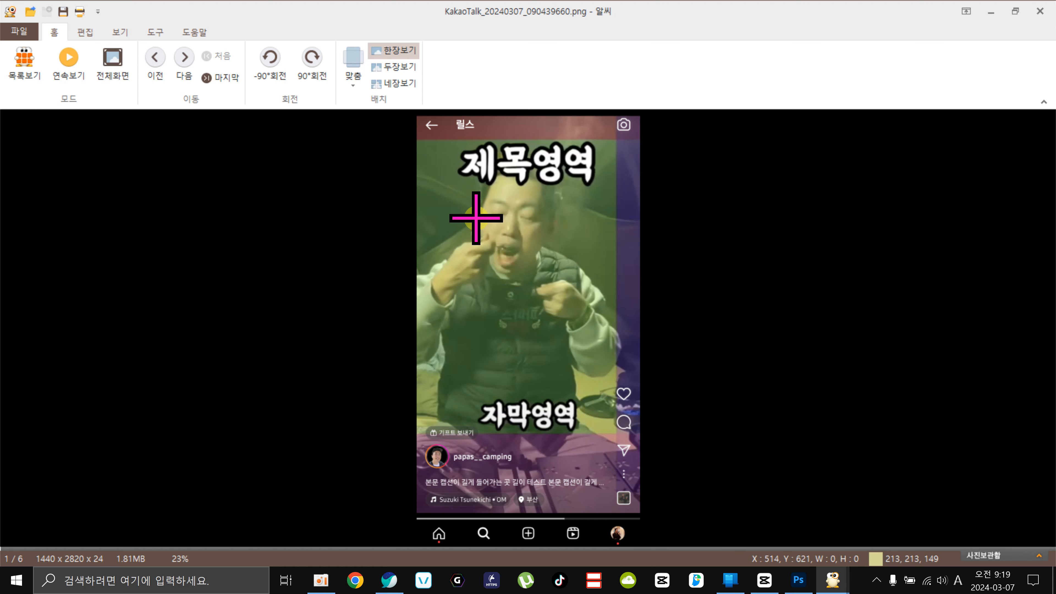
Bring up 안전영역.jpg and outline its green safe area and the blue side strip, clearing the selections
scroll(465, 291, up, 1)
scroll(465, 291, up, 2)
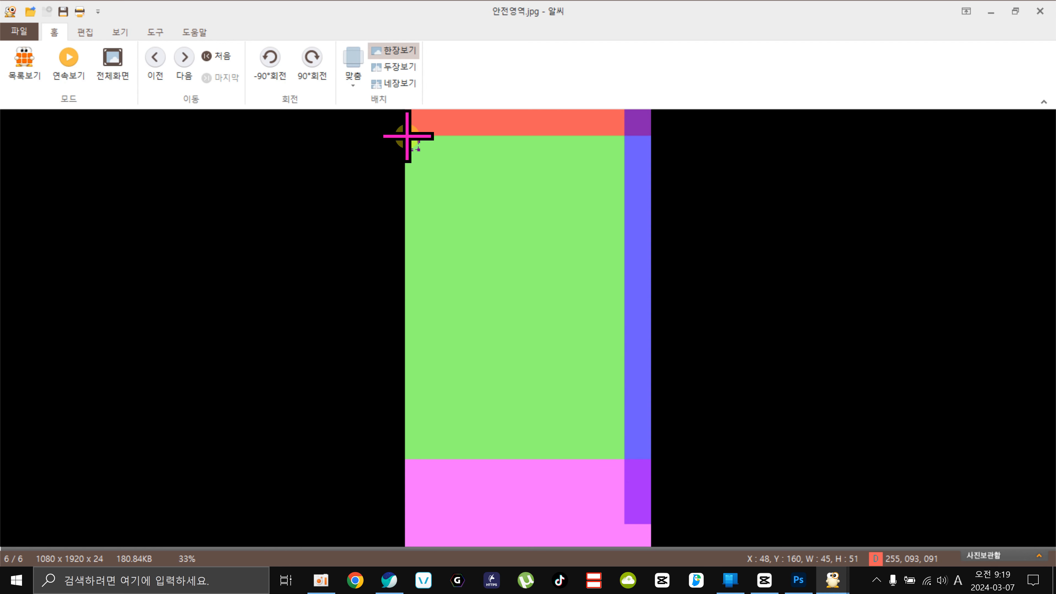
drag(407, 135, 626, 460)
click(686, 275)
drag(623, 138, 659, 245)
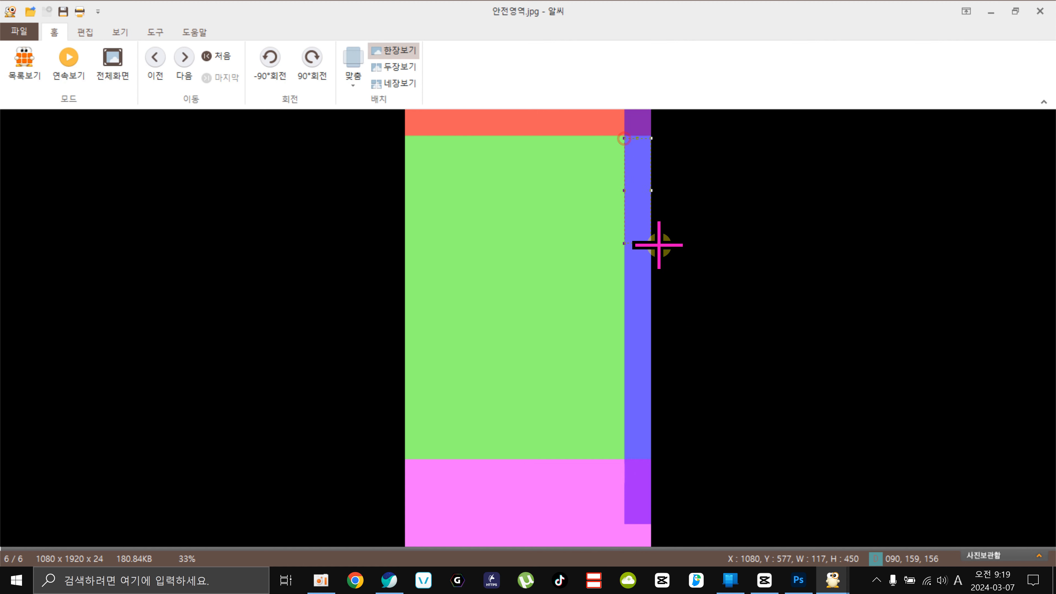
drag(668, 367, 668, 367)
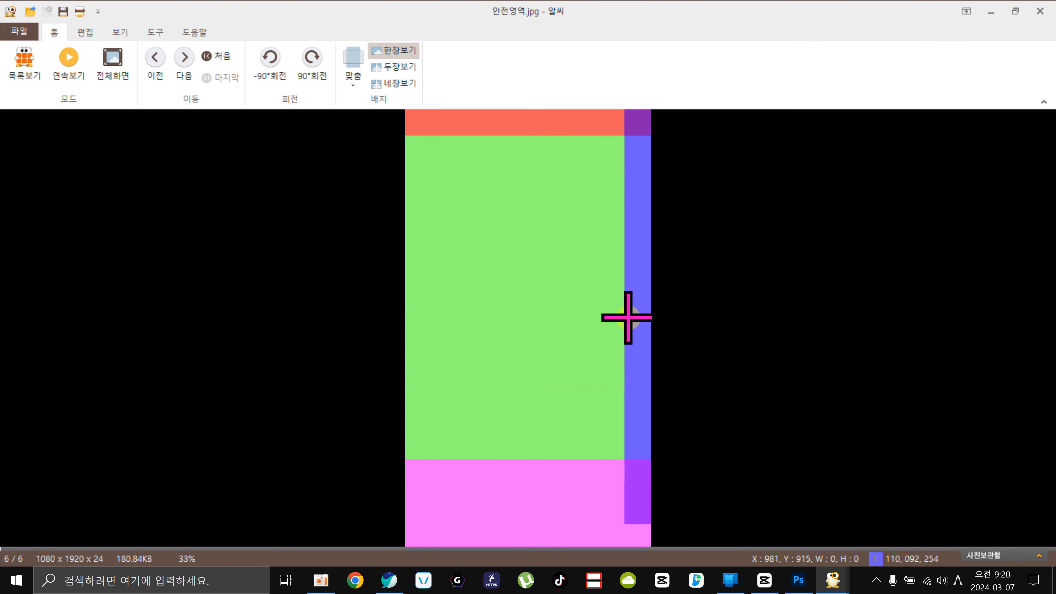
drag(423, 146, 625, 455)
click(755, 408)
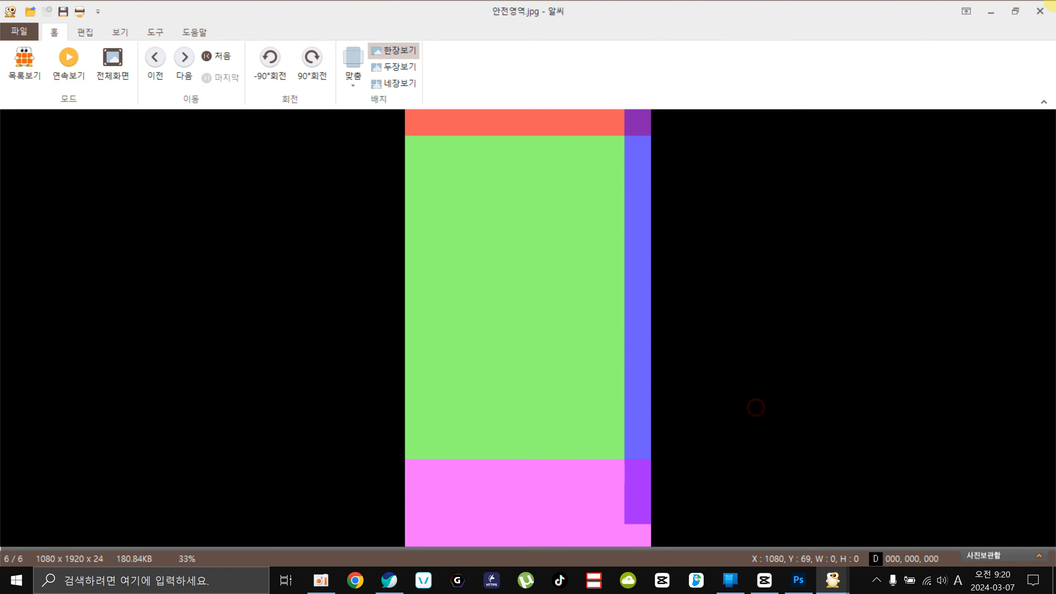
Close the image viewer, then reopen 안전영역.jpg from the desktop and minimize its window
click(1040, 10)
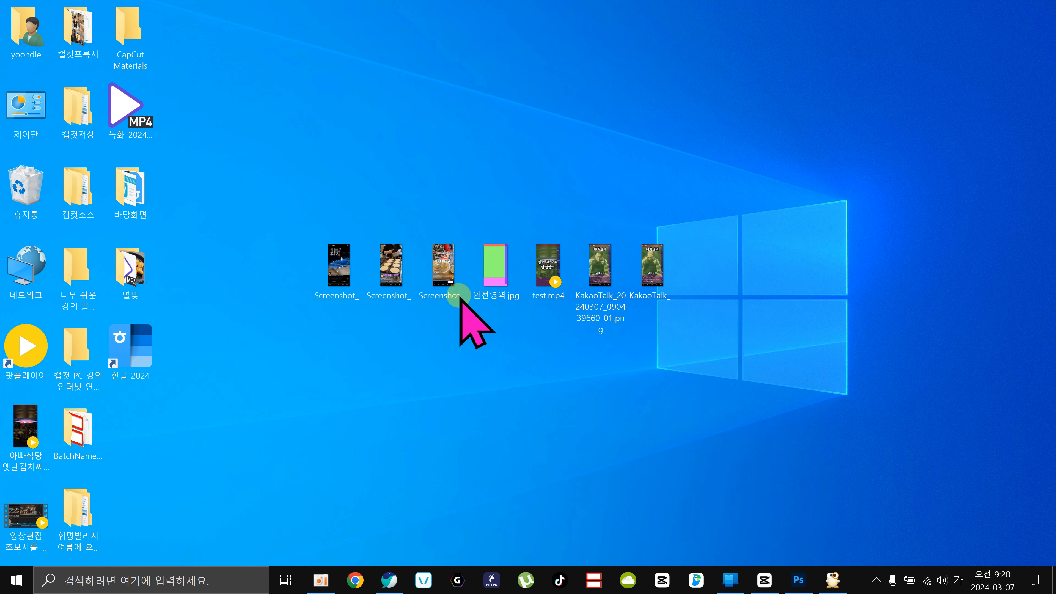
click(501, 282)
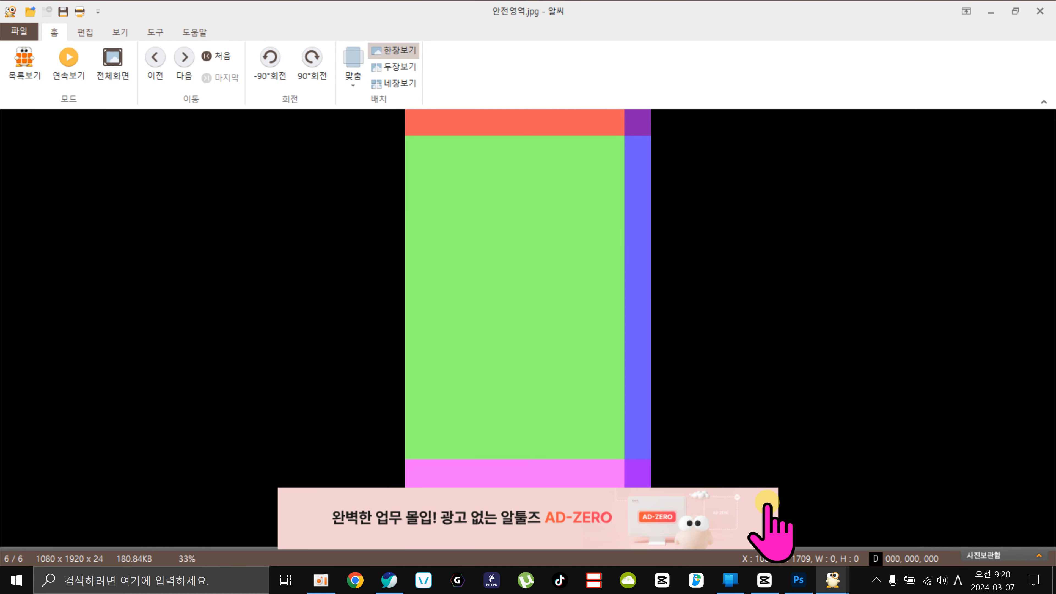
click(986, 10)
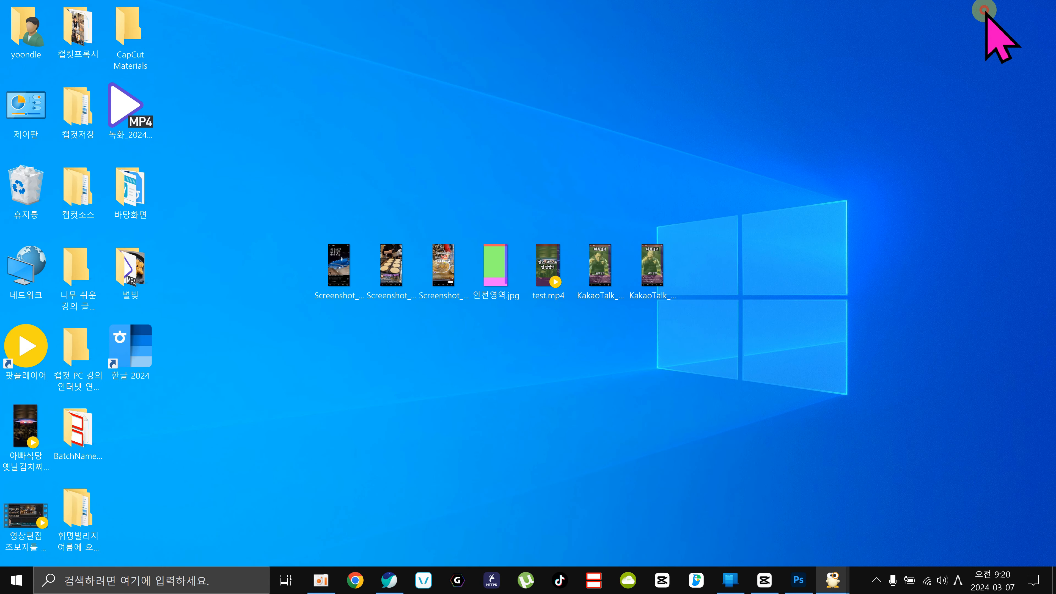
Switch to Photoshop and hide Layer 3, Layer 2 and Layer 1, keeping the Background screenshot visible beneath the overlay
click(799, 580)
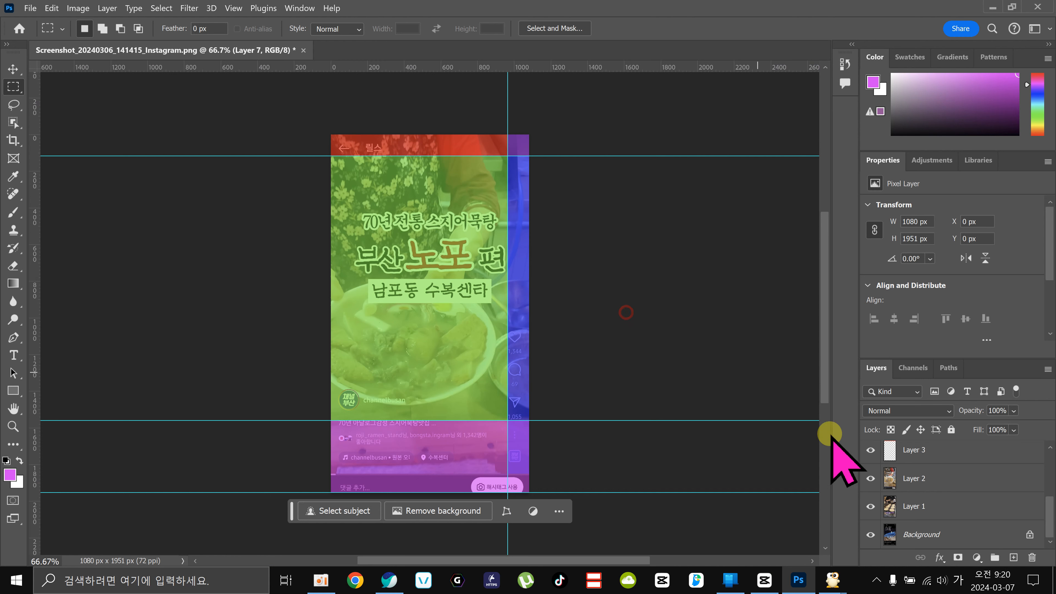
drag(871, 450, 857, 540)
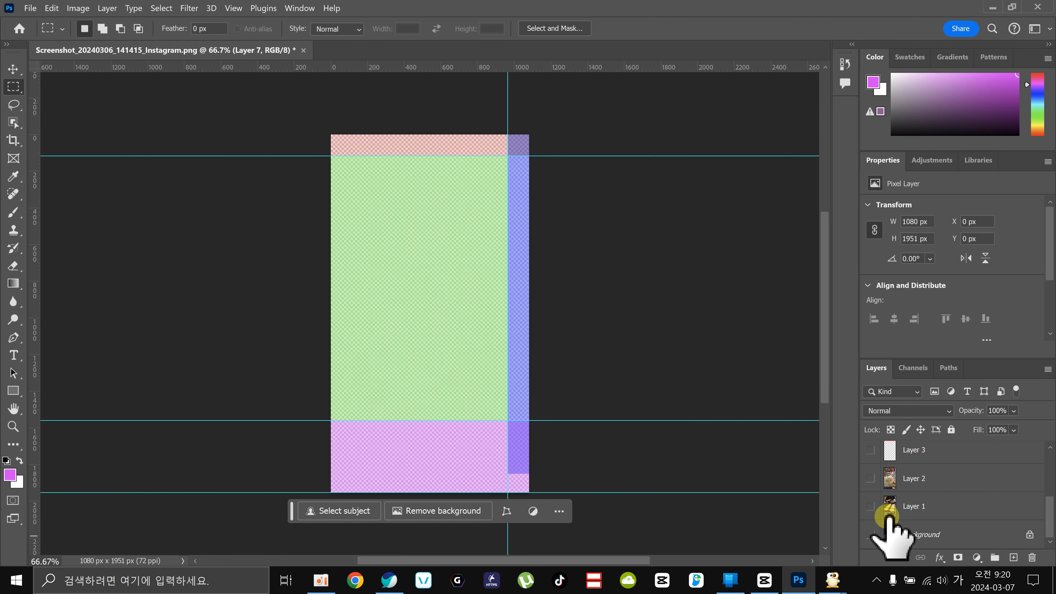
click(871, 535)
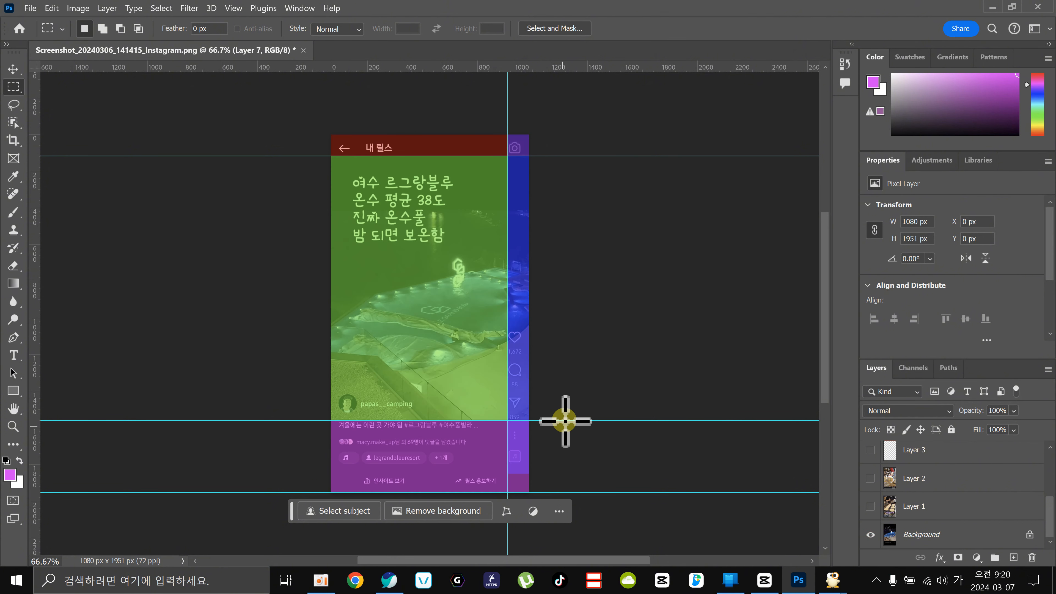
Hide overlay layers Layer 7, Layer 5, Layer 6 and Layer 4, and outline the whole Background screenshot, clearing the selection
scroll(890, 499, up, 3)
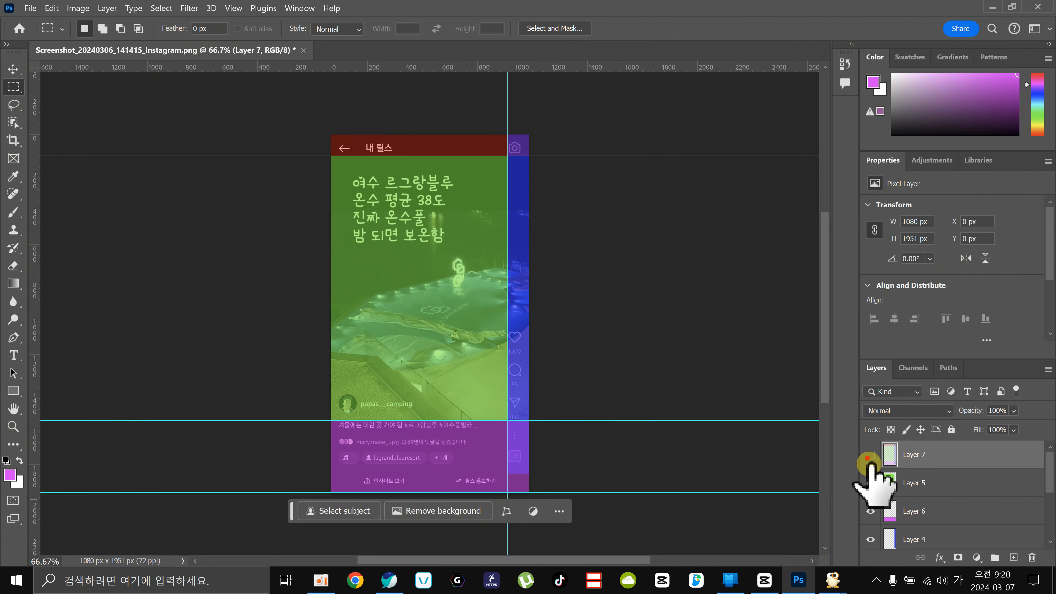
click(870, 483)
scroll(564, 440, down, 3)
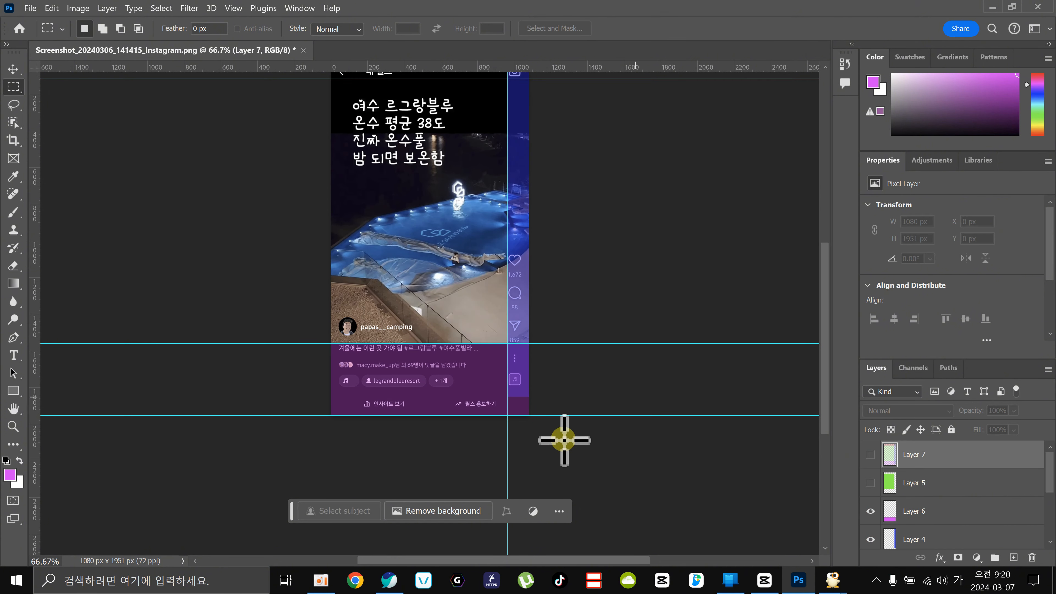
click(871, 511)
scroll(874, 512, down, 2)
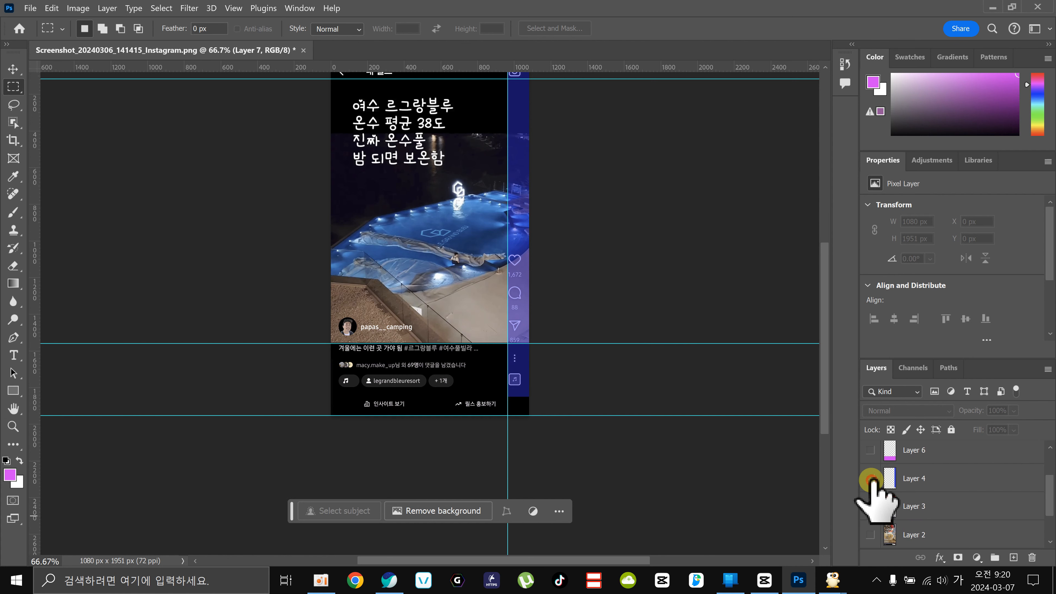
click(871, 479)
scroll(345, 270, up, 2)
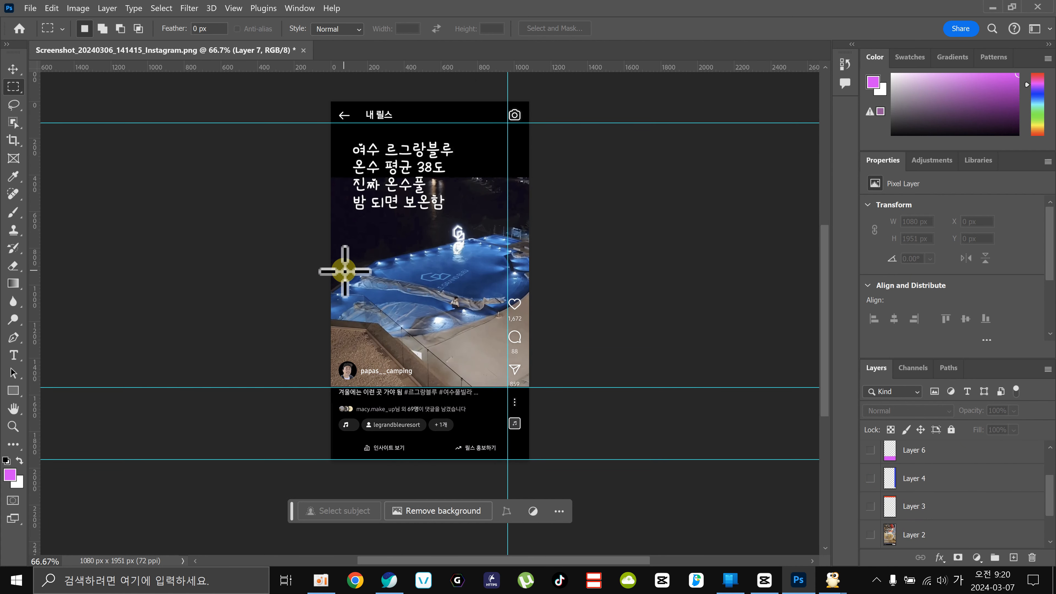
drag(319, 96, 538, 507)
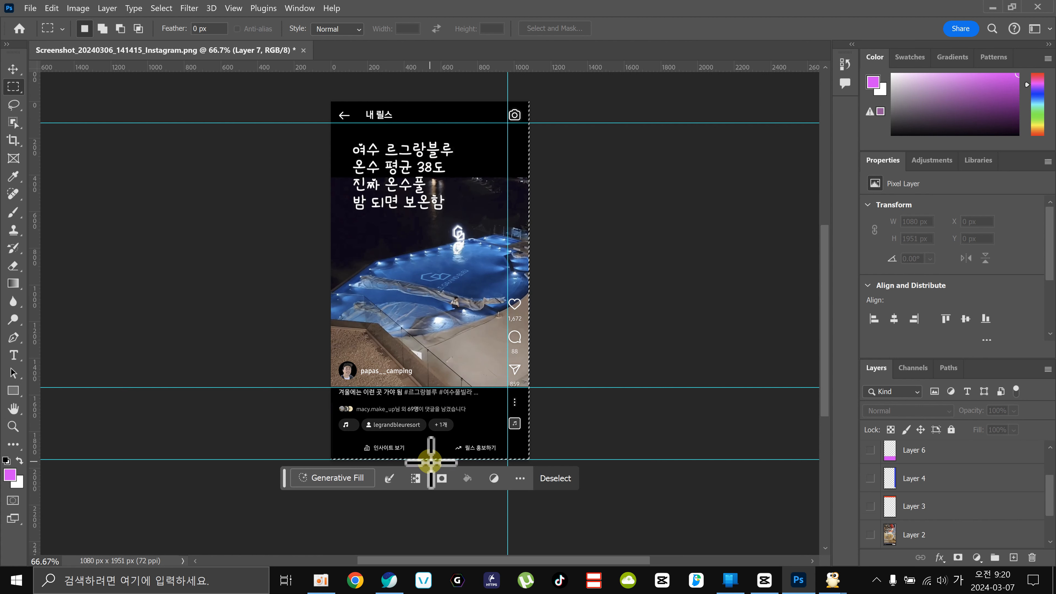
click(655, 337)
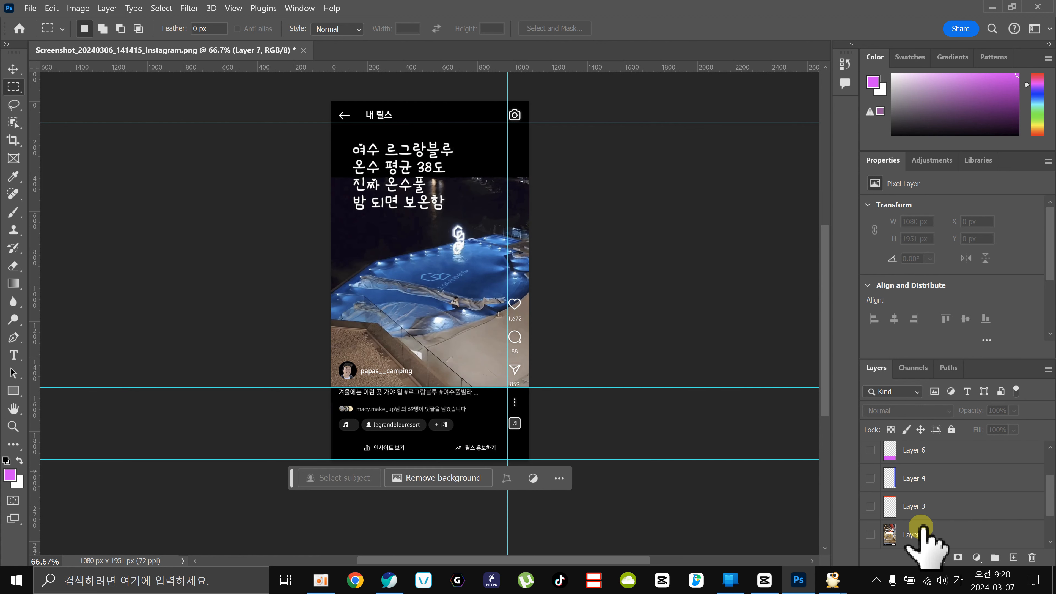
Show the Reels screenshots on Layer 1 and Layer 2 above the Background
scroll(915, 528, down, 2)
click(870, 506)
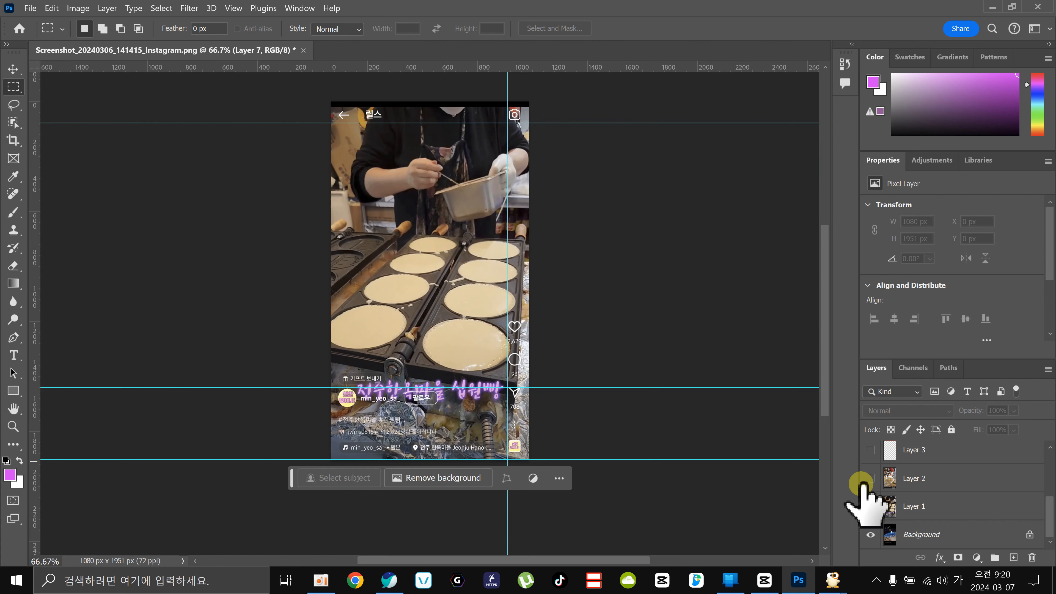
click(871, 478)
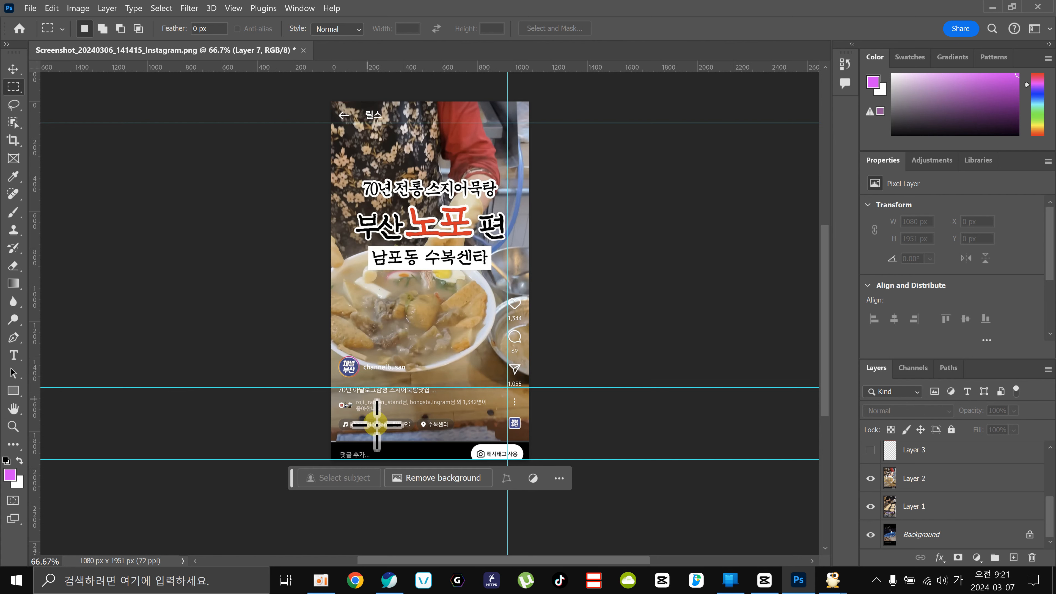
Outline the comment bar and the full-width lower interface area of the Layer 2 screenshot, clearing each selection
drag(332, 448, 454, 460)
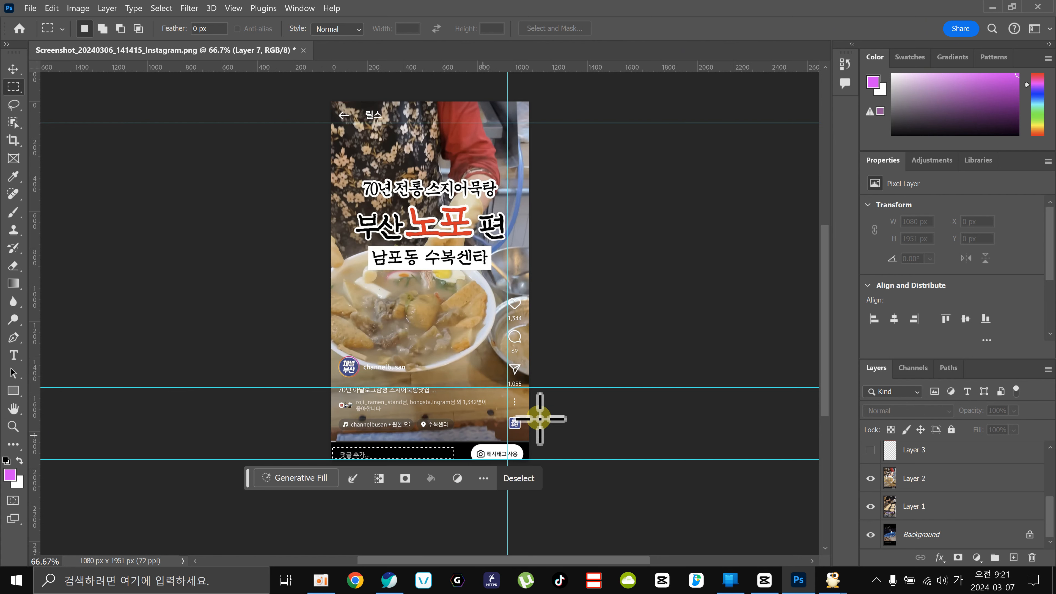
click(565, 406)
drag(329, 352, 578, 463)
click(360, 283)
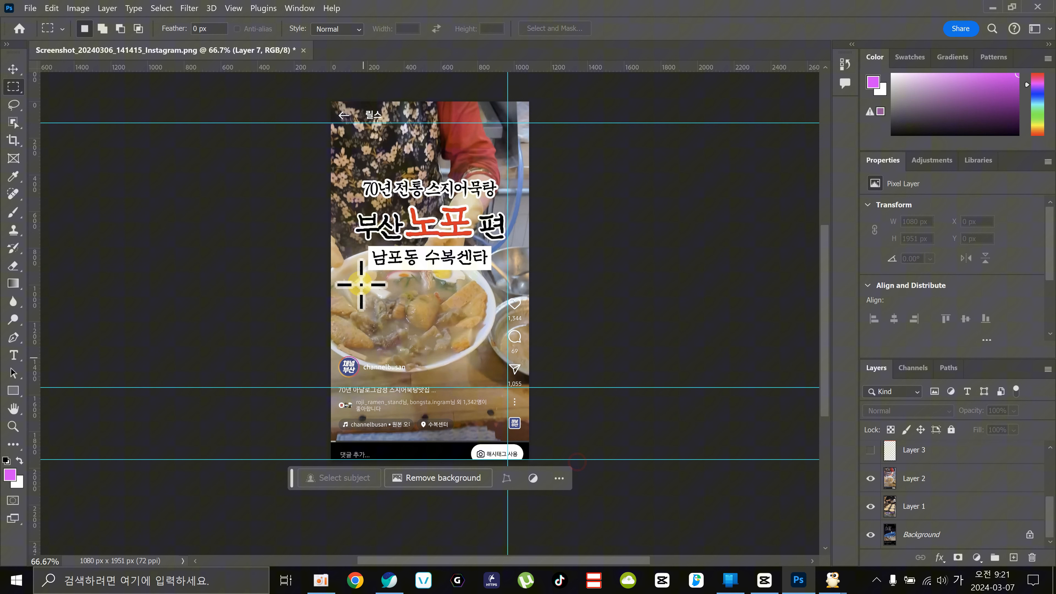
Show the red Layer 3, blue Layer 4 and magenta Layer 6 overlay zones over the Layer 2 screenshot
click(872, 450)
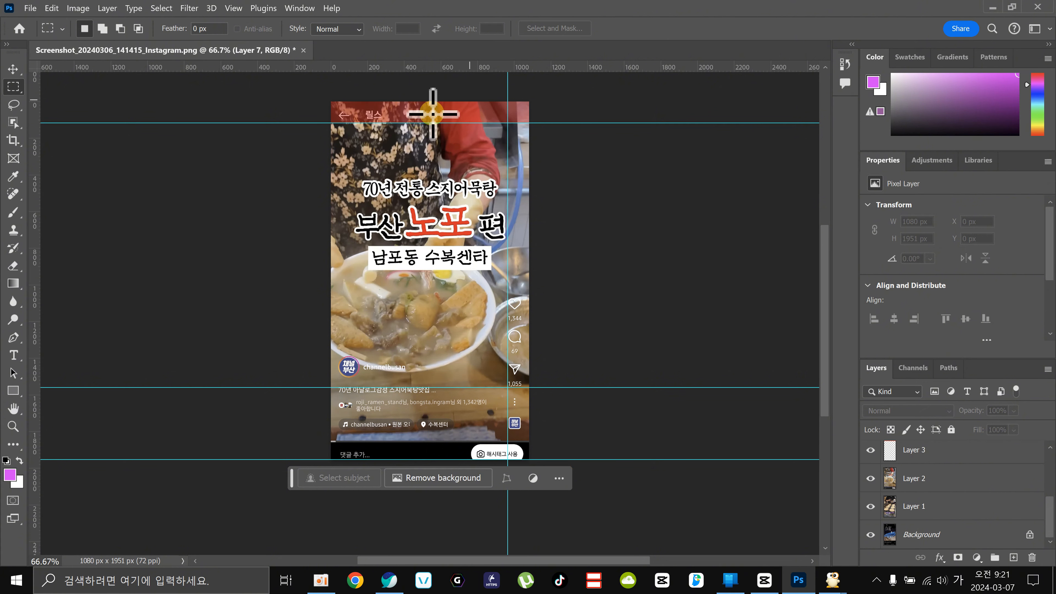
scroll(991, 541, up, 2)
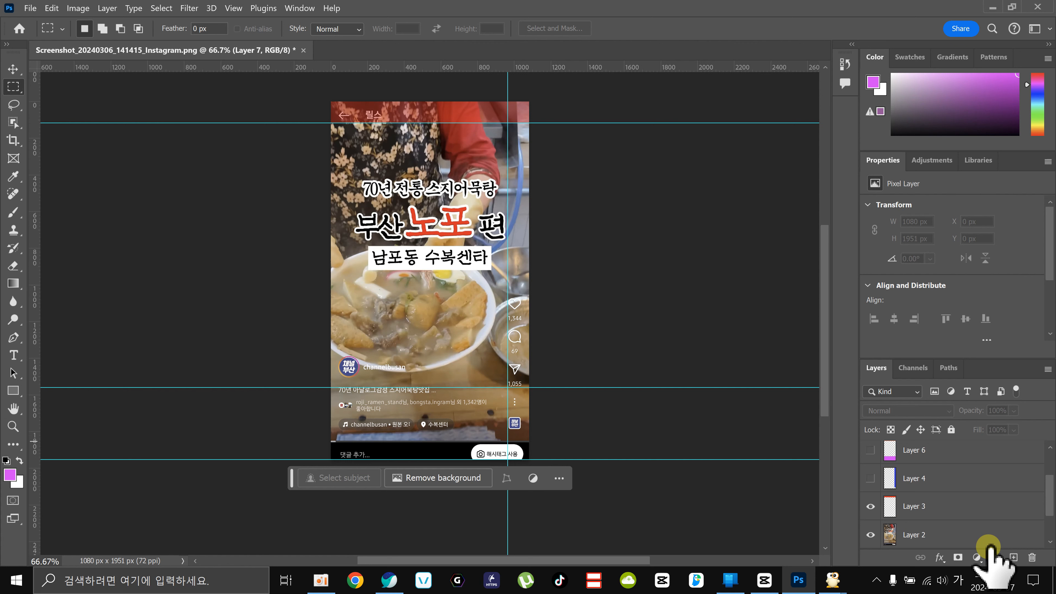
click(870, 478)
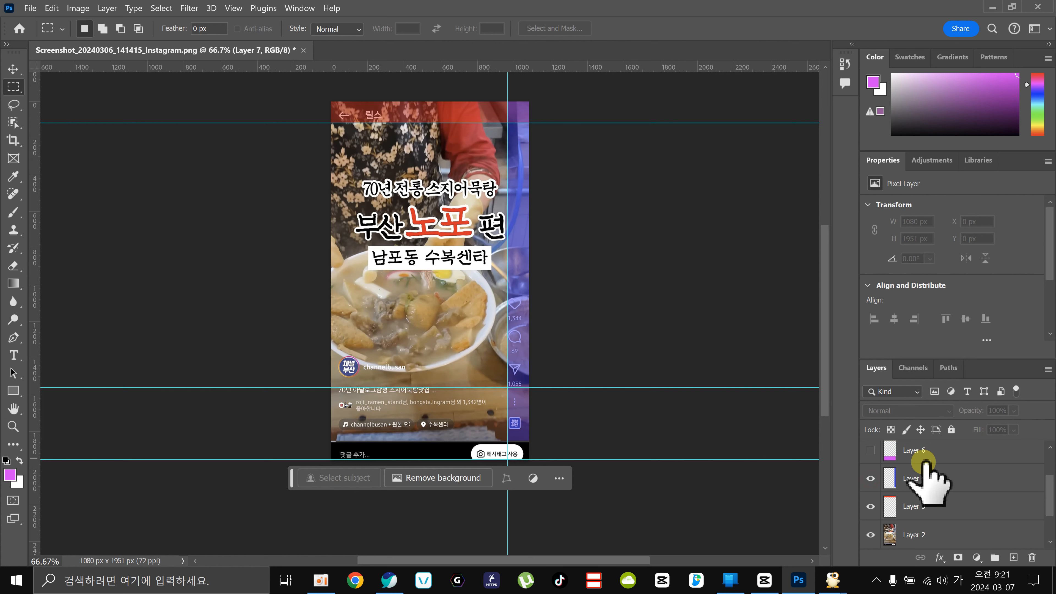
click(870, 450)
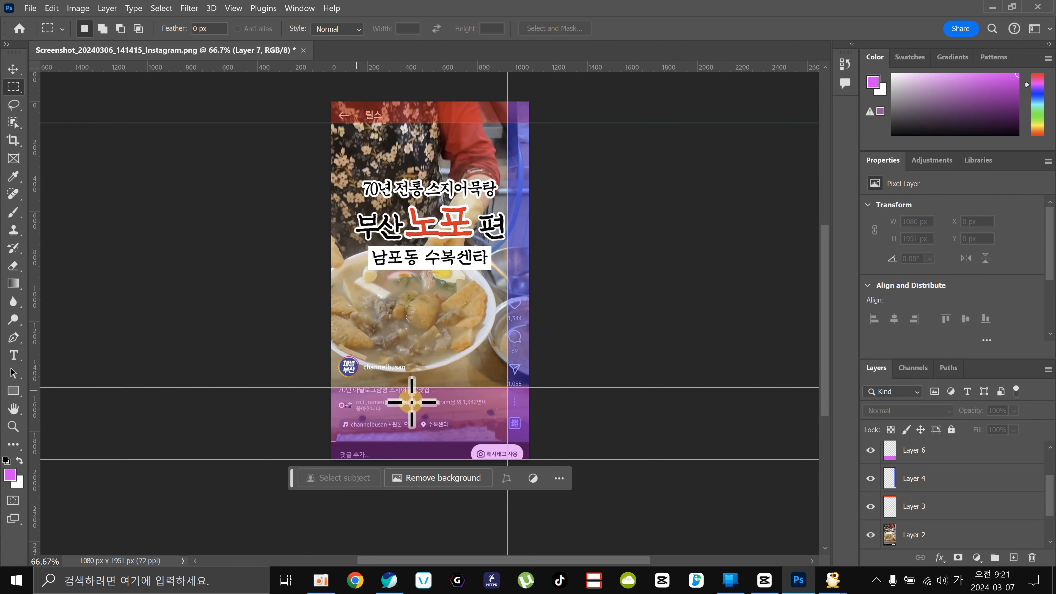
Compare the three Reels screenshots beneath the overlay zones by toggling the visibility of Layer 2, Layer 1 and Background
scroll(915, 549, down, 2)
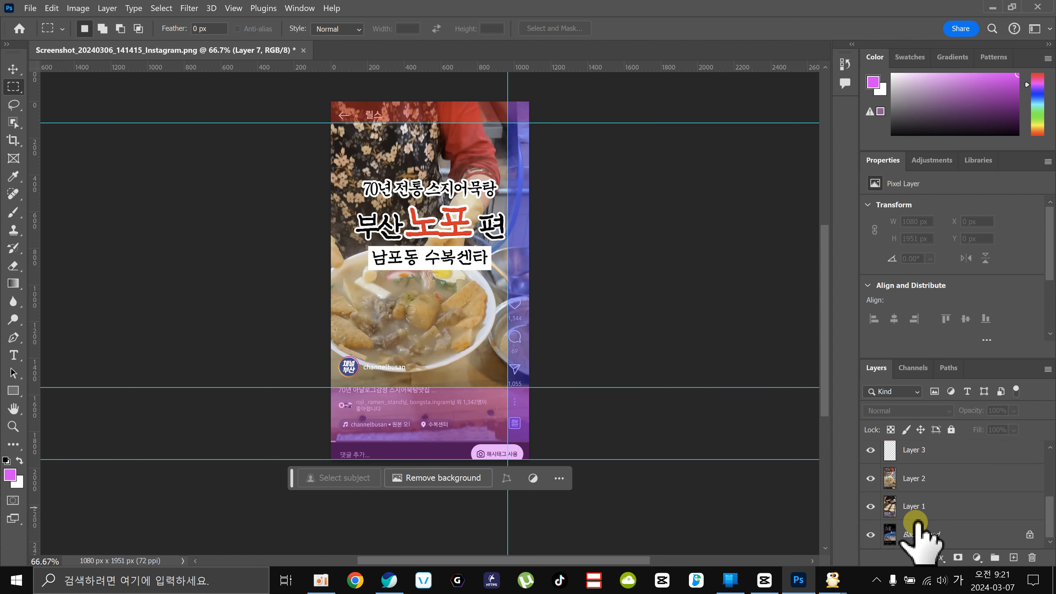
click(870, 479)
click(870, 506)
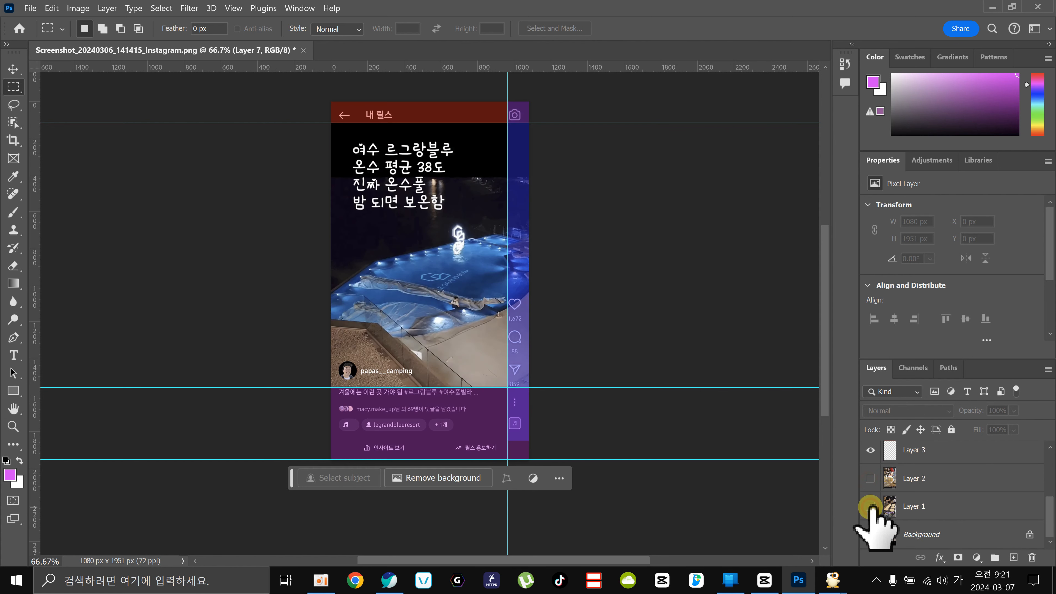
click(870, 535)
click(871, 535)
click(871, 506)
click(870, 479)
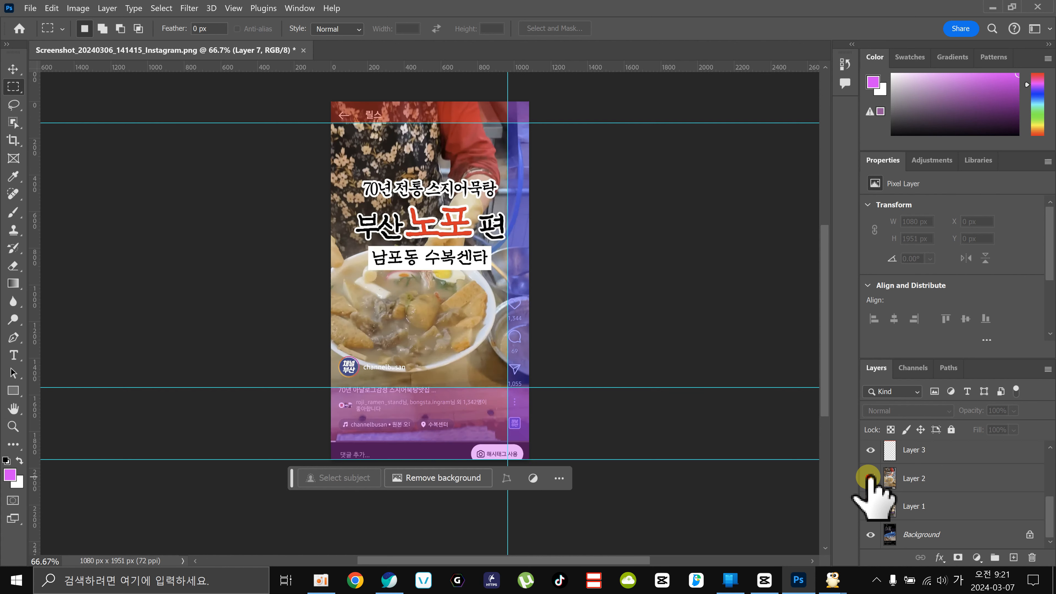
click(869, 478)
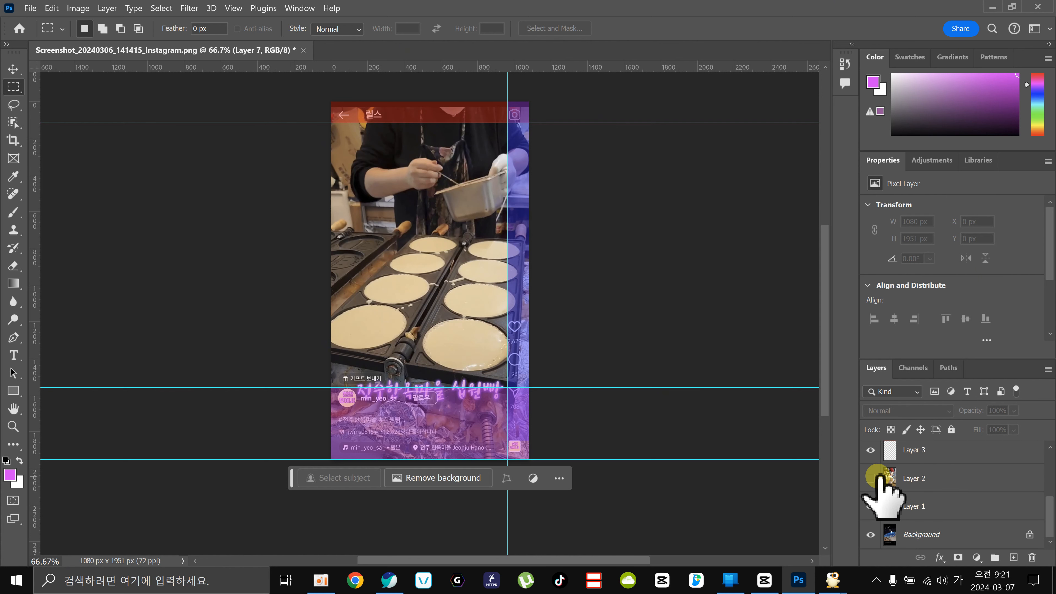
click(870, 478)
Show Layer 5 and Layer 7, and hide Layer 2, Layer 1 and Background to leave only the colored safe-area overlay
scroll(936, 504, up, 3)
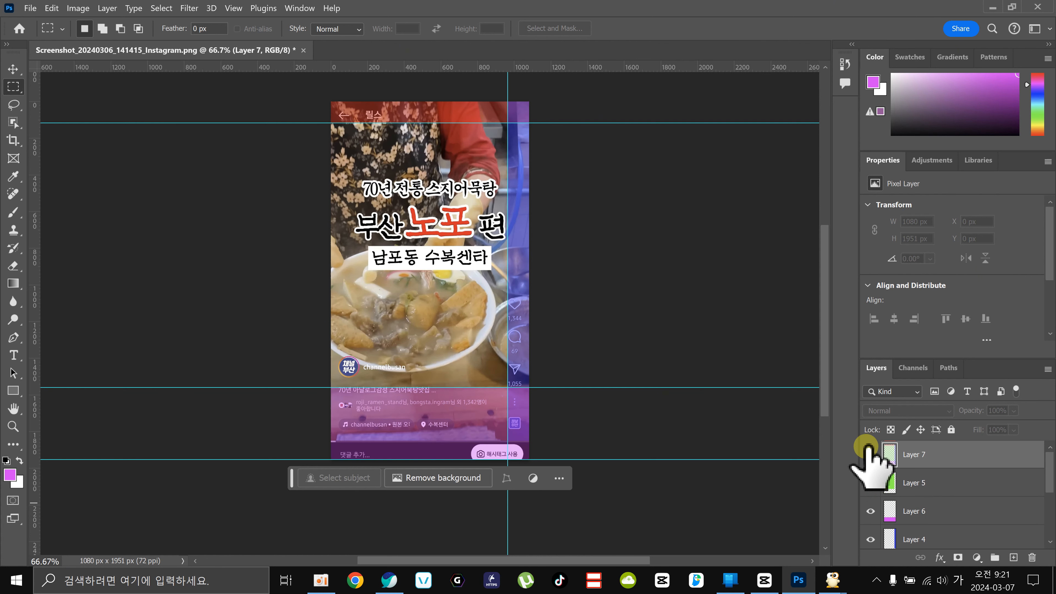
click(870, 483)
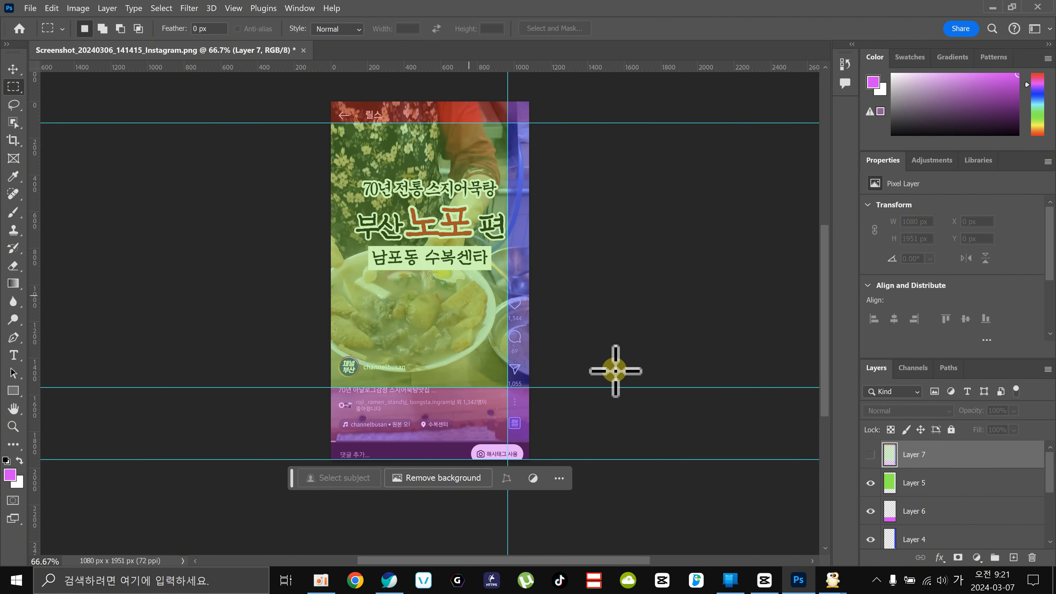
click(870, 454)
scroll(908, 512, down, 1)
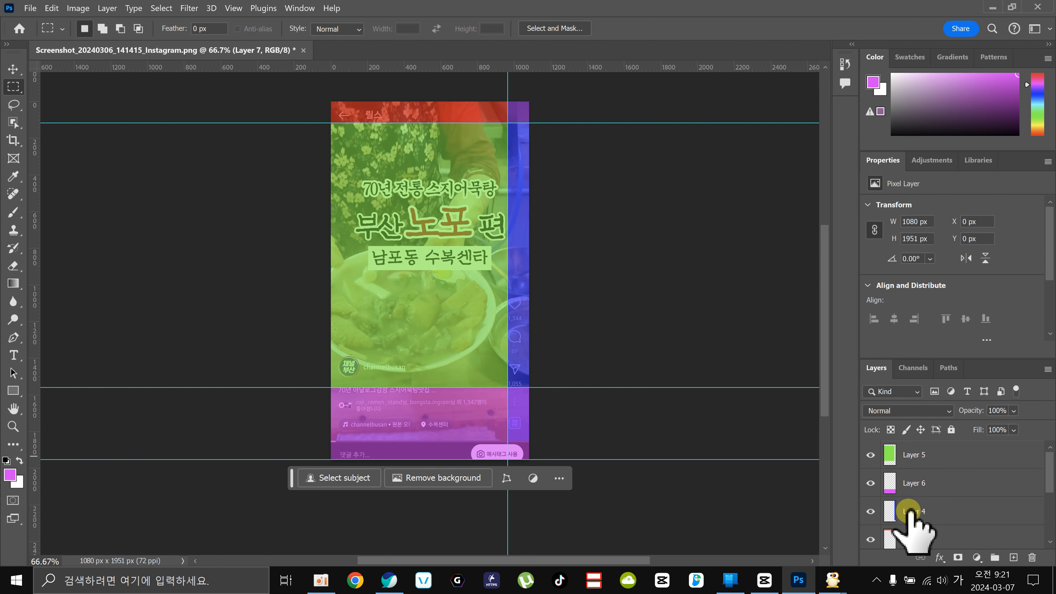
scroll(909, 512, down, 2)
click(871, 534)
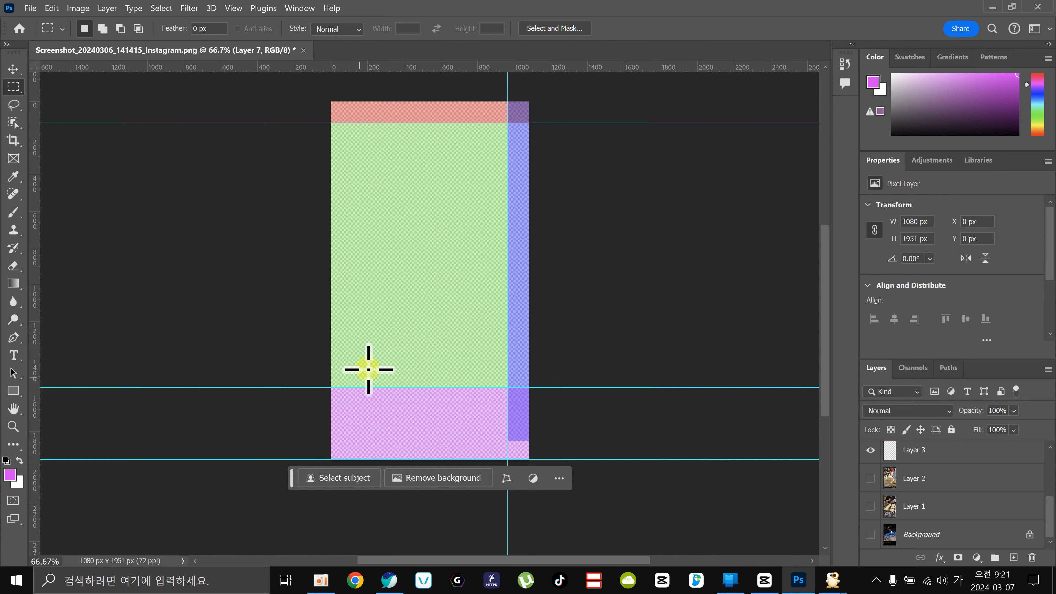
Minimize Photoshop, switch to CapCut, and move the playhead to the start of project 0307
click(986, 2)
click(764, 580)
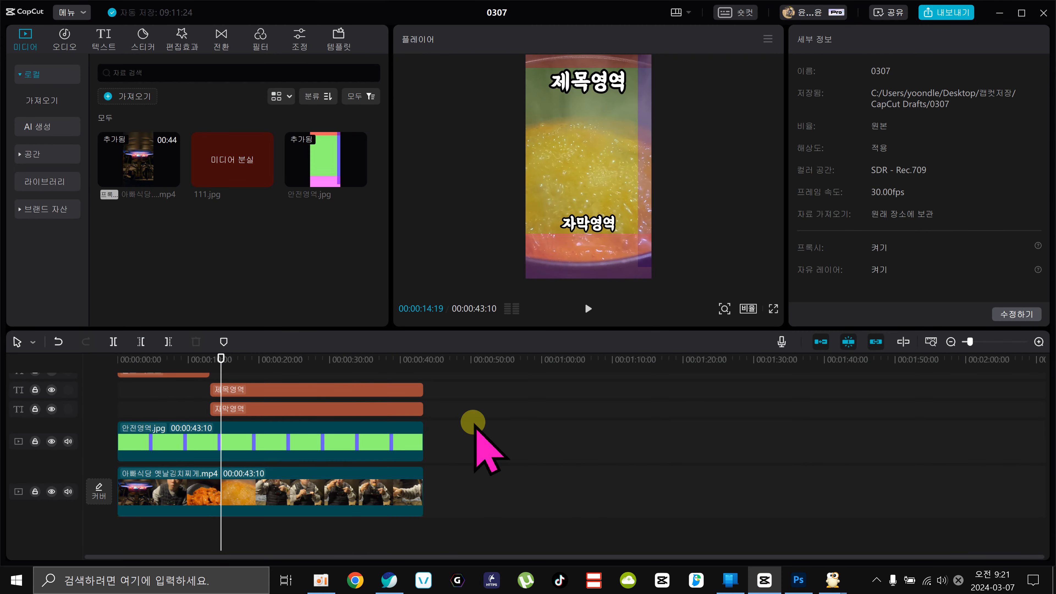
drag(209, 357, 117, 361)
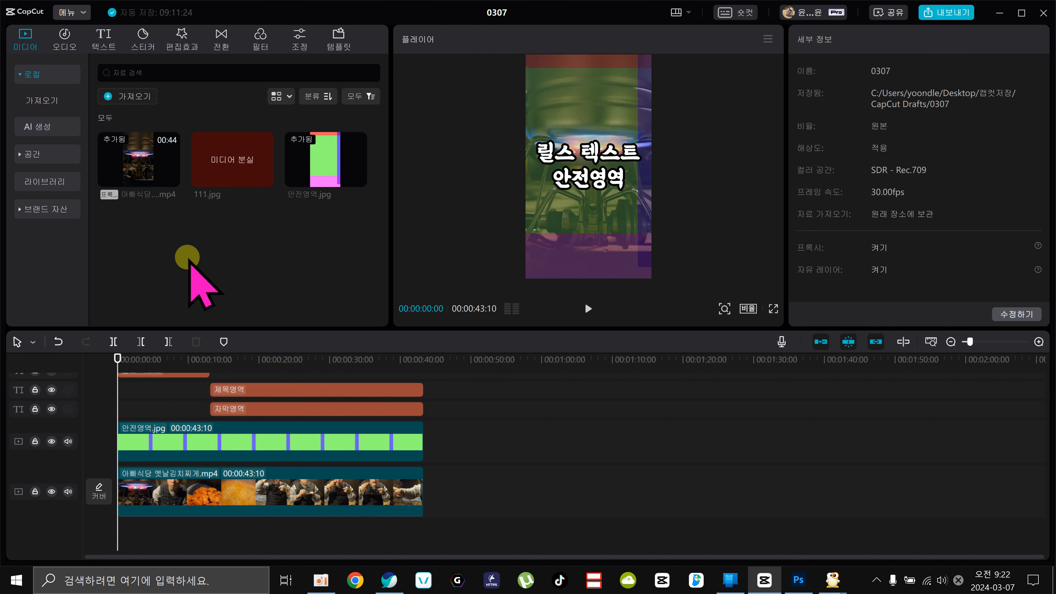
Close project 0307 and create a new project
click(1043, 12)
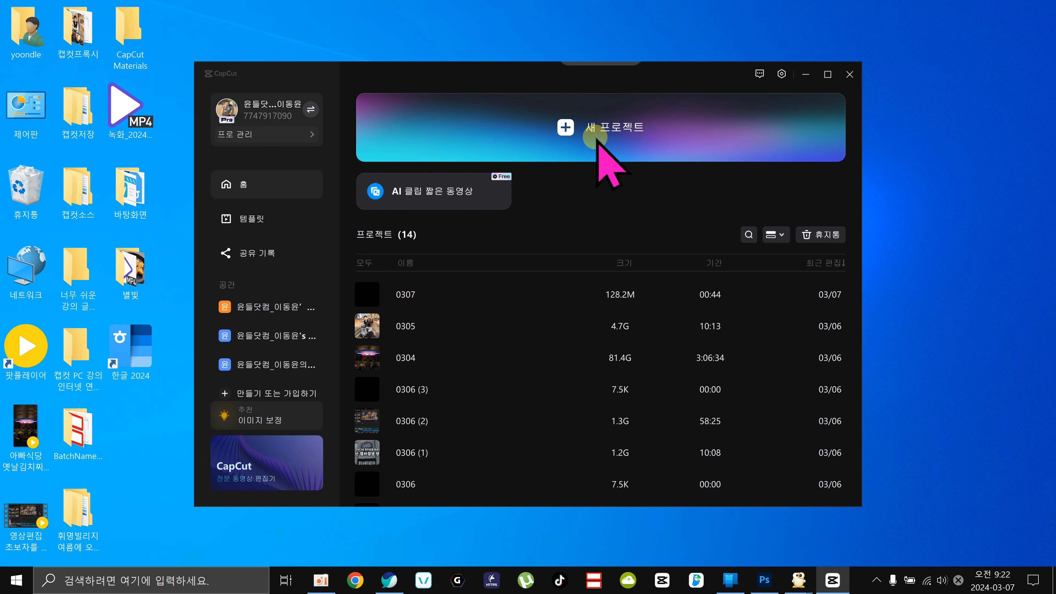
click(595, 138)
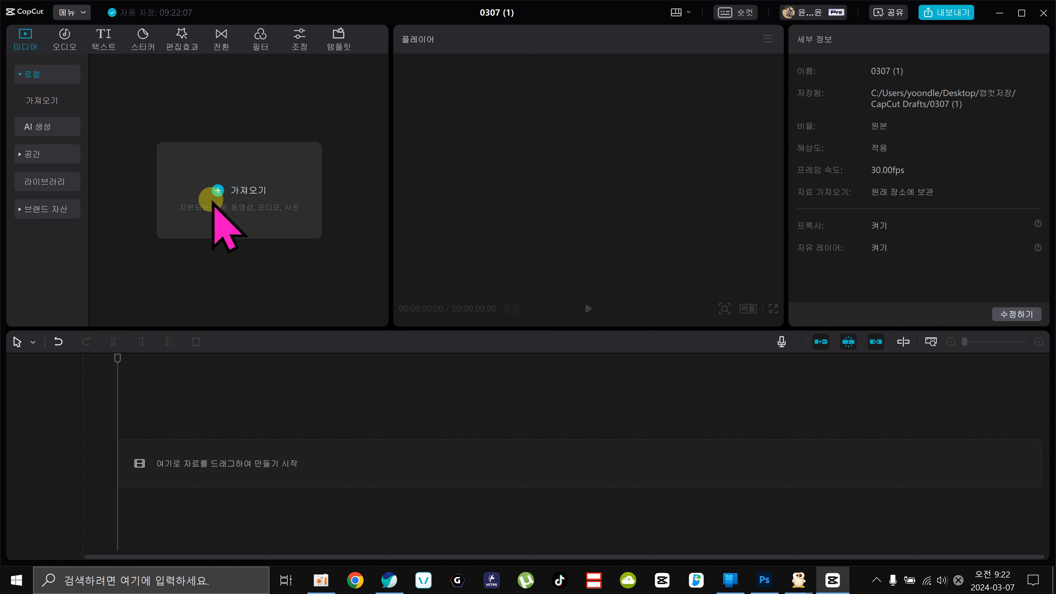
Import 아빠식당 옛날김치찌게.mp4 from the desktop and place it at the start of the timeline
click(213, 201)
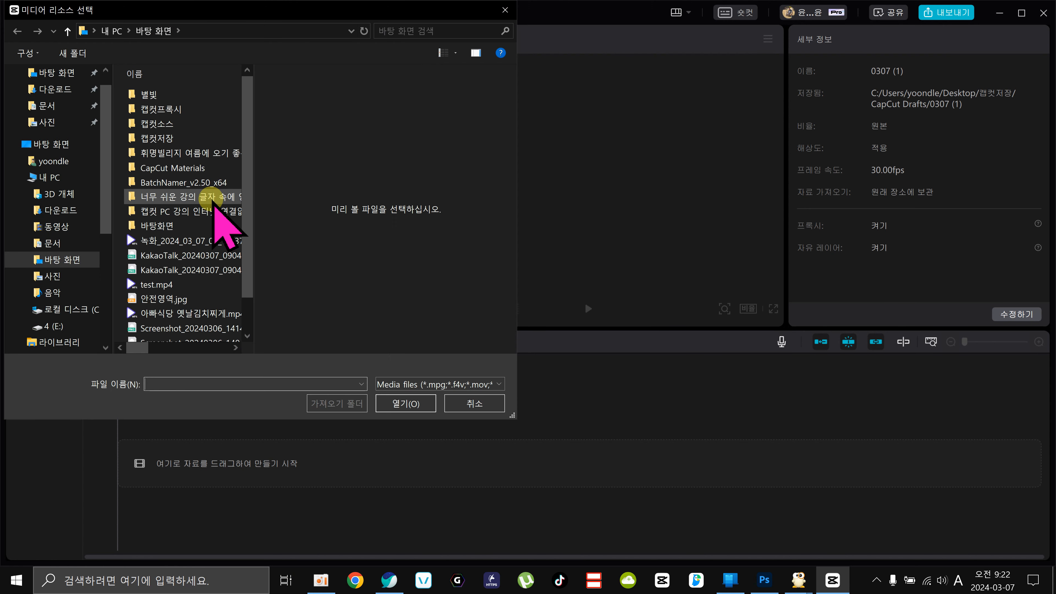
scroll(166, 244, down, 1)
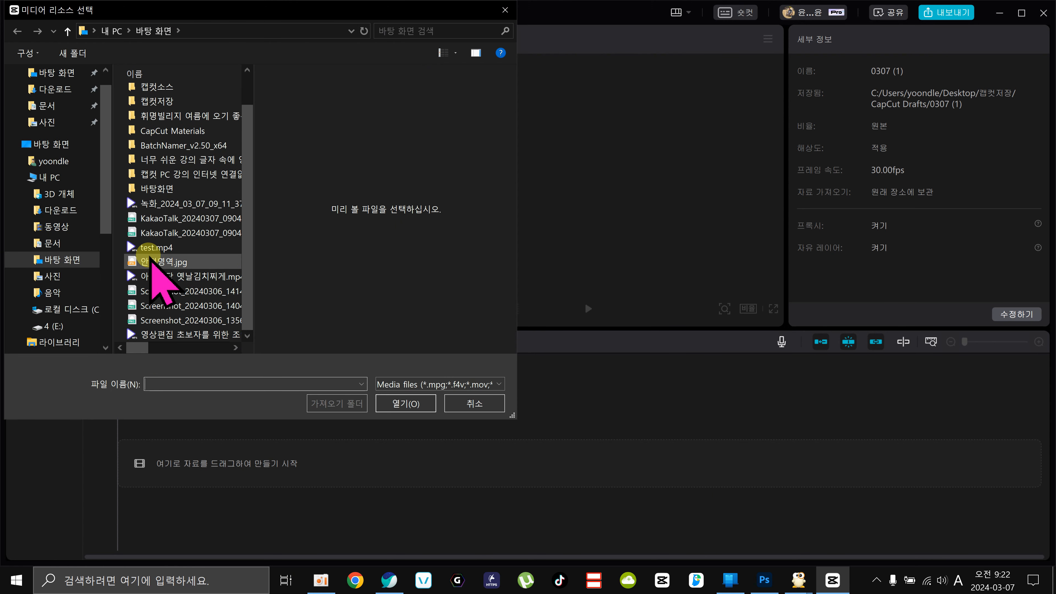
click(166, 248)
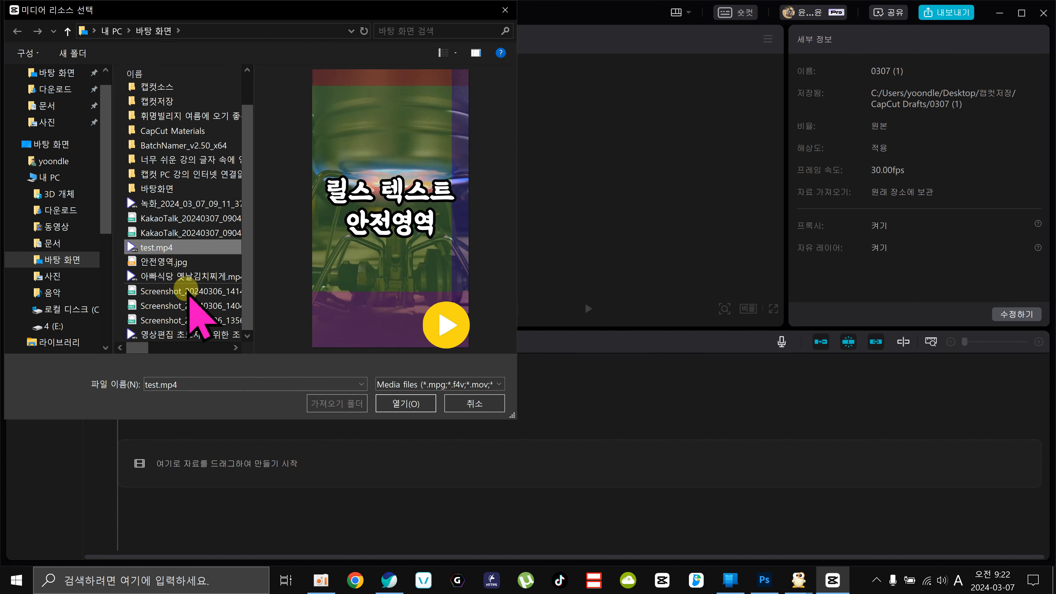
click(187, 276)
click(405, 404)
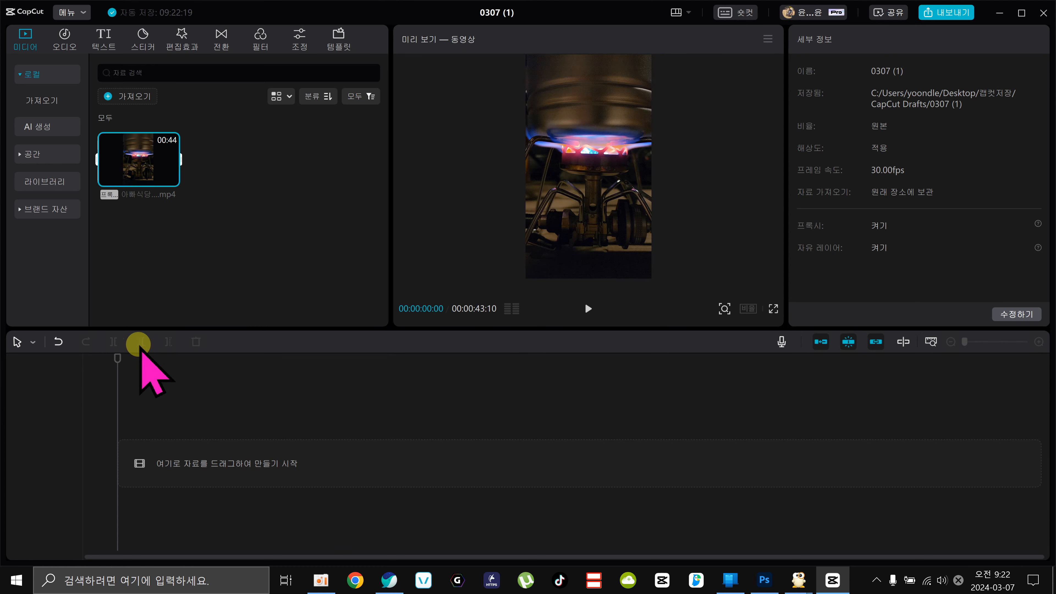
drag(137, 290, 131, 466)
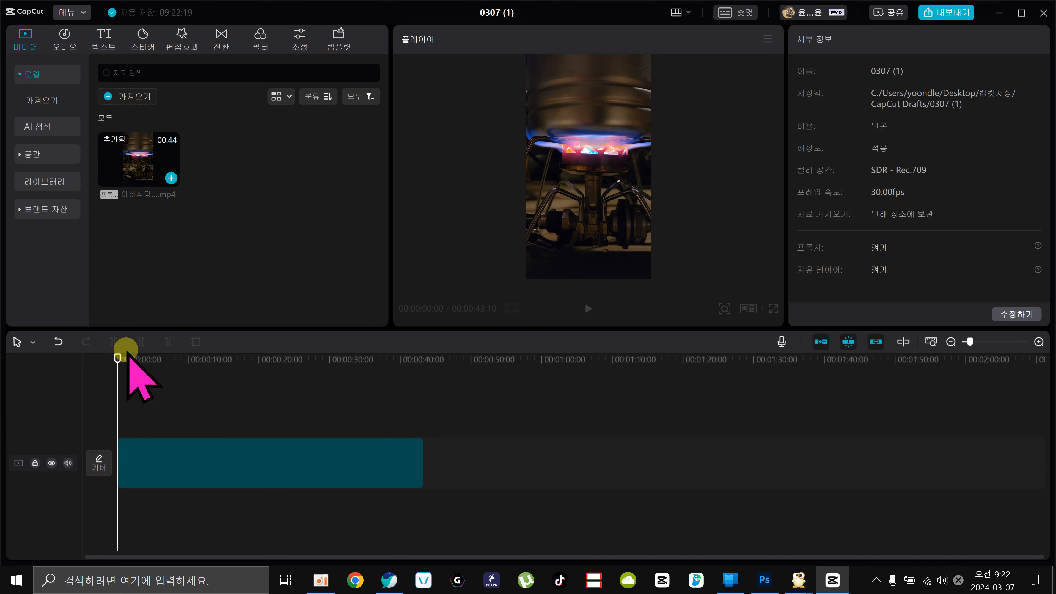
Scrub through the imported clip, deselect it, and return the playhead to the start of the timeline
click(153, 360)
drag(159, 363, 110, 396)
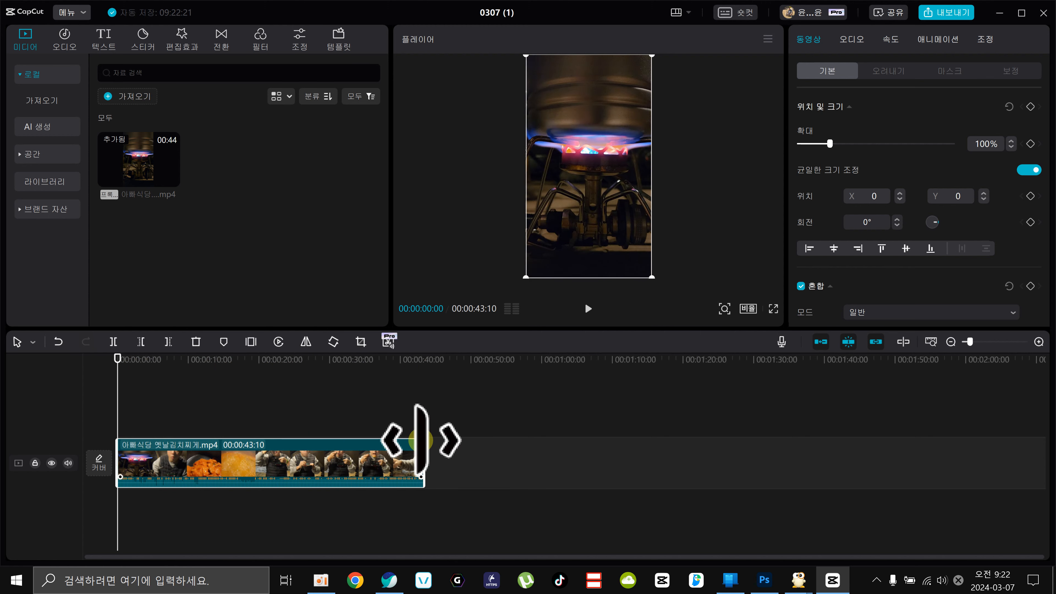
click(491, 449)
drag(391, 358, 37, 391)
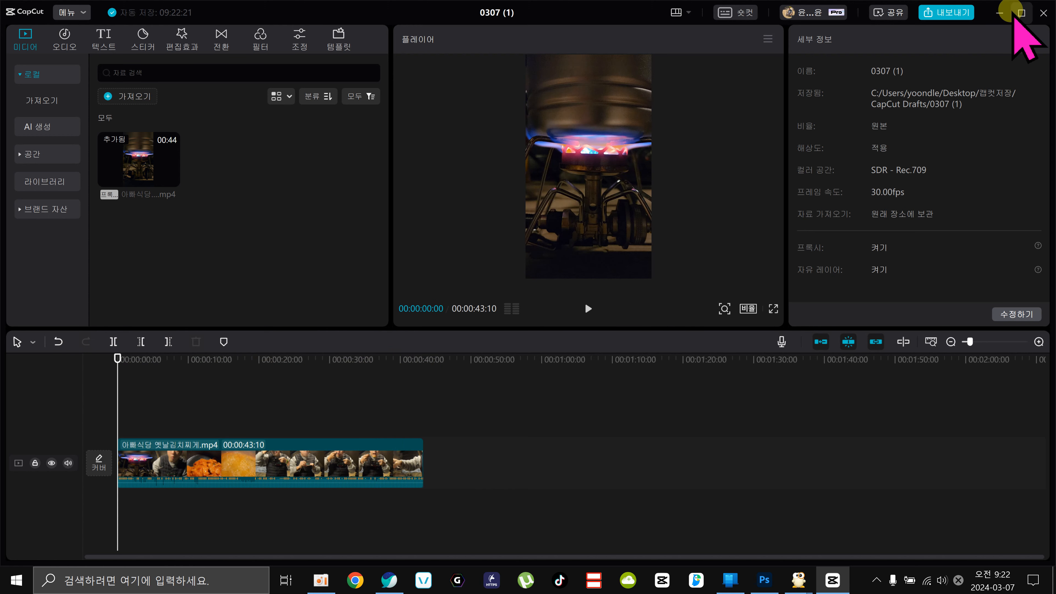
Close project 0307 (1) and the project home window
click(1043, 12)
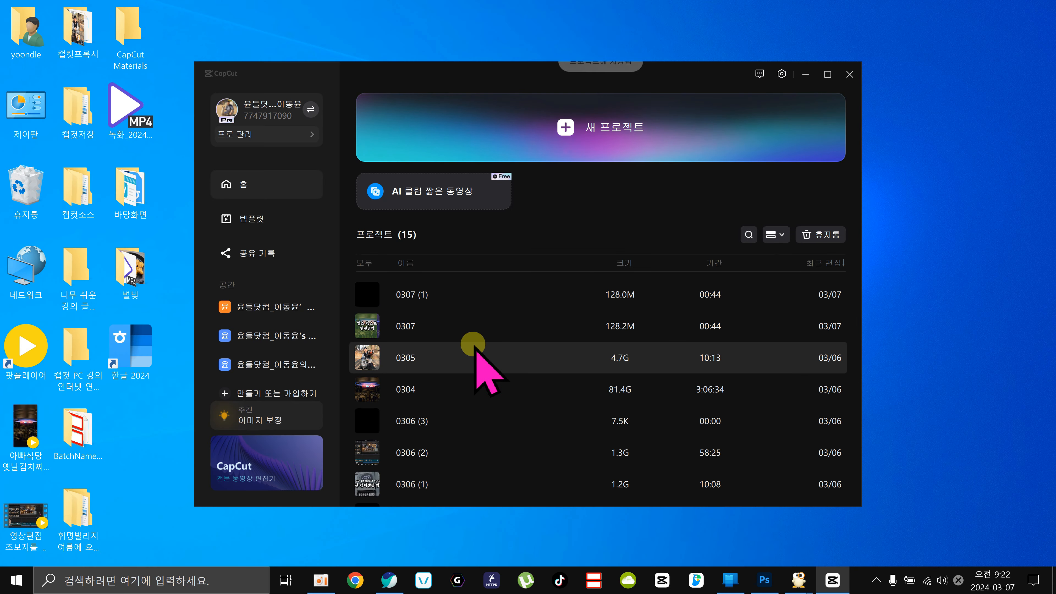
click(849, 74)
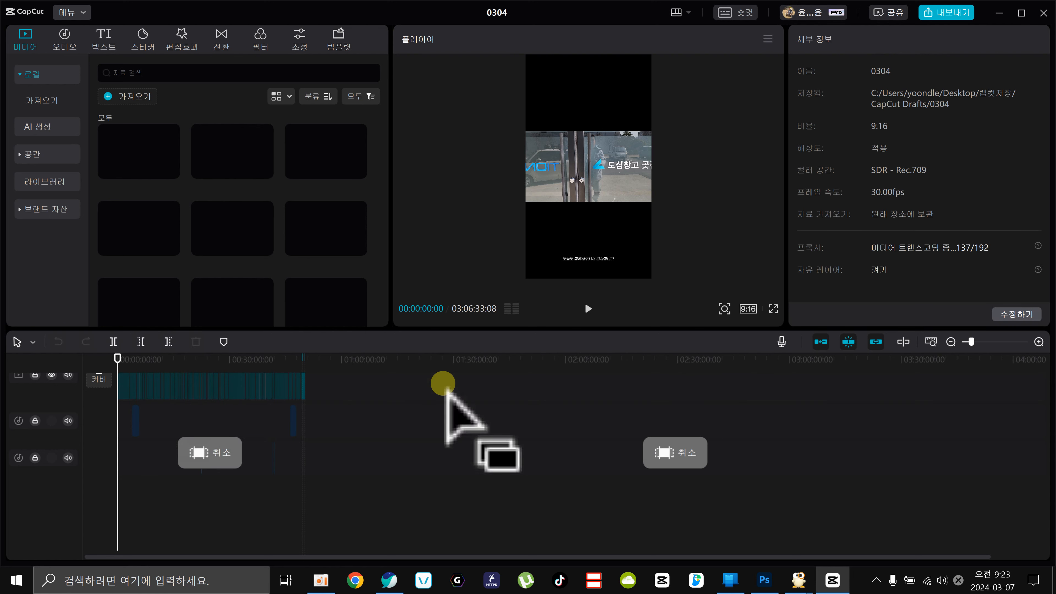
Set project 0304's aspect ratio to original (원본) and scrub along the timeline to the end of its clips
click(755, 308)
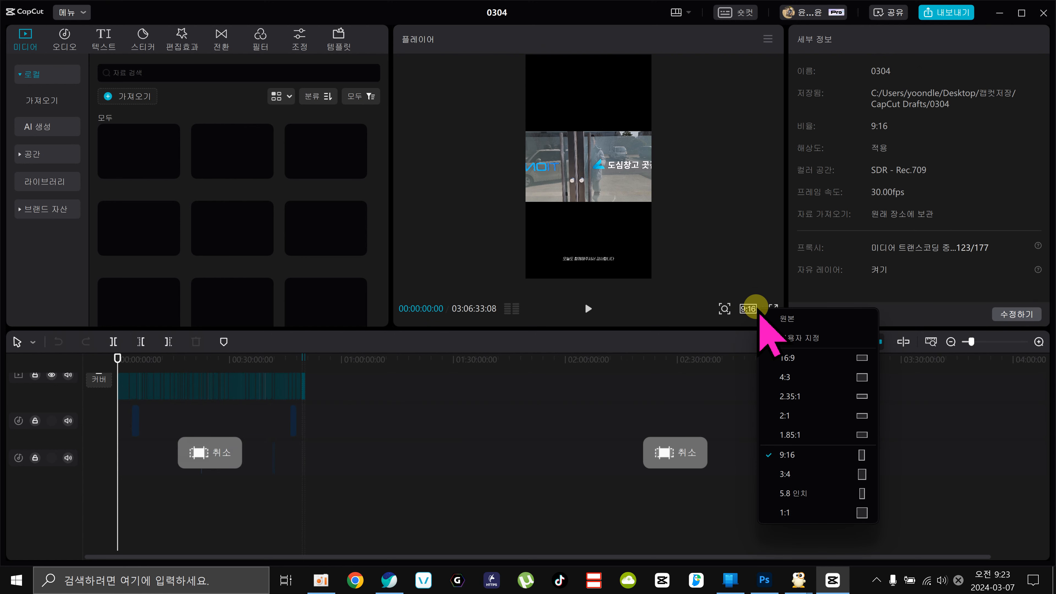
click(787, 318)
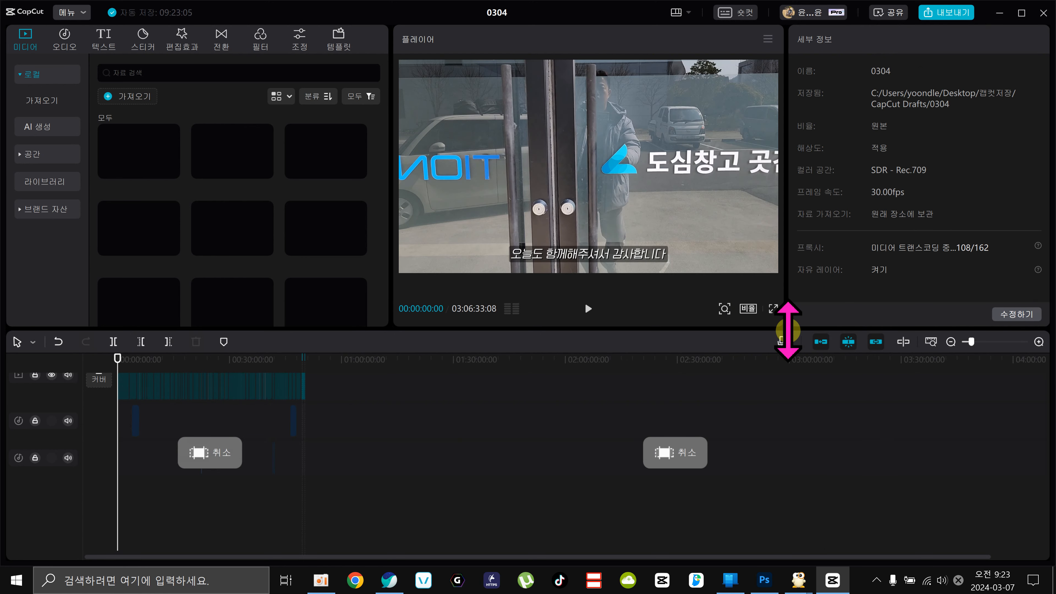
click(149, 362)
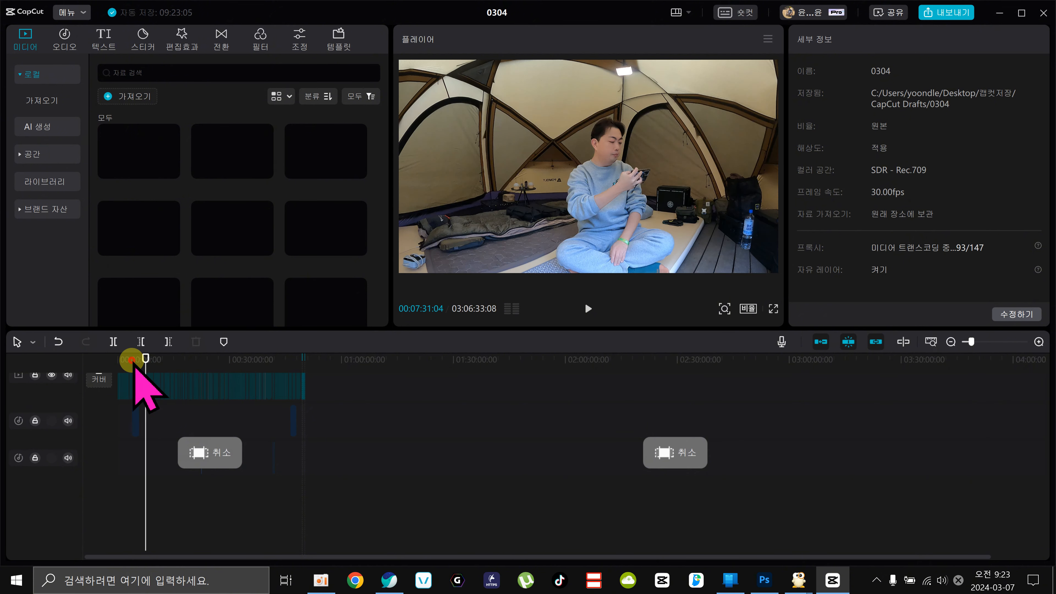
click(131, 360)
click(148, 361)
drag(163, 361, 302, 359)
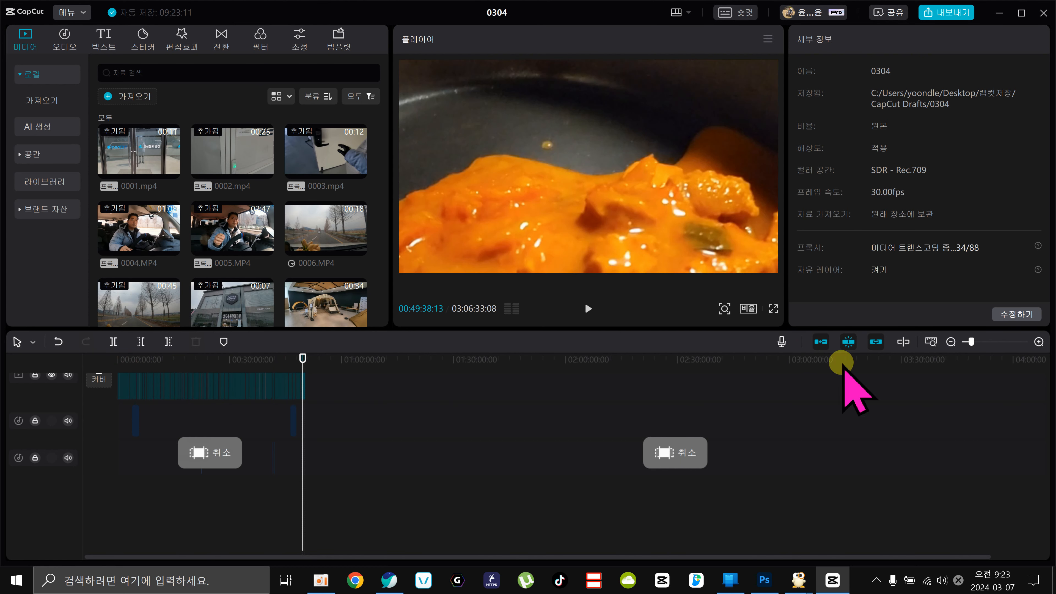
Go to the cooking clips around 00:49:29 and set the project's aspect ratio to 9:16
click(1039, 342)
click(1038, 342)
click(1038, 342)
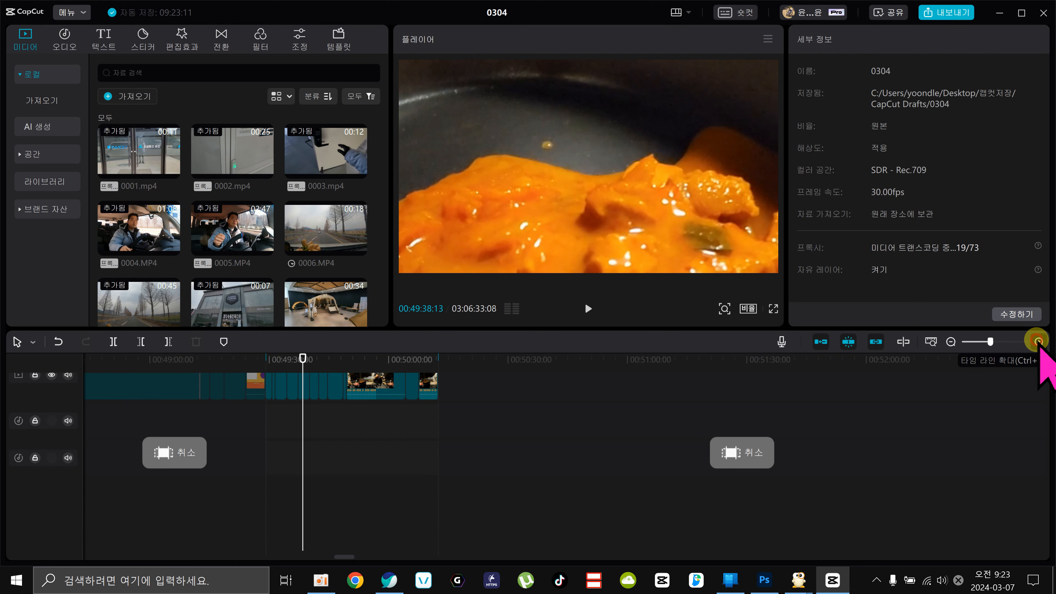
mouse_move(230, 356)
mouse_down()
mouse_move(371, 377)
mouse_move(571, 379)
mouse_move(231, 380)
mouse_move(405, 391)
mouse_move(229, 371)
mouse_up()
click(405, 391)
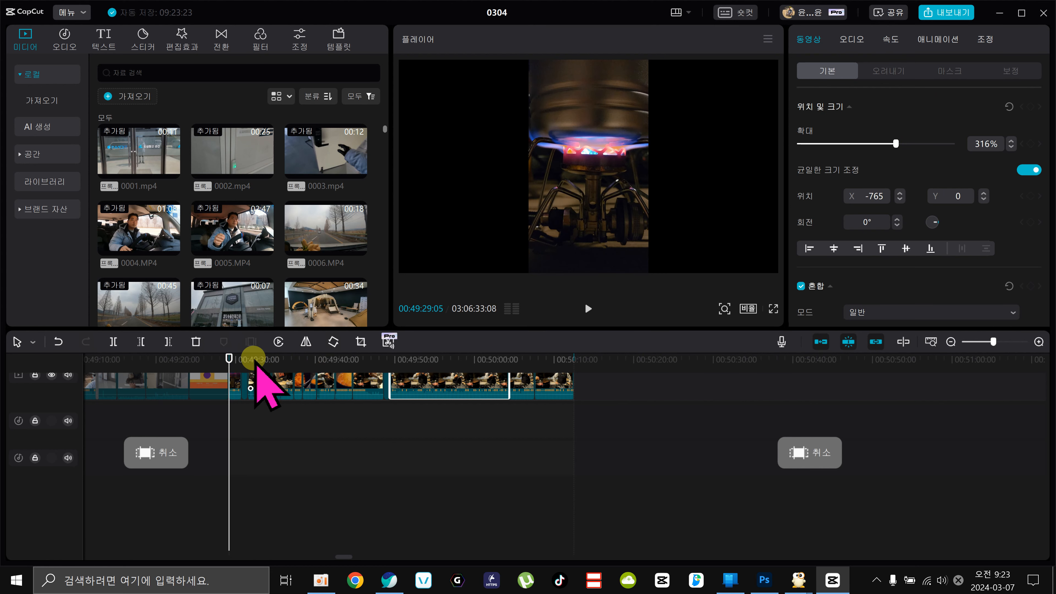
click(749, 307)
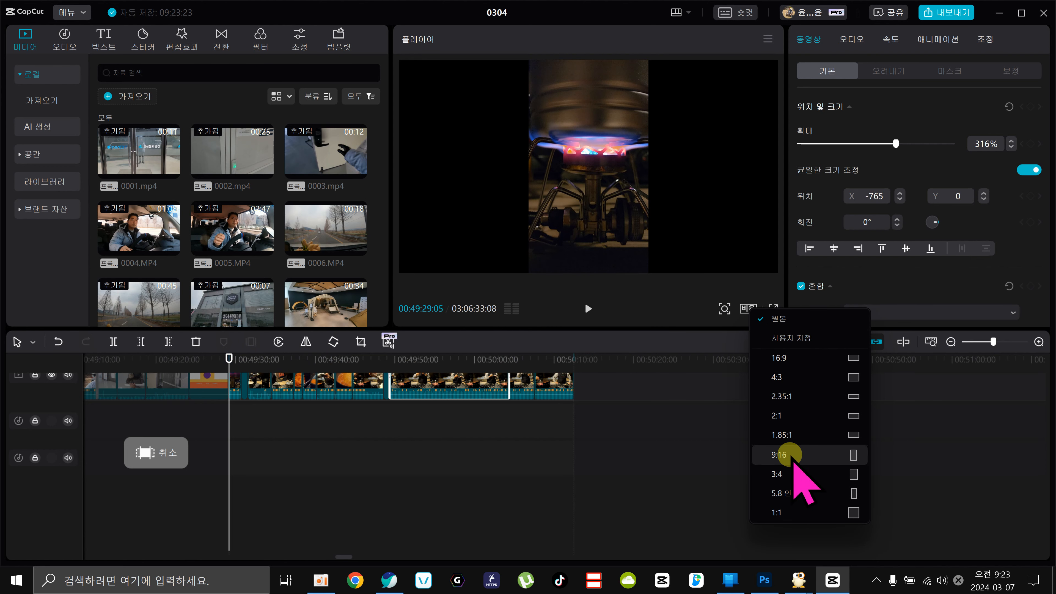
click(780, 455)
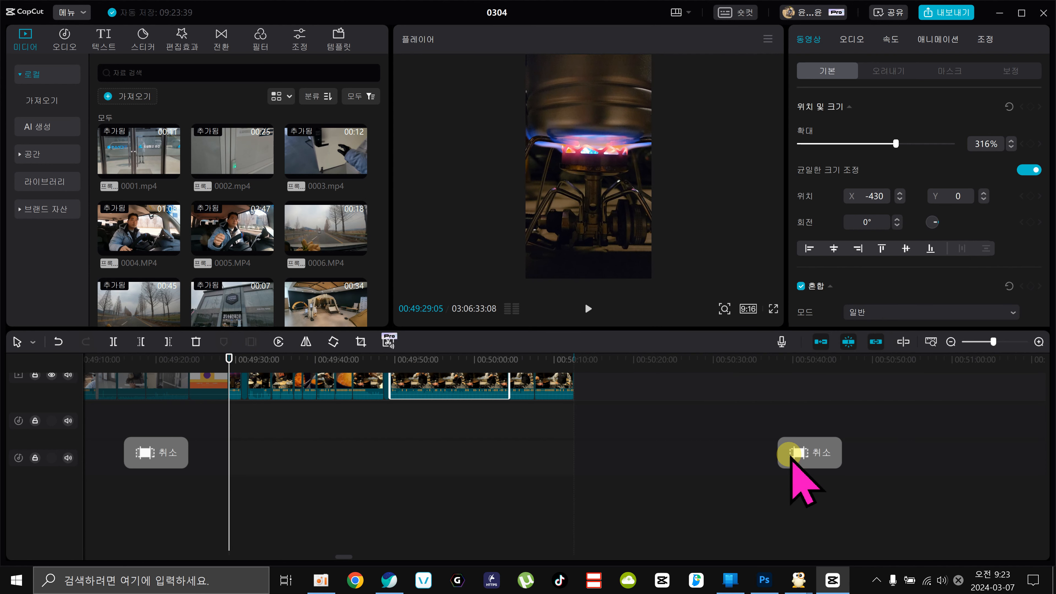
Select the rice clip around 00:49:31 and reset its position and size
drag(230, 359, 244, 358)
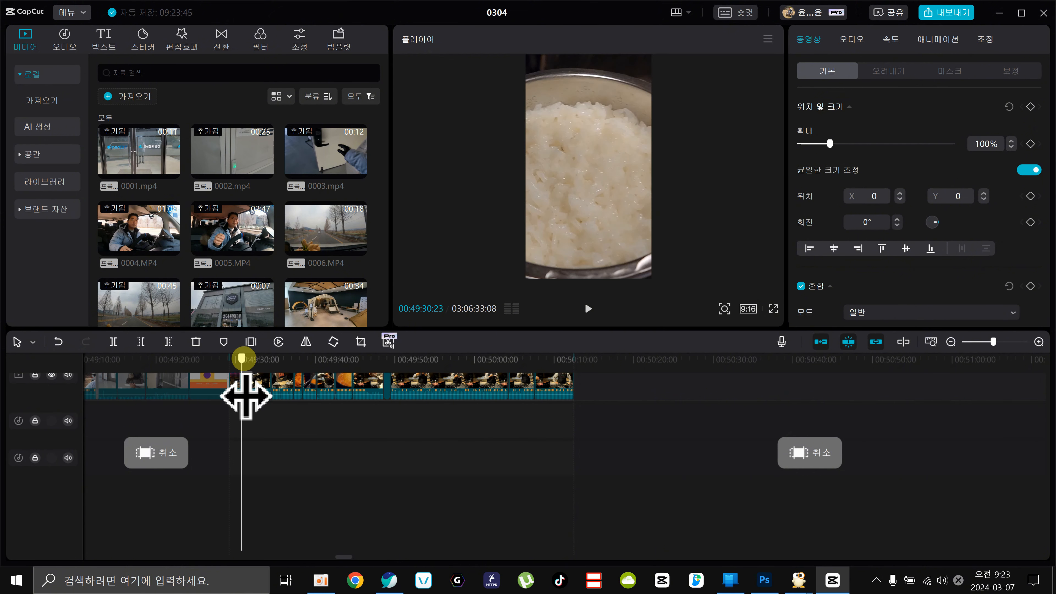
click(245, 386)
click(244, 386)
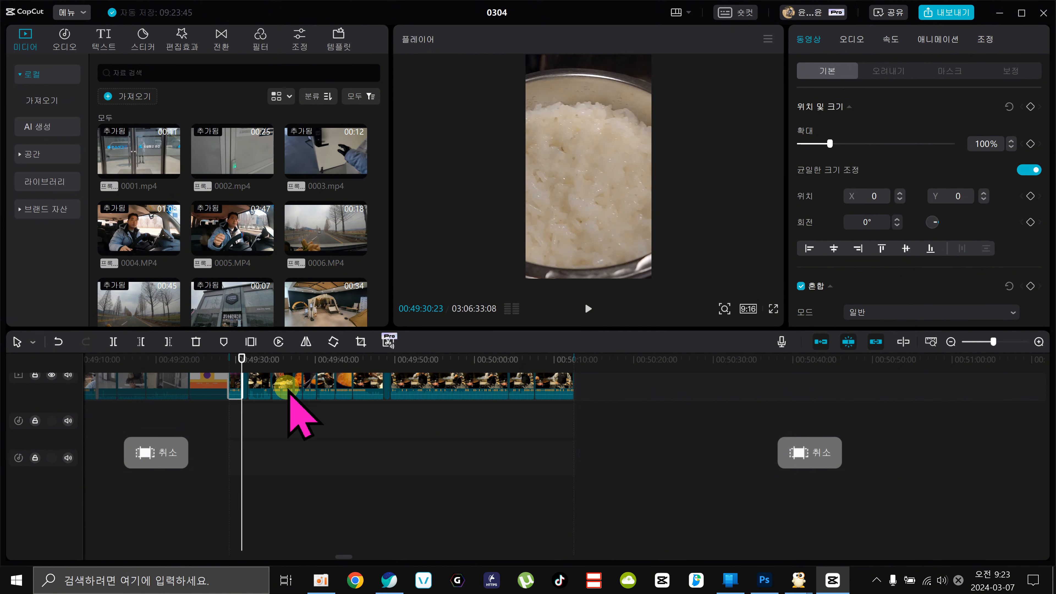
click(1039, 342)
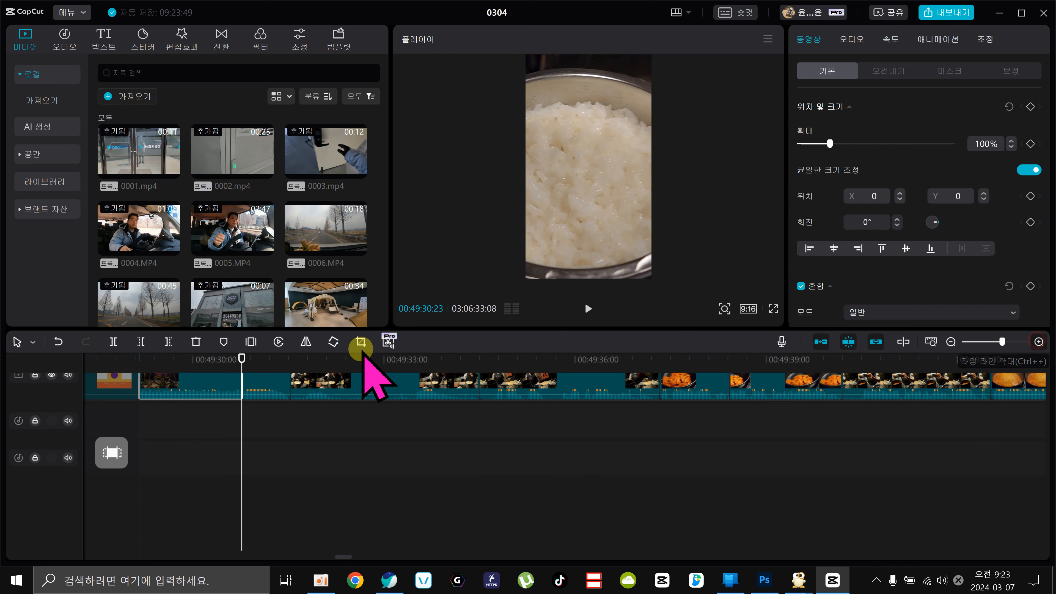
click(259, 357)
drag(259, 357, 265, 358)
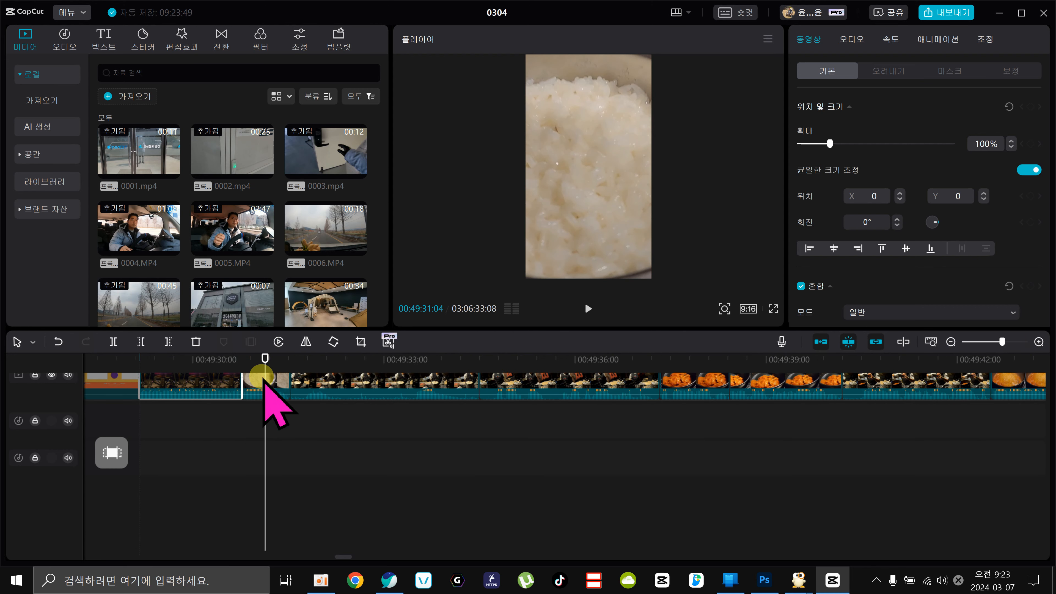
click(268, 376)
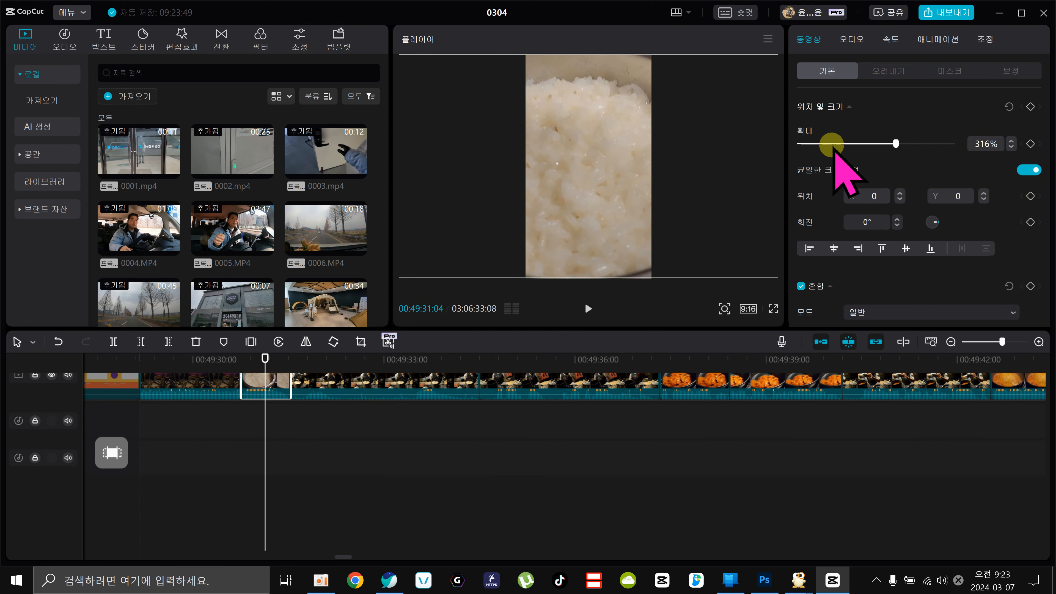
click(1008, 107)
Shift the clip at 00:49:35 horizontally to X -607 so the food pouch fills the vertical frame
click(535, 358)
click(537, 381)
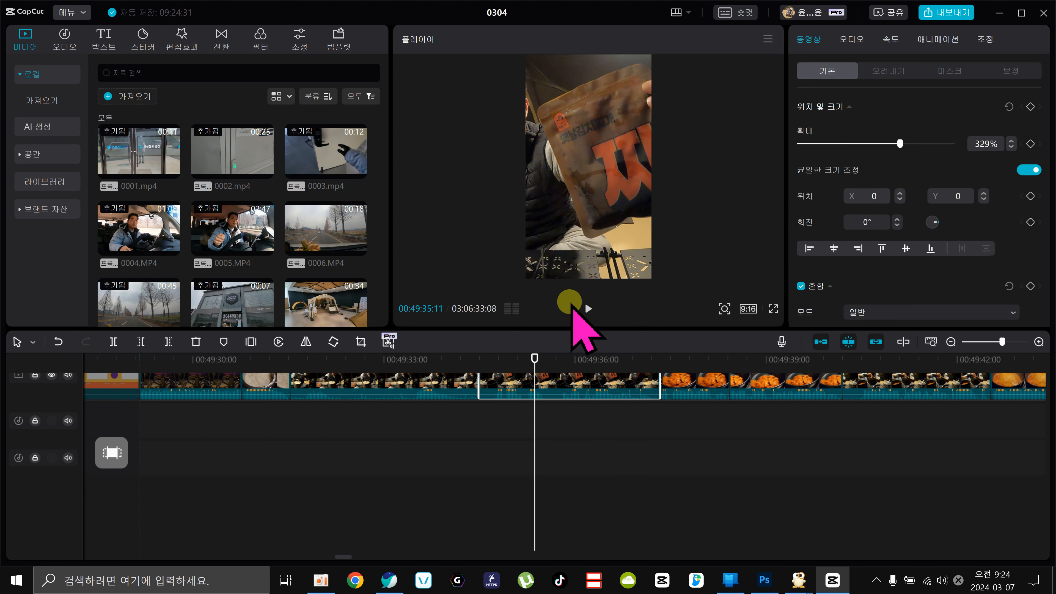
drag(581, 214, 547, 214)
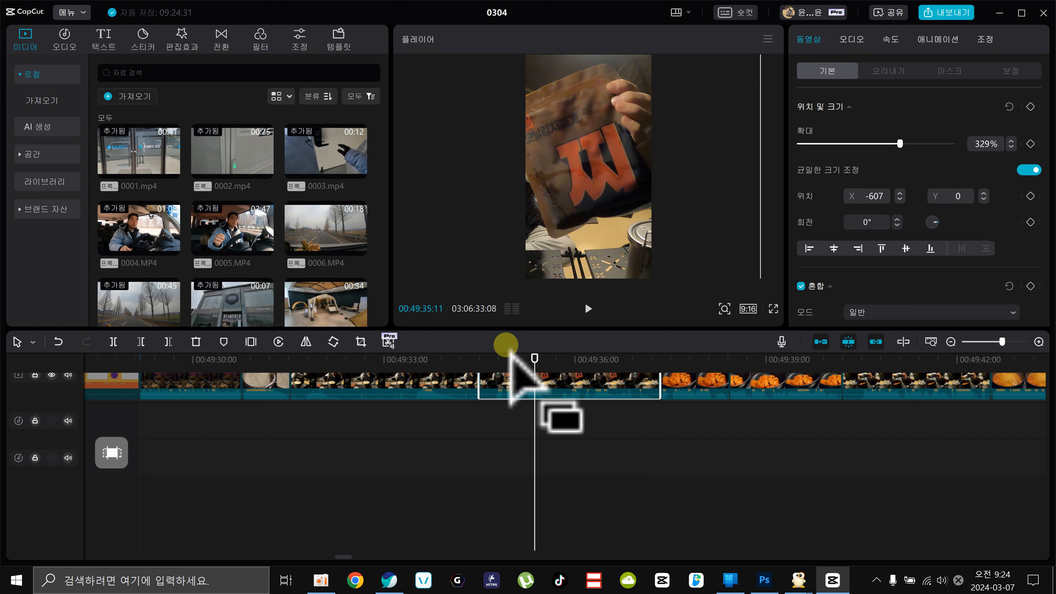
Scale the kimchi clip around 00:49:37 to 235%
drag(534, 358, 607, 357)
drag(617, 395, 695, 396)
click(687, 382)
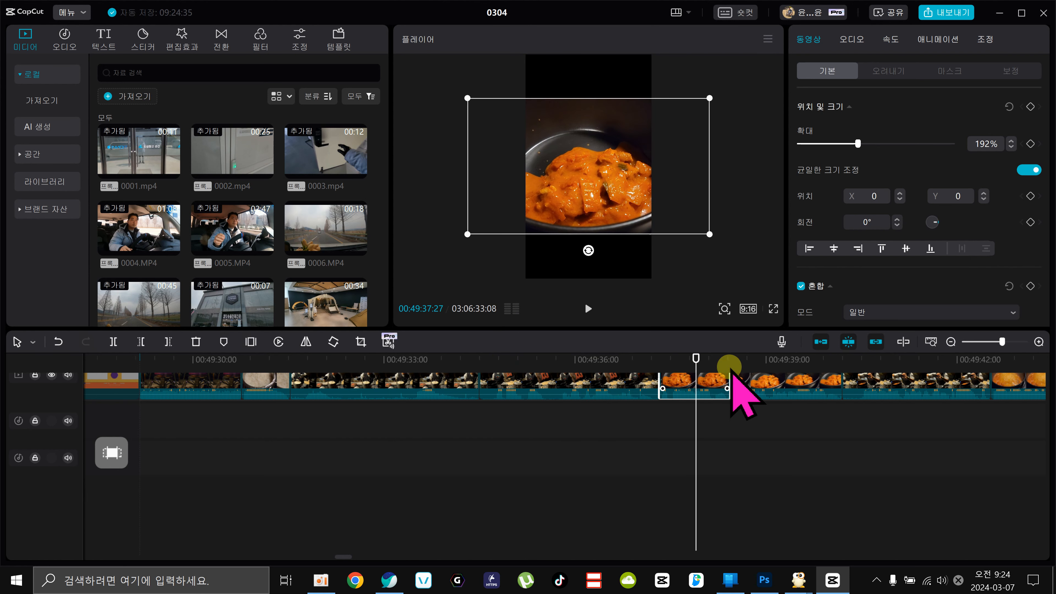
mouse_move(860, 144)
mouse_down()
mouse_move(907, 154)
mouse_move(873, 154)
mouse_up()
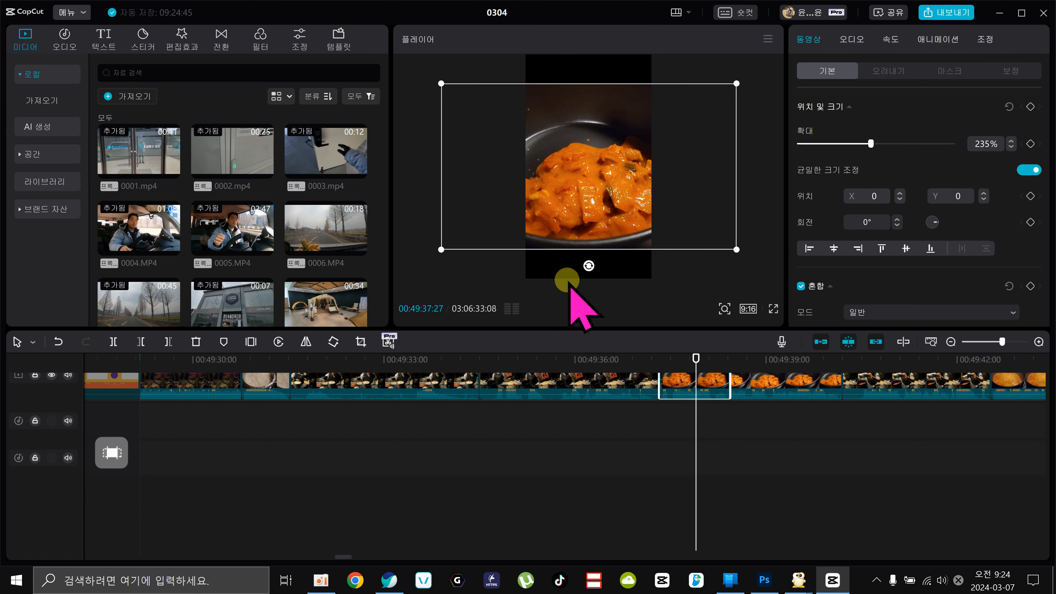
Reset the water-pouring clip around 00:49:41, scale it to 331%, and shift it horizontally to X 2490
drag(721, 370, 900, 416)
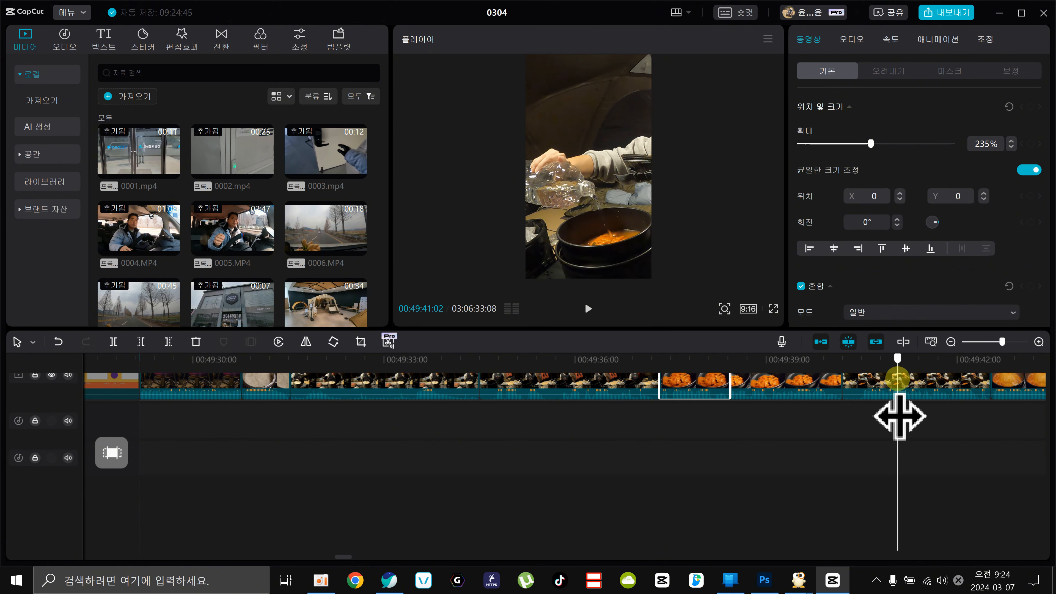
click(897, 393)
click(1009, 106)
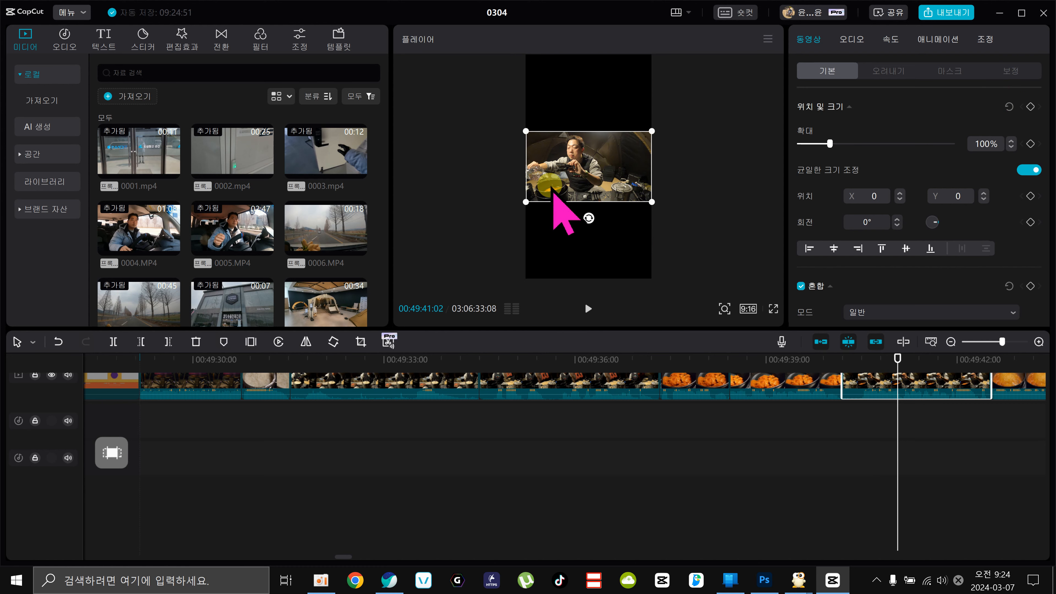
drag(851, 144, 900, 143)
drag(556, 175, 701, 175)
Scrub through the vertically reframed cooking and eating clips from about 00:49:30 to 00:49:49
click(934, 357)
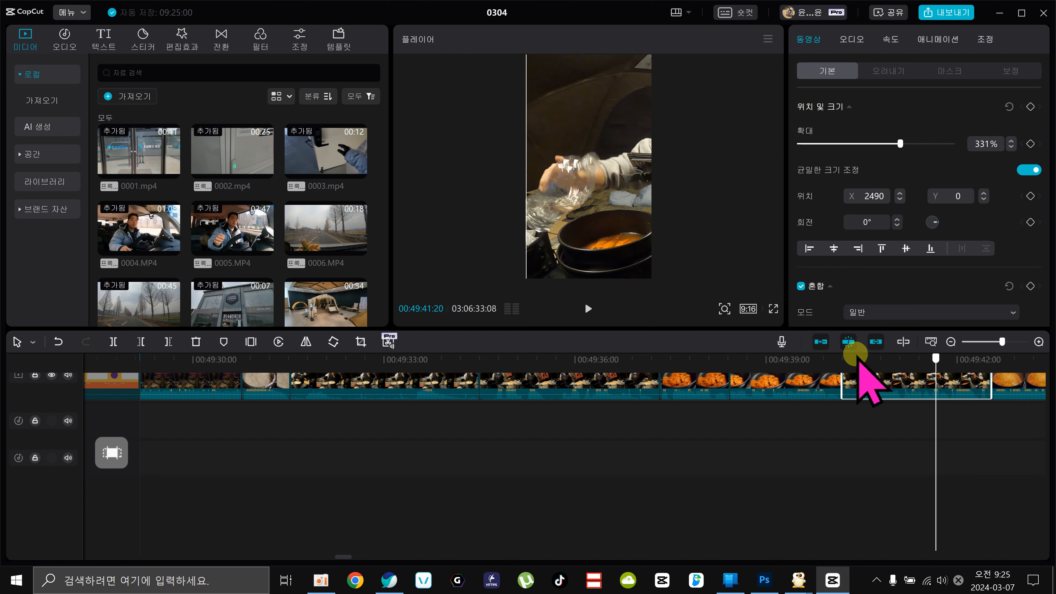
click(204, 359)
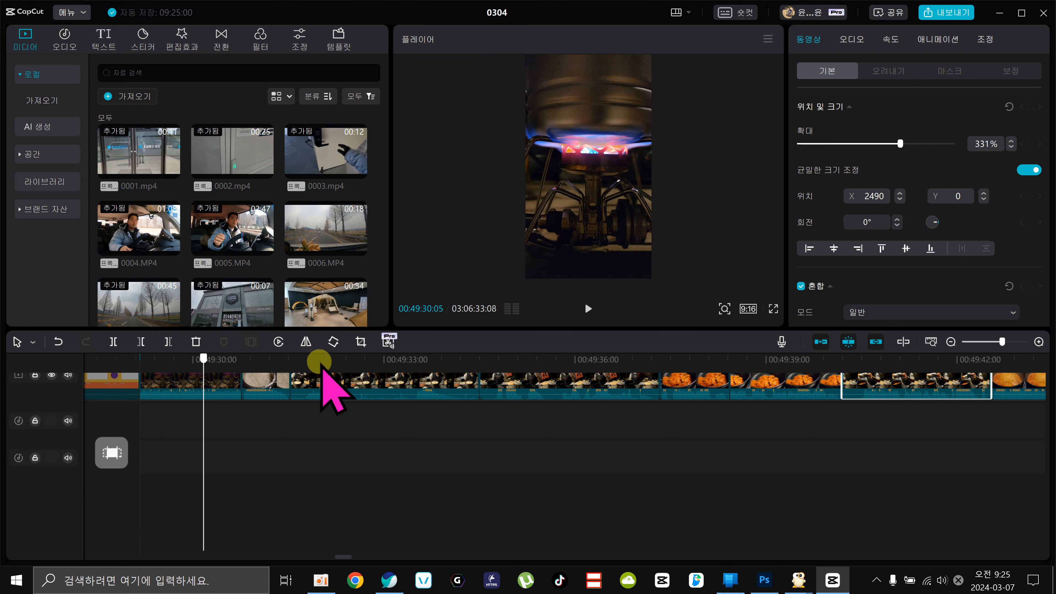
drag(320, 361, 670, 373)
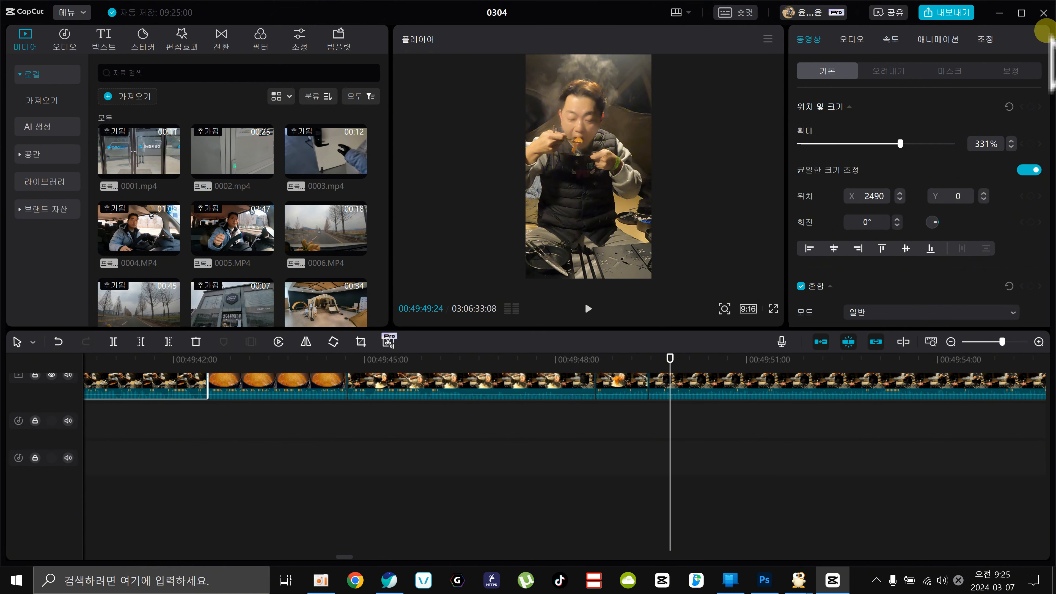
Close project 0304, open project 0307 (1), and keep the playhead at the timeline start
click(1044, 12)
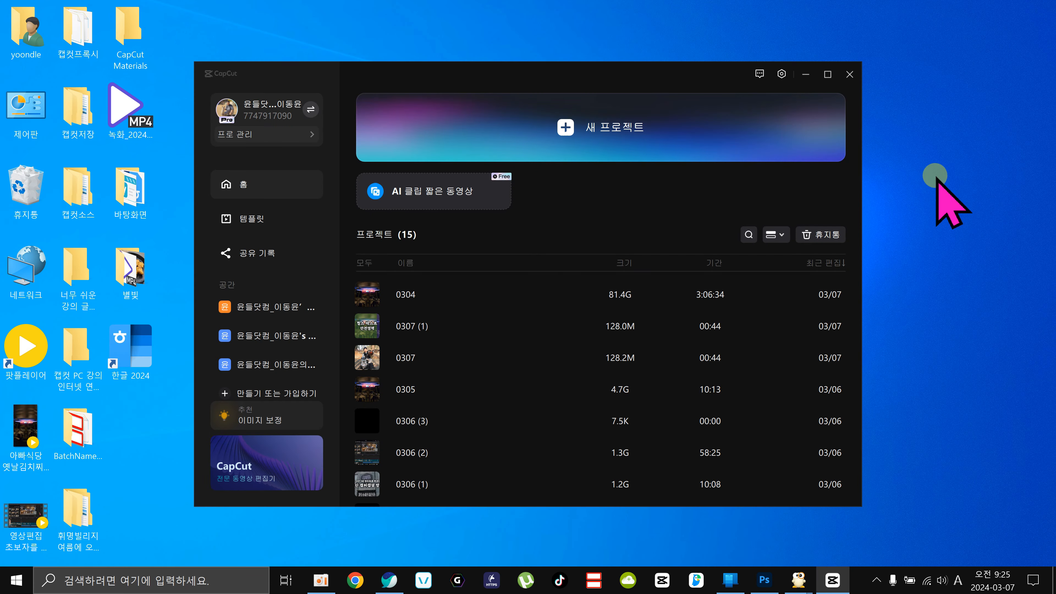
click(406, 326)
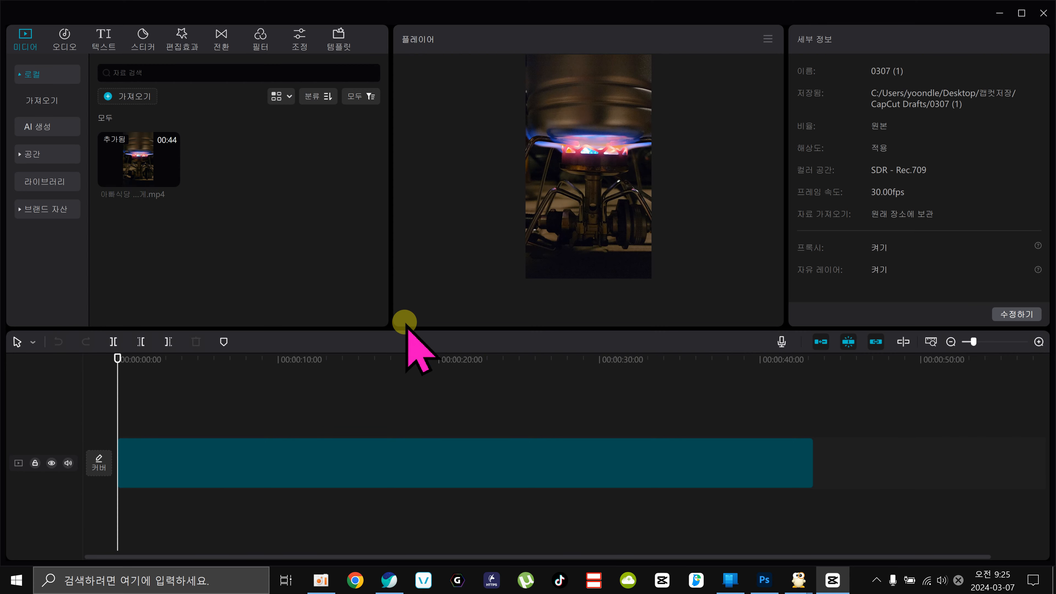
drag(126, 359, 67, 402)
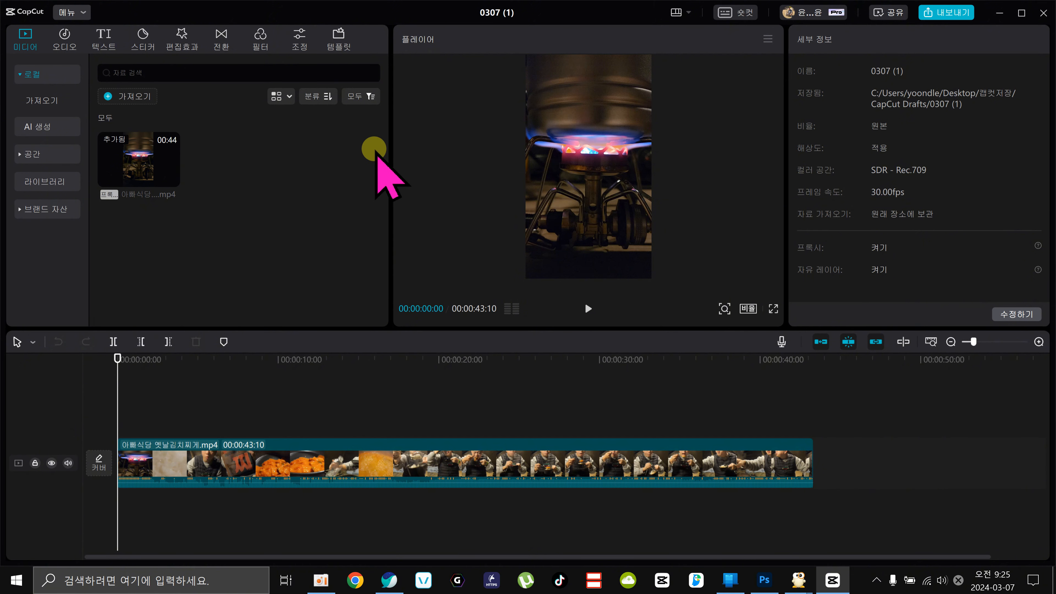
Switch to Photoshop, hide and show the rulers on the safe-area overlay, and return to CapCut
click(764, 580)
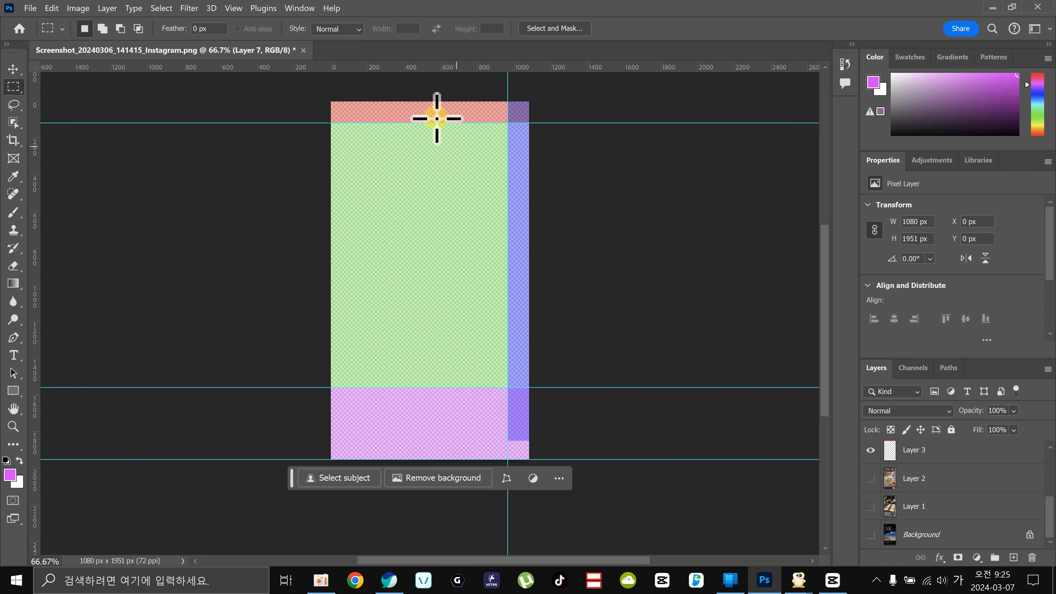
drag(62, 68, 137, 64)
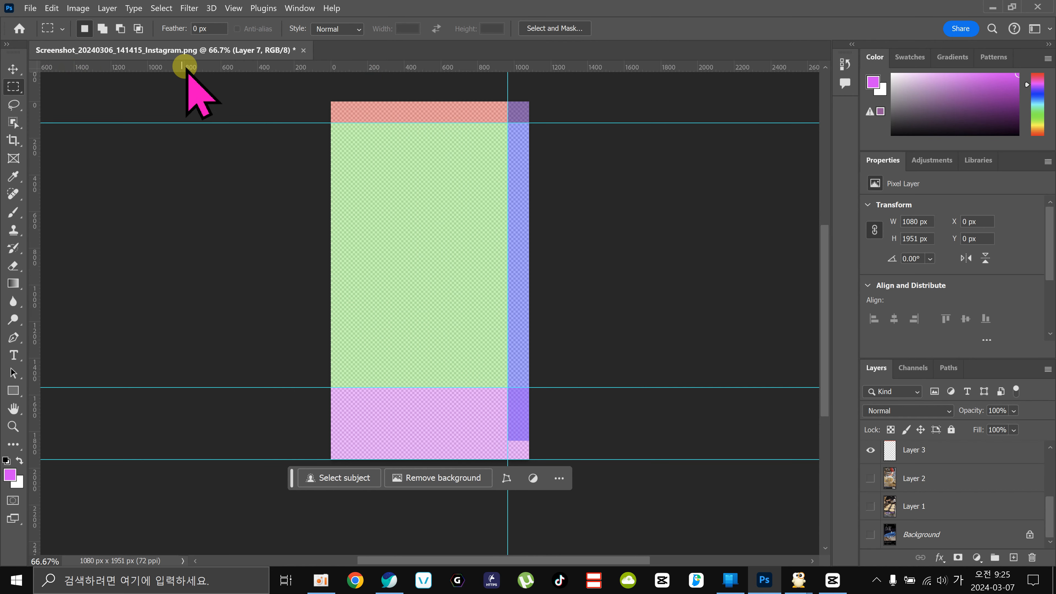
key(ctrl+r)
key(ctrl+r)
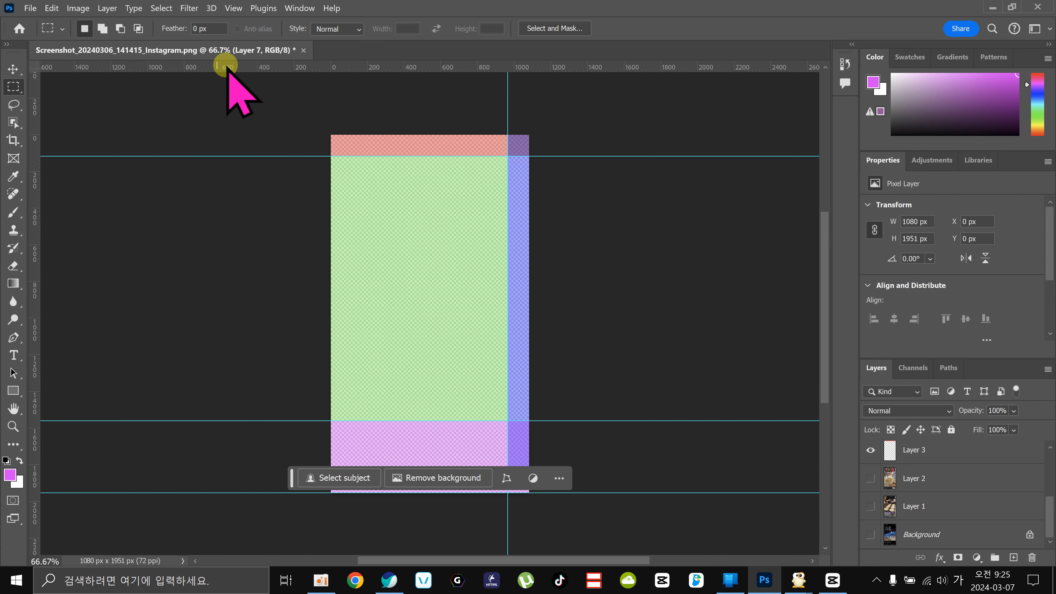
click(829, 580)
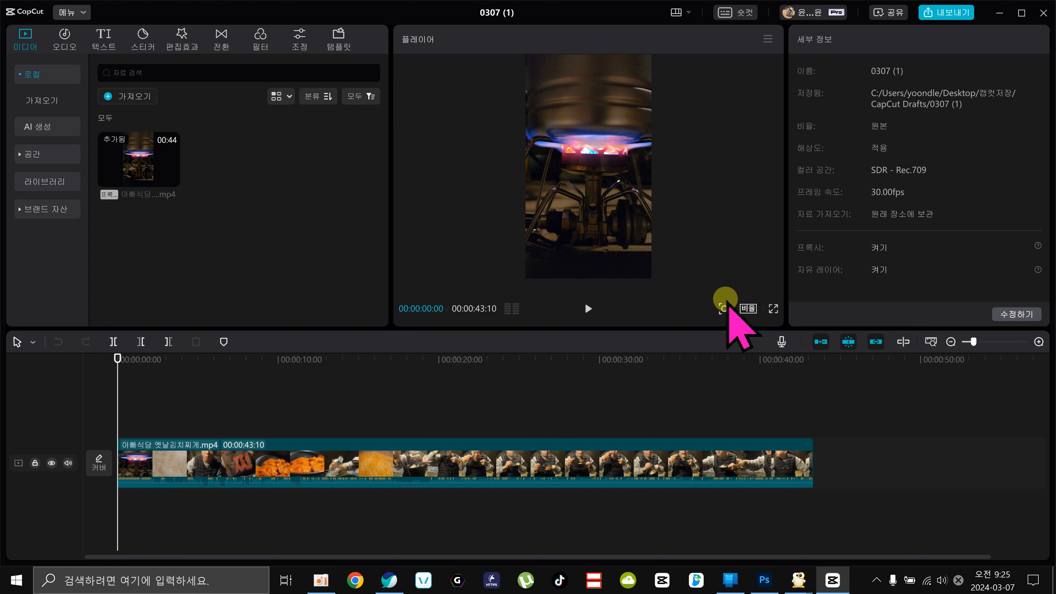
Look over the aspect ratio and shortcut options, and enlarge the player preview by shrinking the timeline area
click(748, 308)
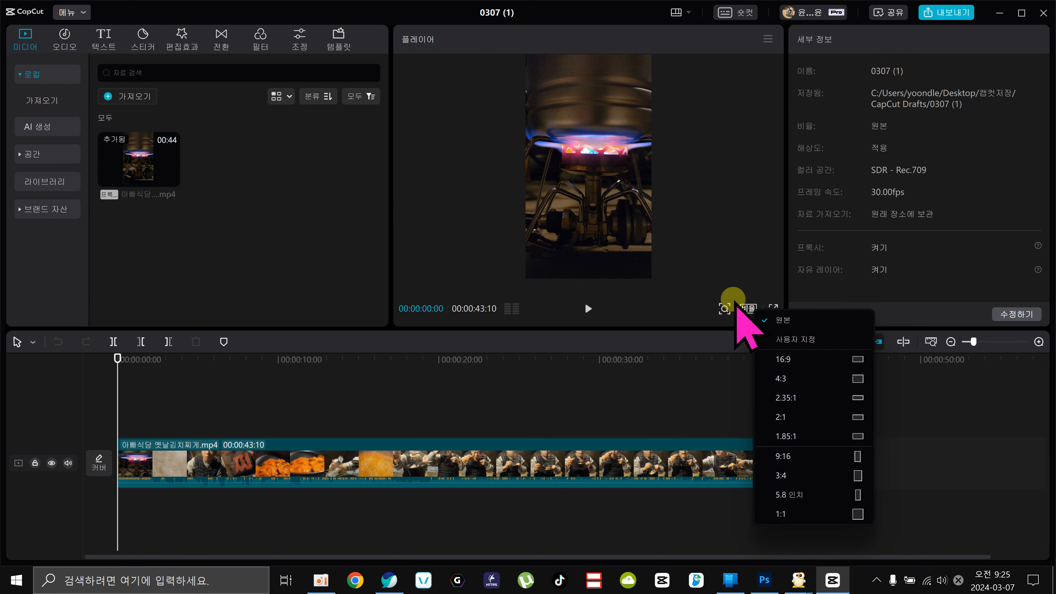
click(731, 232)
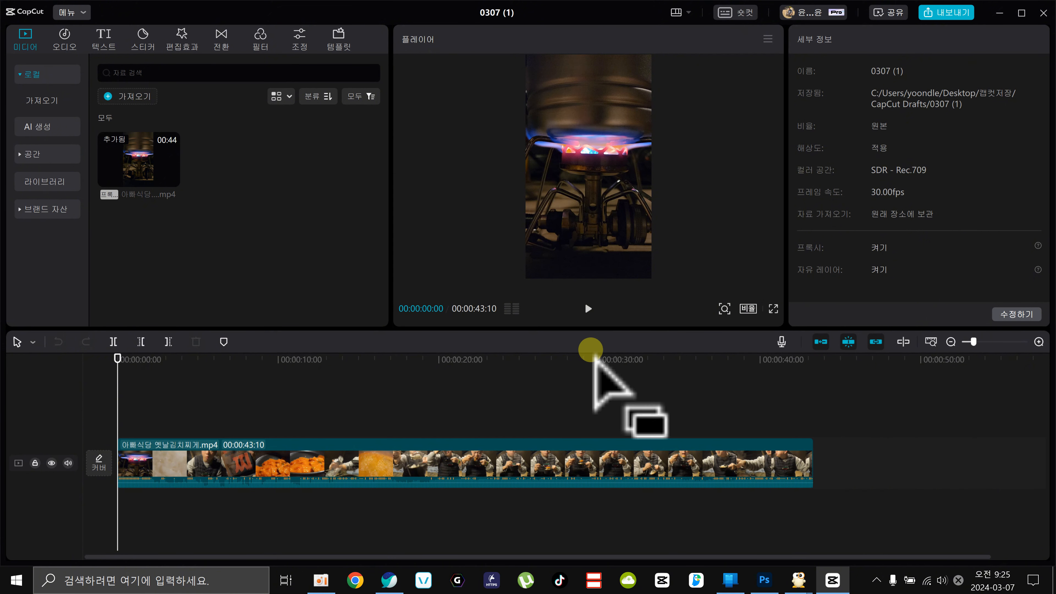
drag(591, 329, 591, 369)
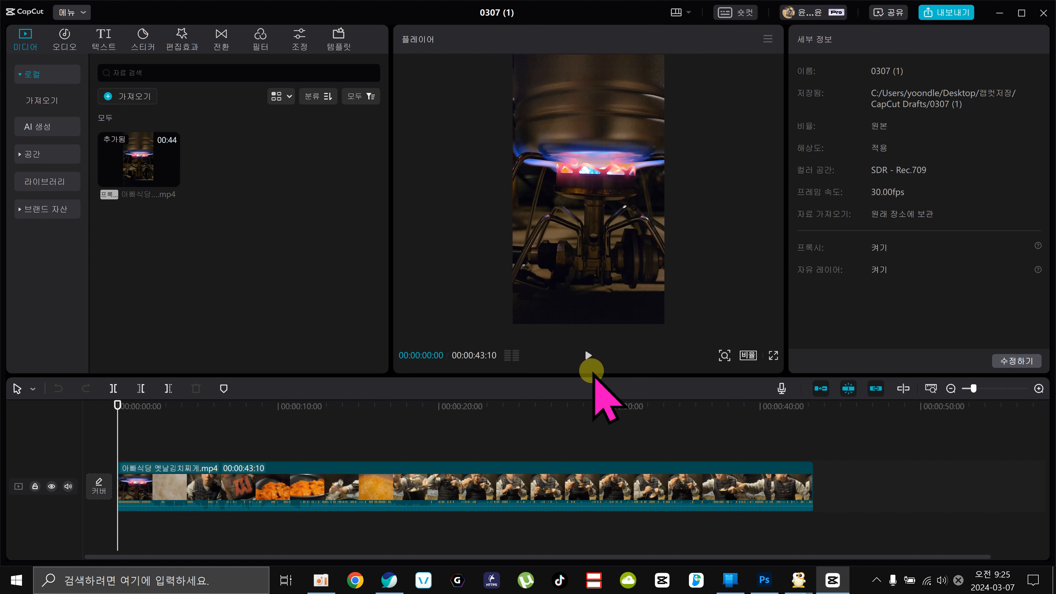
click(736, 12)
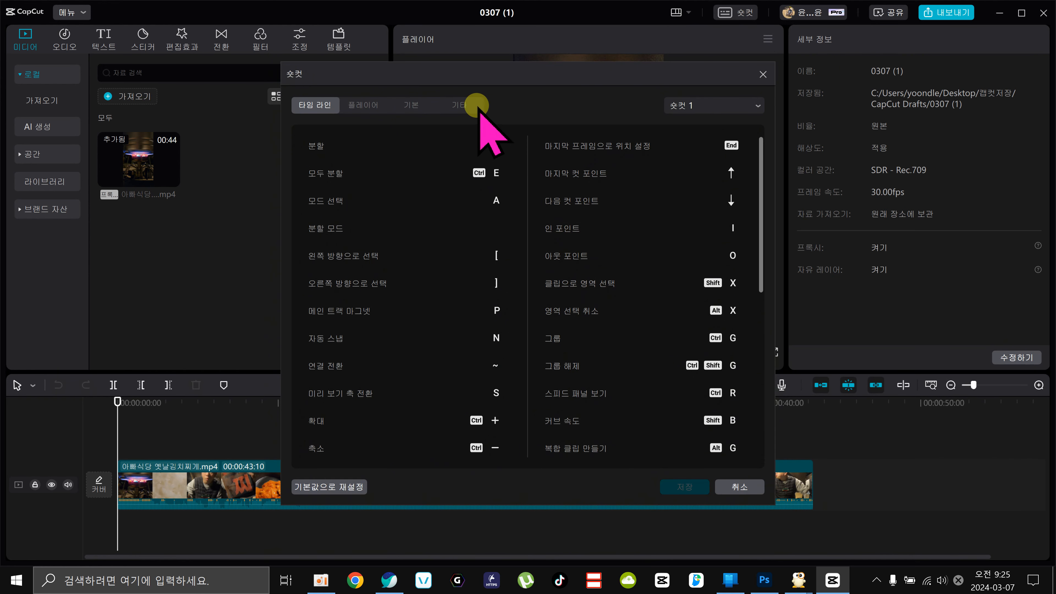
click(763, 74)
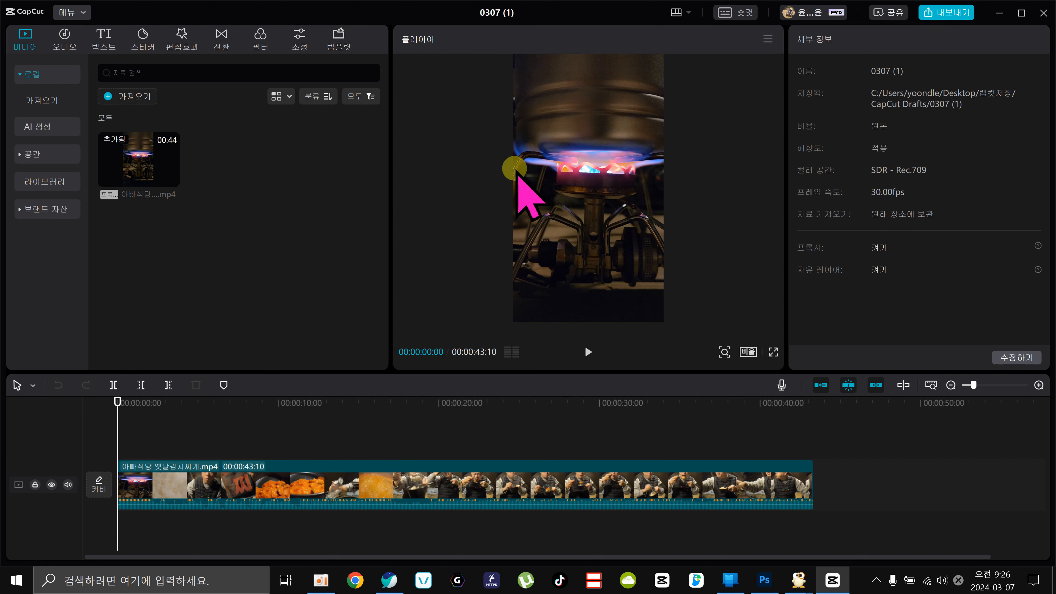
Import 안전영역.jpg from the desktop, place it above the video at the timeline start, and extend it to the full 00:00:43:10
click(127, 96)
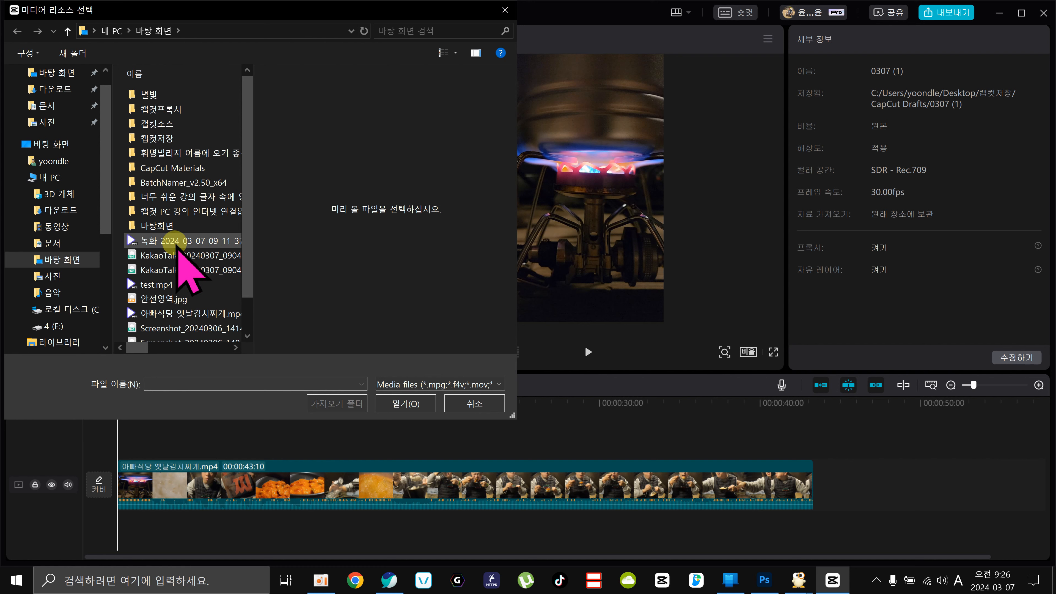
click(153, 299)
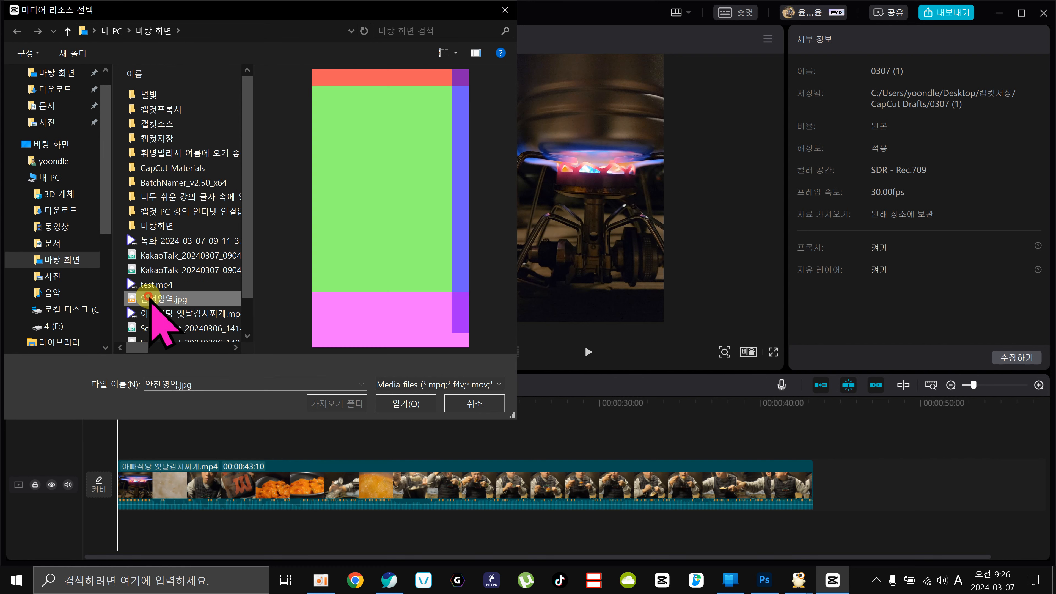
click(397, 403)
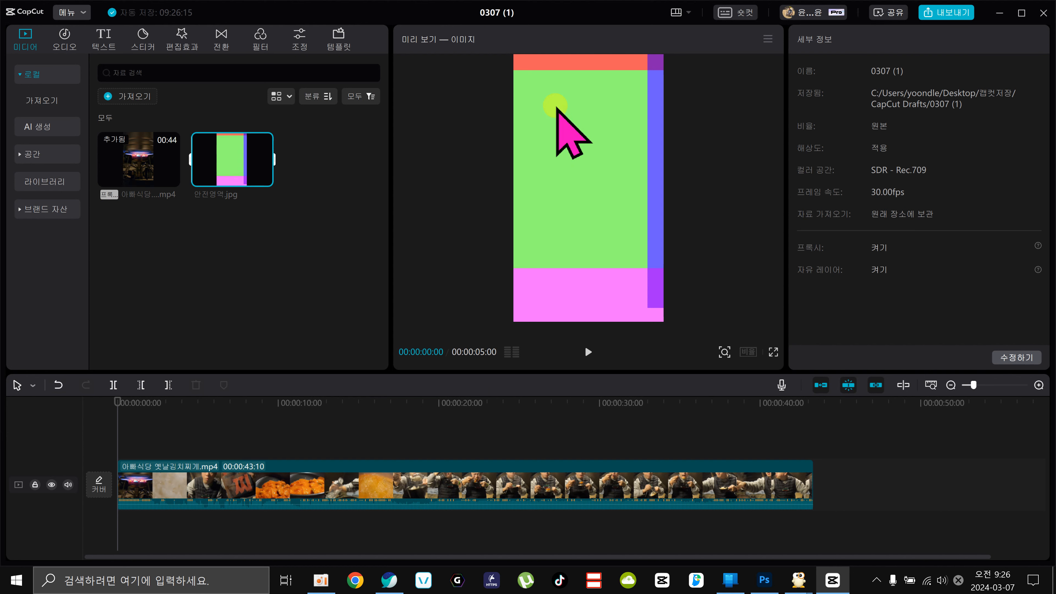
drag(241, 143, 125, 458)
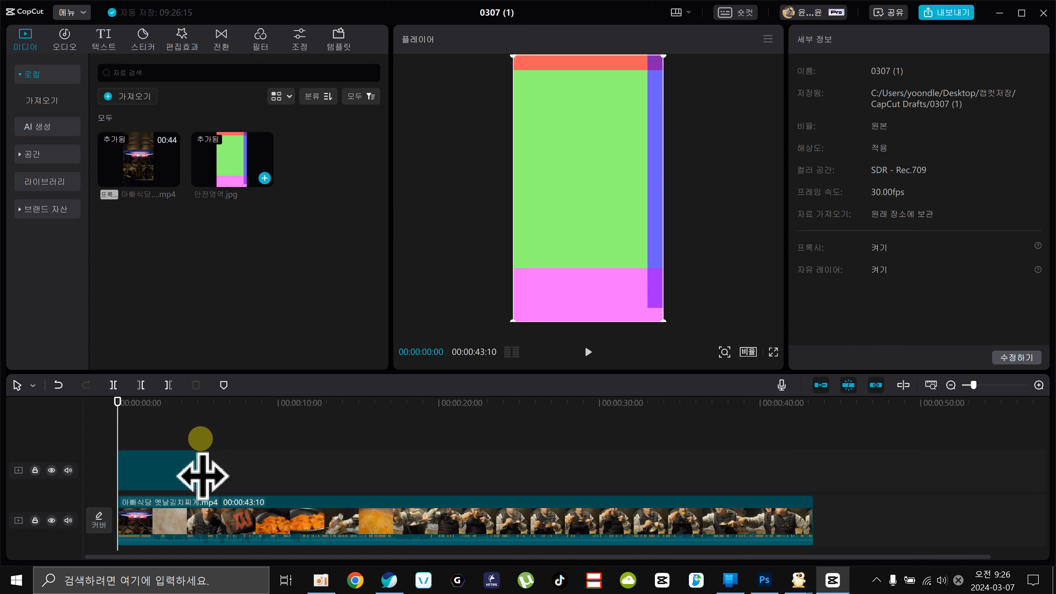
drag(201, 439, 812, 495)
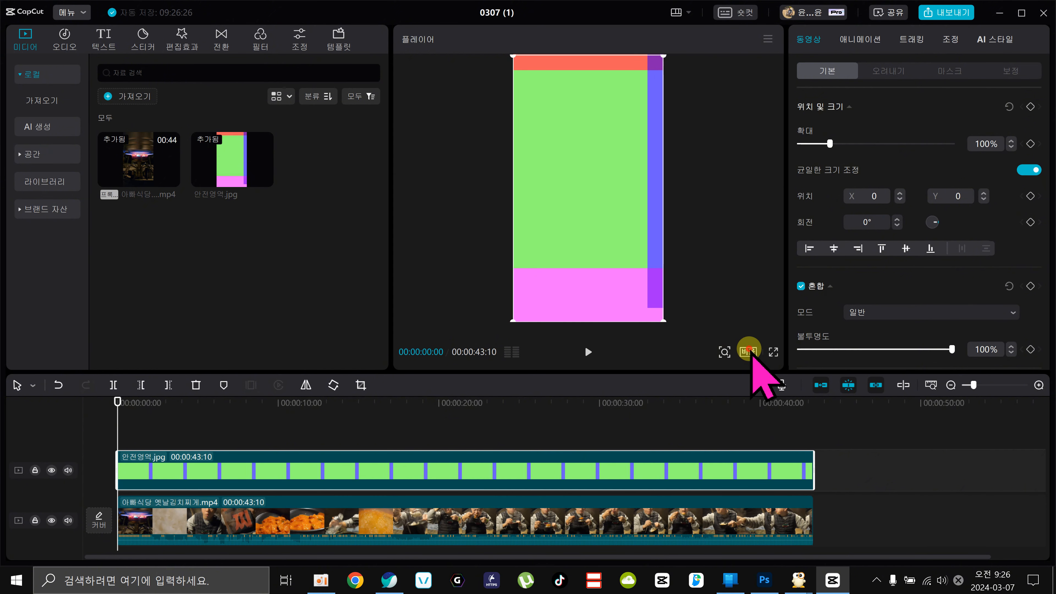
Set the project's aspect ratio to 9:16
click(749, 352)
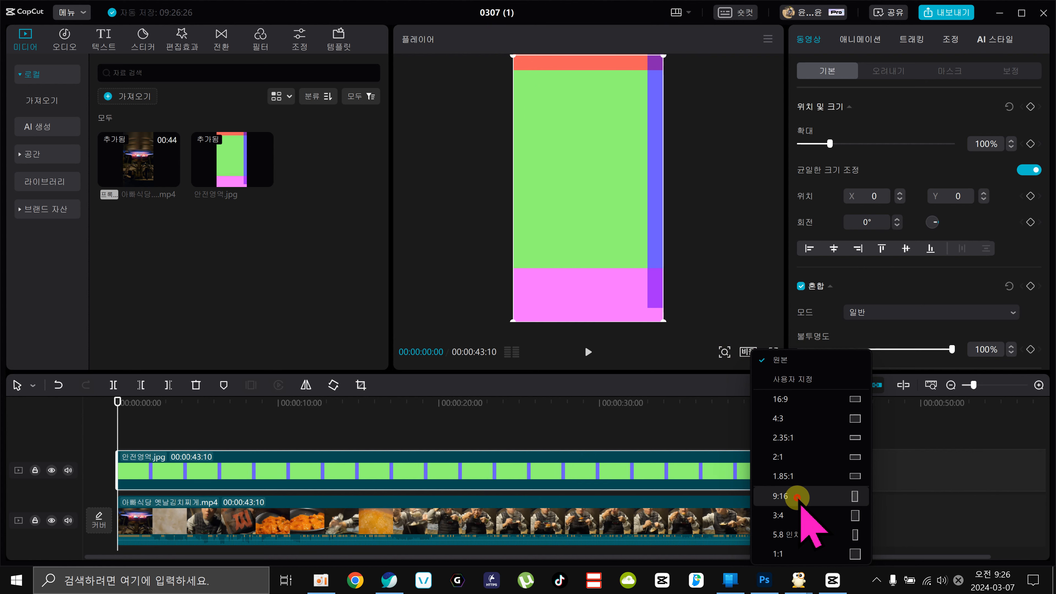
click(797, 496)
Trim the start of the safe-area overlay to a duration of 00:00:28:22 and inspect the uncovered video at 00:00:06:06
click(233, 518)
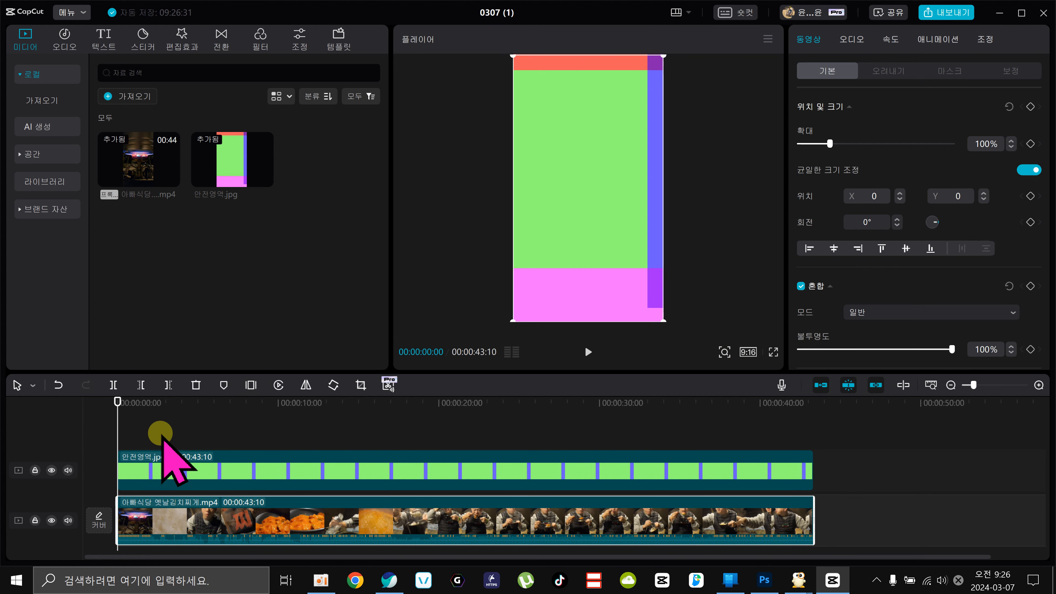
drag(118, 461, 353, 470)
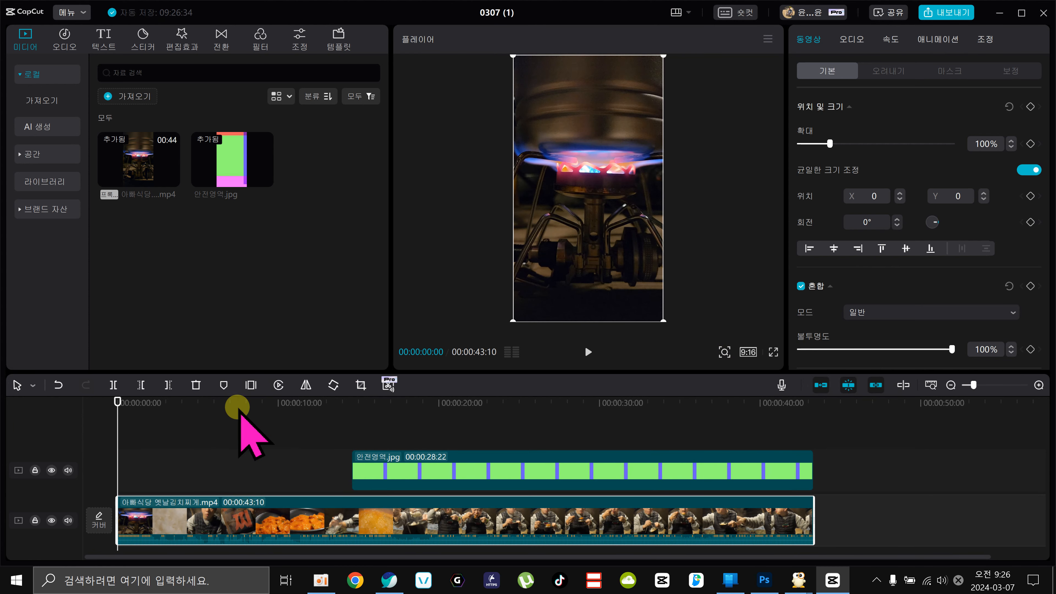
drag(238, 403, 196, 402)
click(216, 491)
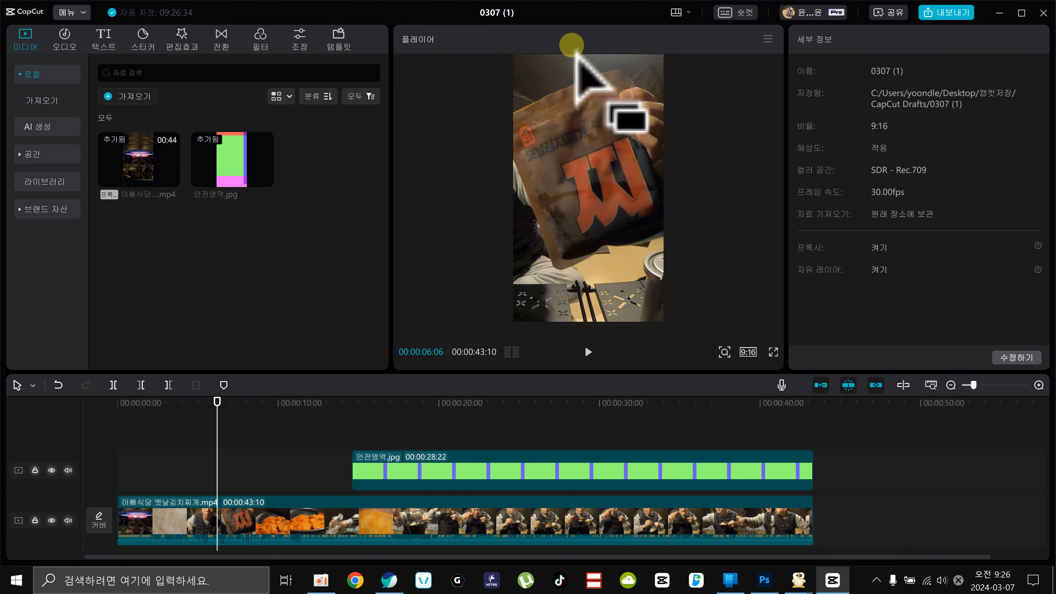
click(255, 524)
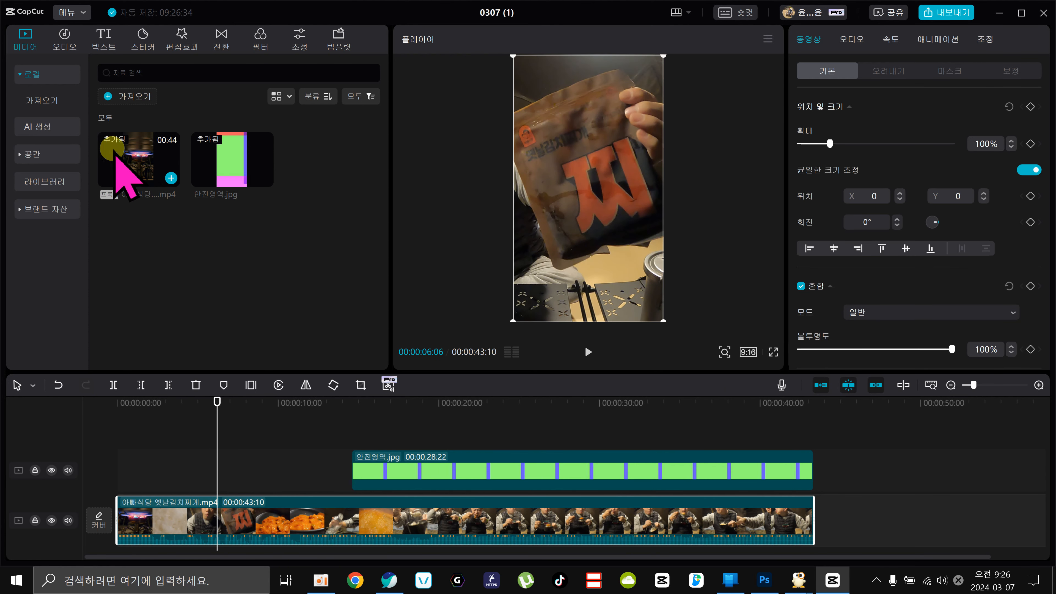
Switch the aspect ratio to original and back to 9:16, and stretch the overlay's start back to the timeline beginning
click(748, 352)
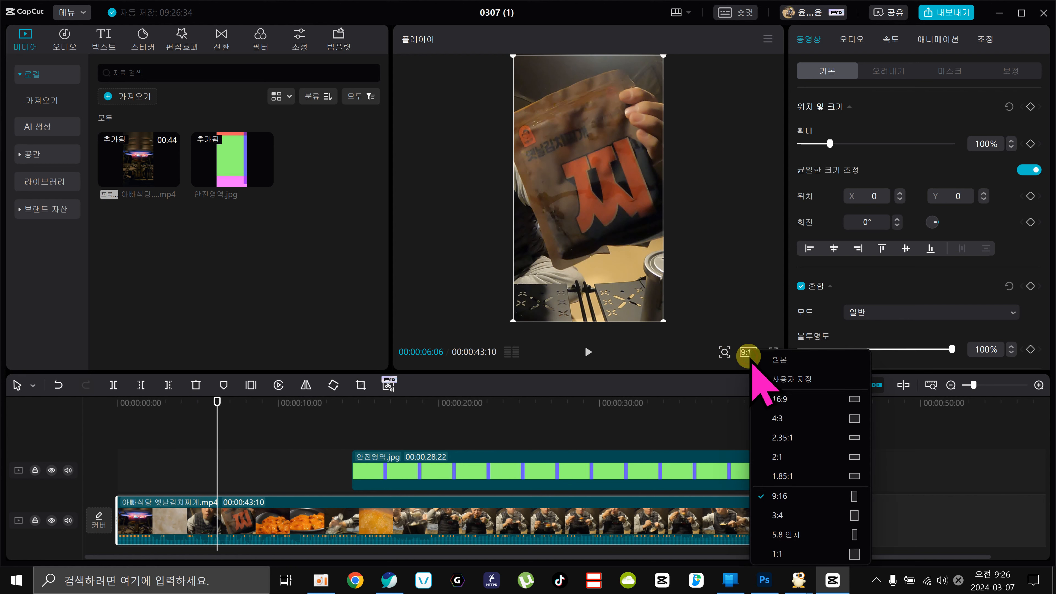
click(781, 359)
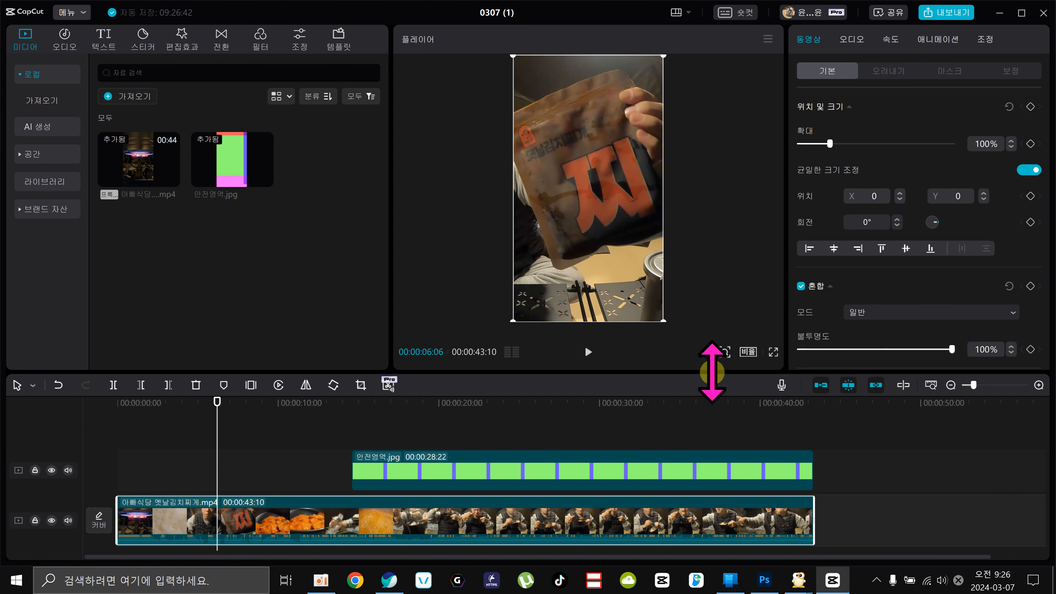
click(748, 352)
click(792, 479)
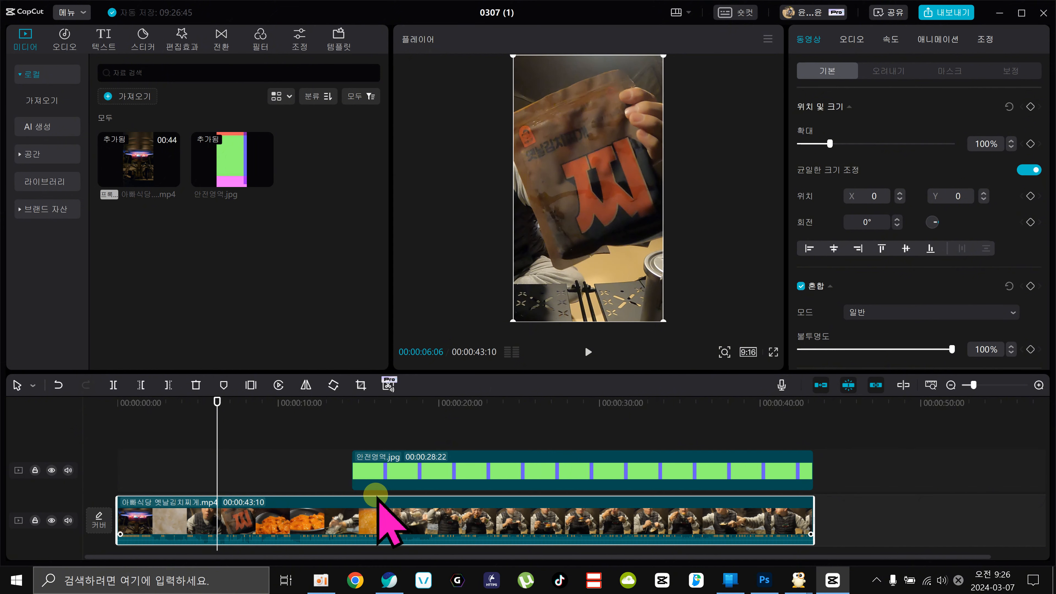
drag(354, 469, 29, 464)
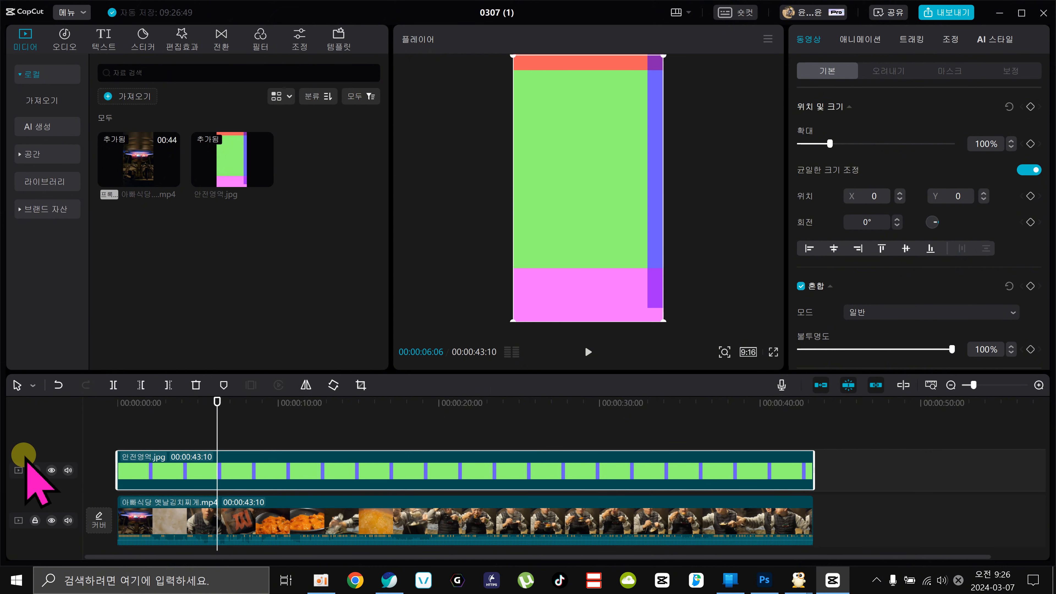
With the playhead at 00:00:21:22, lower the safe-area overlay's opacity to 32% so the video shows through
drag(163, 406, 469, 443)
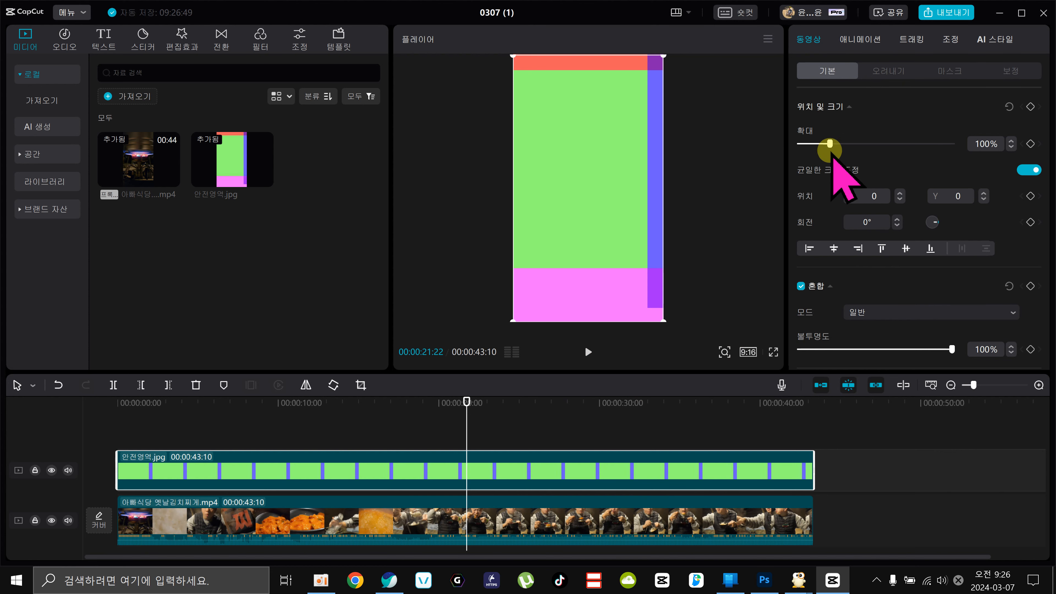
scroll(825, 325, down, 2)
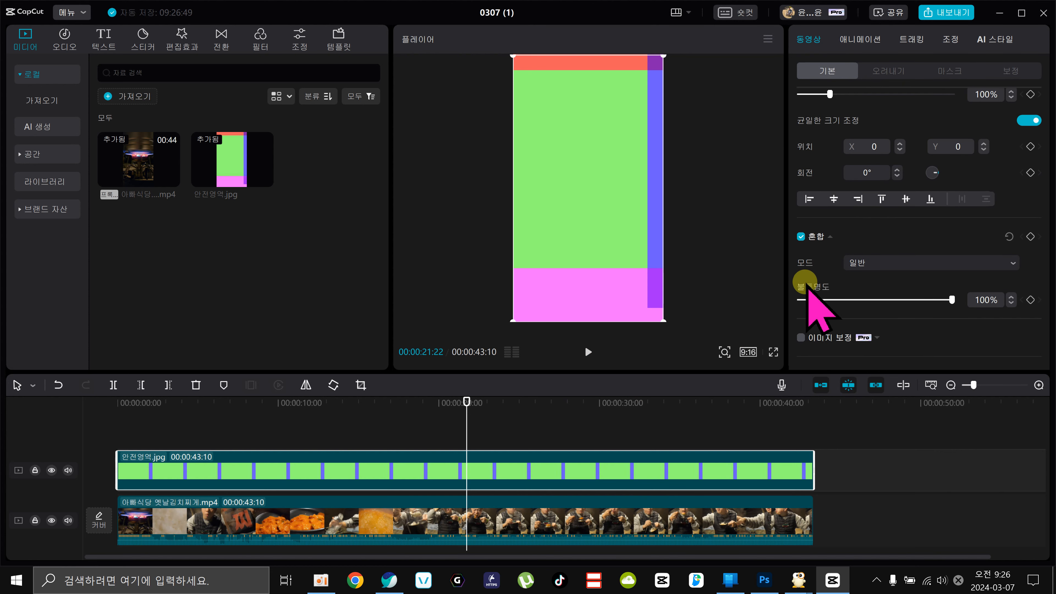
drag(952, 299, 849, 300)
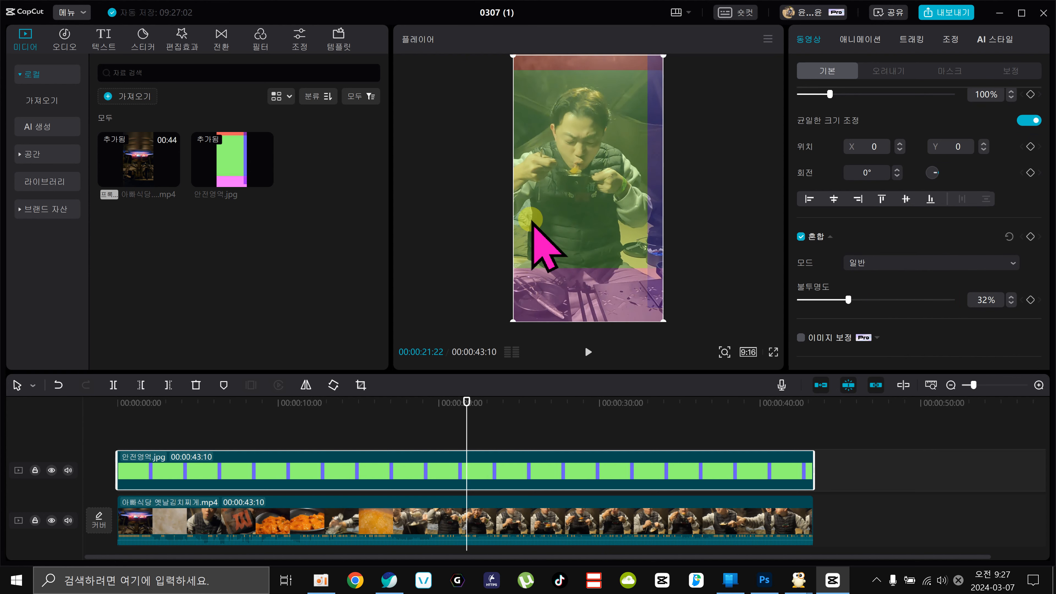
click(672, 253)
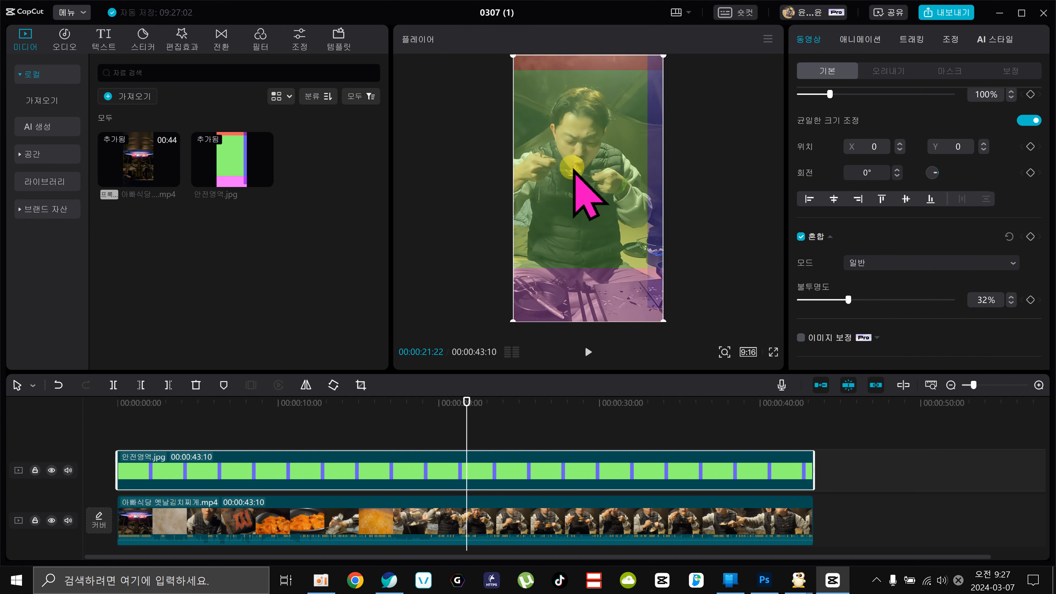
click(434, 468)
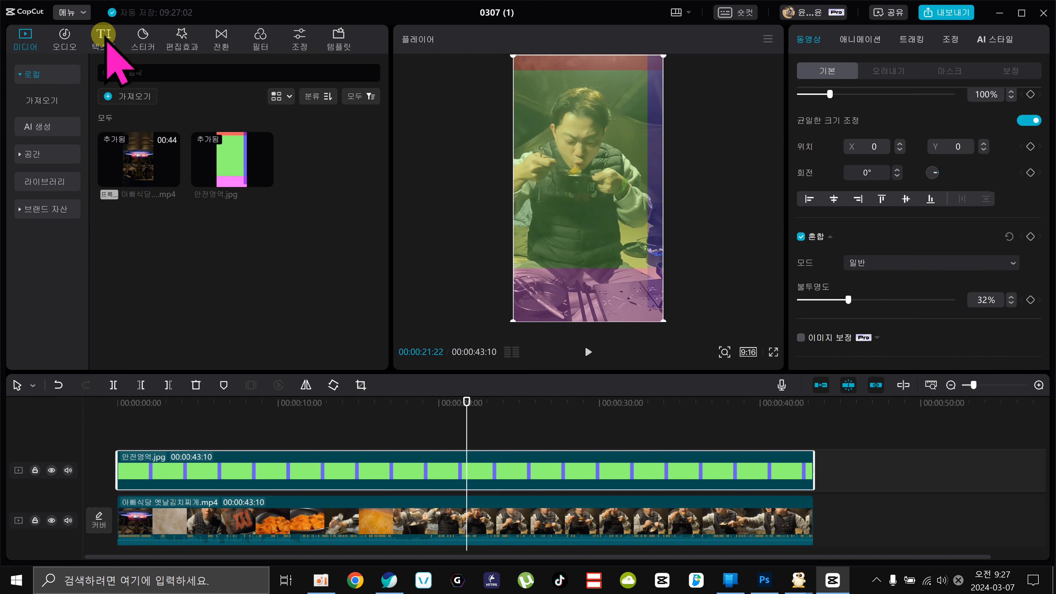
Shift the safe-area overlay to X -163, Y 163, and reset its position and size
drag(601, 159, 566, 184)
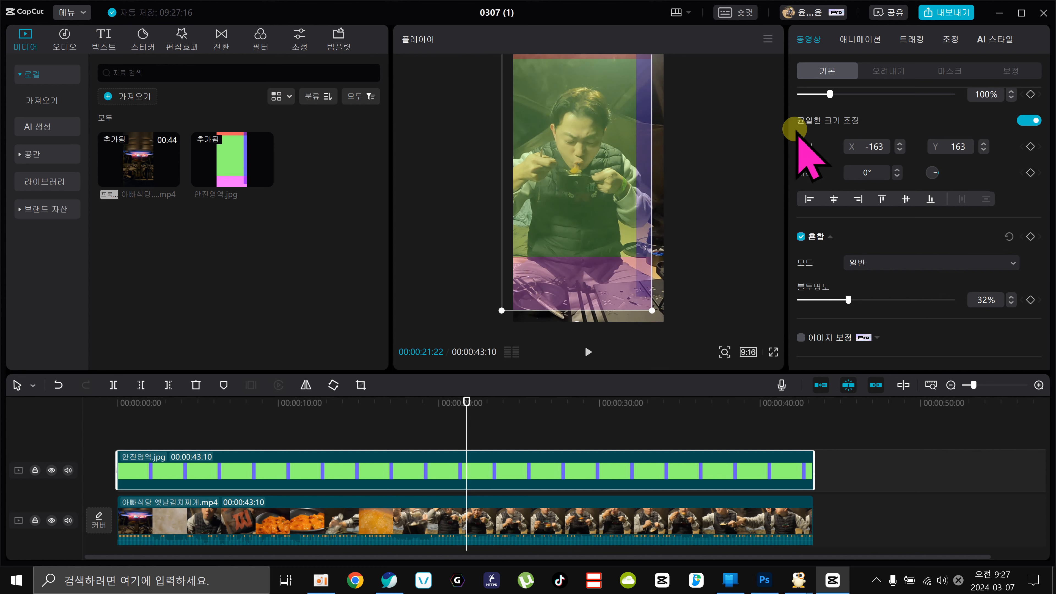
scroll(918, 205, up, 2)
click(1009, 106)
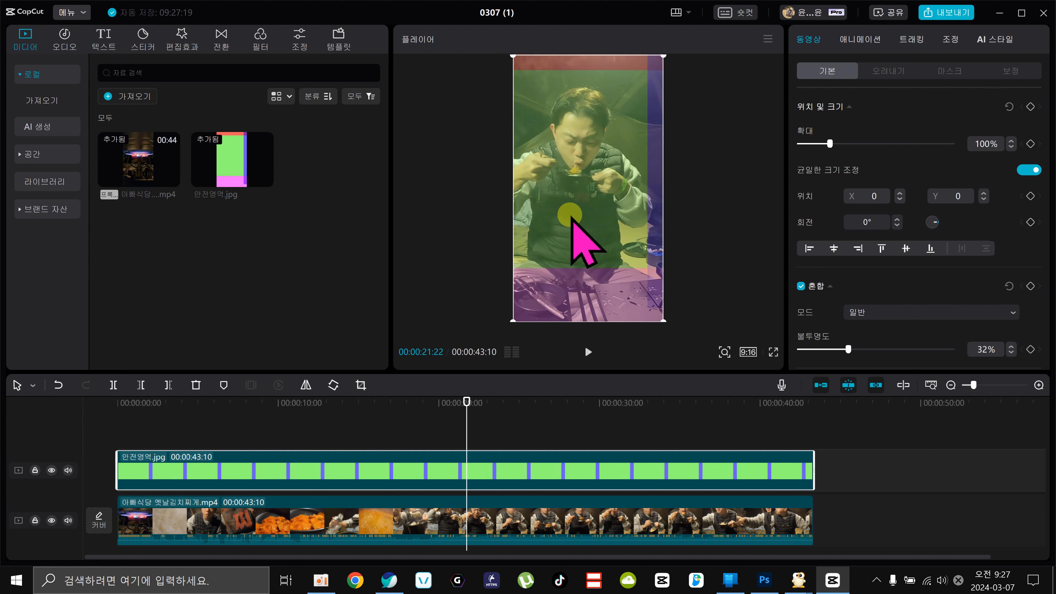
Lock the safe-area overlay's track, and test-move the video clip beneath it before undoing that move
click(34, 470)
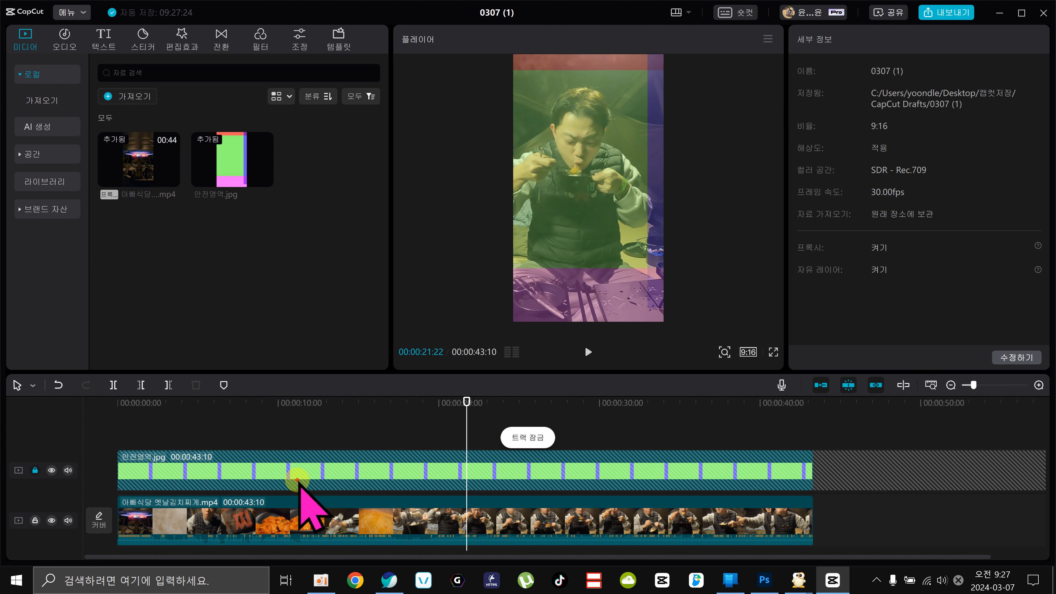
click(406, 505)
drag(622, 283, 657, 333)
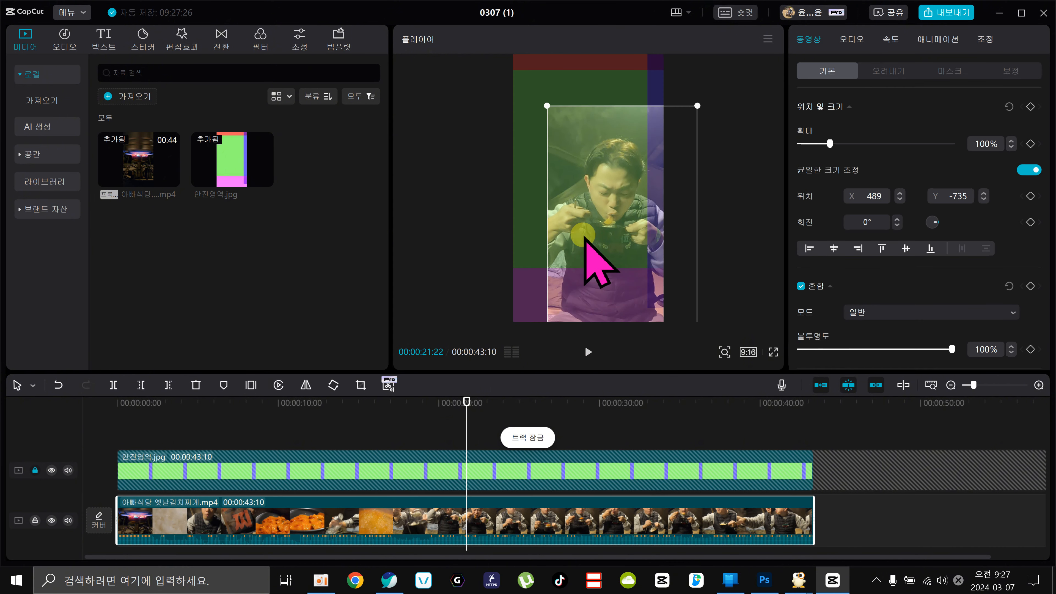
key(ctrl+z)
click(453, 132)
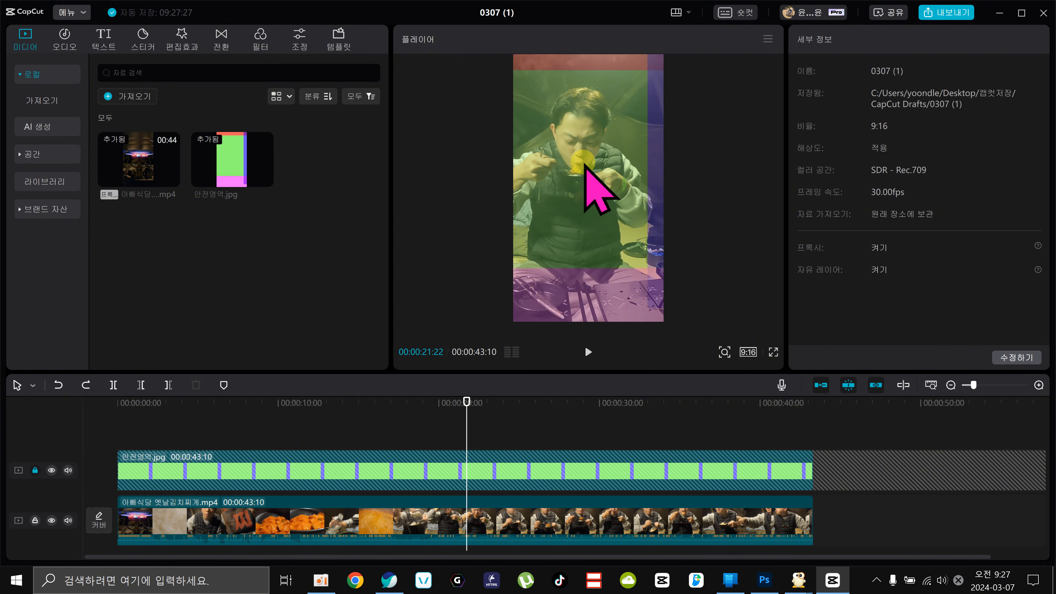
Lock the main video track and return the playhead to the timeline start
click(203, 514)
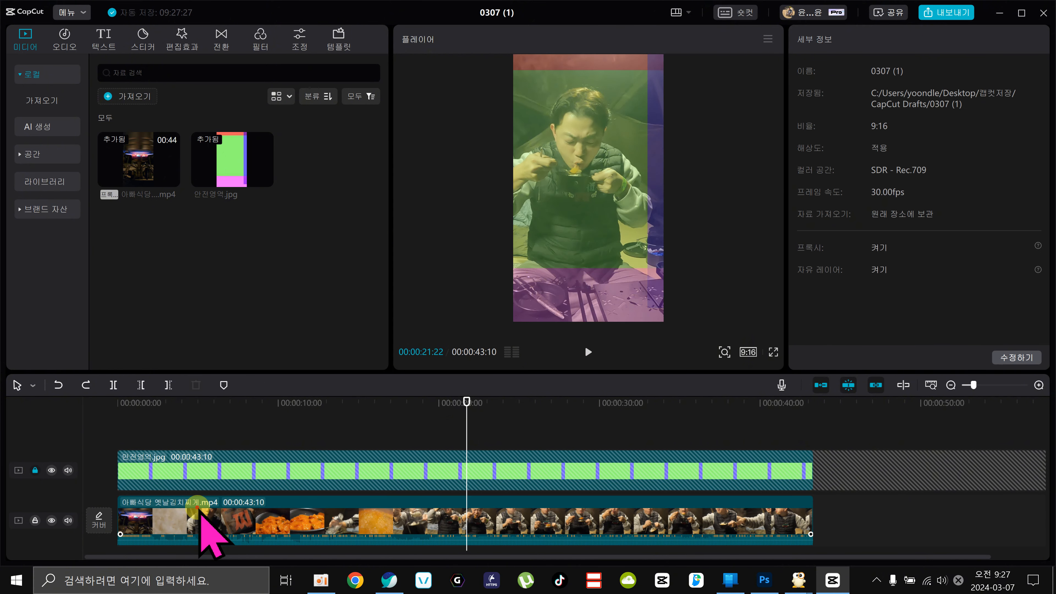
click(35, 520)
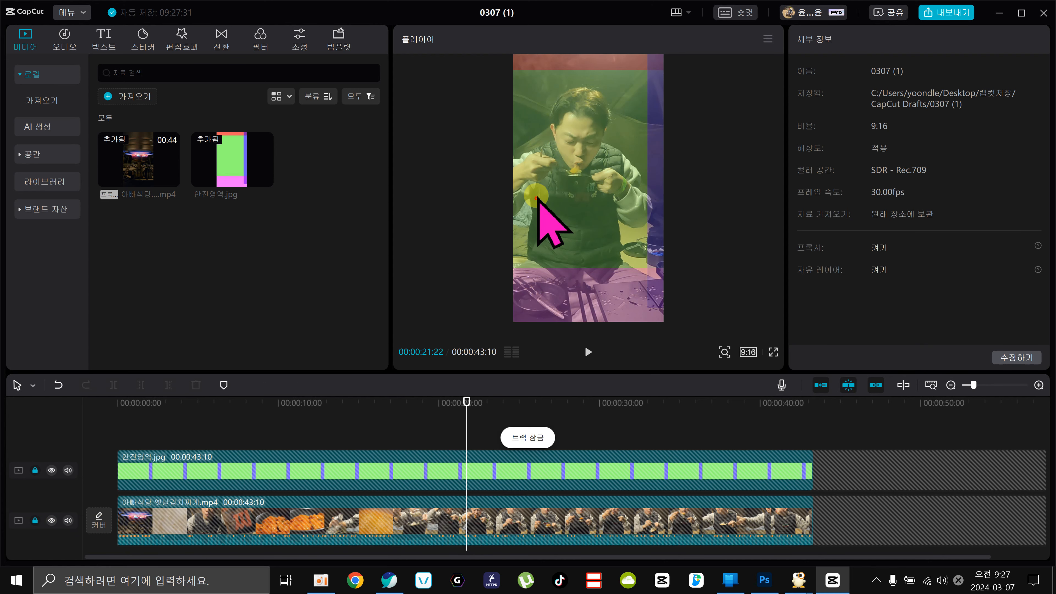
drag(418, 401, 95, 401)
click(610, 202)
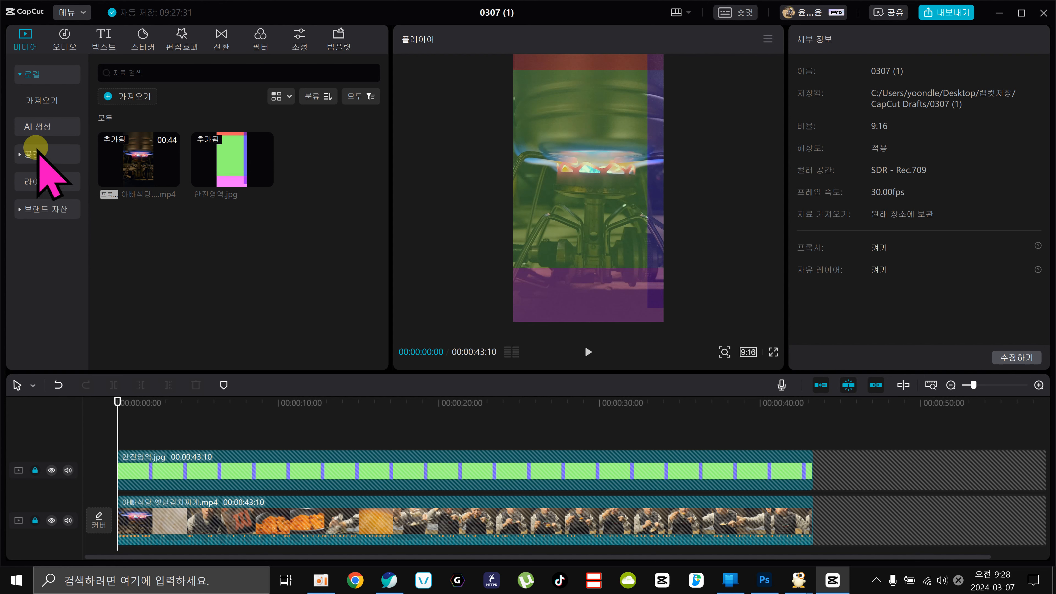
Show the saved text presets and switch their source to the account's first listed space
click(92, 39)
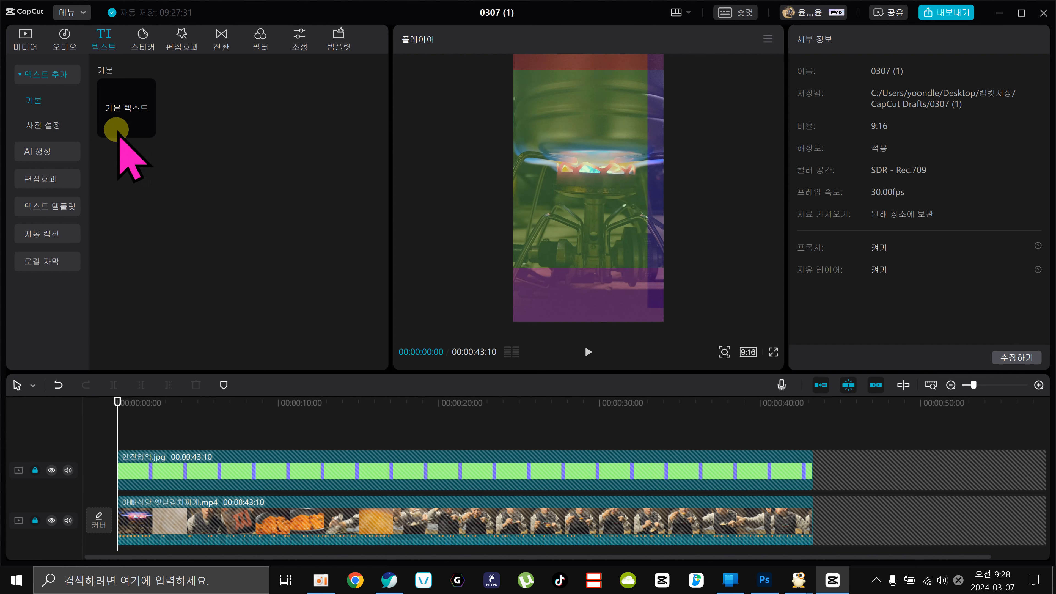
click(46, 122)
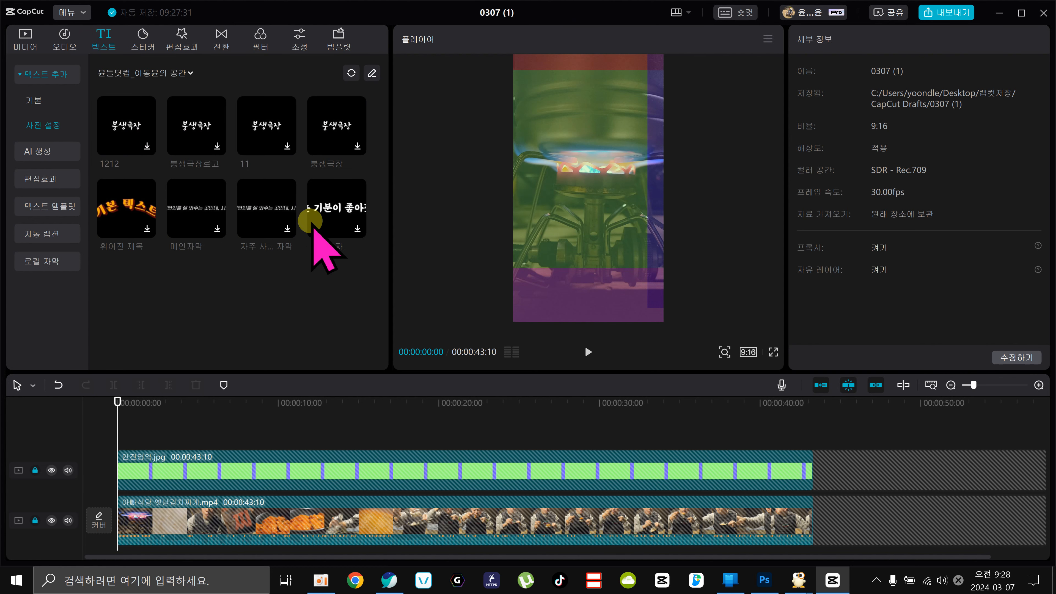
click(144, 73)
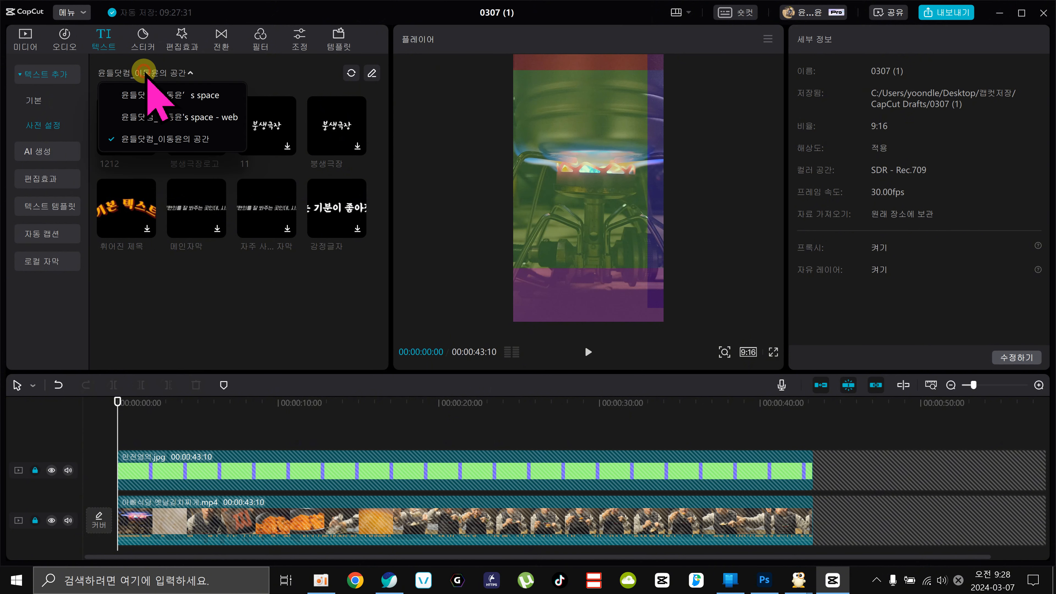
click(210, 95)
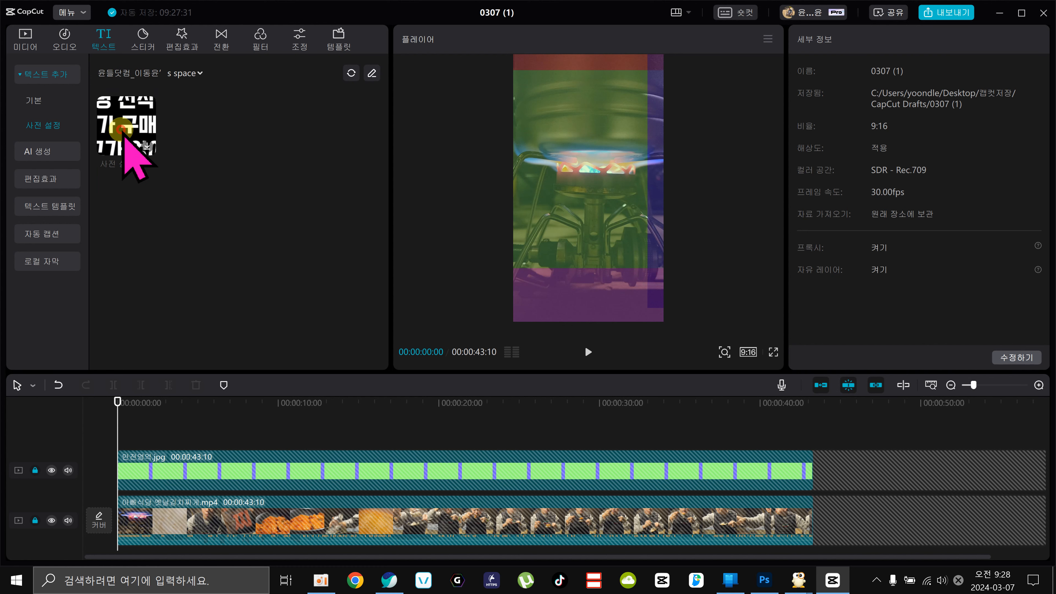
Mute the main video track, scrub the footage to 00:00:08:08, and return the playhead to the timeline start
click(160, 403)
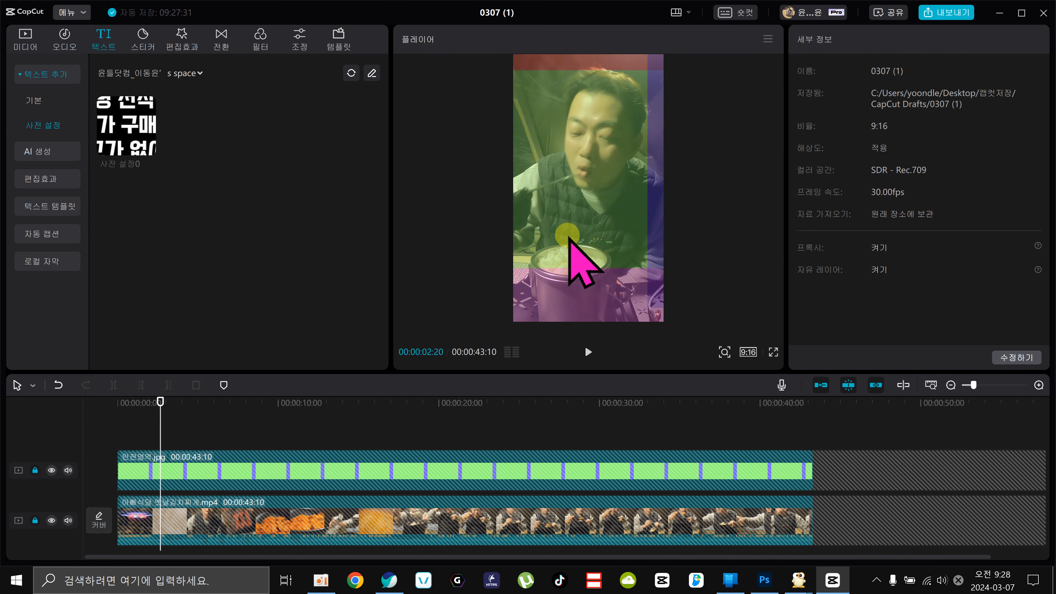
click(68, 520)
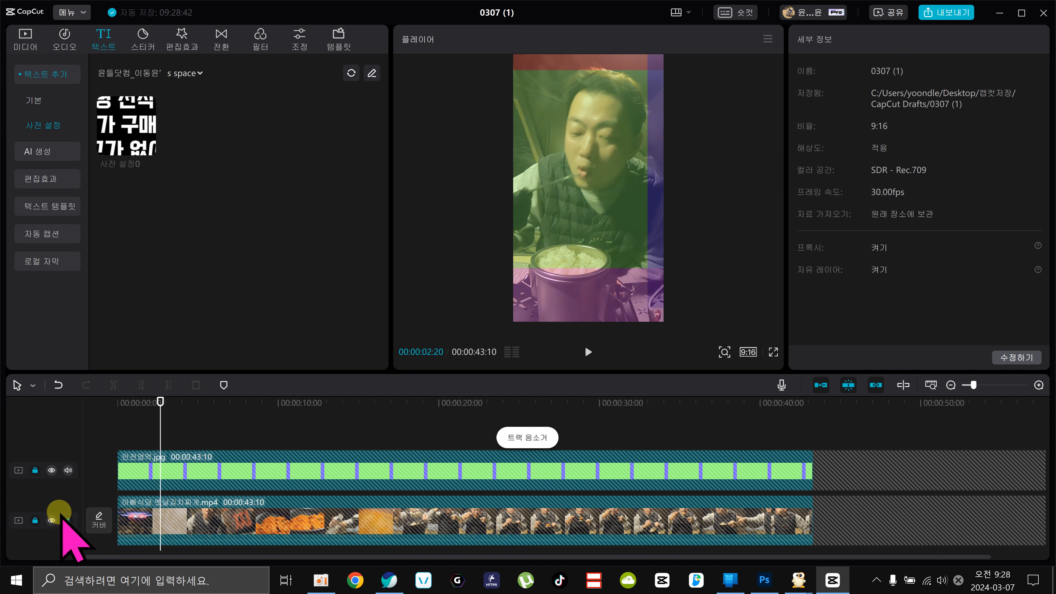
drag(146, 435, 251, 441)
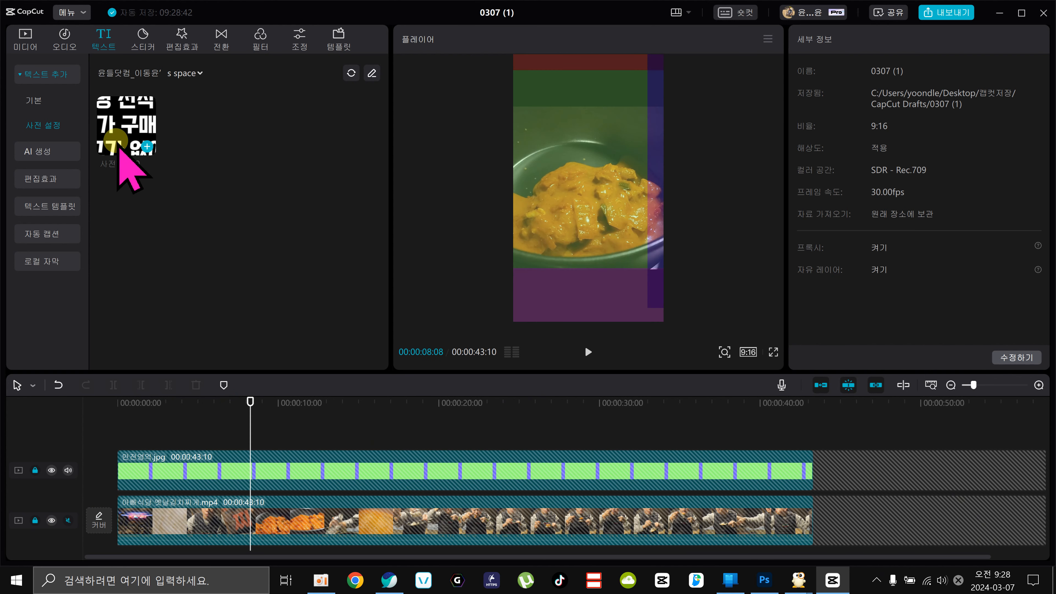
click(92, 401)
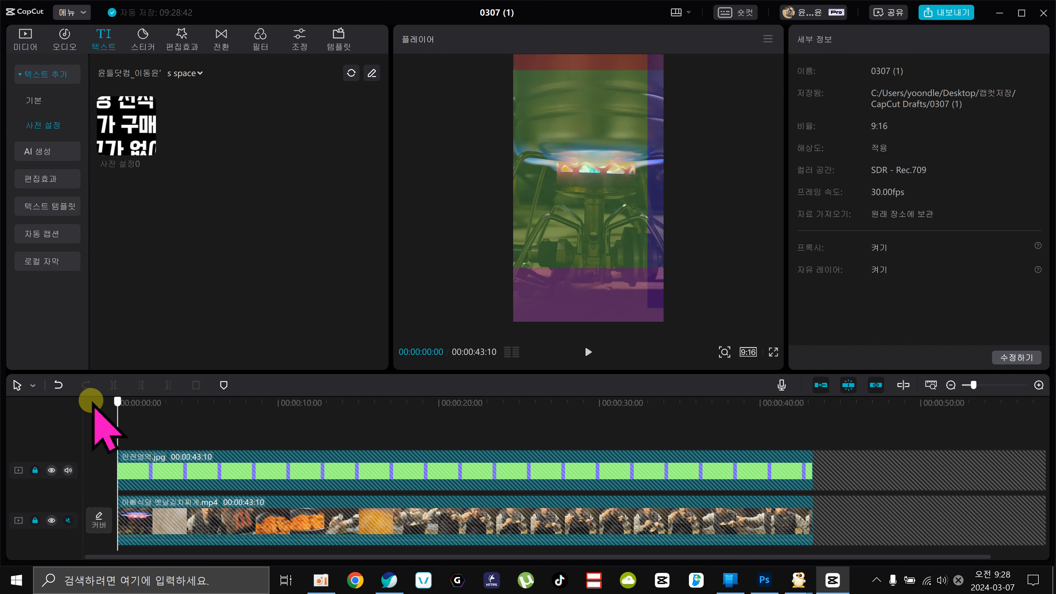
Switch the text presets to the account's third listed space and preview its two styles, 자주 사... 자막 and 감정글자
mouse_move(104, 111)
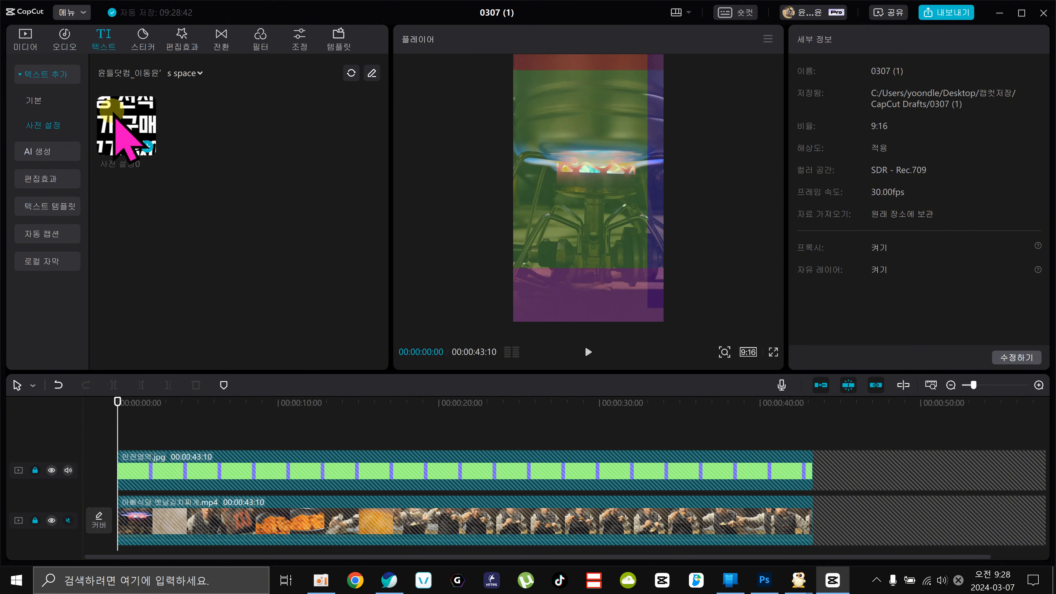
click(141, 74)
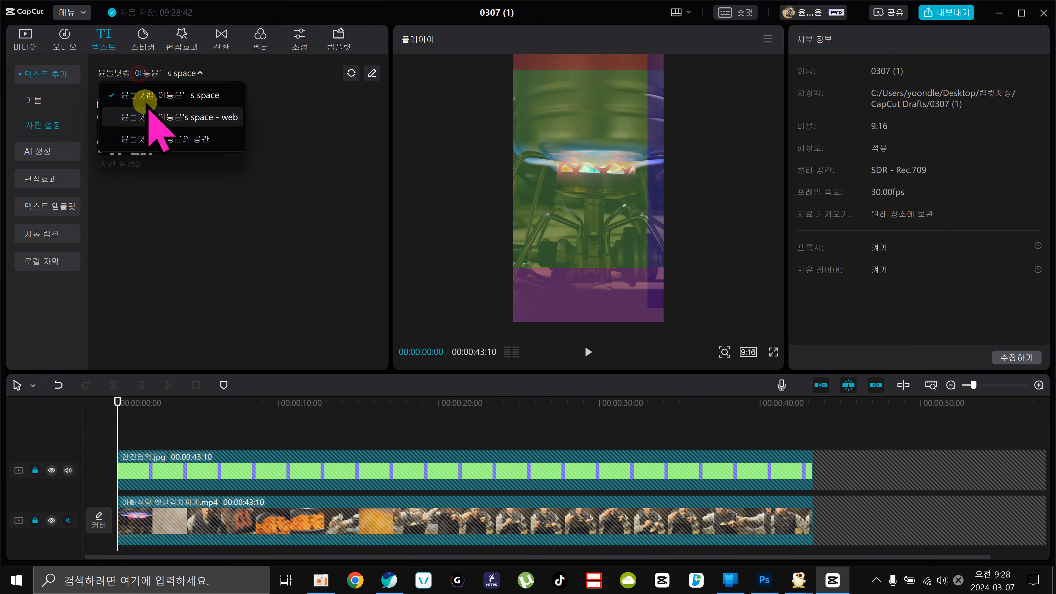
click(174, 139)
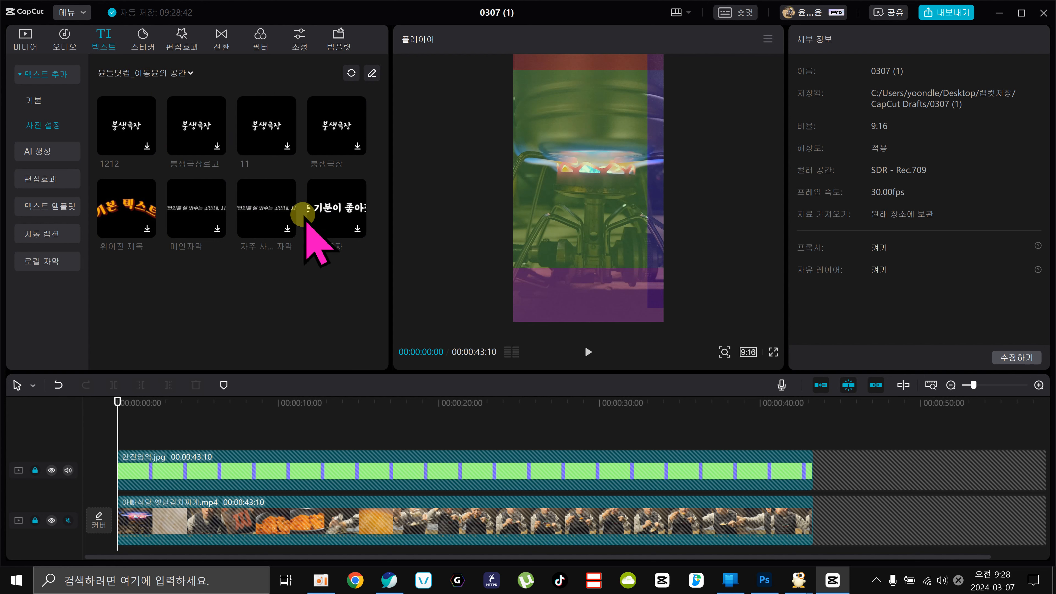
click(261, 222)
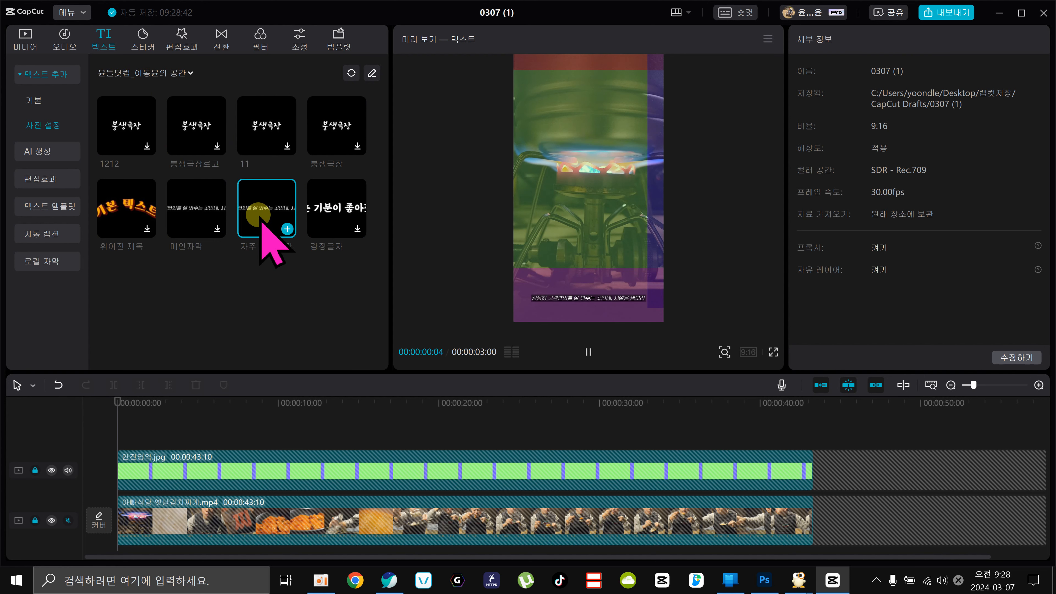
click(331, 214)
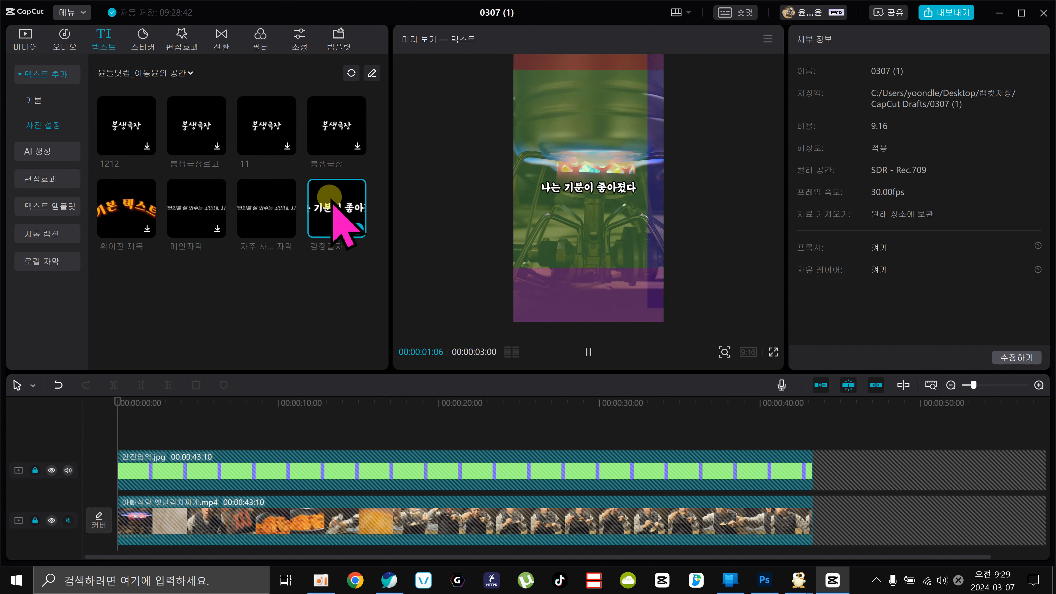
Add the 사전 설정0 text preset from the account's first listed space at the start of the timeline
click(143, 74)
click(150, 94)
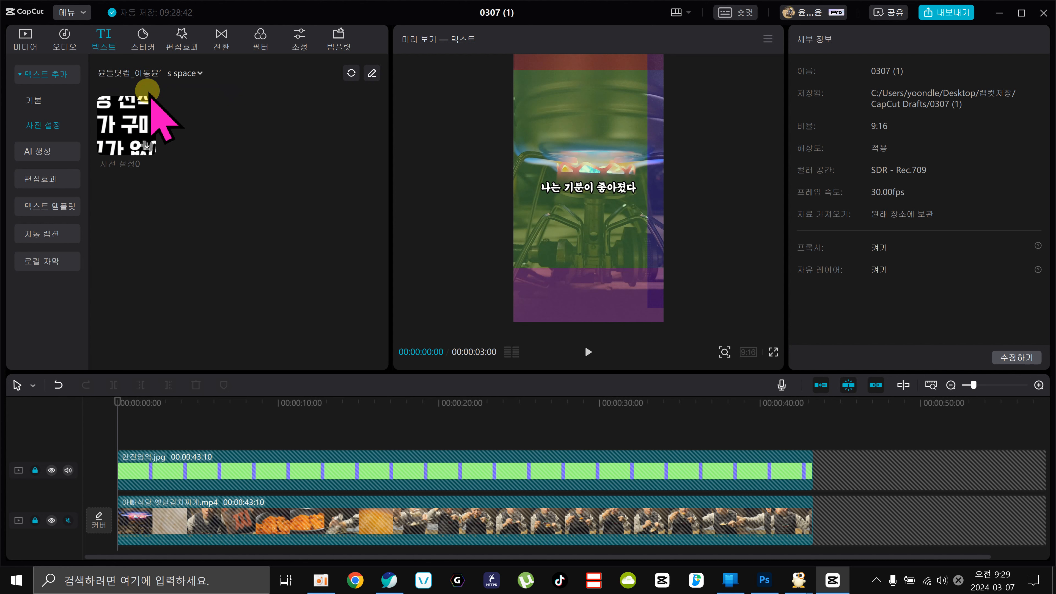
click(123, 132)
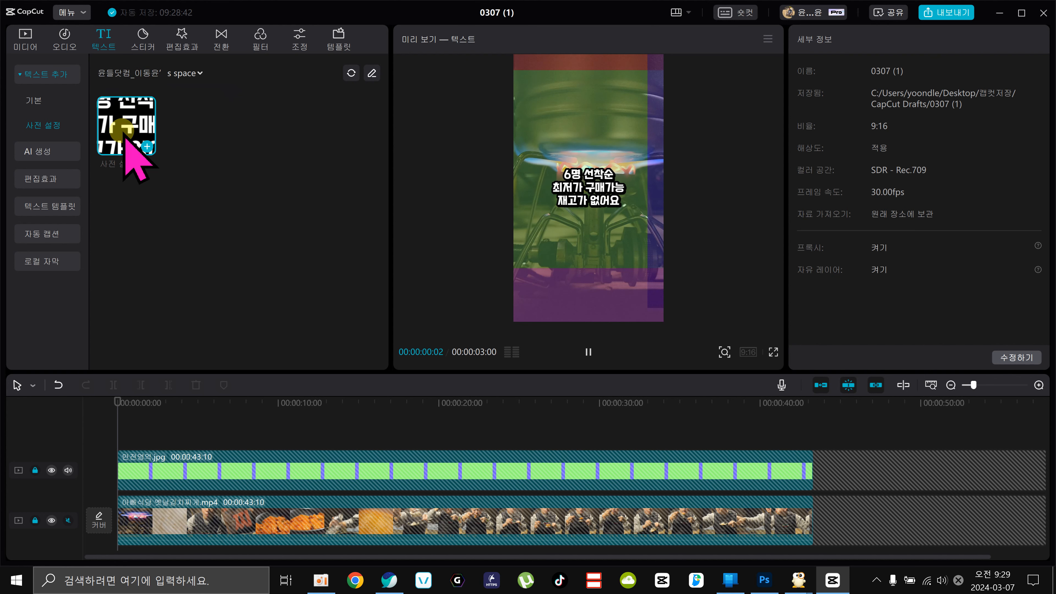
click(147, 146)
mouse_move(152, 141)
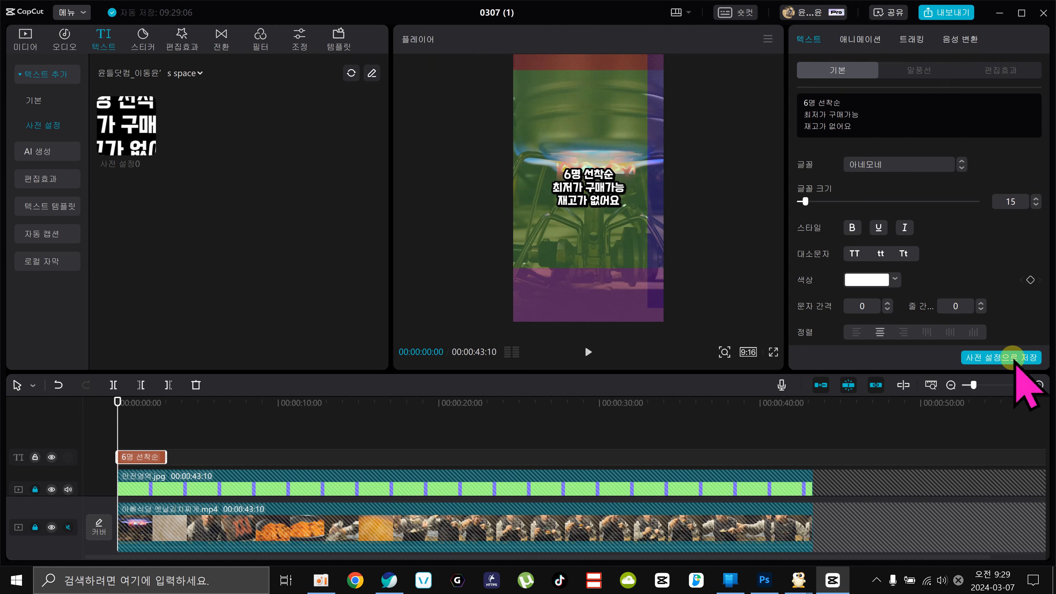
Shorten the 6명 선착순 title clip at the timeline start to about 25 frames
click(569, 180)
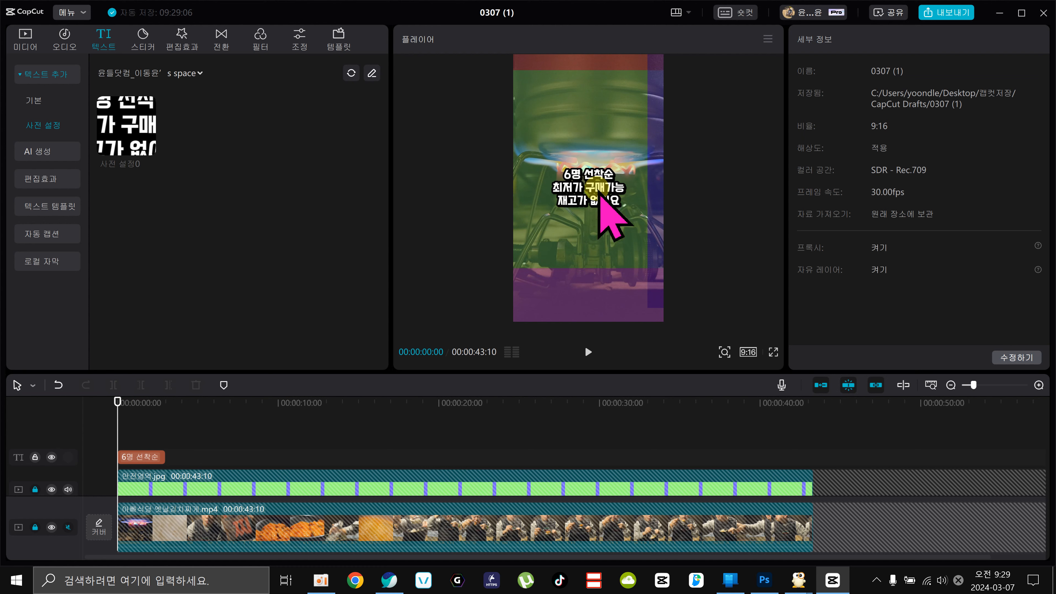
click(142, 457)
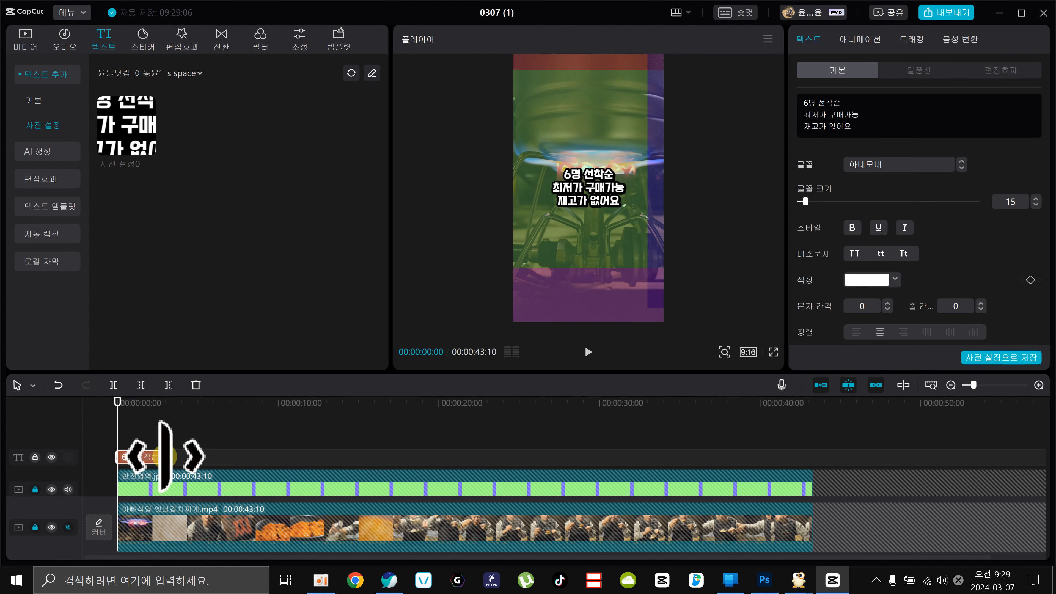
drag(165, 456, 132, 459)
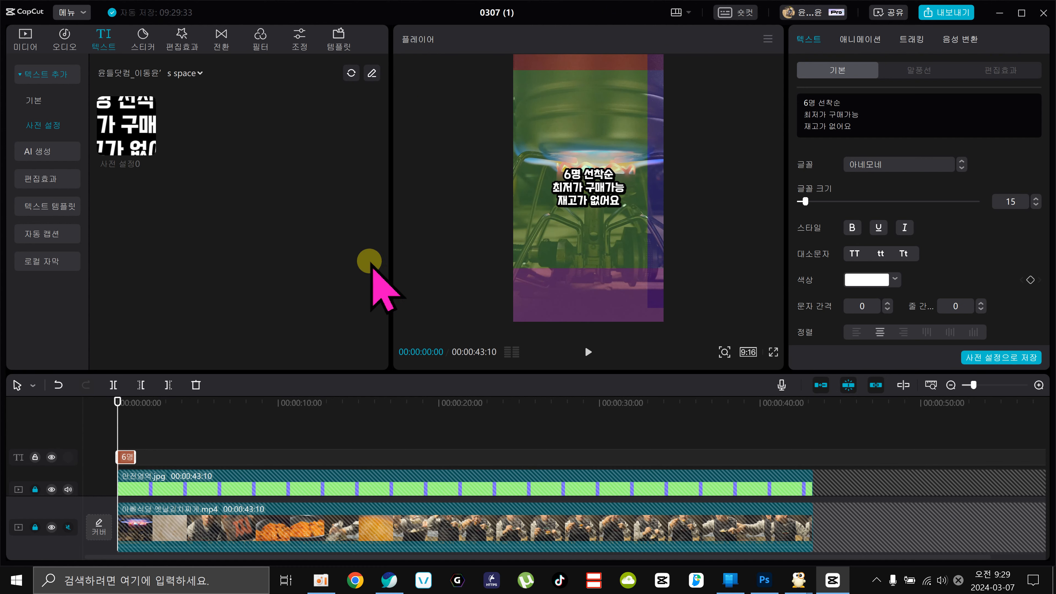
drag(134, 457, 129, 457)
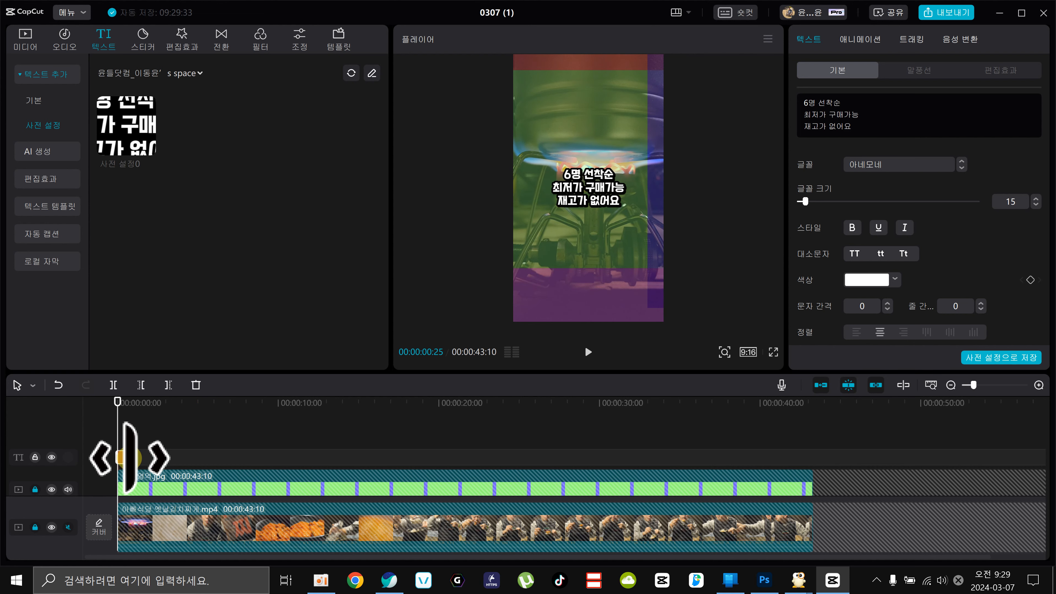
click(615, 199)
click(109, 430)
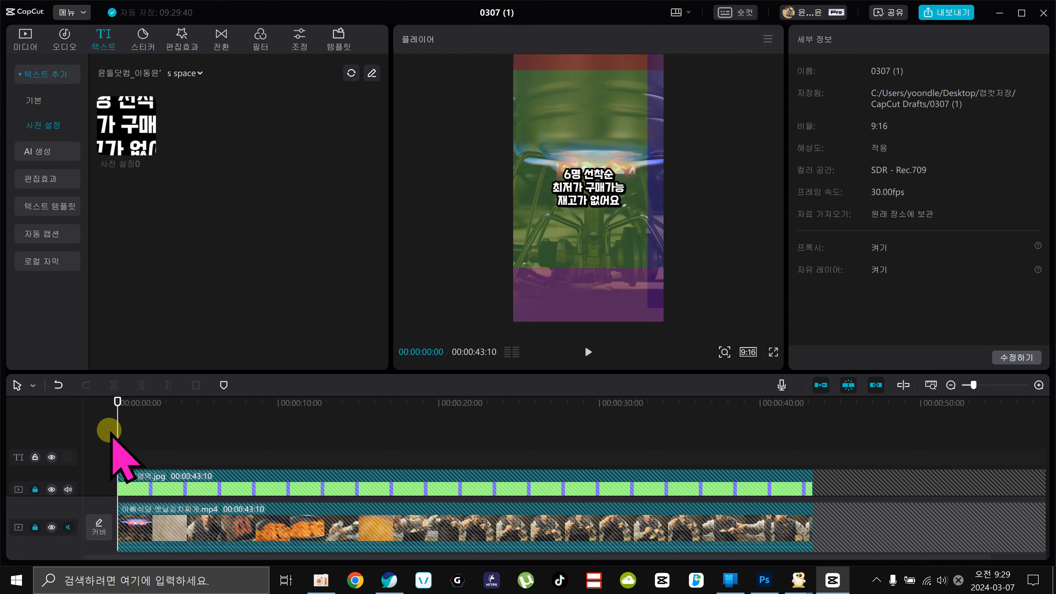
Set the 6명 선착순 title's font size to 28 and lengthen its clip slightly
click(123, 457)
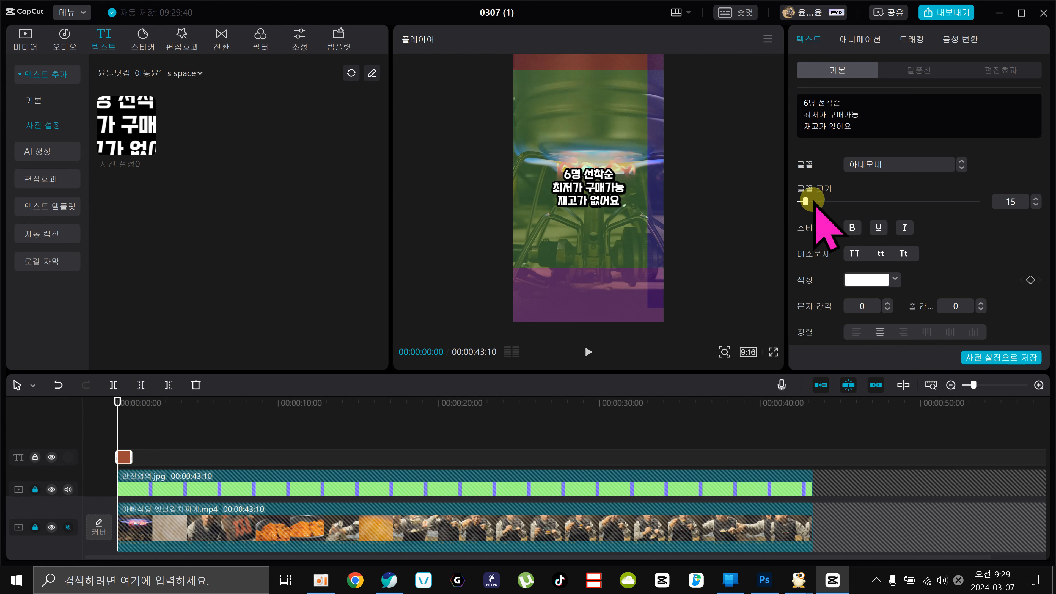
drag(805, 202, 813, 201)
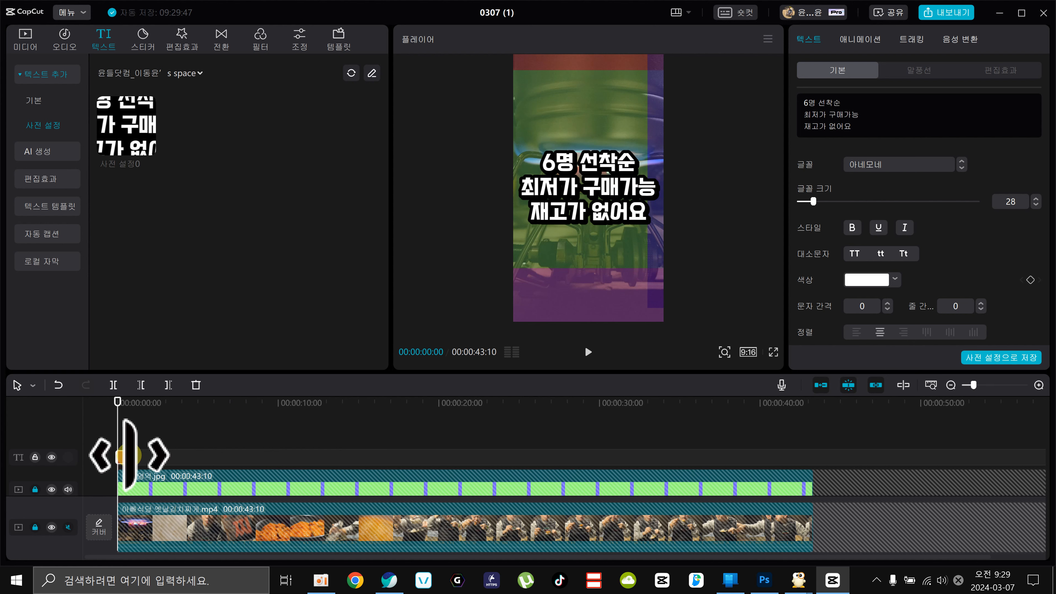
drag(130, 456, 132, 456)
Try to select the enlarged 6명 선착순 title directly on the preview canvas
click(577, 203)
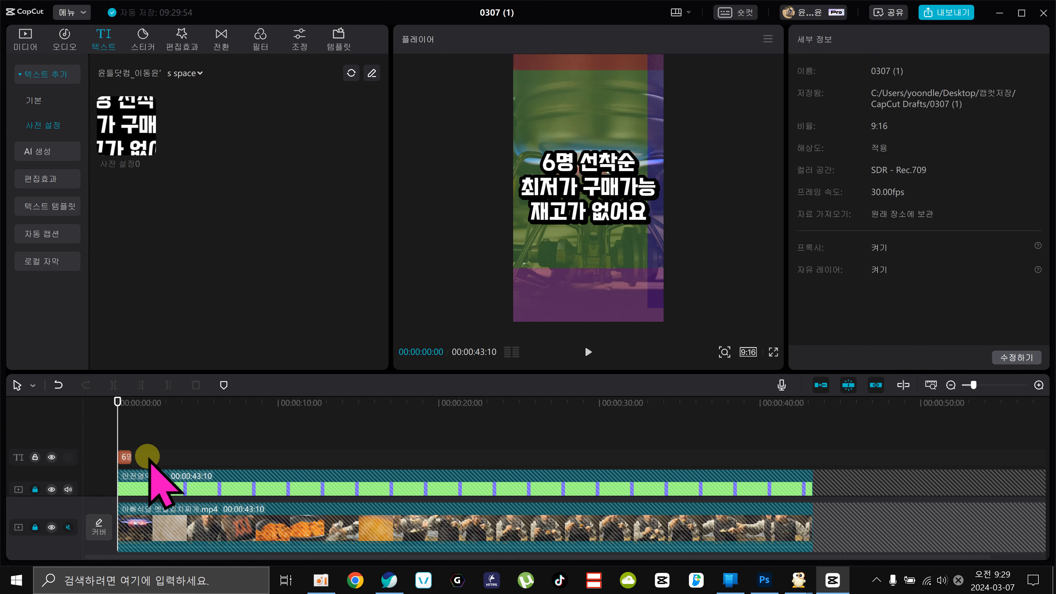
click(124, 459)
click(592, 194)
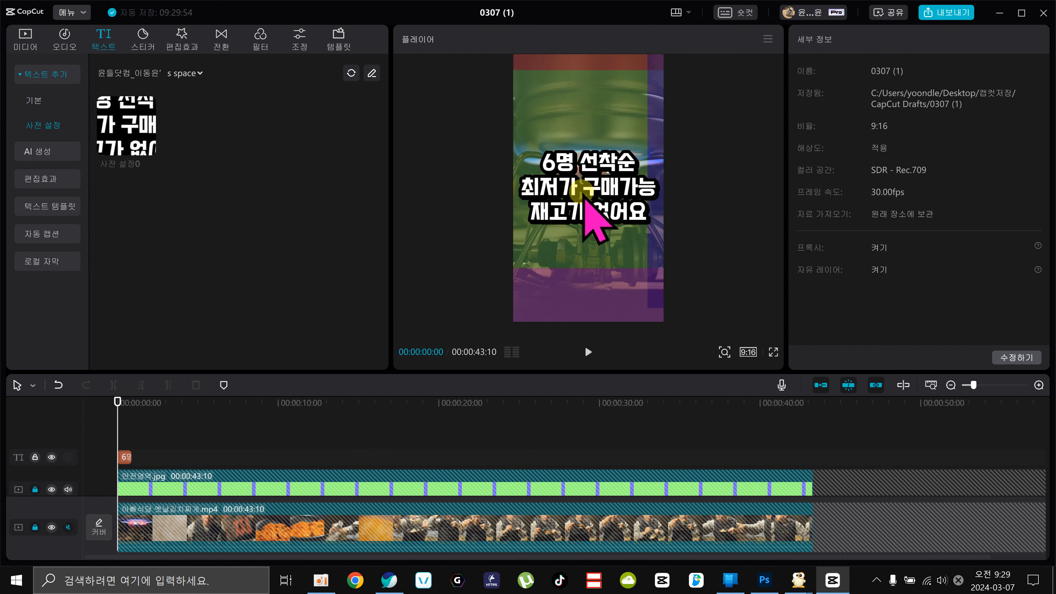
click(125, 457)
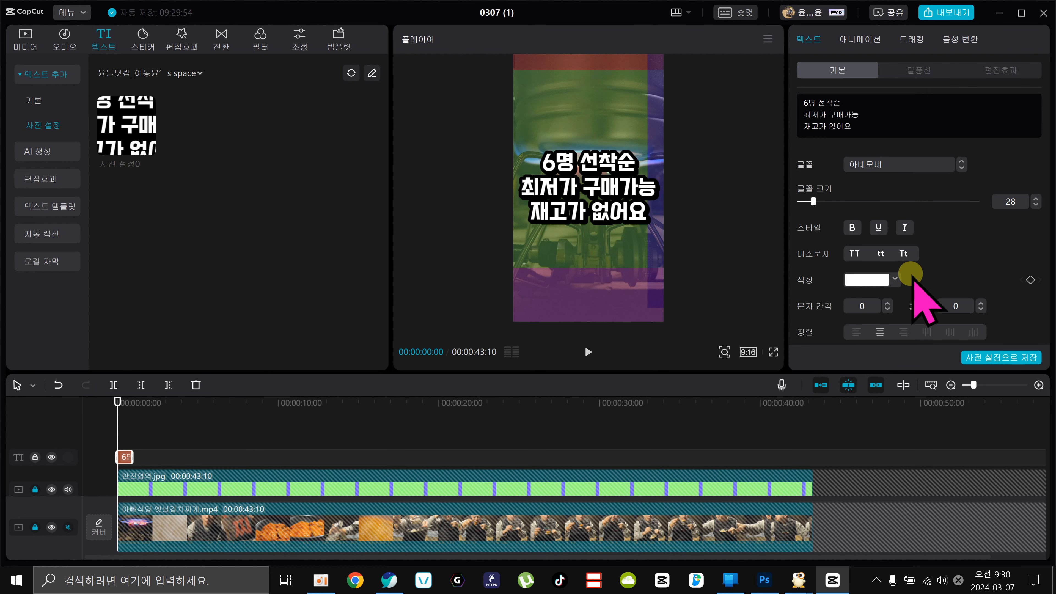
scroll(892, 302, down, 2)
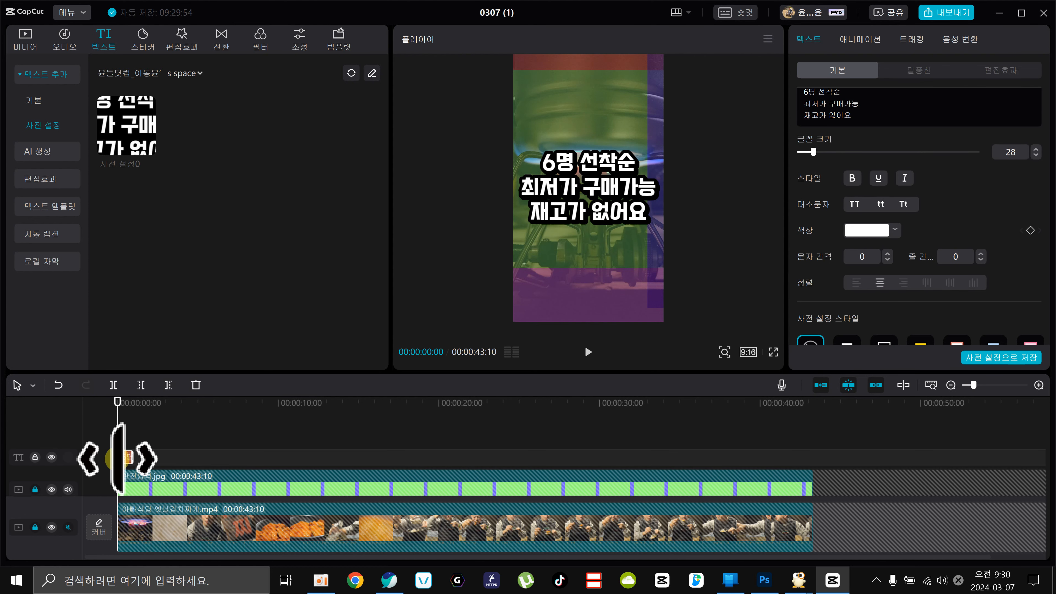
click(588, 187)
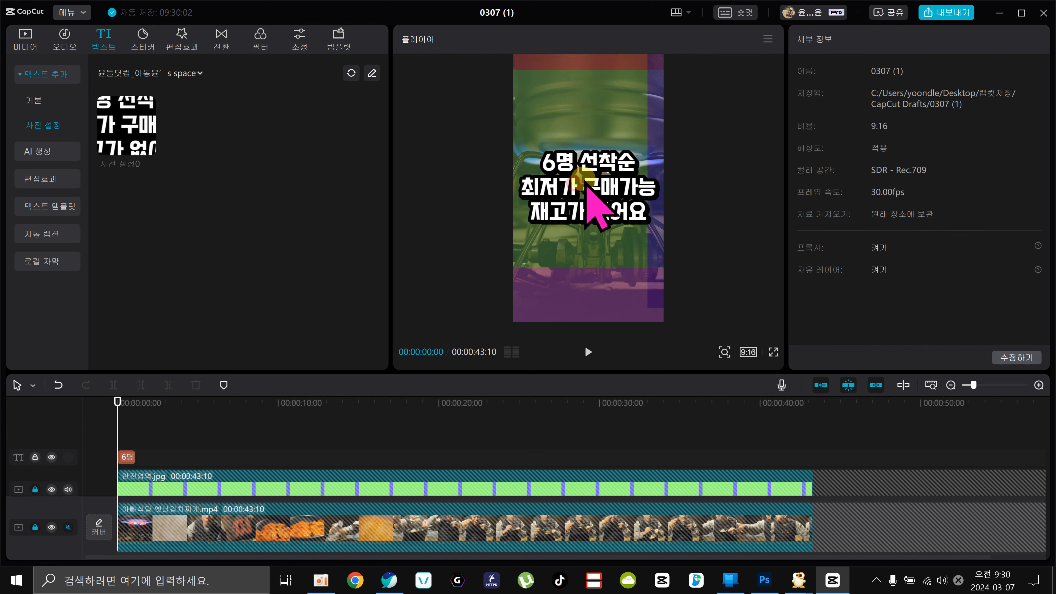
Close and reopen the 0307 (1) project, and show the saved text presets
click(1043, 12)
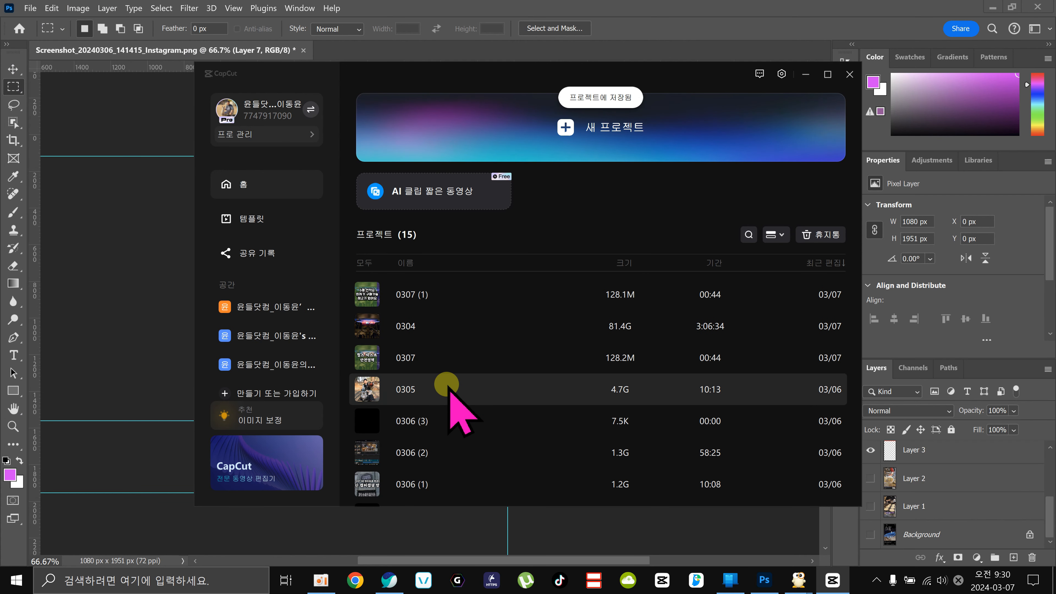
click(426, 296)
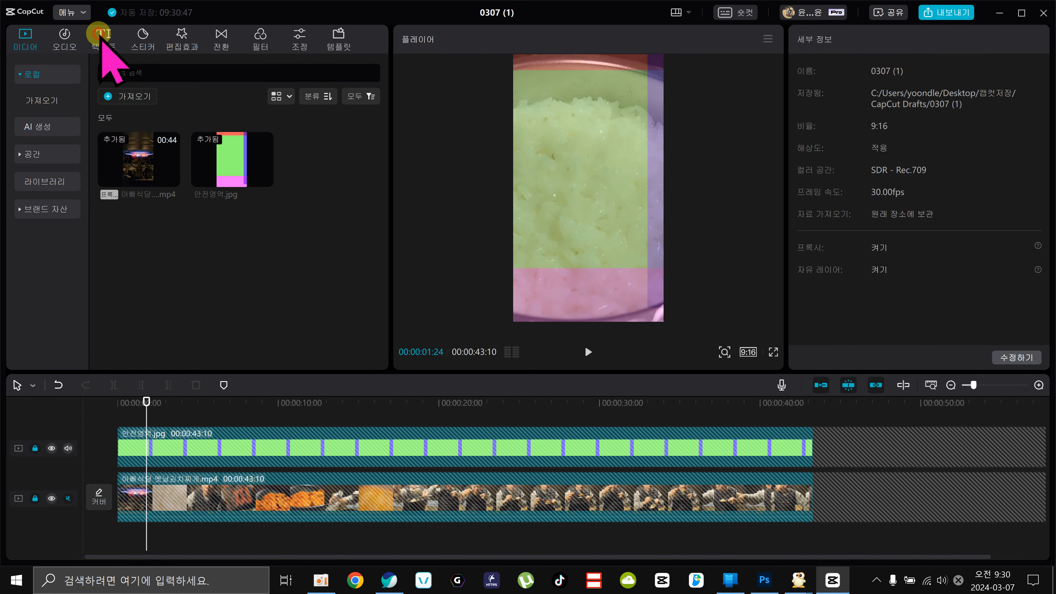
click(100, 36)
click(45, 124)
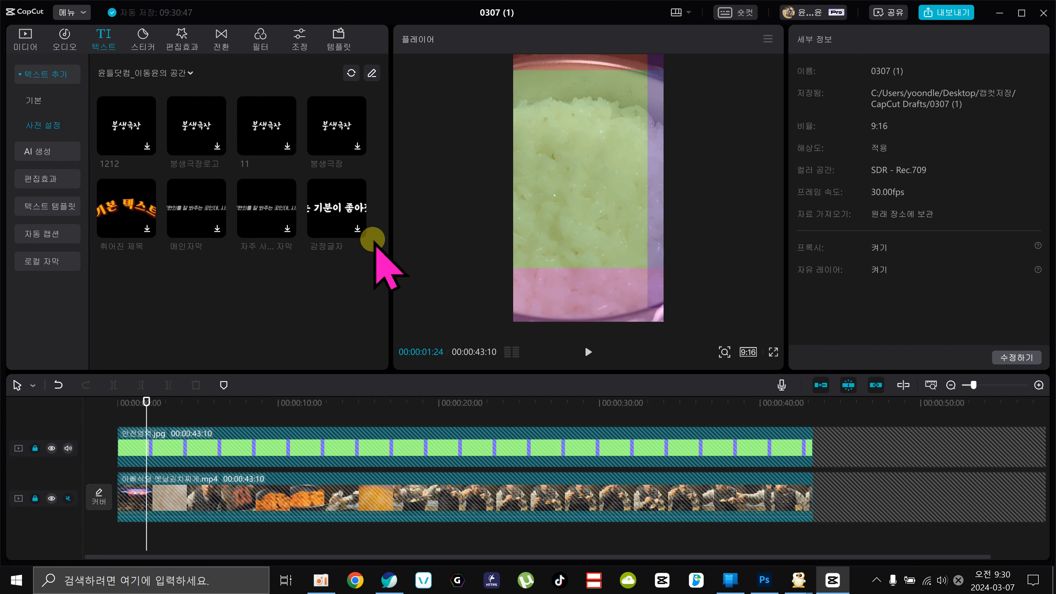
Add the 사전 설정0 text preset from the first listed space at 00:00:01:24 and extend its clip to about the 11-second mark
click(156, 73)
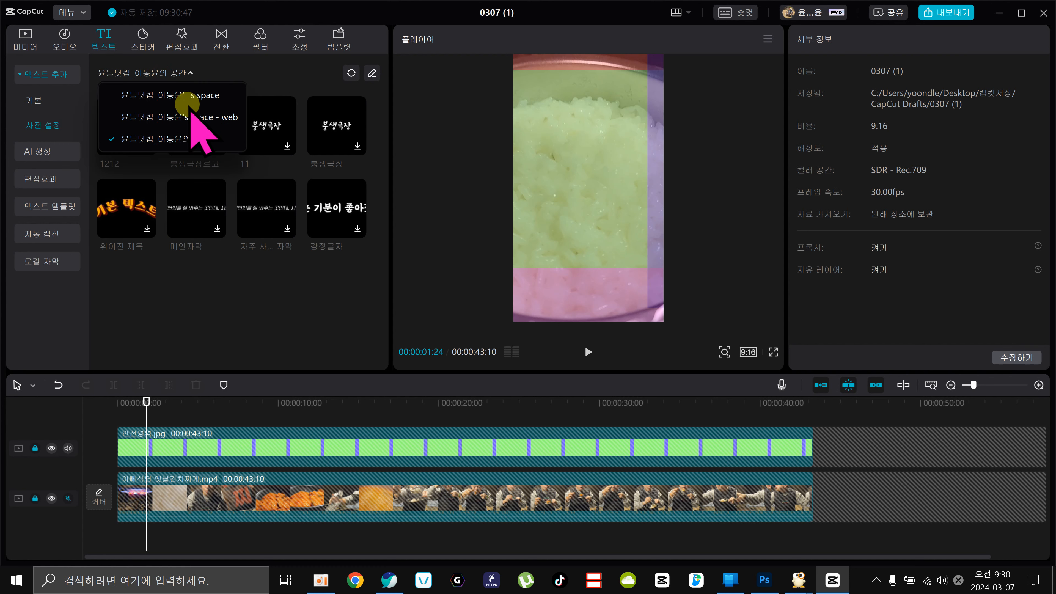
click(188, 98)
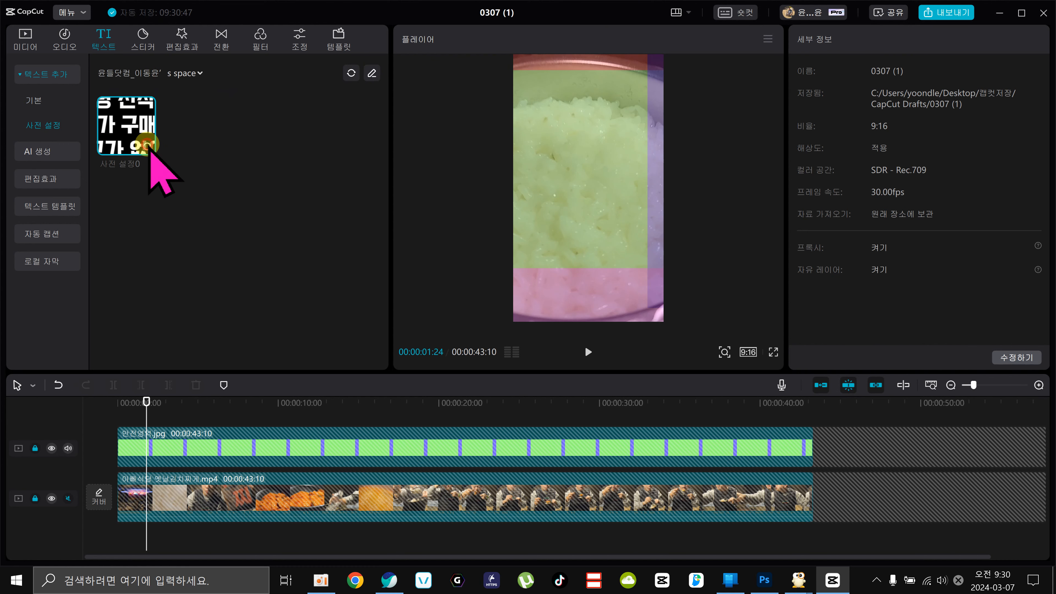
click(147, 145)
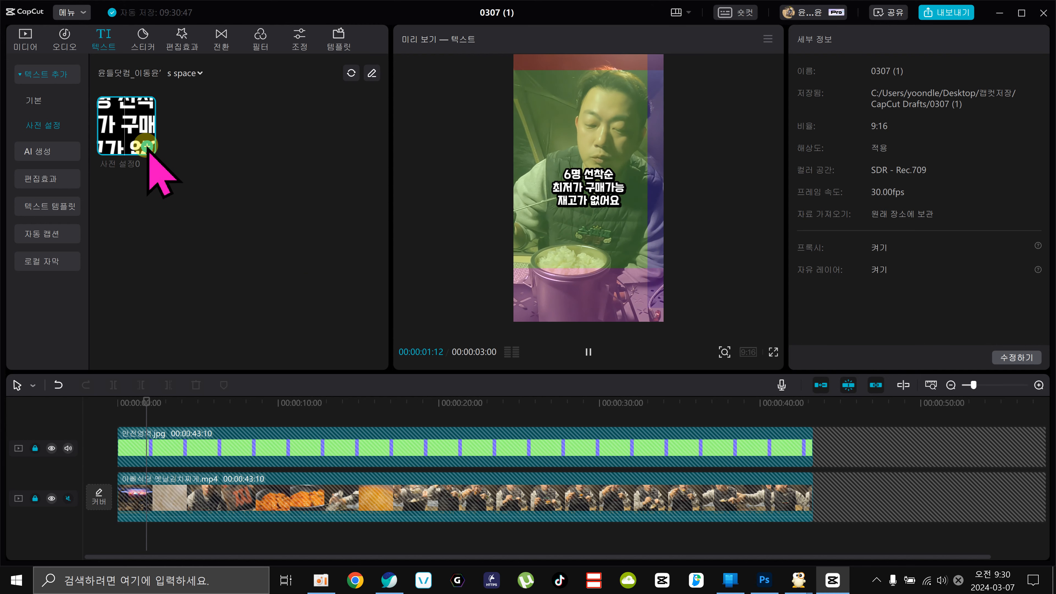
click(147, 145)
drag(198, 434, 299, 433)
Try to select the title on the preview canvas with the overlay and main video tracks unlocked, and lock both tracks again
click(597, 189)
click(589, 192)
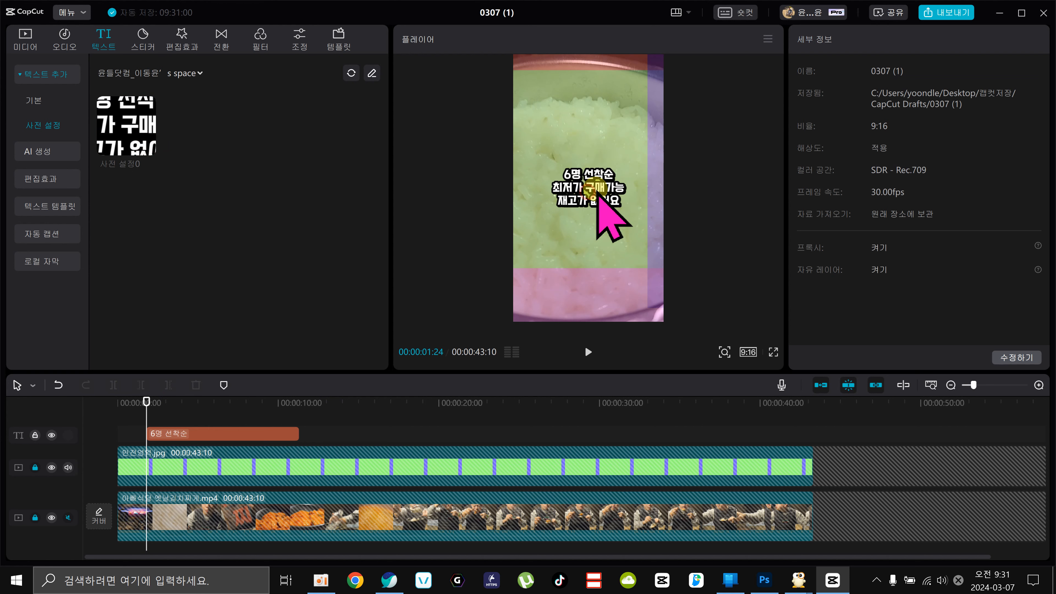
click(35, 467)
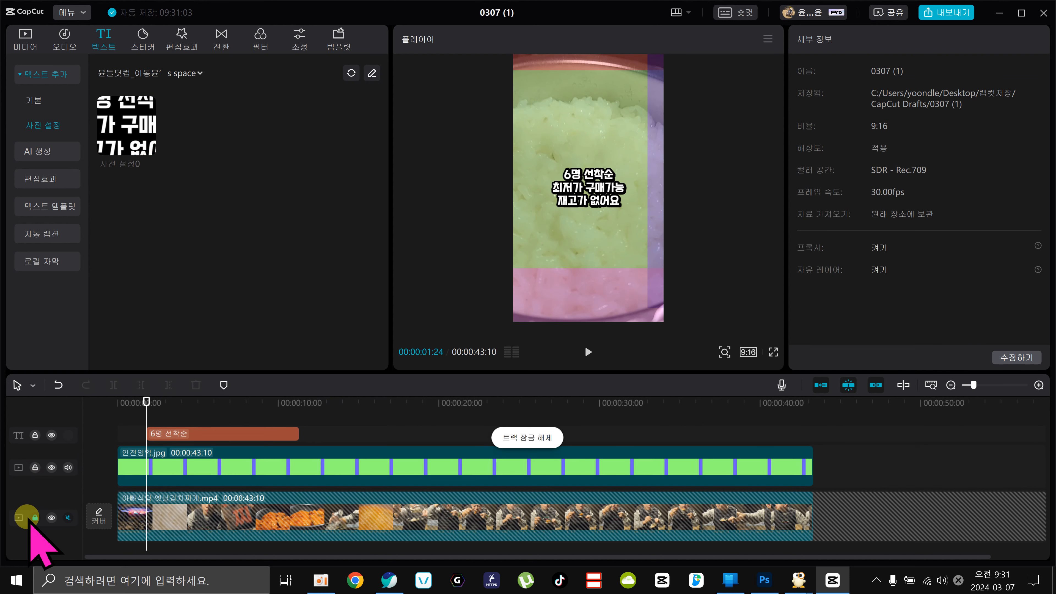
click(34, 518)
click(589, 188)
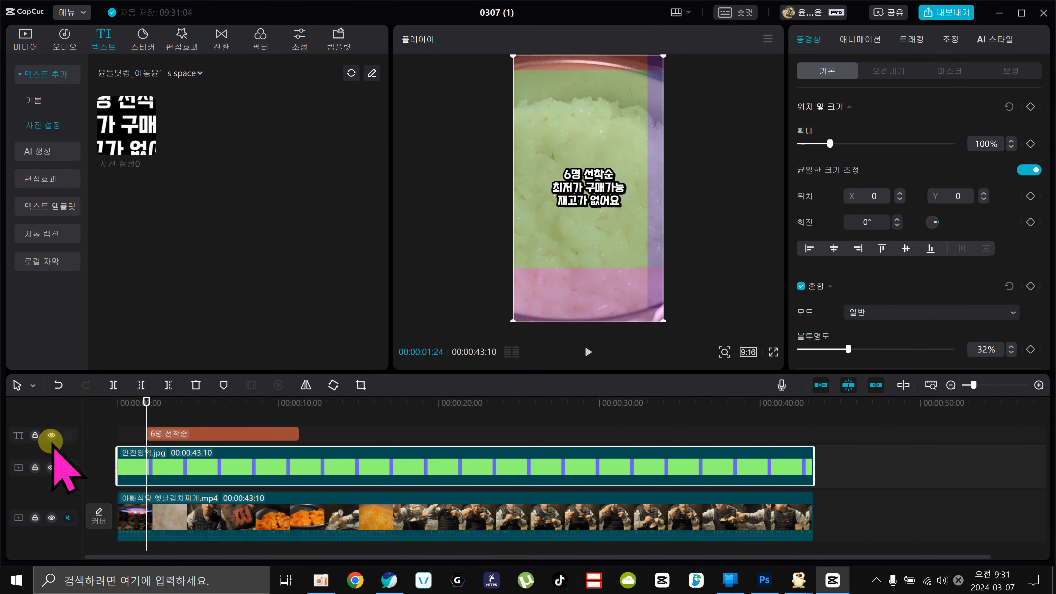
click(35, 468)
click(35, 518)
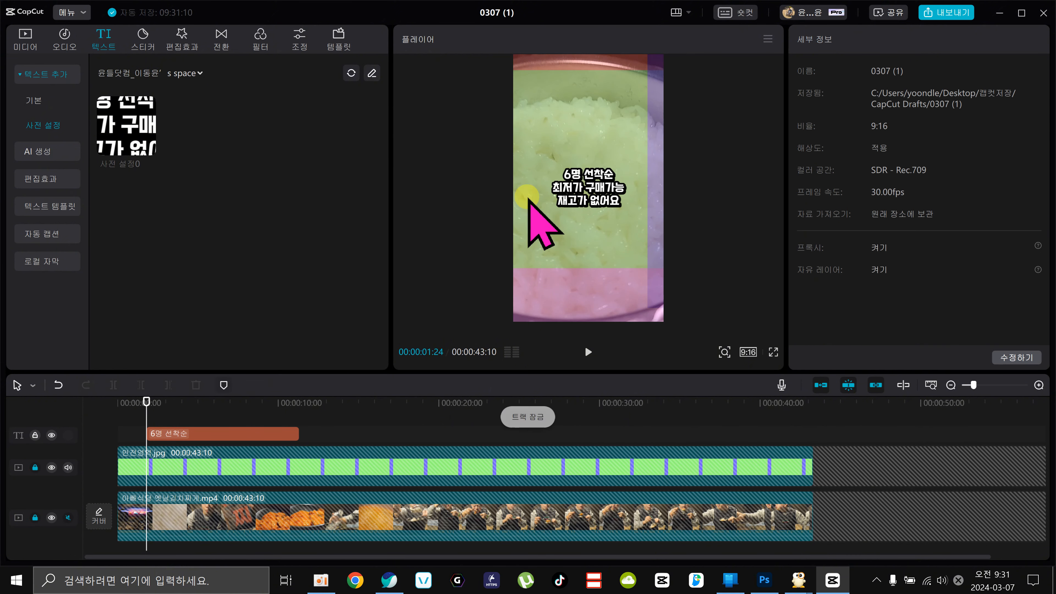
Set the 6명 선착순 title's font size to 27, and fit its clip to about the first 1 second 10 frames of the timeline
click(195, 435)
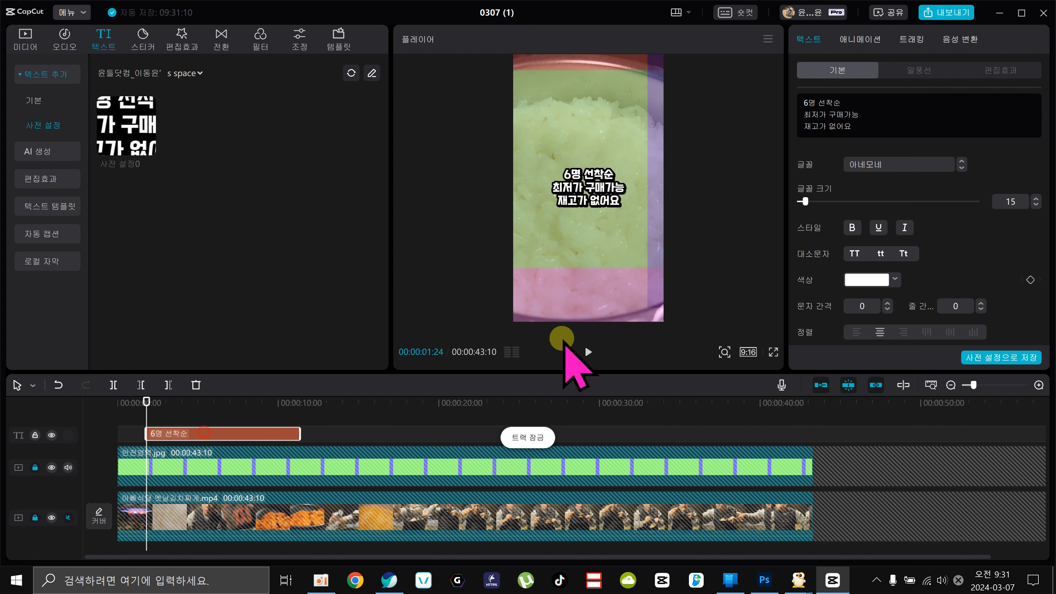
mouse_move(806, 201)
mouse_down()
mouse_move(825, 201)
mouse_move(813, 202)
mouse_up()
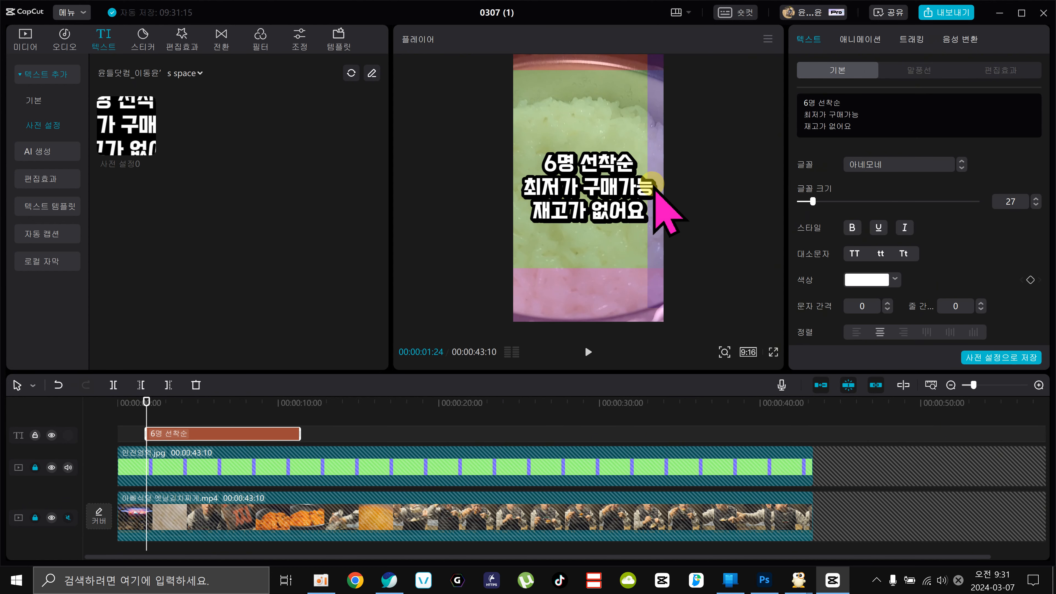
drag(236, 432, 195, 433)
drag(269, 438, 135, 447)
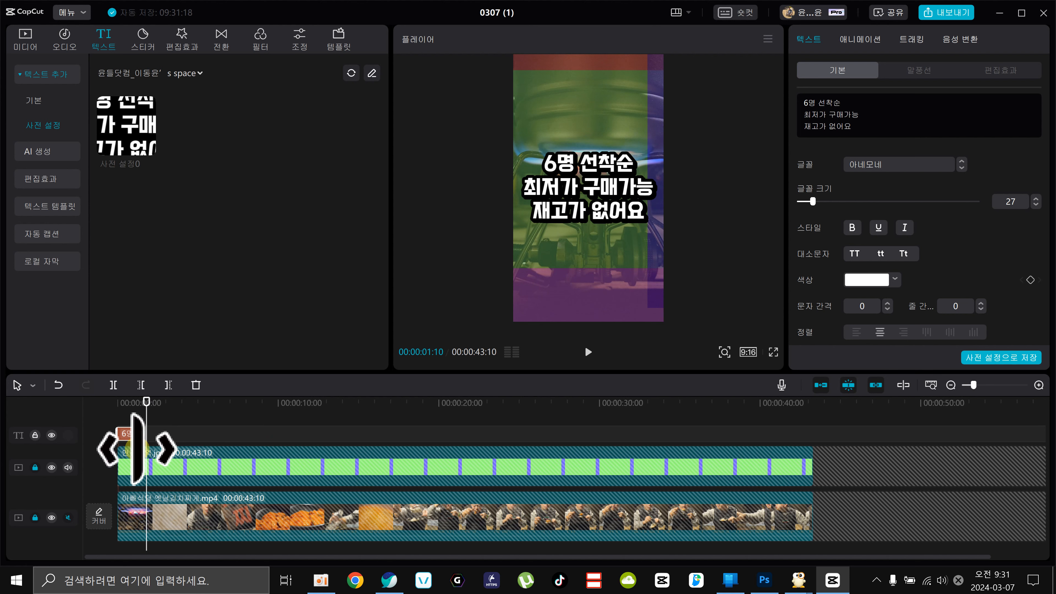
Add the 감정글자 text preset from the third listed space at 00:00:02:15 and place it low within the green safe area
mouse_move(147, 401)
mouse_down()
mouse_move(99, 401)
mouse_move(143, 402)
mouse_up()
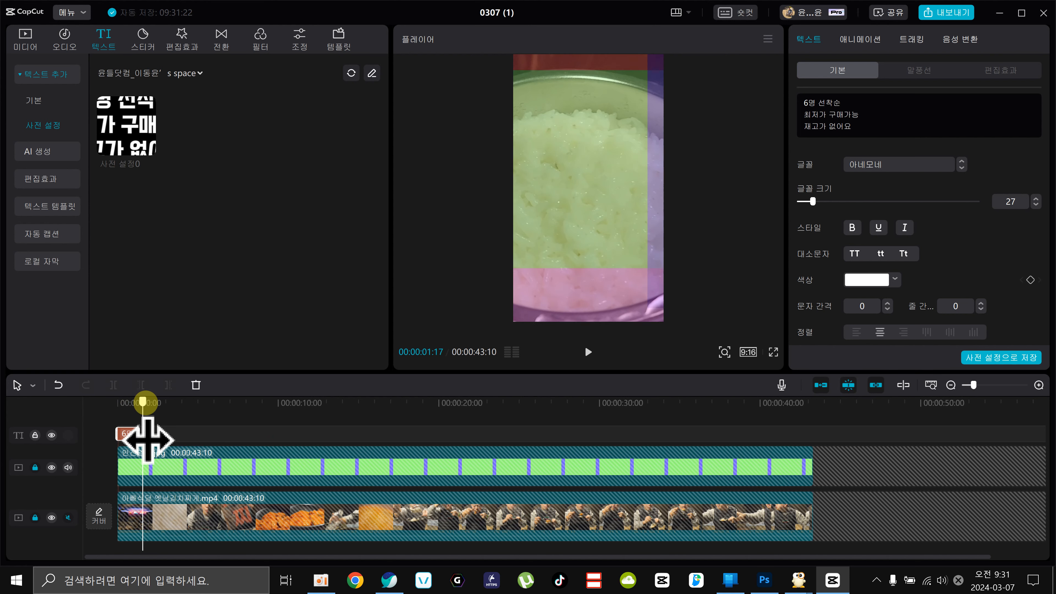
mouse_move(148, 439)
mouse_down()
mouse_move(125, 437)
mouse_move(158, 449)
mouse_up()
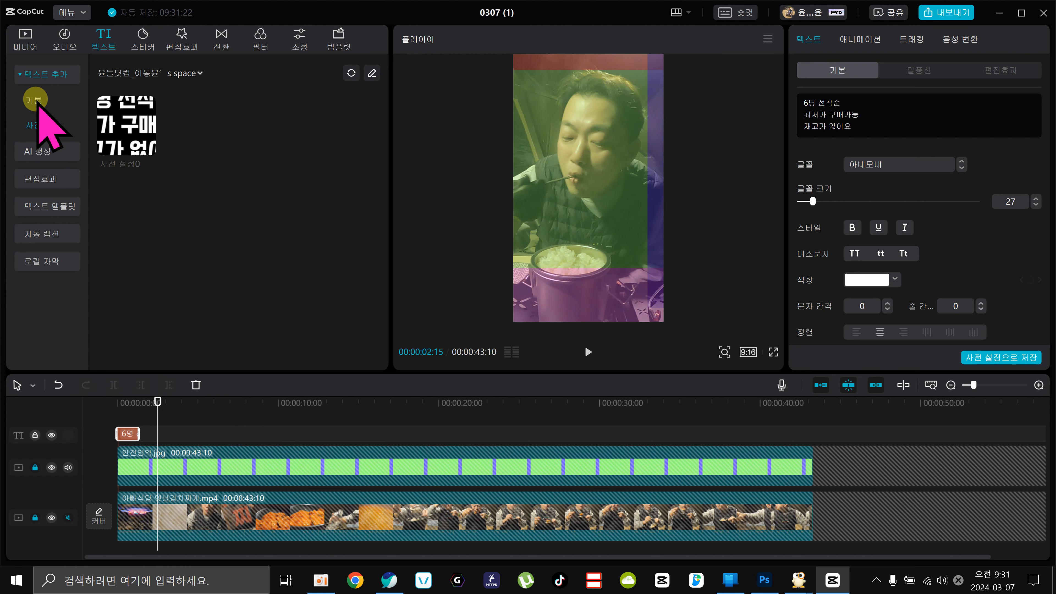
click(148, 73)
click(173, 138)
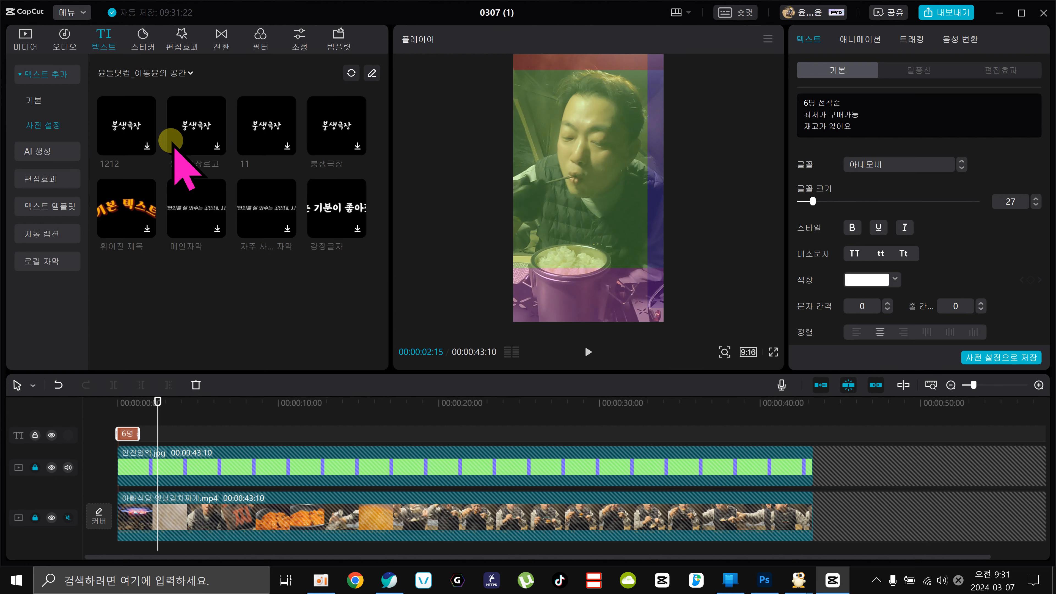
click(367, 285)
click(352, 211)
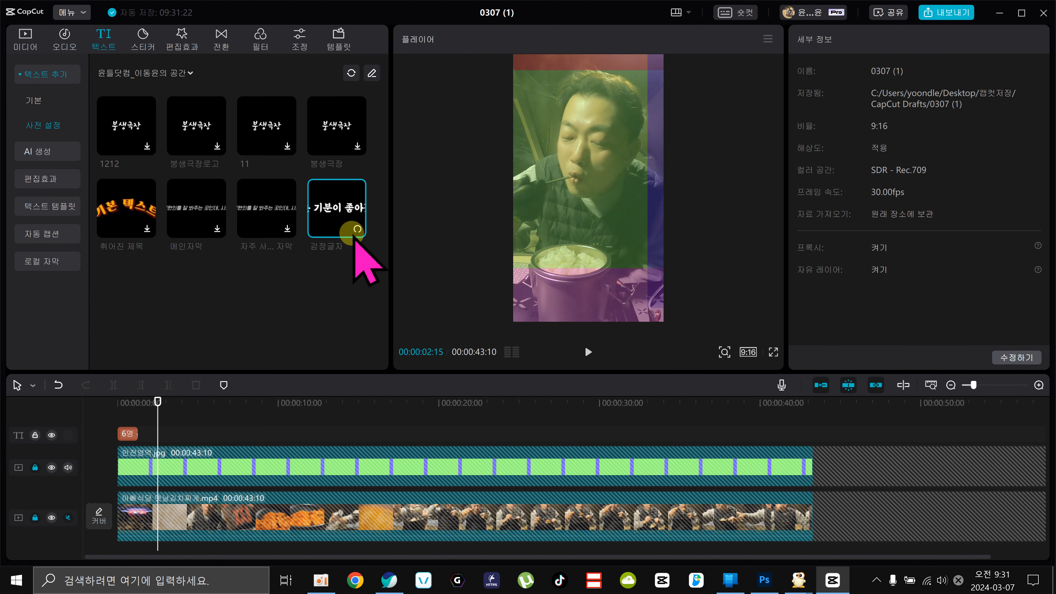
click(357, 229)
drag(625, 192, 608, 226)
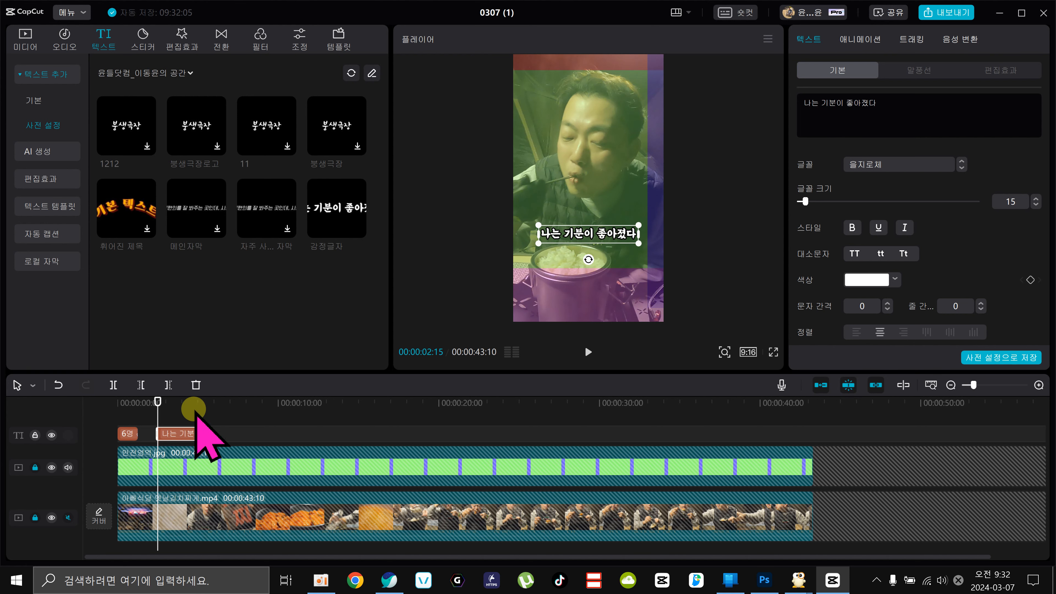
Extend the end of the "나는 기분이 좋아졌다" caption to the end of the video clip
drag(195, 433, 813, 438)
click(698, 425)
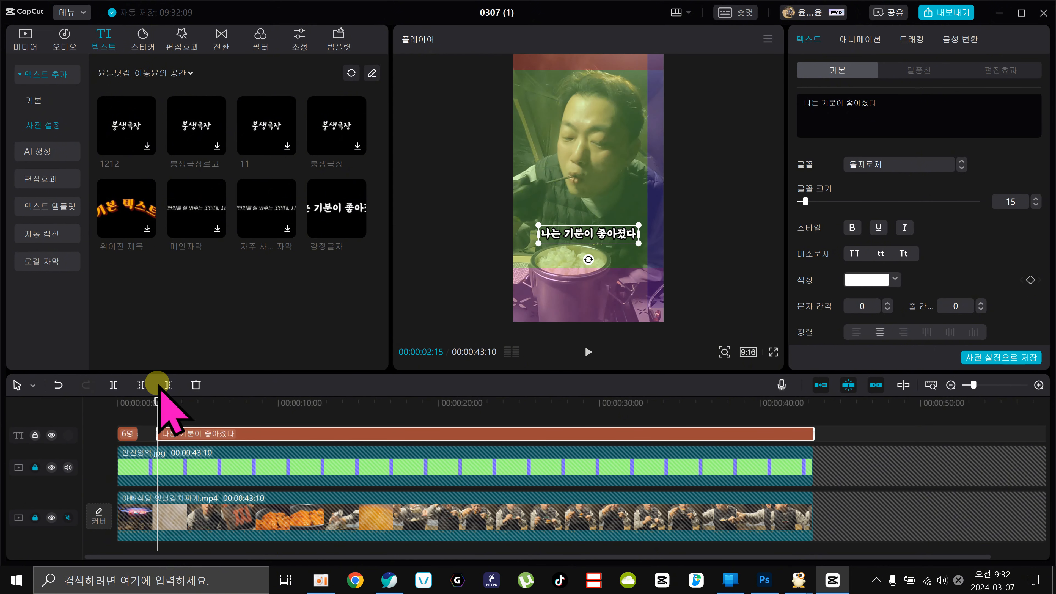
Compare several frames and reposition the caption vertically so it sits just above the purple zone of the safe-area overlay
drag(158, 400, 175, 481)
click(575, 237)
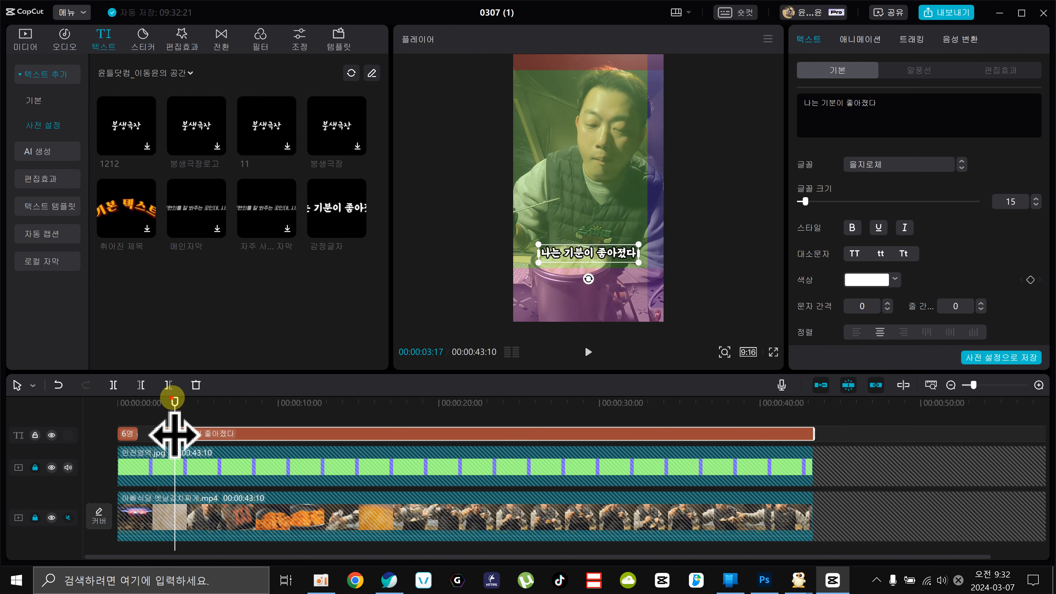
drag(173, 400, 490, 402)
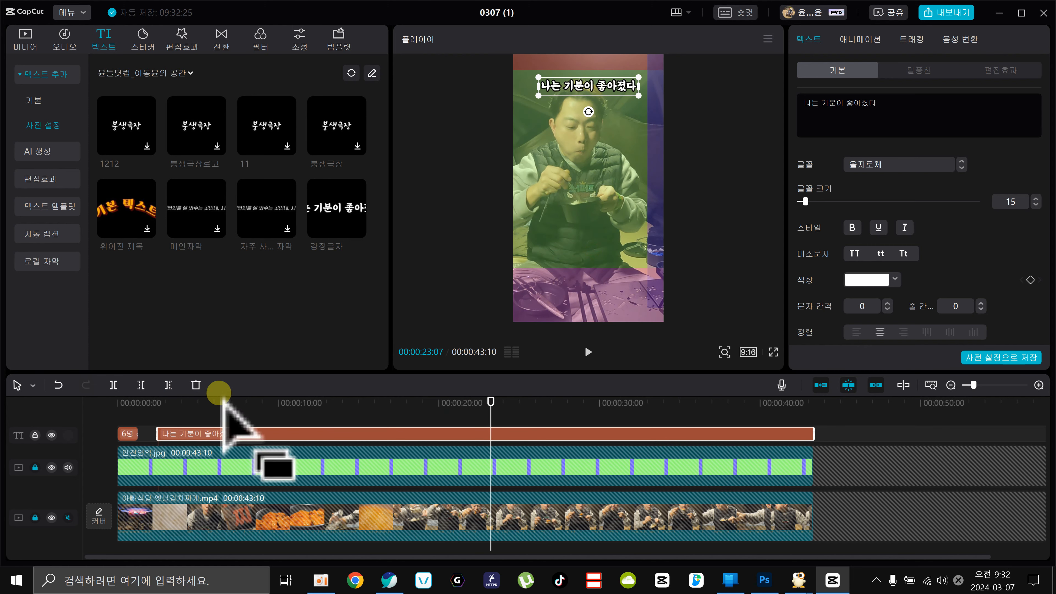
drag(180, 401, 413, 422)
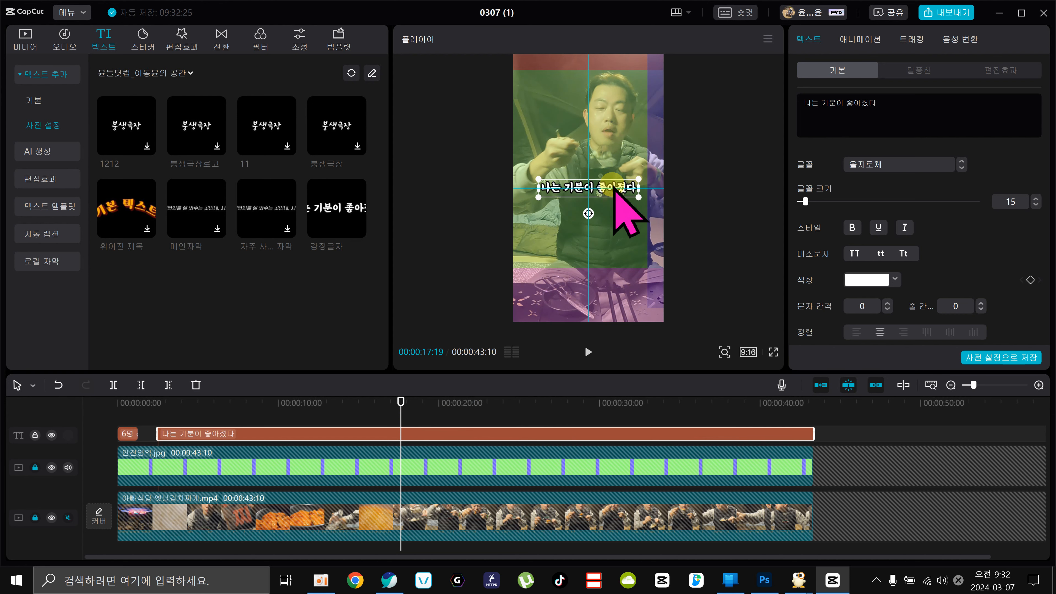
drag(143, 417, 178, 441)
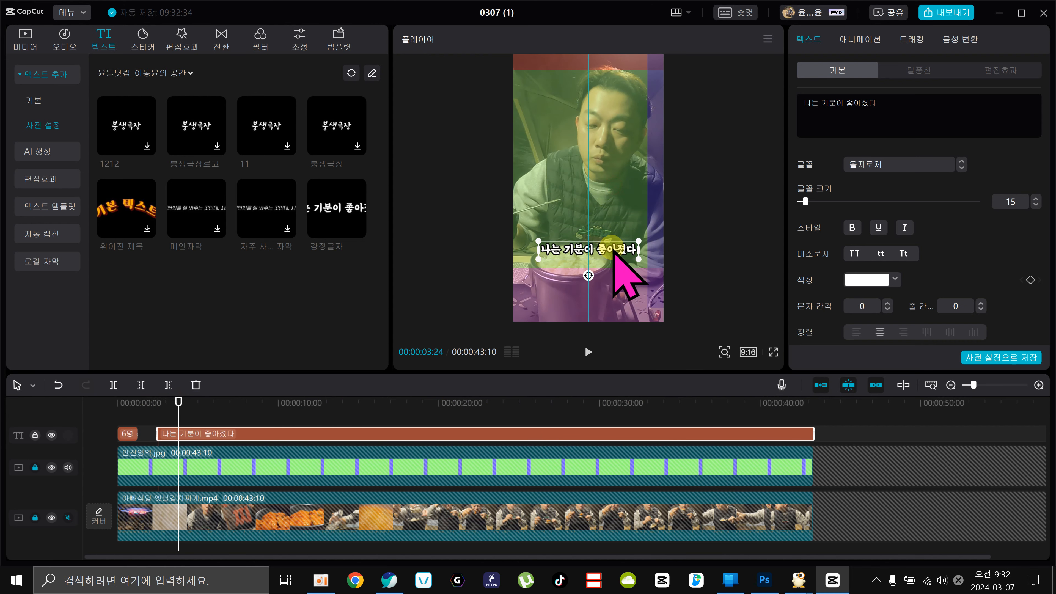
drag(257, 373, 222, 404)
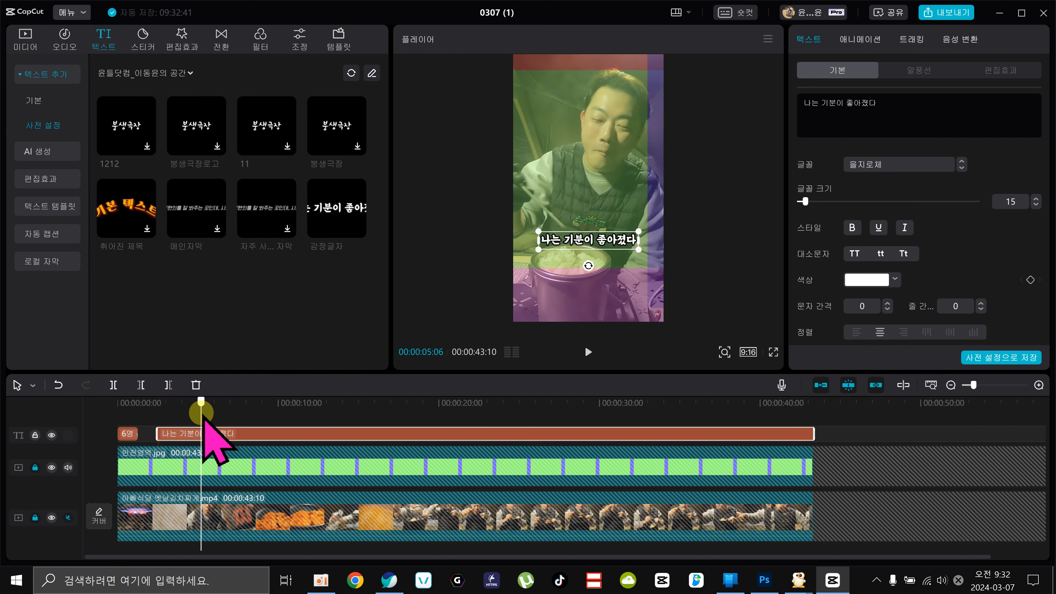
Extend the long caption's start back to the end of the first caption and split it at 00:00:02:08
drag(202, 414, 141, 418)
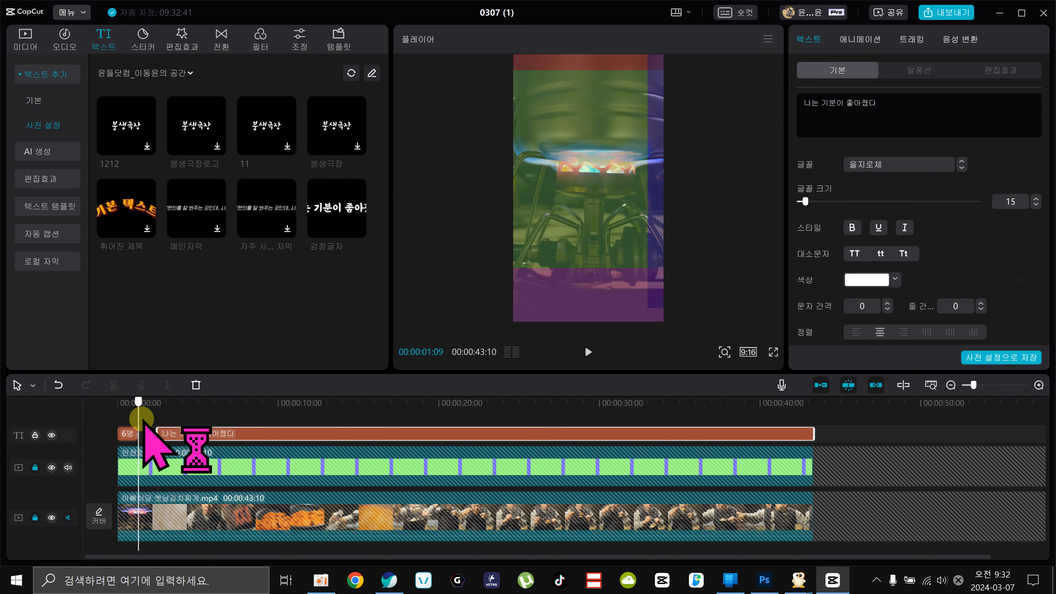
mouse_move(156, 433)
mouse_down()
mouse_move(139, 433)
mouse_move(194, 440)
mouse_move(156, 443)
mouse_up()
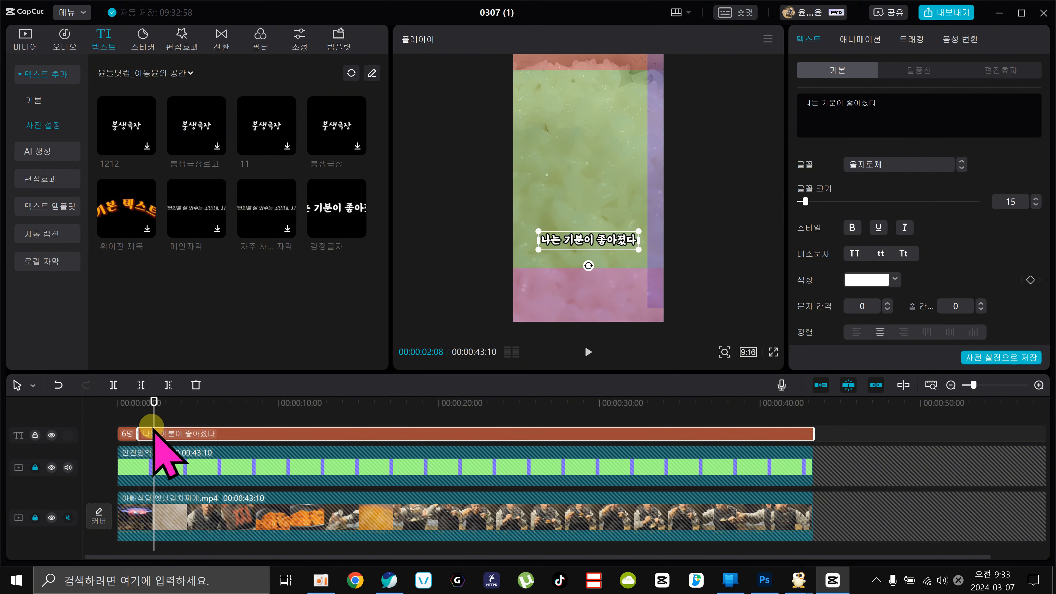
drag(154, 451, 147, 443)
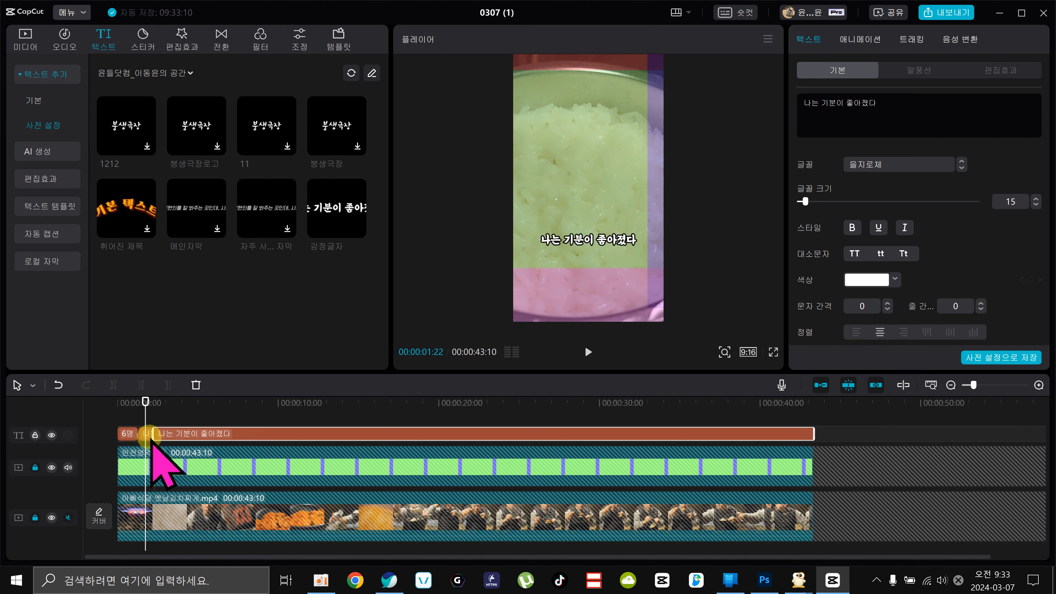
Look up the split shortcut in the timeline shortcut list and change the short second caption's text to "갓지은 쌀밥 크아!!!"
click(147, 436)
click(1038, 385)
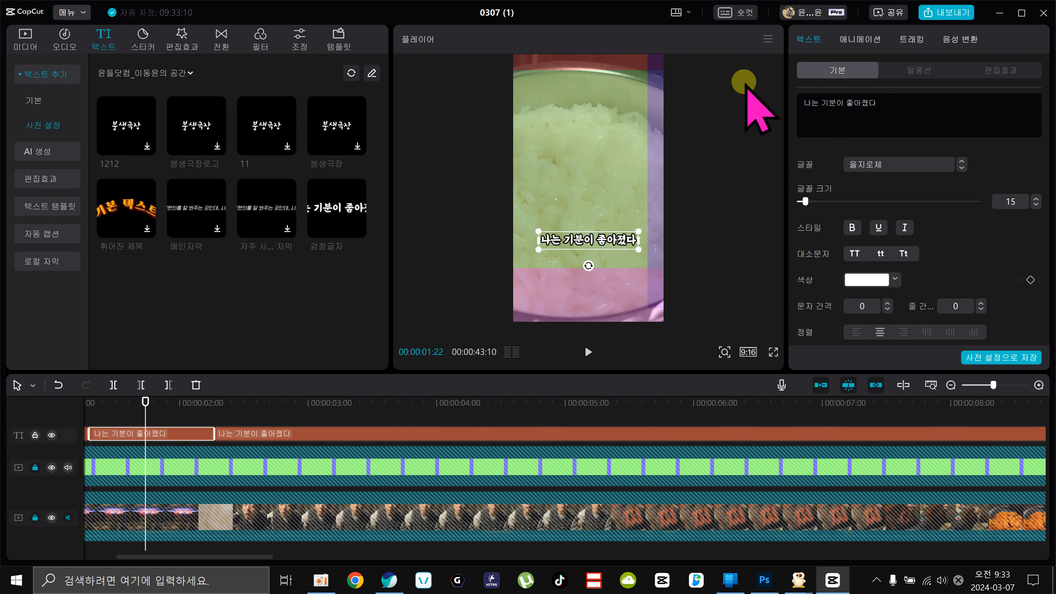
click(744, 13)
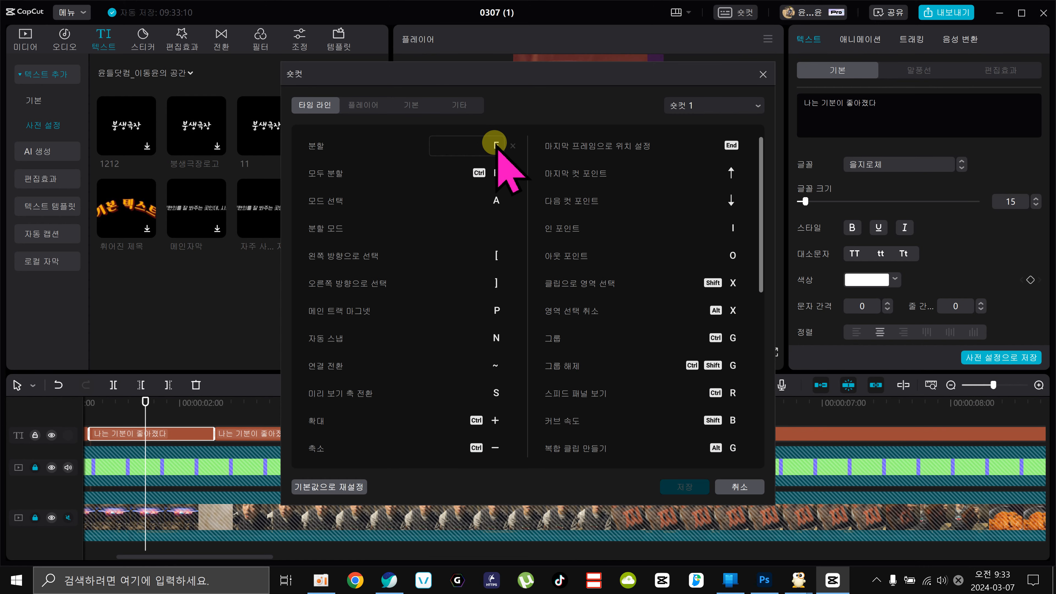
click(763, 74)
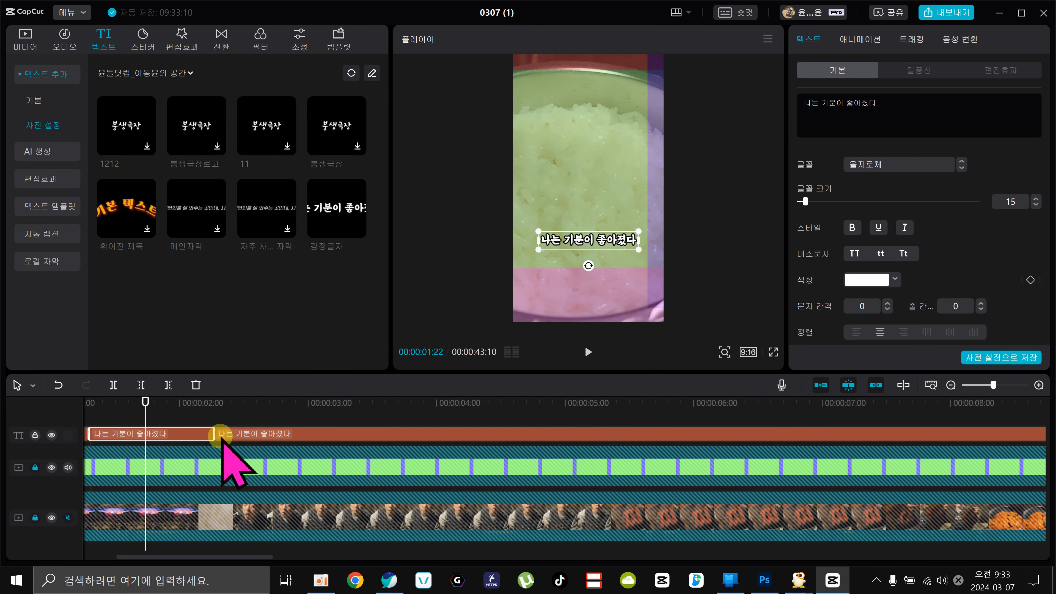
double_click(584, 243)
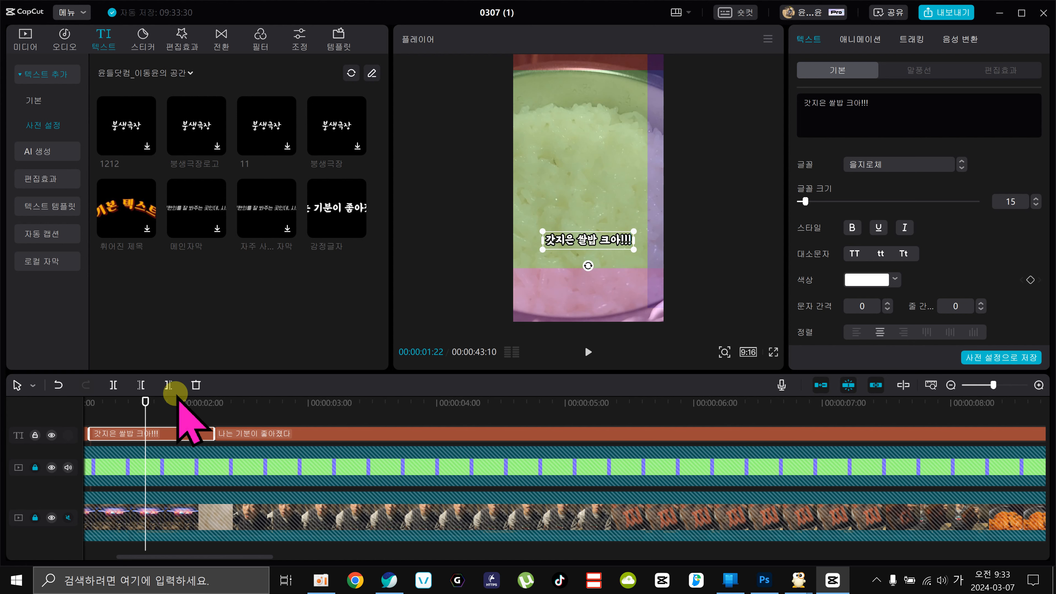
Split the remaining long "나는 기분이 좋아졌다" caption at 00:00:04:12
drag(146, 401, 489, 448)
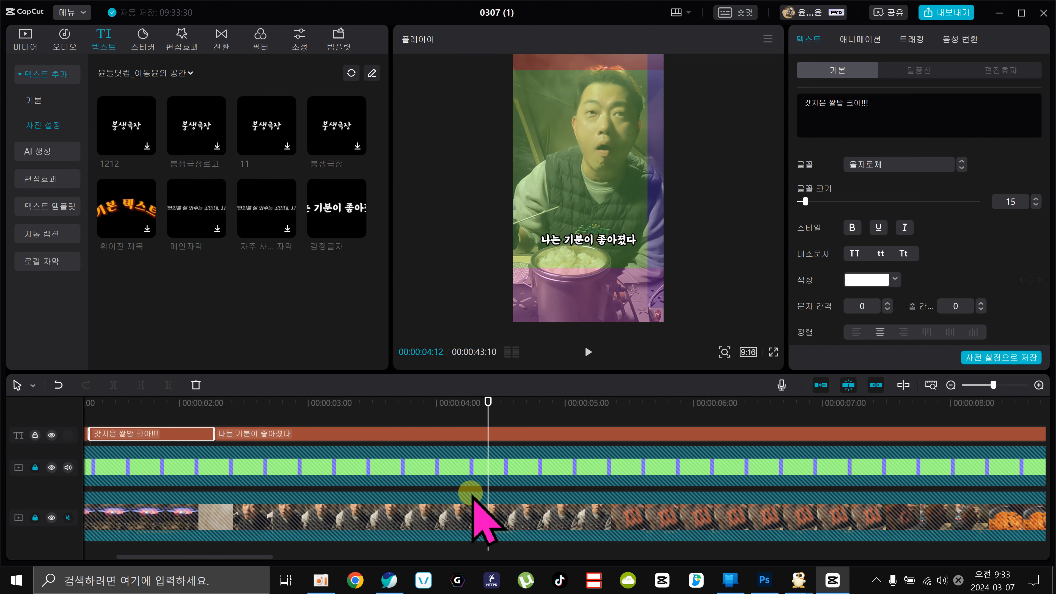
click(489, 434)
key(ctrl+b)
Change the text of the caption that ends at 00:00:04:12 to "즉석밥 꺼져!!!"
click(401, 433)
click(380, 401)
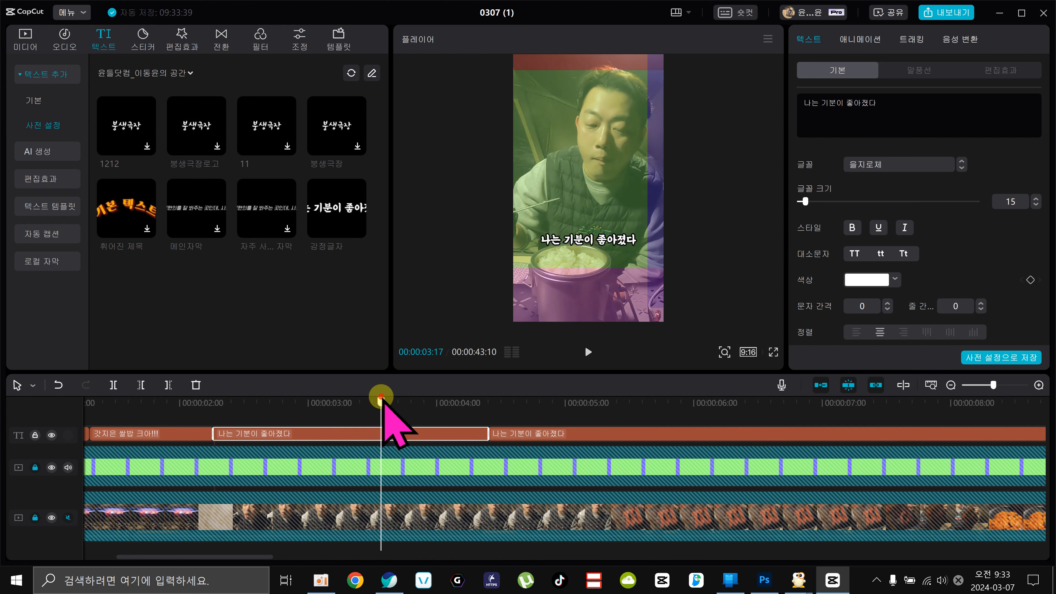
double_click(562, 238)
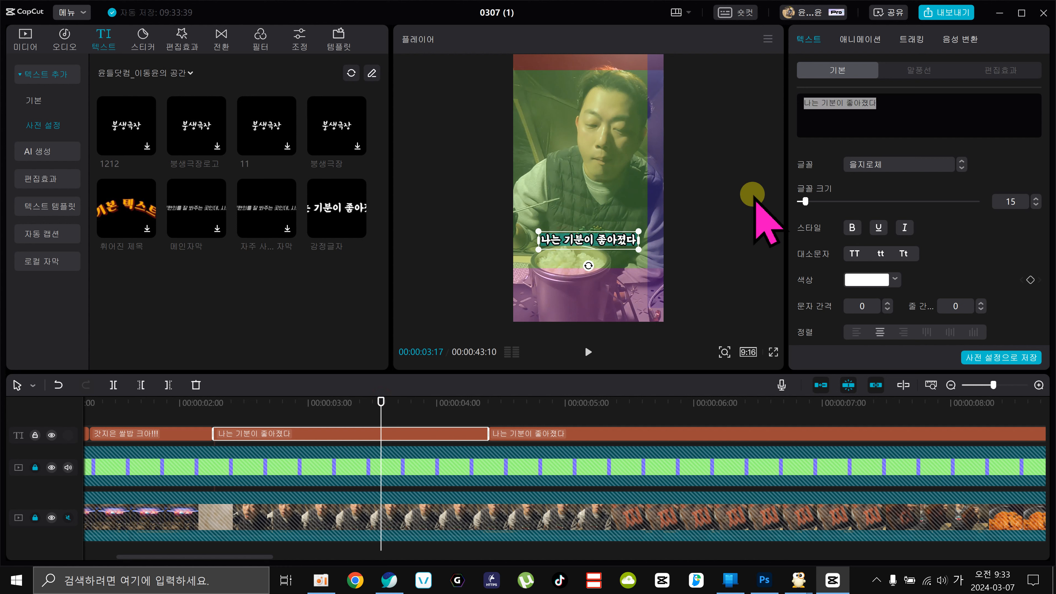
text(끄)
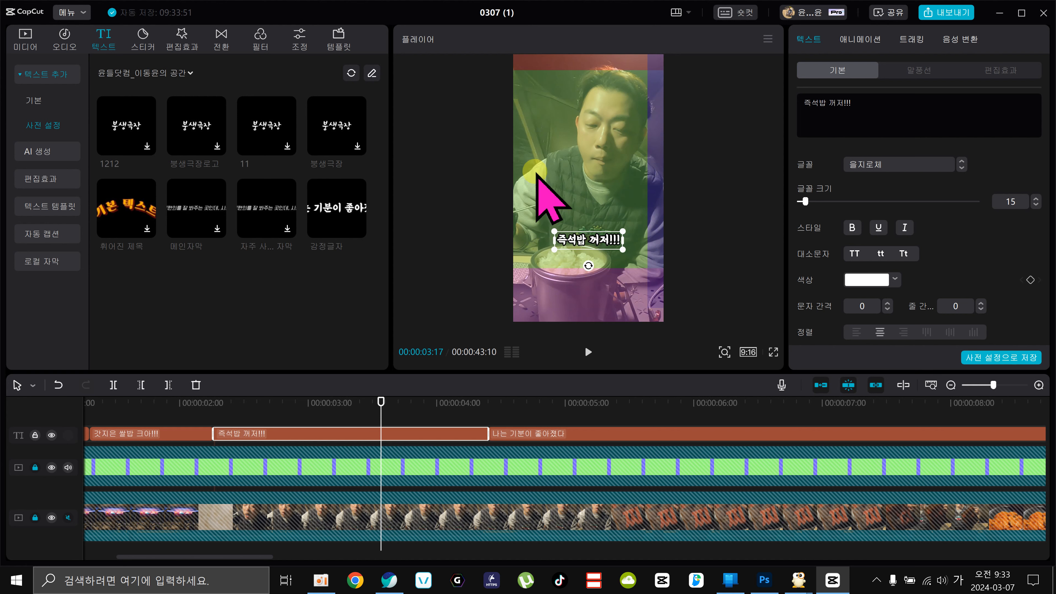
Split the "즉석밥 꺼져!!!" caption at 00:00:03:10 and change the second part's text to "진짜 꿀맛!!"
drag(187, 402, 352, 405)
key(ctrl+b)
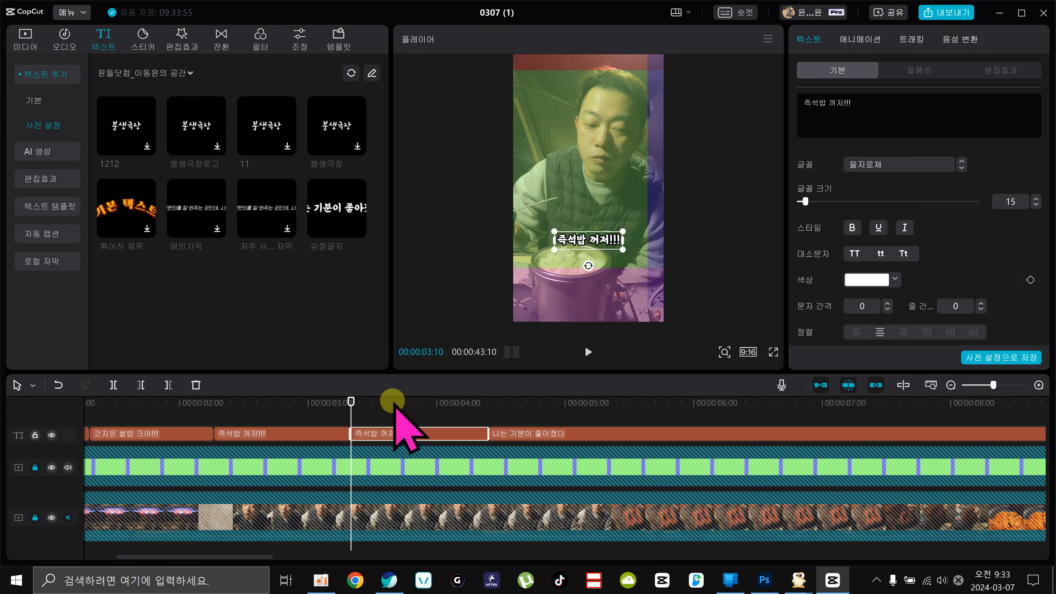
click(406, 402)
double_click(584, 240)
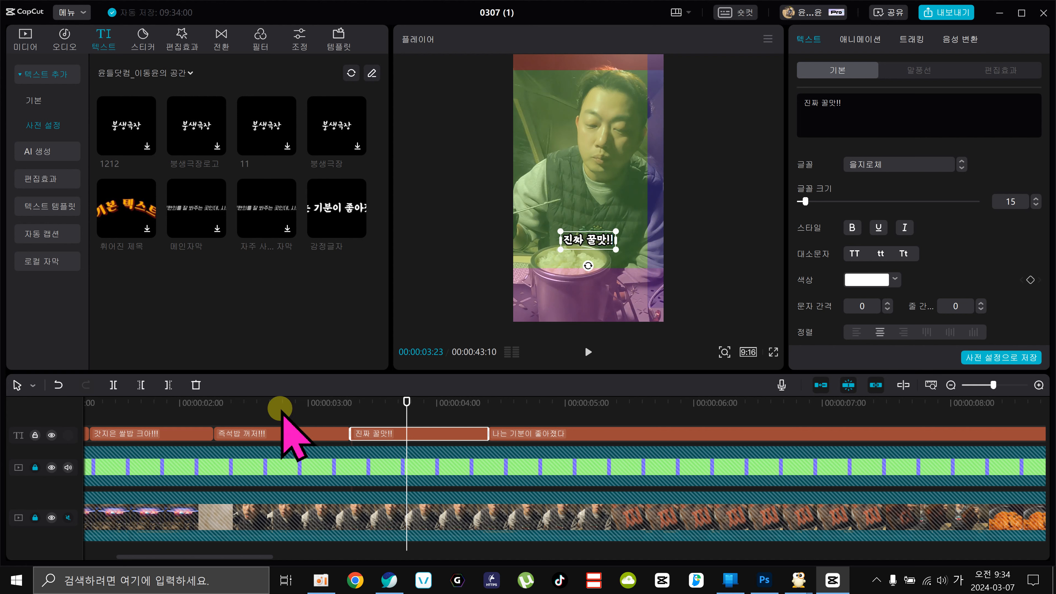
Split the last long "나는 기분이 좋아졌다" caption at 00:00:05:10
drag(146, 402, 609, 441)
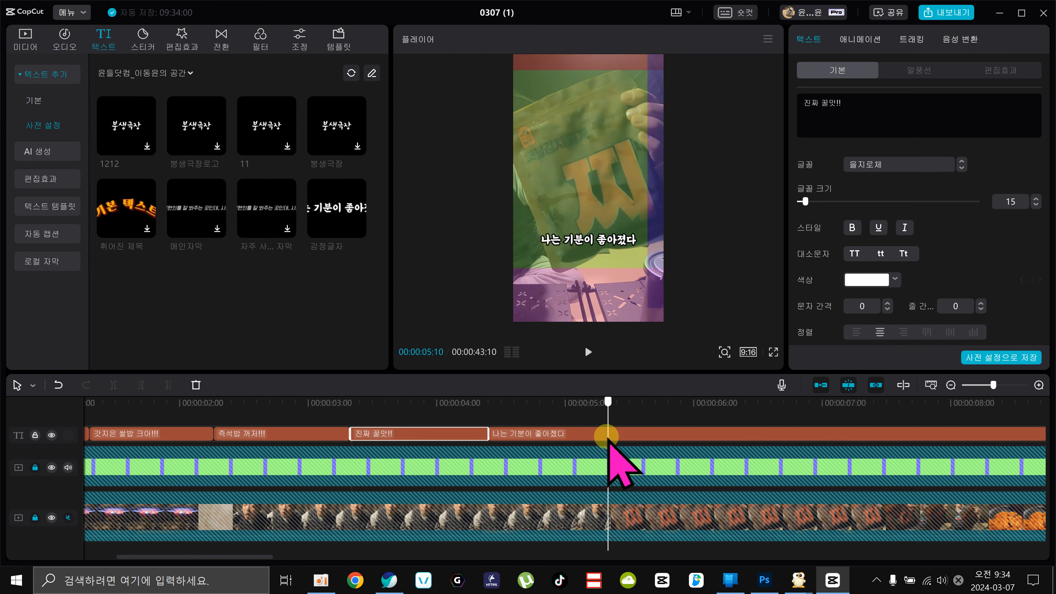
click(608, 433)
key(ctrl+b)
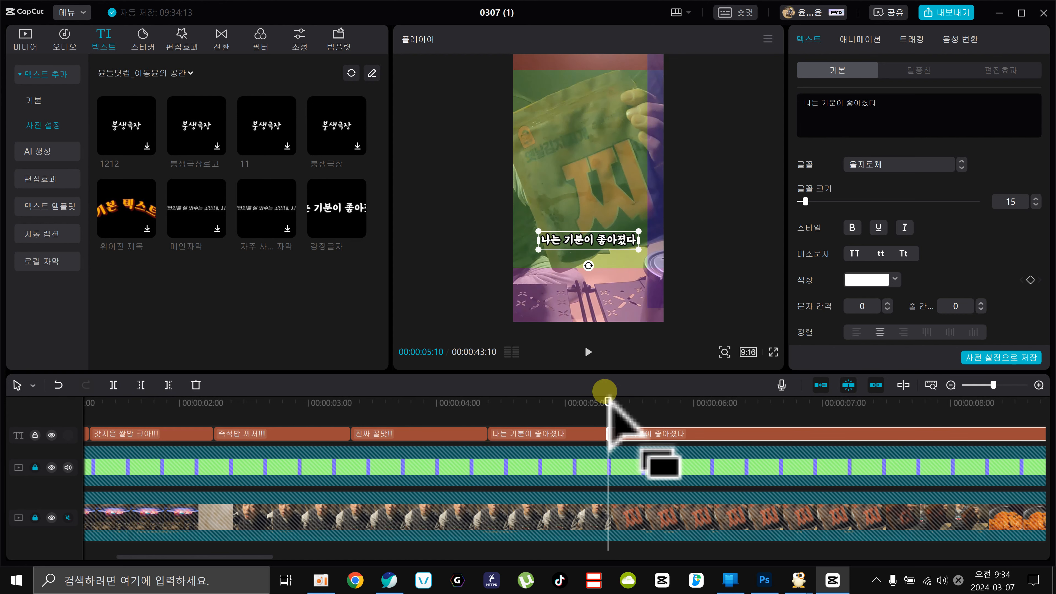
Select the caption between 00:00:04:12 and 00:00:05:10, enlarge it slightly in the preview, and check it
mouse_move(639, 398)
mouse_down()
mouse_move(443, 434)
mouse_move(604, 428)
mouse_move(630, 412)
mouse_up()
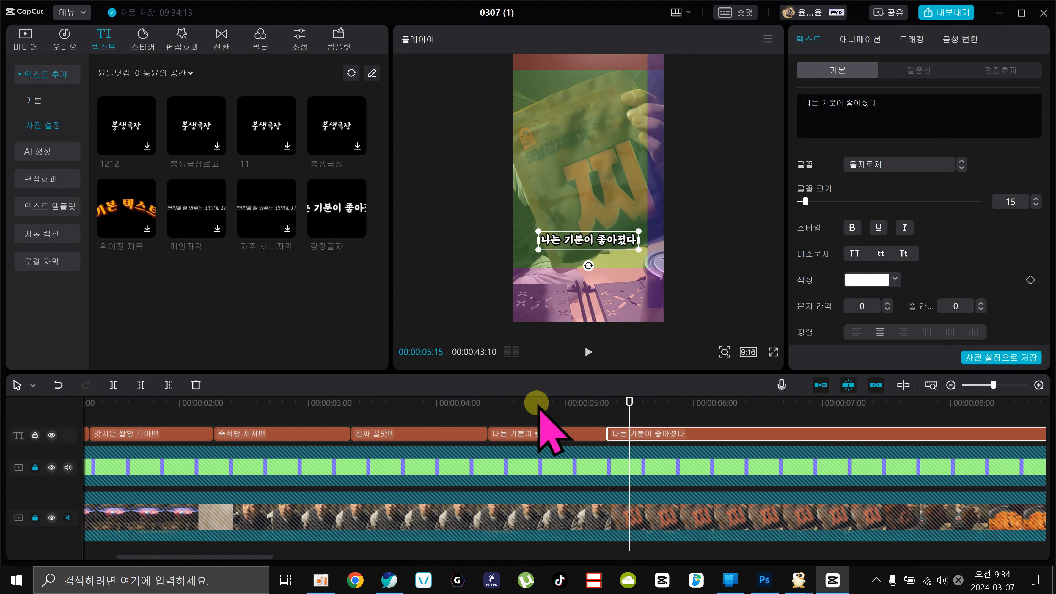
drag(539, 406, 543, 464)
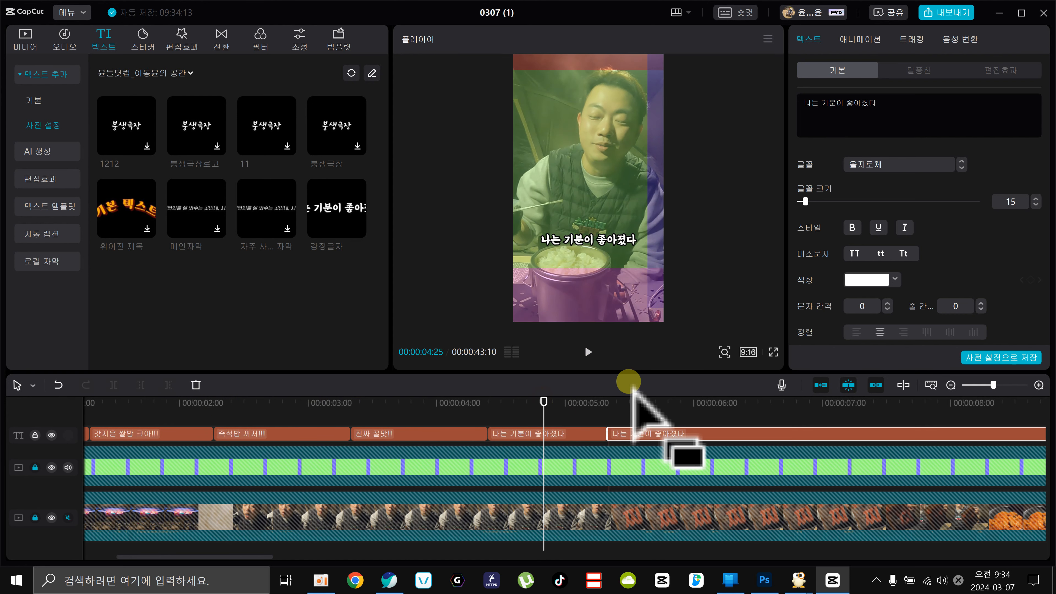
drag(543, 402, 540, 434)
click(540, 434)
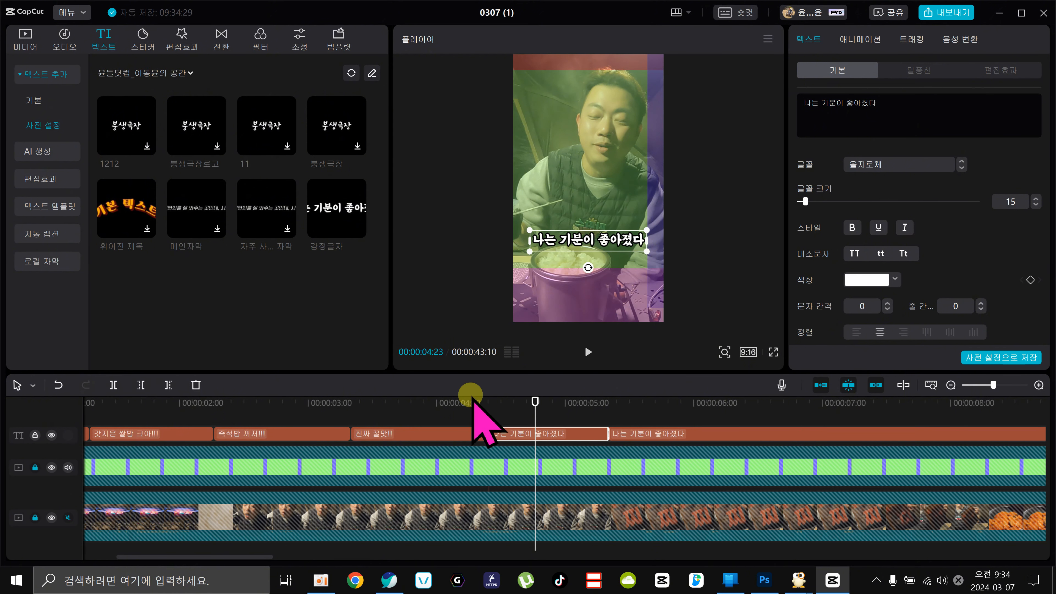
drag(467, 402, 514, 402)
Apply the 색상 분할 loop animation to the "즉석밥 꺼져!!!" caption
drag(544, 400, 312, 401)
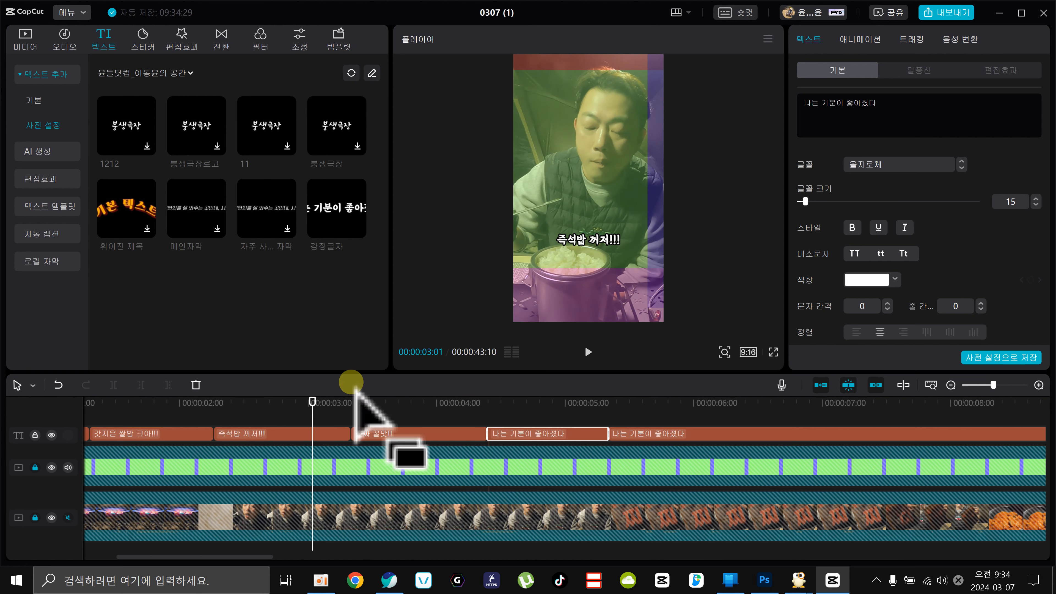
click(293, 433)
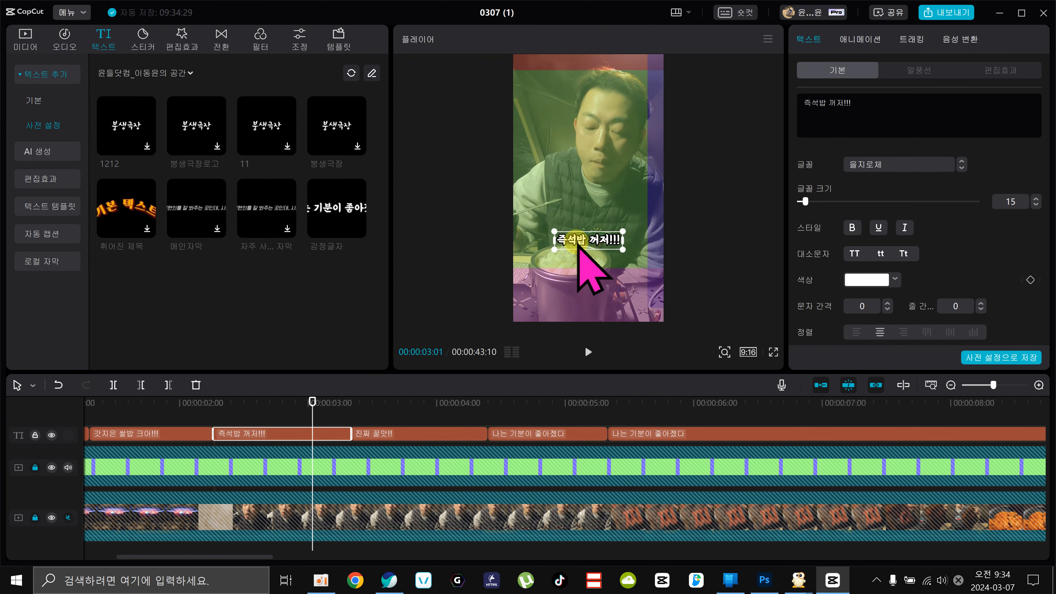
click(859, 39)
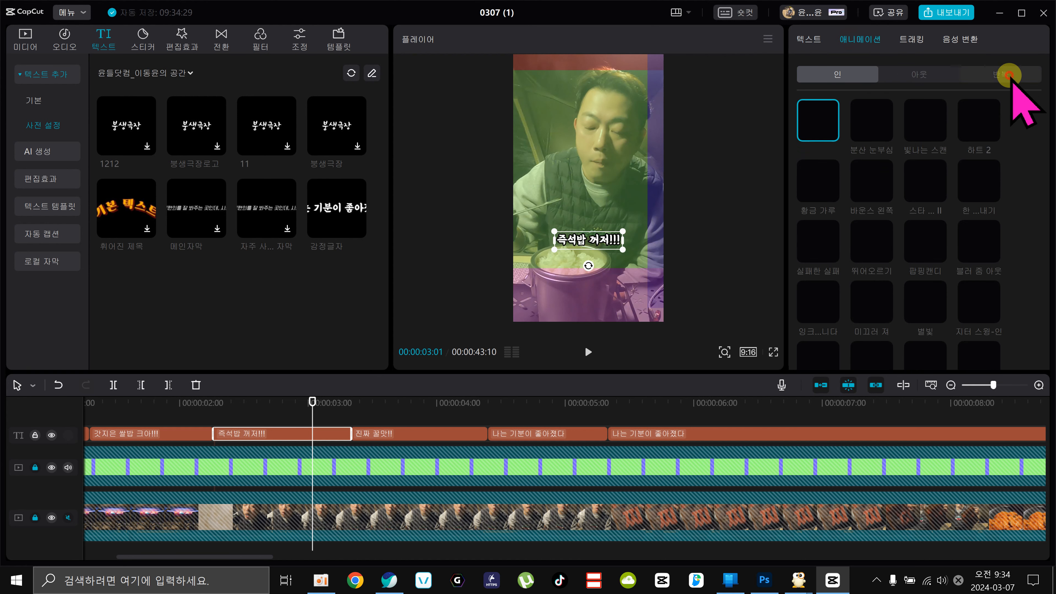
click(1009, 74)
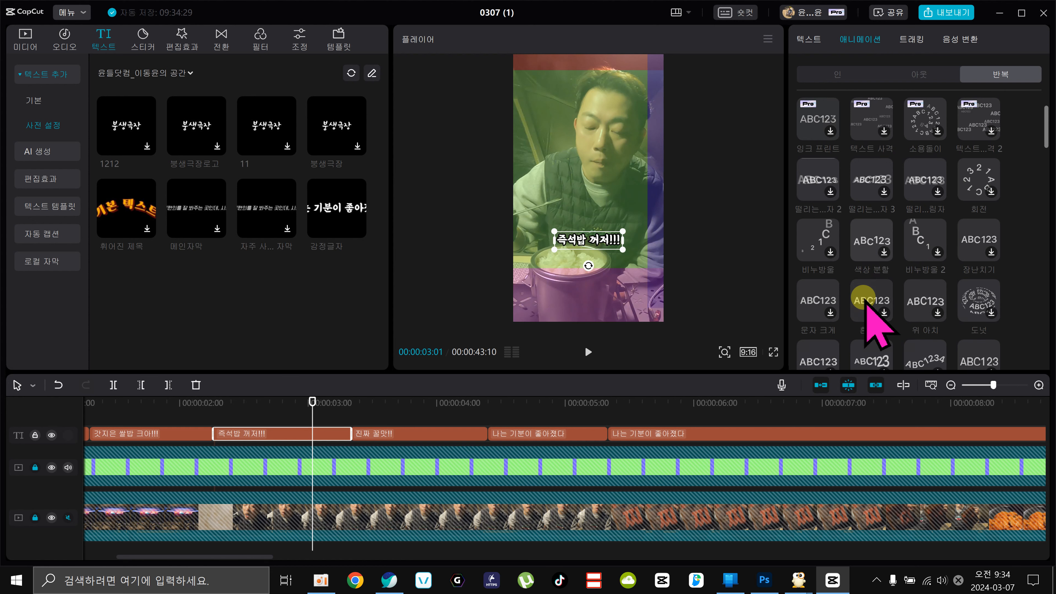
click(873, 246)
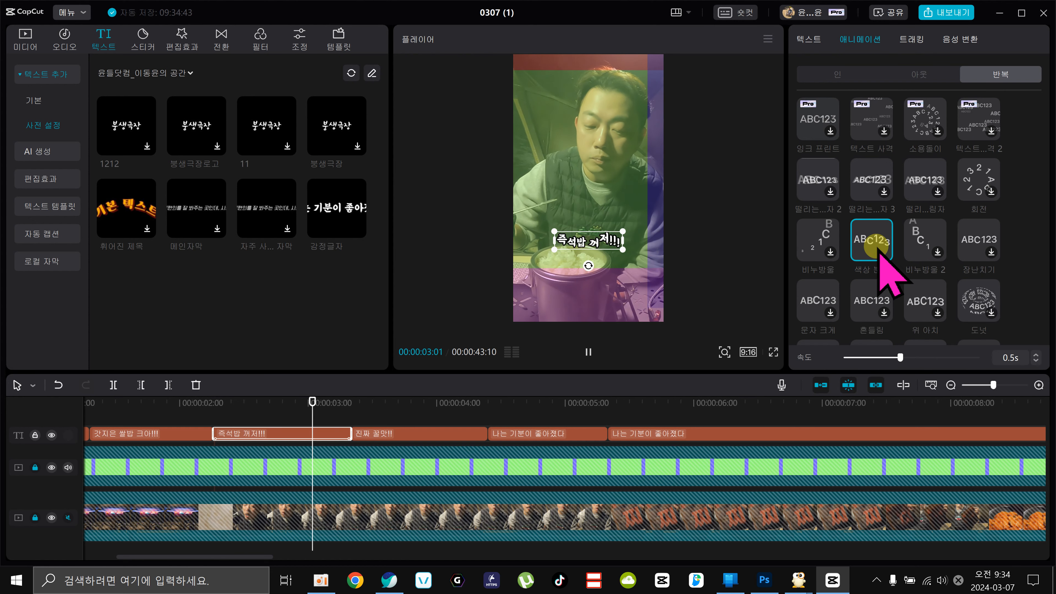
Play back the captions from about 00:00:02:01 to check the animation on "즉석밥 꺼져!!!"
click(183, 401)
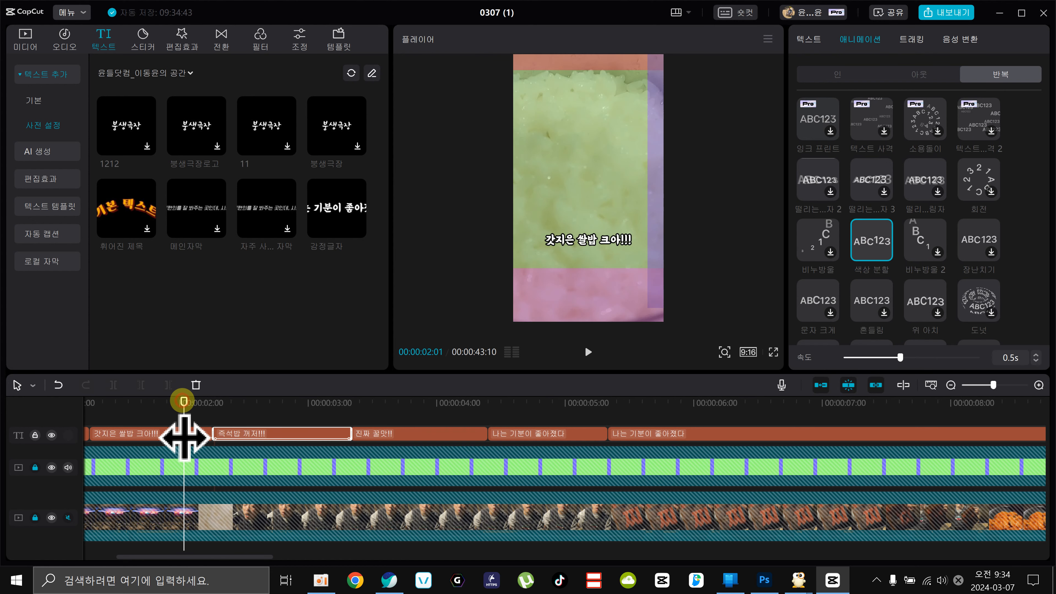
key(space)
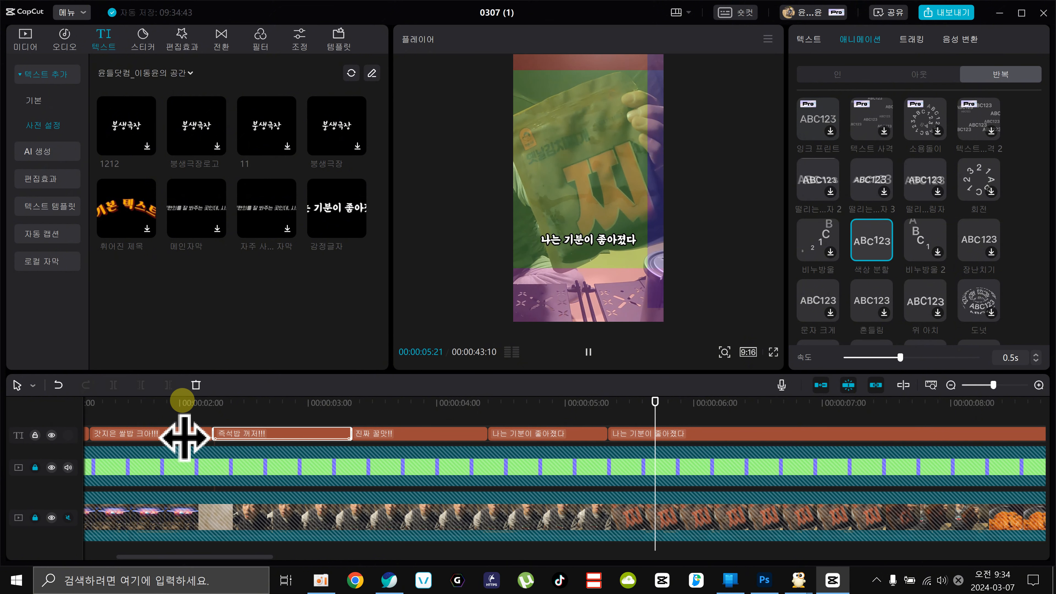
click(252, 425)
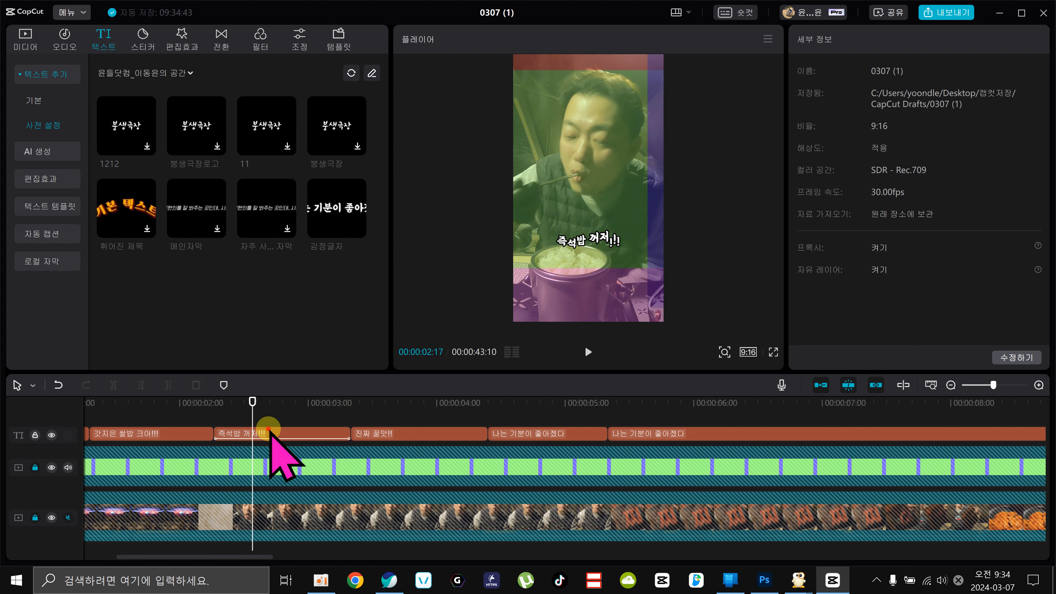
Remove the loop animation from the "즉석밥 꺼져!!!" caption
click(269, 429)
click(867, 39)
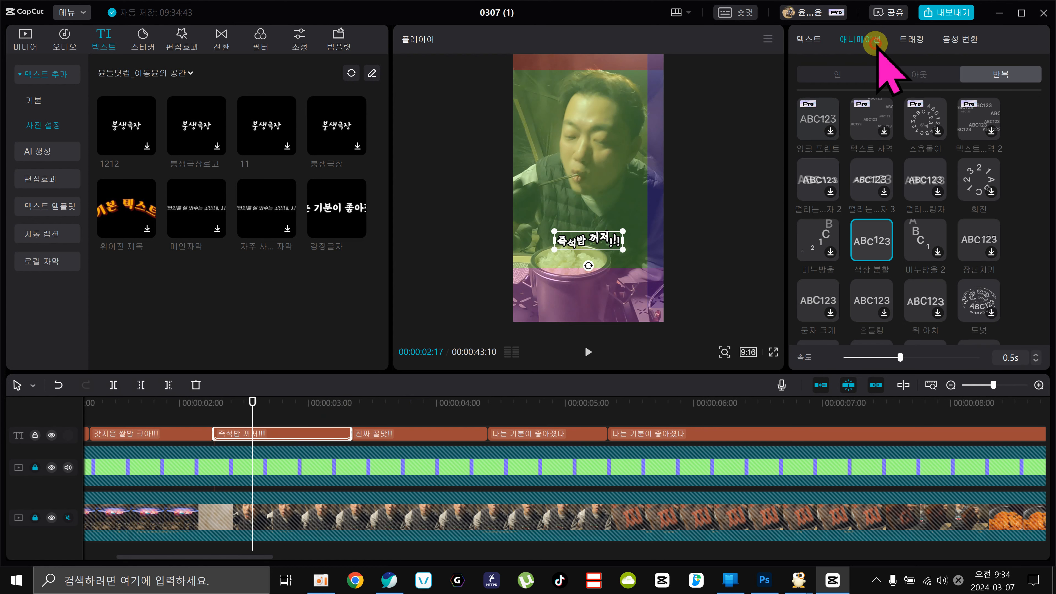
scroll(830, 175, up, 2)
click(817, 121)
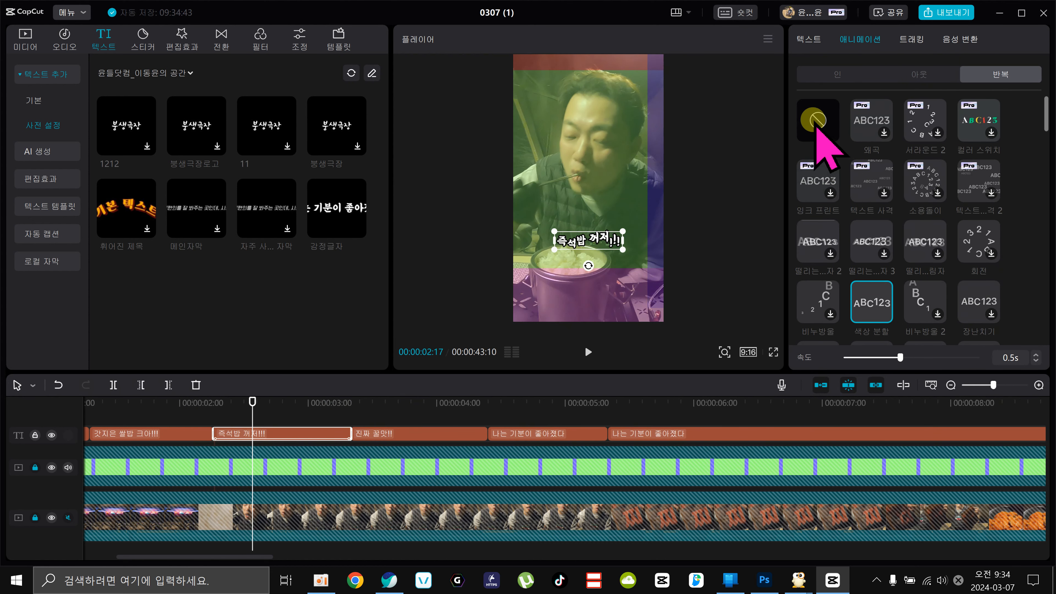
Split the last "나는 기분이 좋아졌다" caption at 00:00:07:07, where the shot of the bag ends
drag(172, 407, 852, 464)
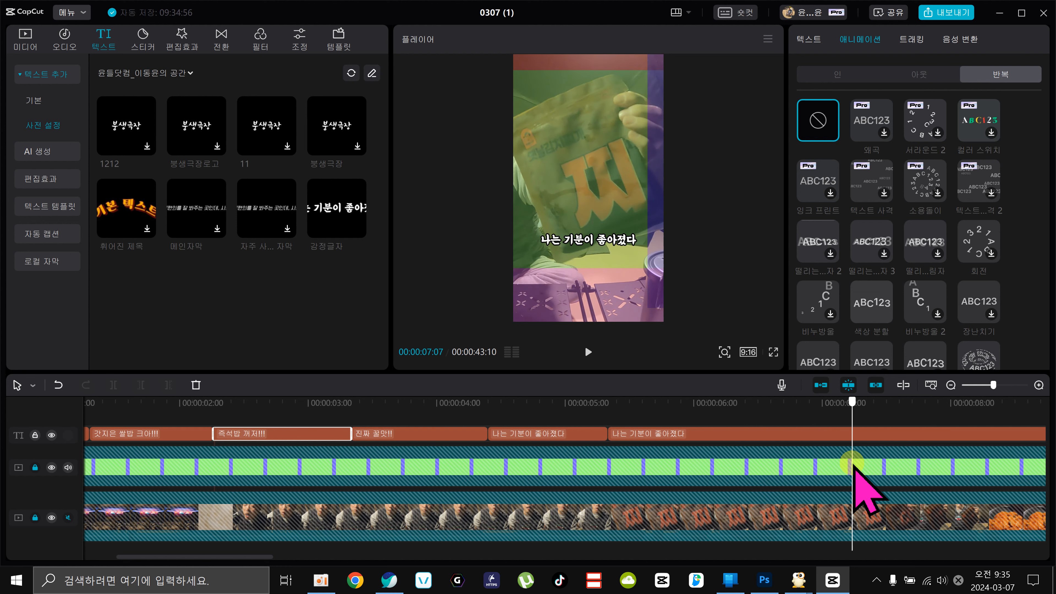
click(713, 434)
key(ctrl+b)
click(724, 427)
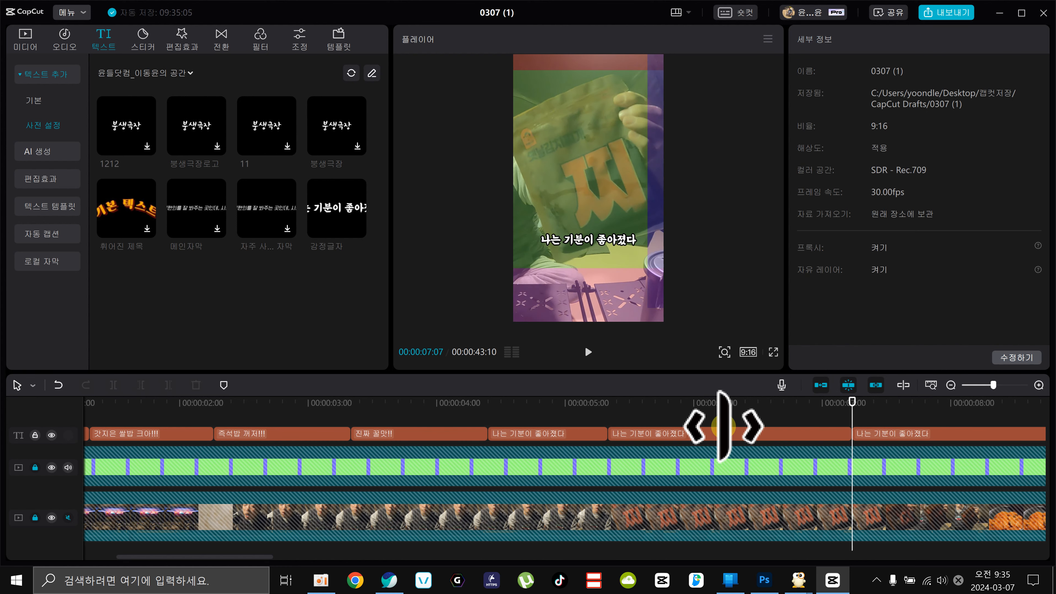
Rewrite the caption between 00:00:05:10 and 00:00:07:07 on two lines as "쌀밥에 궁합쵝오!" and "김치찌개 등장"
click(723, 402)
click(586, 237)
double_click(562, 241)
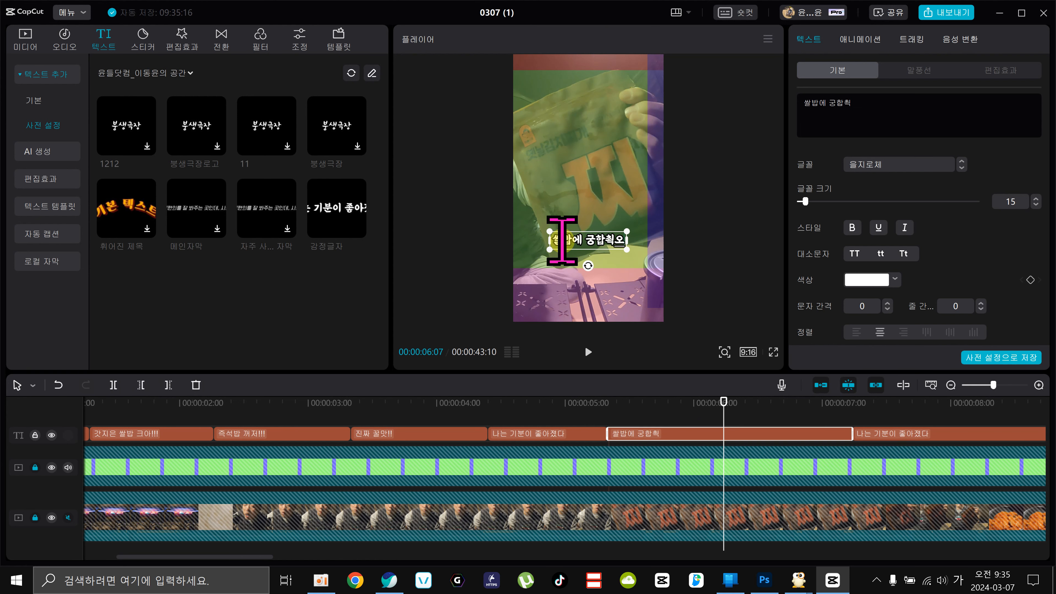
key(Return)
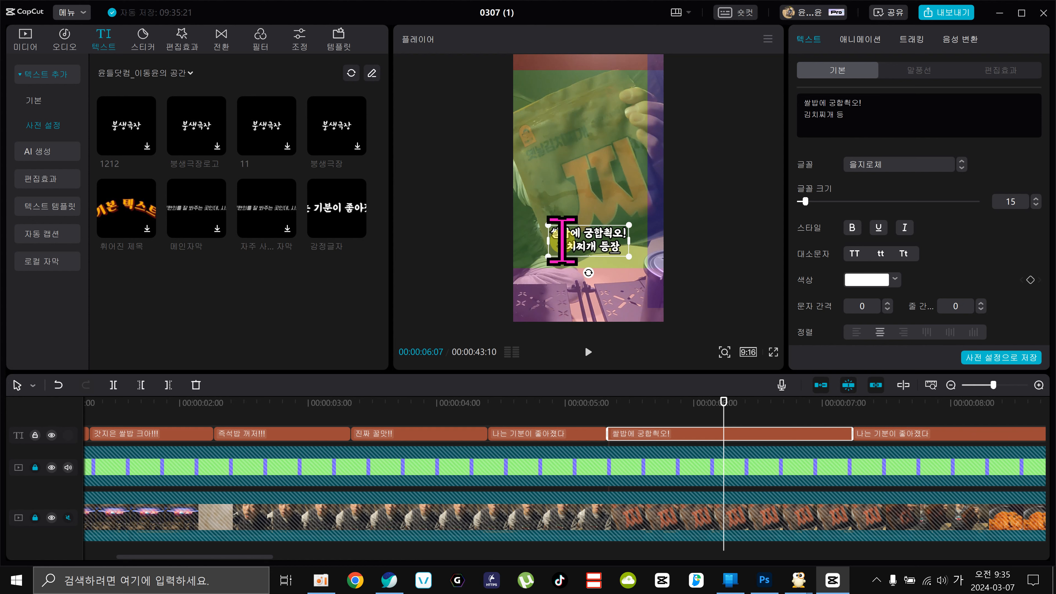
Add the 휘어진 제목 text preset at 00:00:05:10, enlarge it to nearly the frame's width, and move it into the upper part of the frame
drag(591, 401, 608, 414)
click(601, 88)
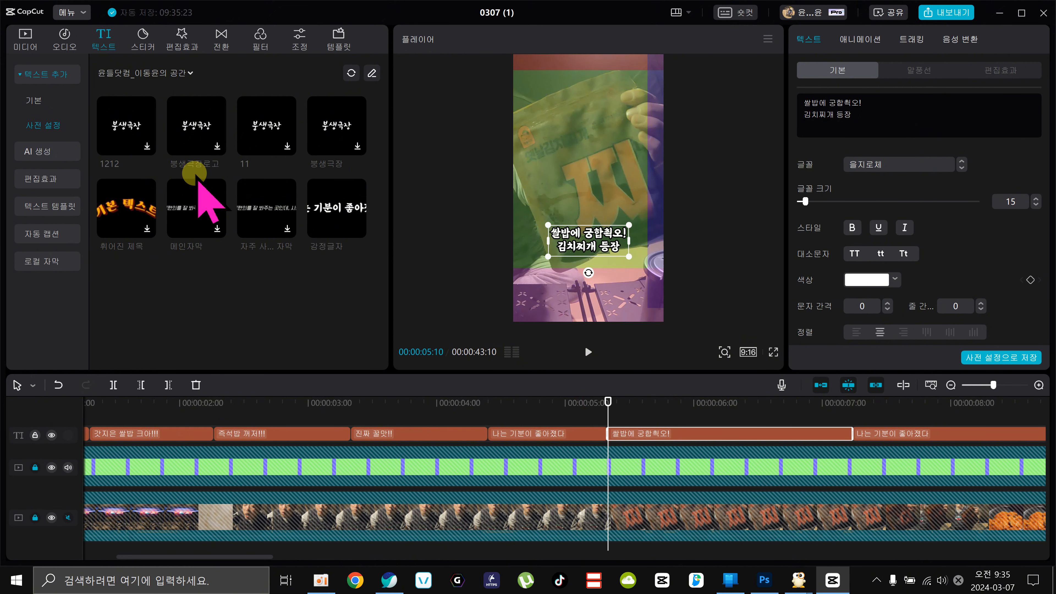
click(146, 227)
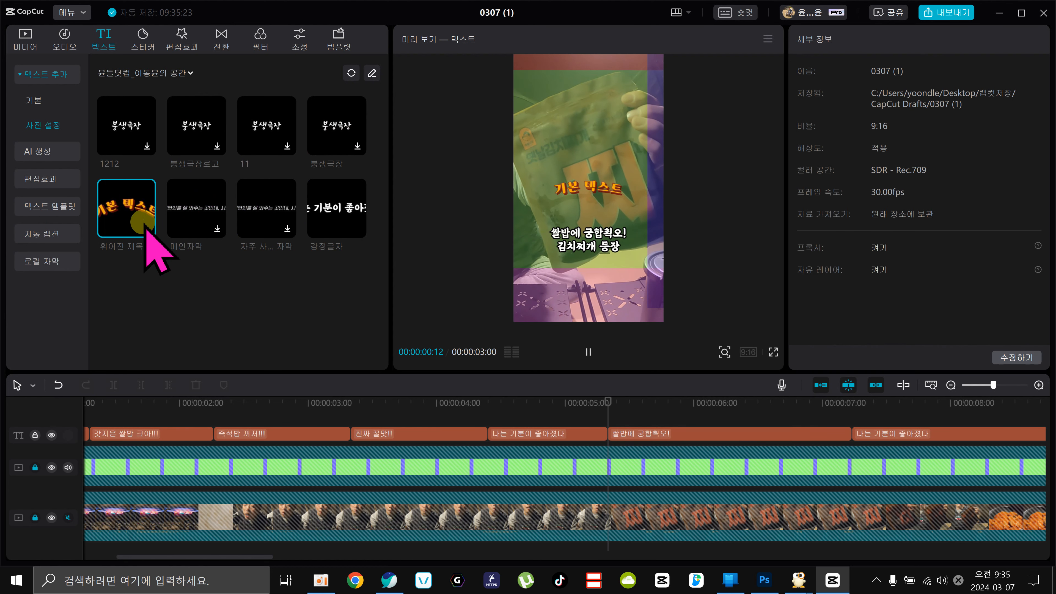
click(146, 228)
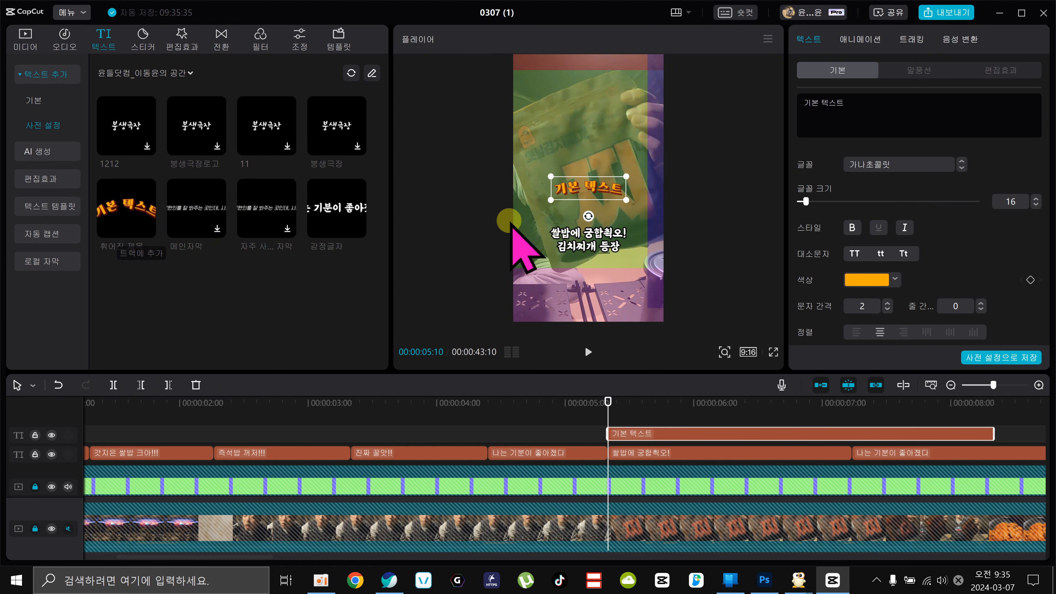
drag(626, 202, 672, 226)
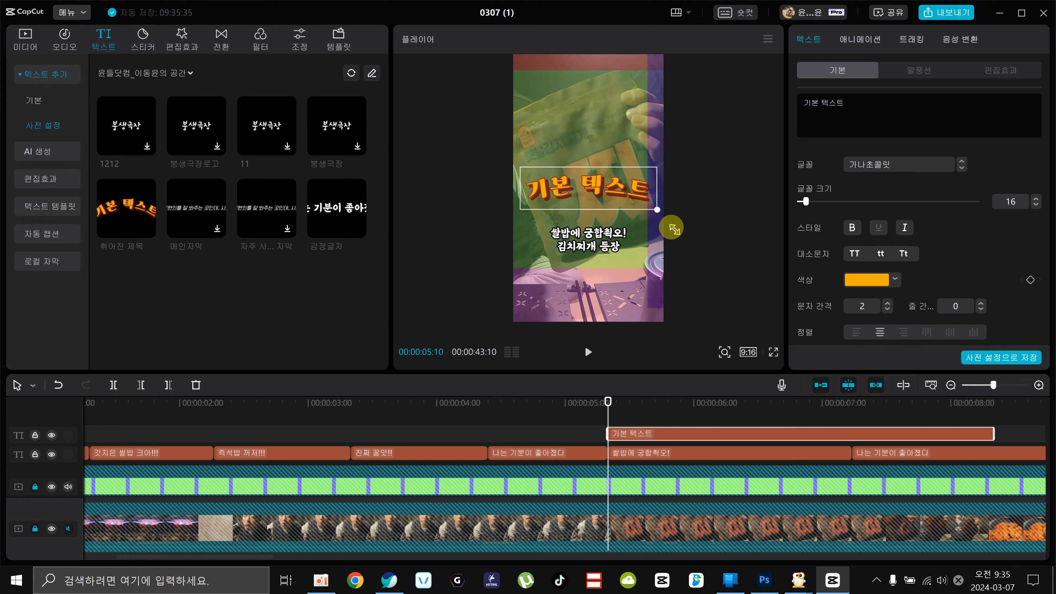
drag(625, 192, 627, 115)
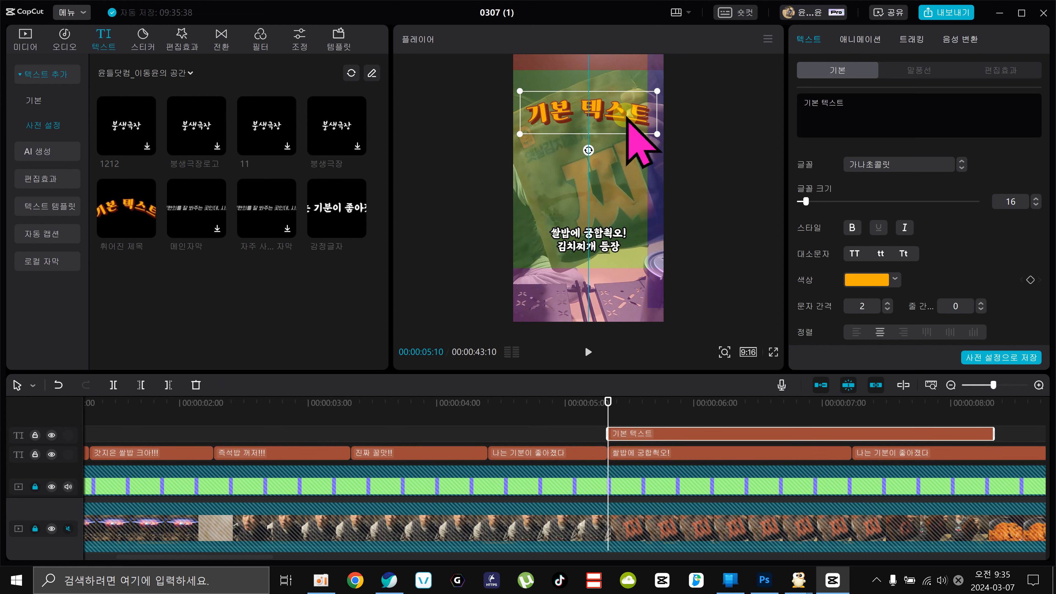
Replace the new title's placeholder text with "아빠식당"
double_click(625, 115)
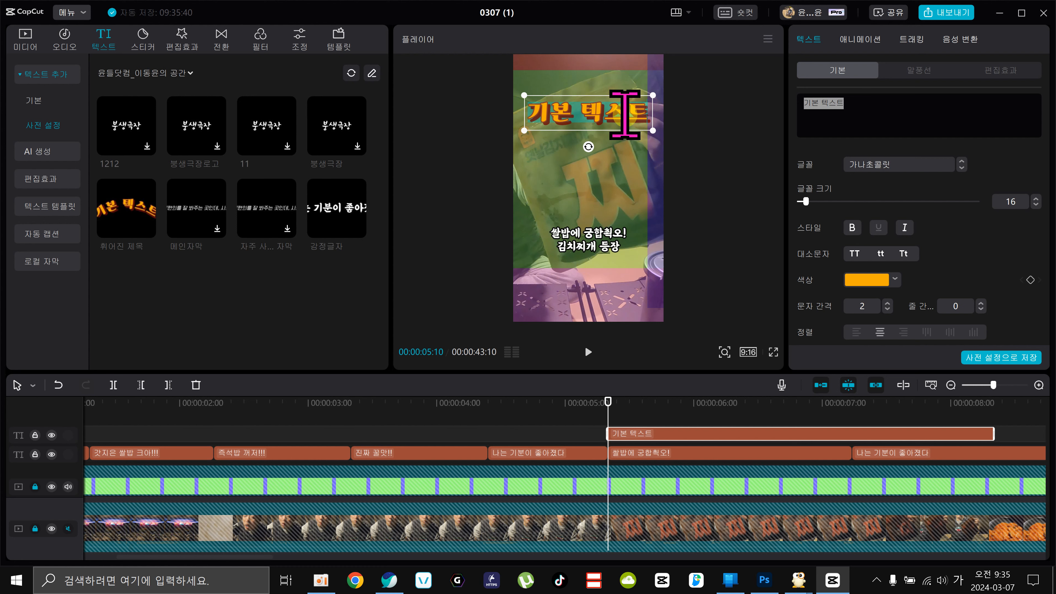
text(아빠식당)
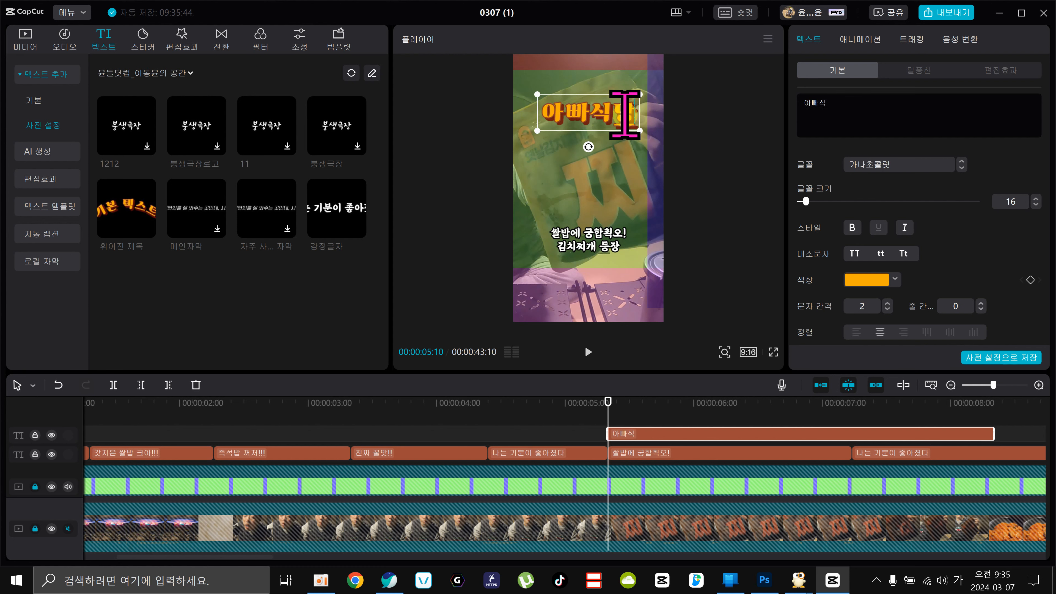
click(678, 189)
click(590, 118)
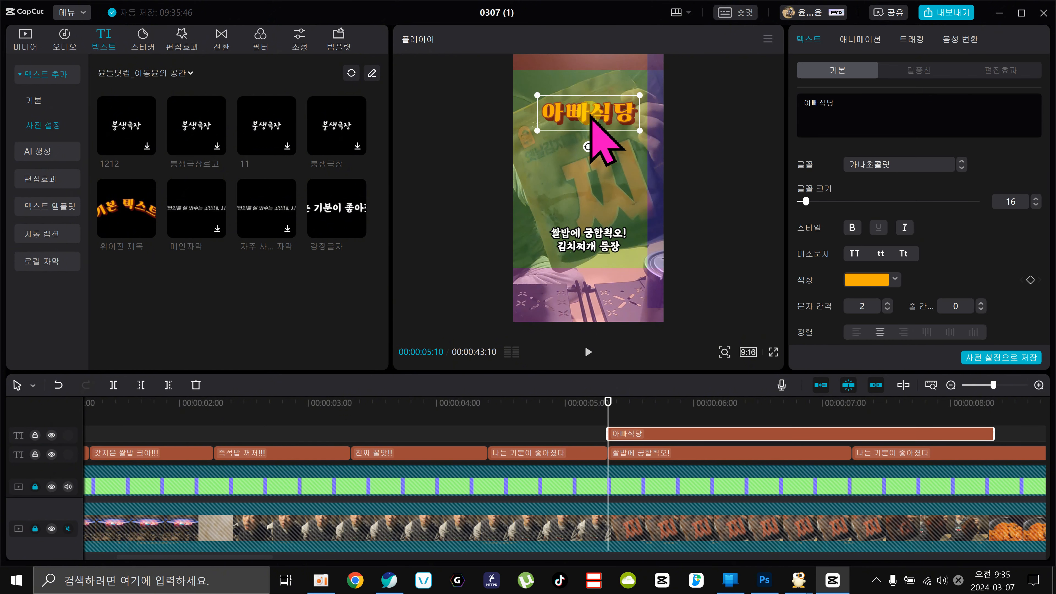
click(687, 160)
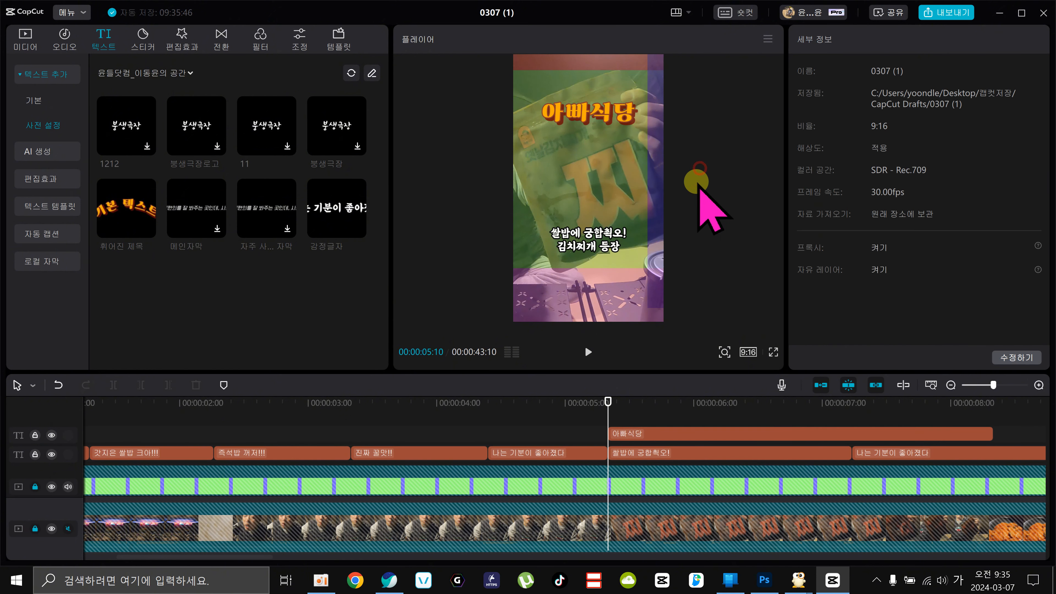
Increase the curve strength of the "아빠식당" title to 79°
click(600, 113)
scroll(890, 287, down, 5)
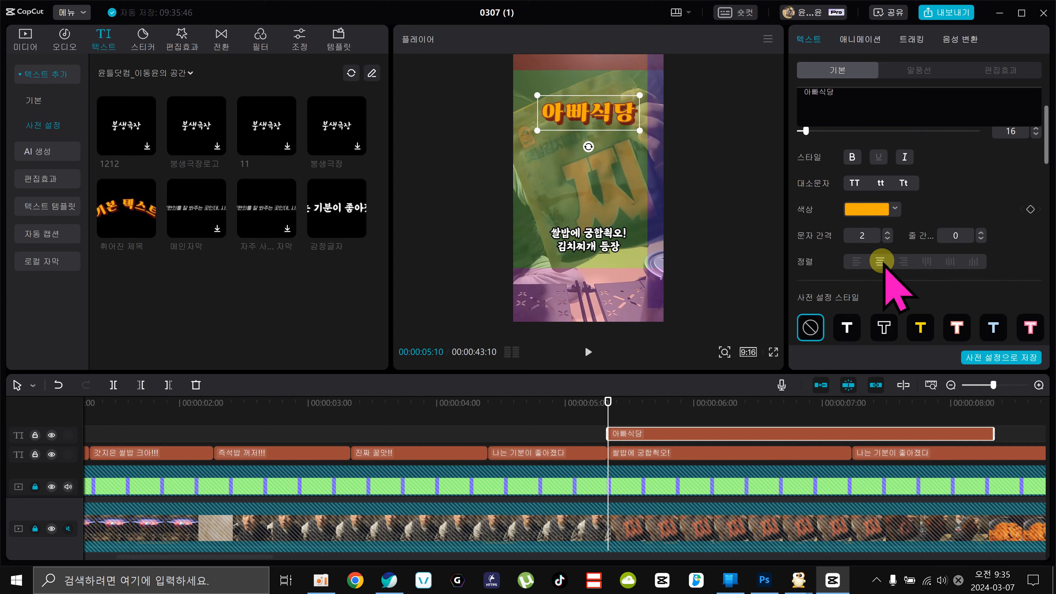
scroll(881, 266, down, 5)
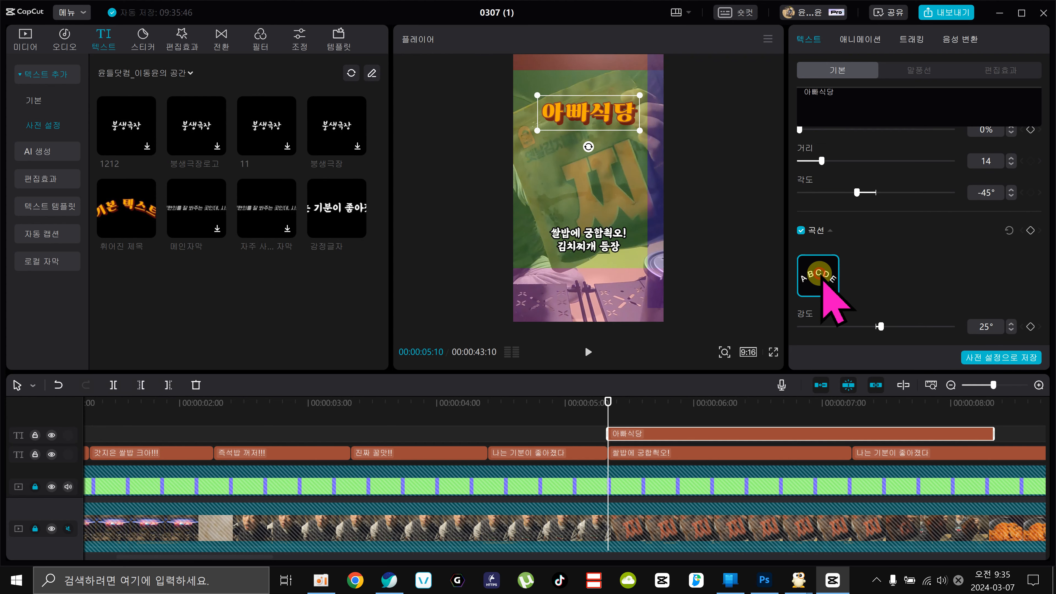
drag(879, 326, 892, 327)
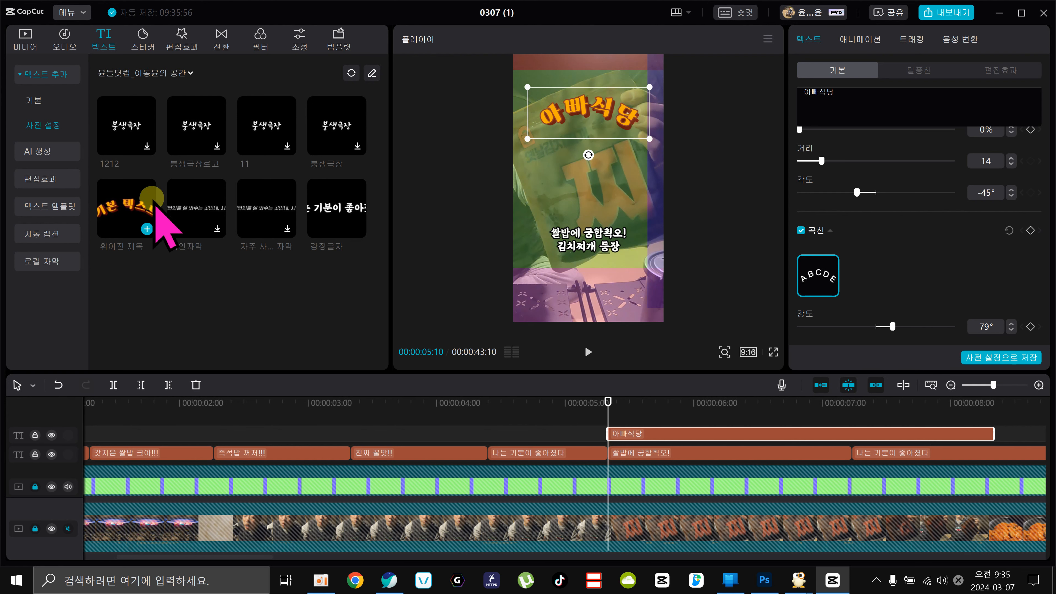
Add a second 휘어진 제목 preset at 00:00:05:10 and change its text to "옛날김치찌개"
click(147, 229)
double_click(609, 193)
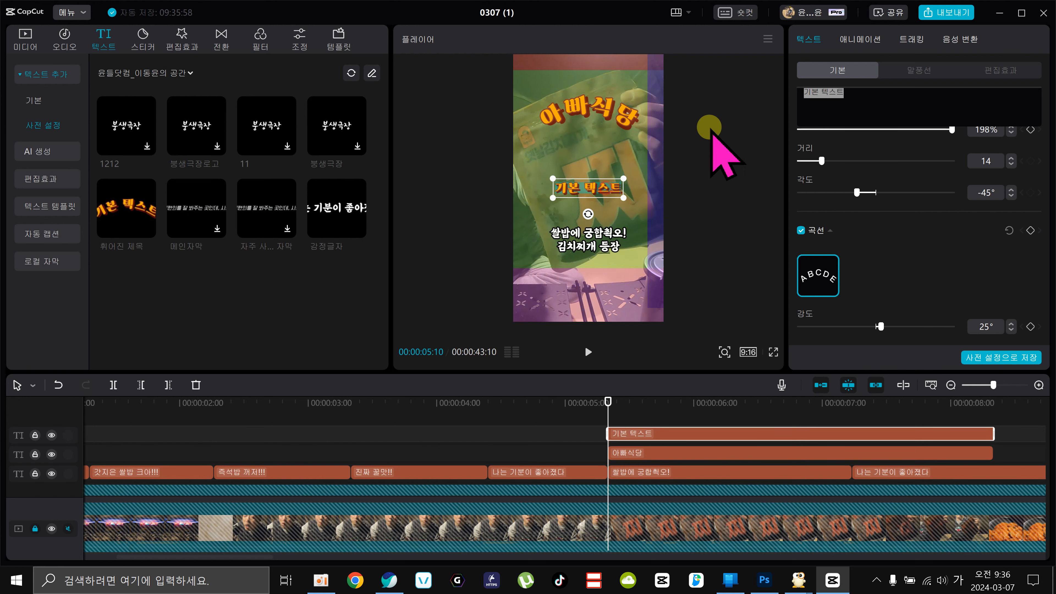
text(옜ㄴ)
key(BackSpace)
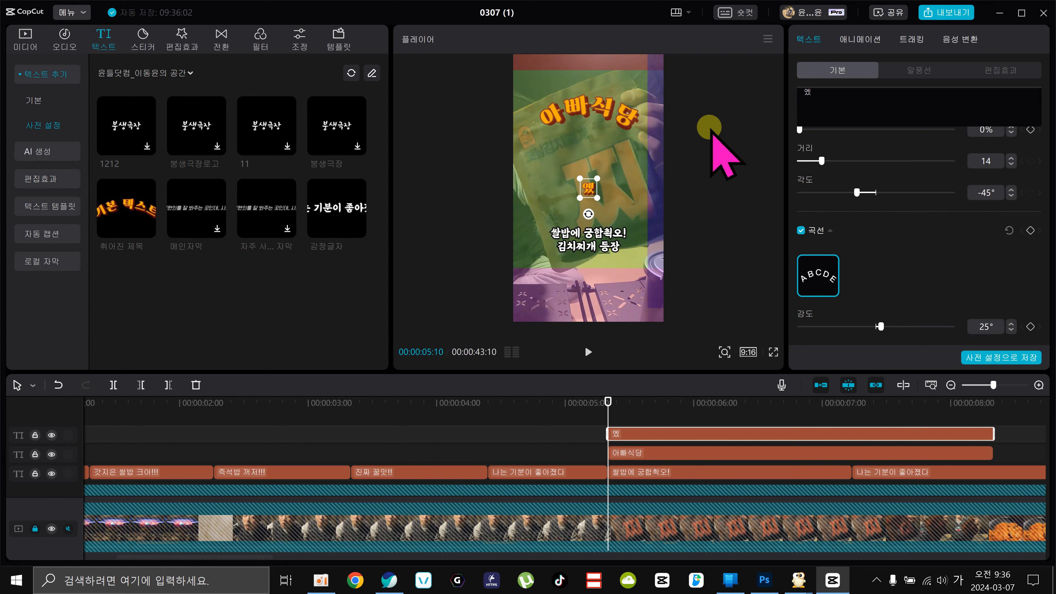
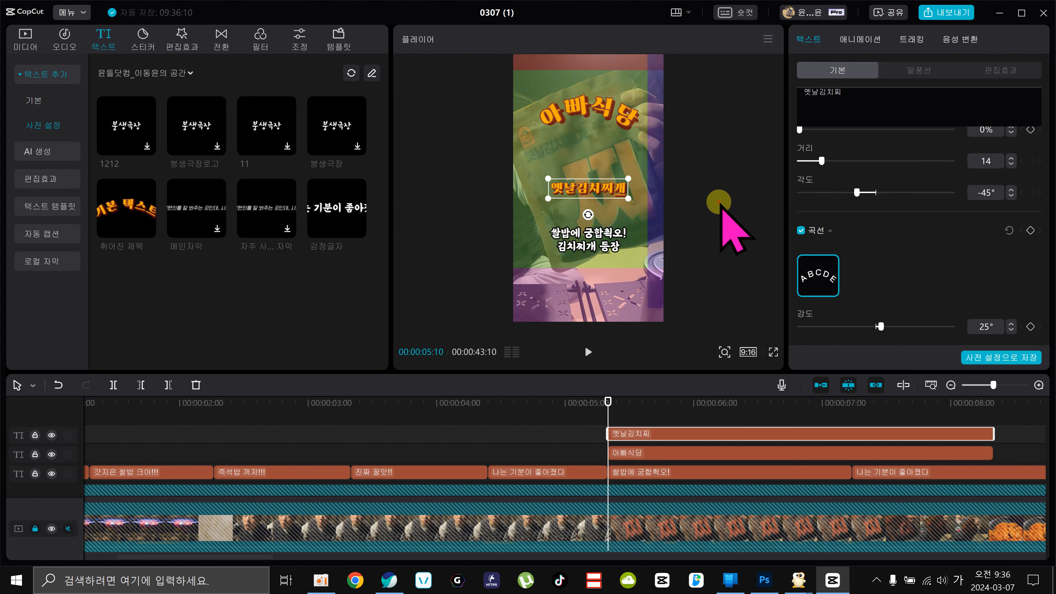
click(719, 208)
click(607, 190)
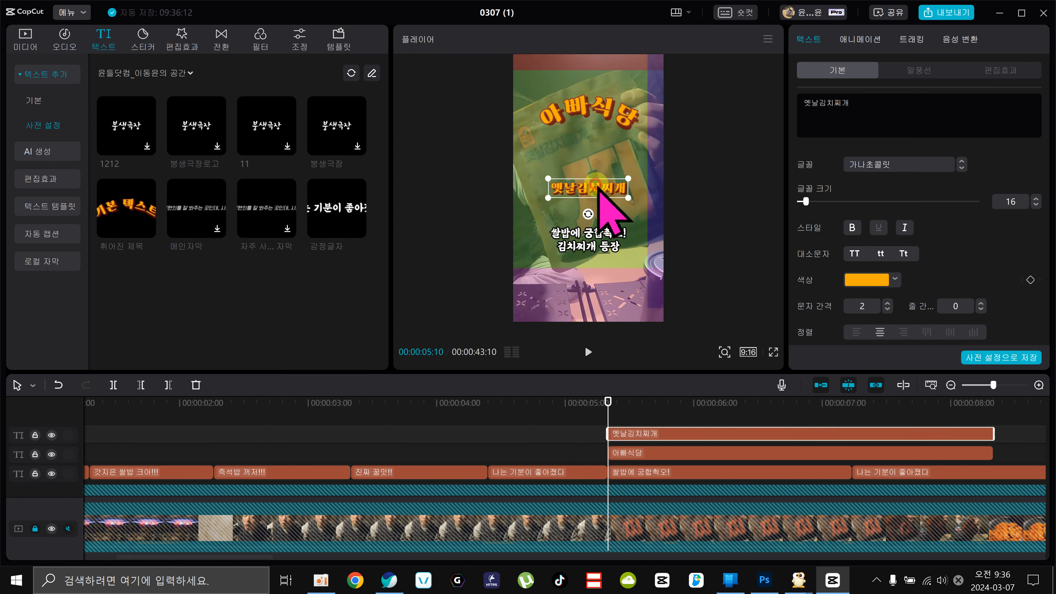
Set the curve strength of the "옛날김치찌개" title to 99° and move it directly beneath "아빠식당"
scroll(898, 316, down, 10)
scroll(843, 304, down, 1)
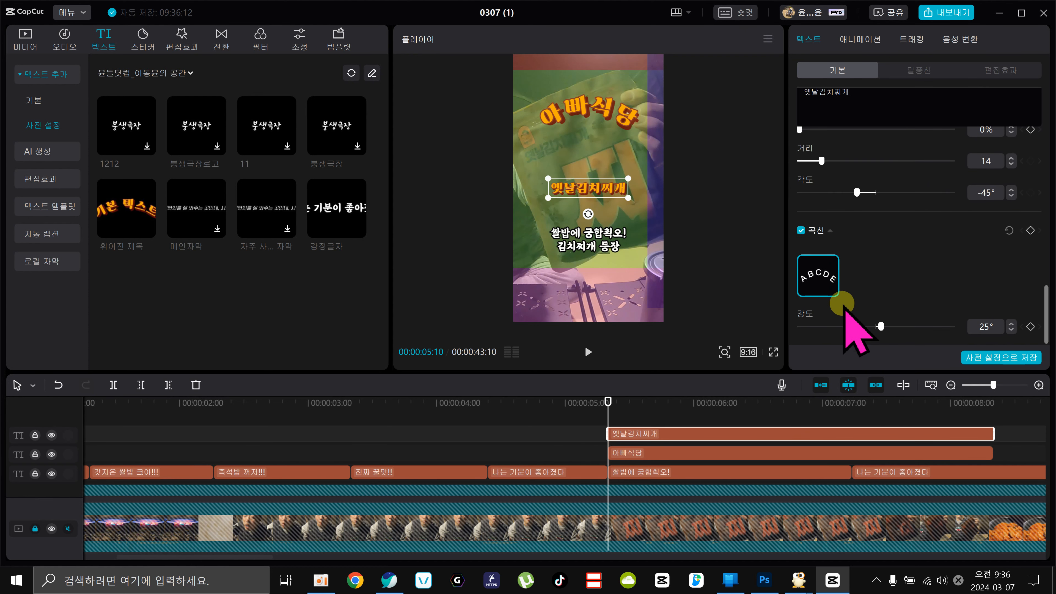
drag(879, 326, 897, 326)
drag(613, 179, 616, 133)
click(688, 122)
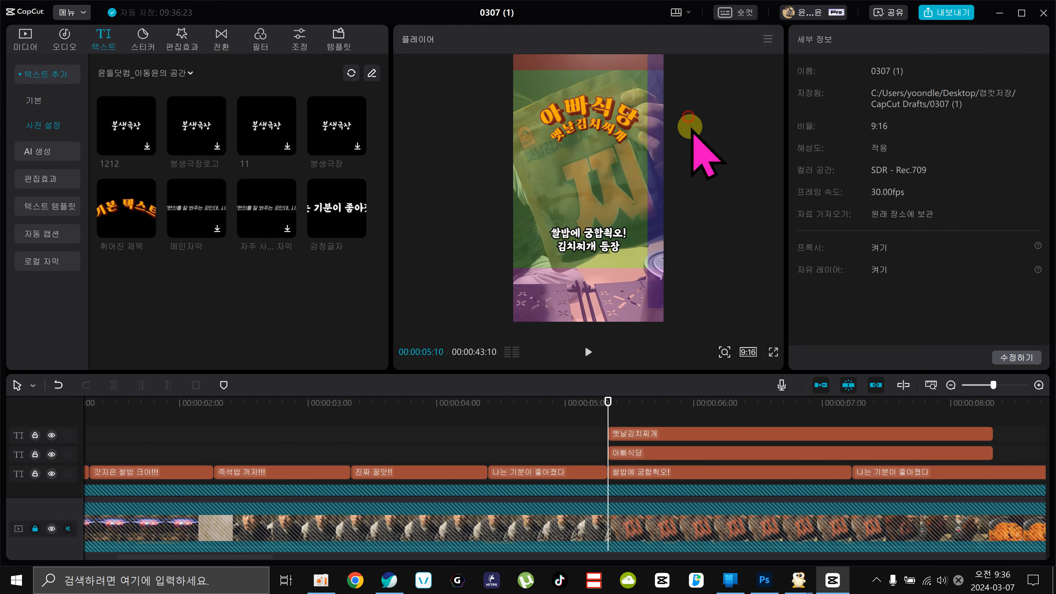
Turn off the curve effect on both the "옛날김치찌개" and "아빠식당" titles
click(630, 130)
click(692, 102)
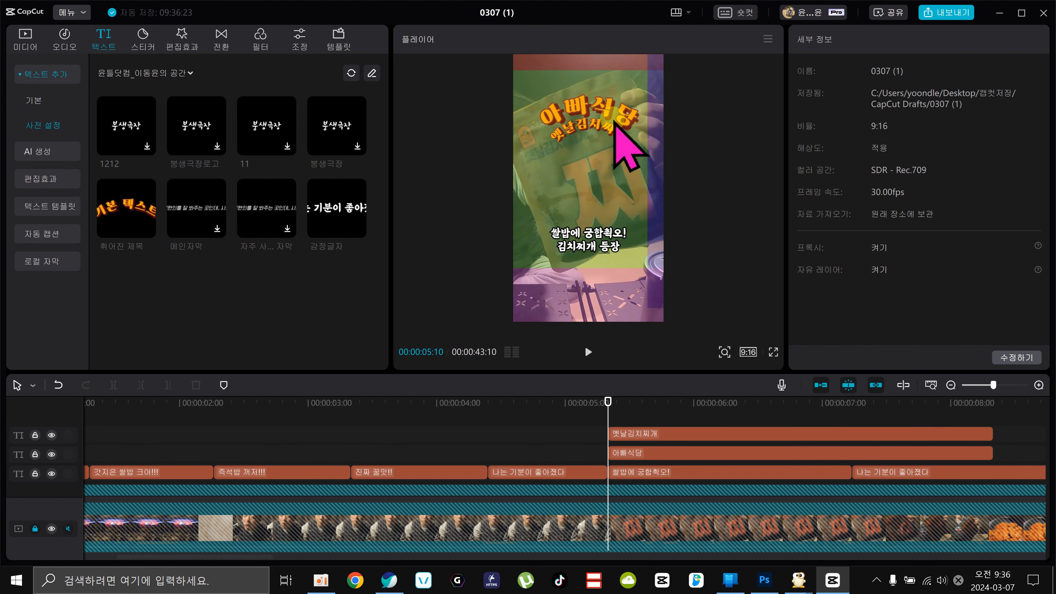
click(616, 121)
scroll(915, 310, down, 10)
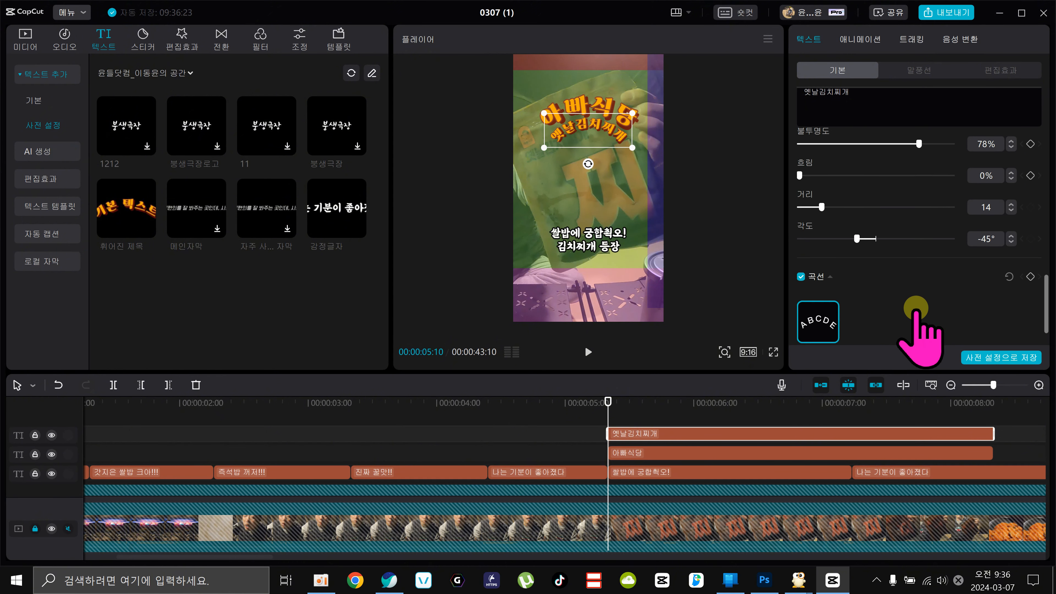
click(800, 230)
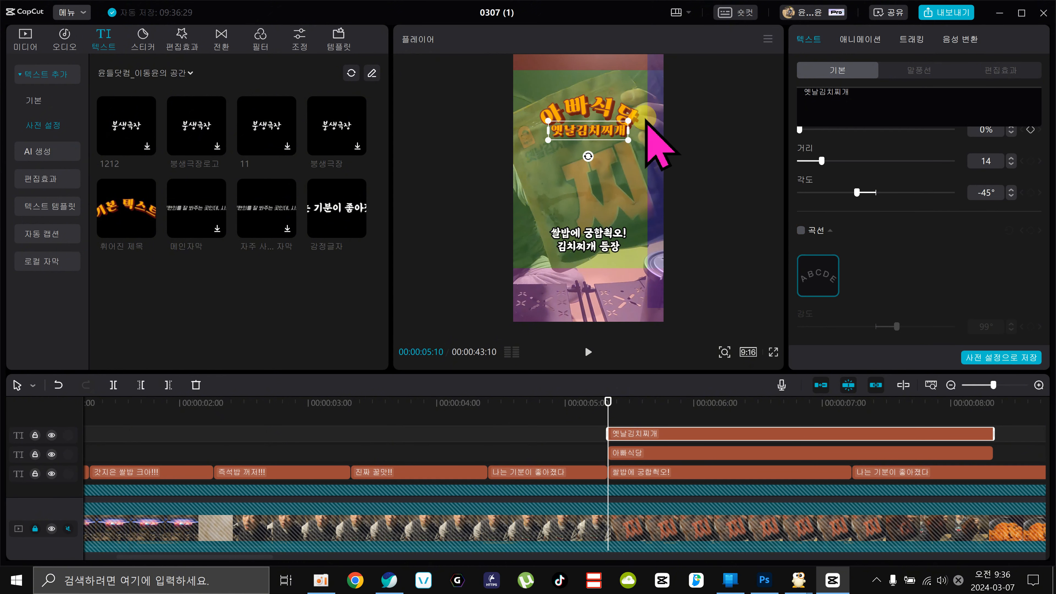
click(634, 118)
click(800, 230)
click(698, 95)
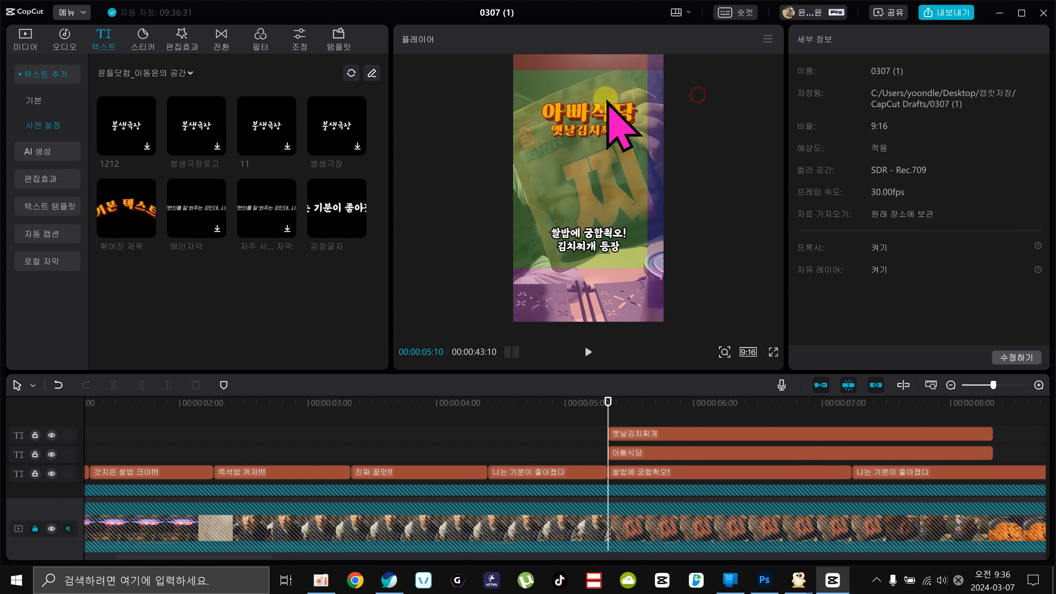
Shrink the "아빠식당" title and enlarge "옛날김치찌개" so the lower line is the wider one
click(615, 119)
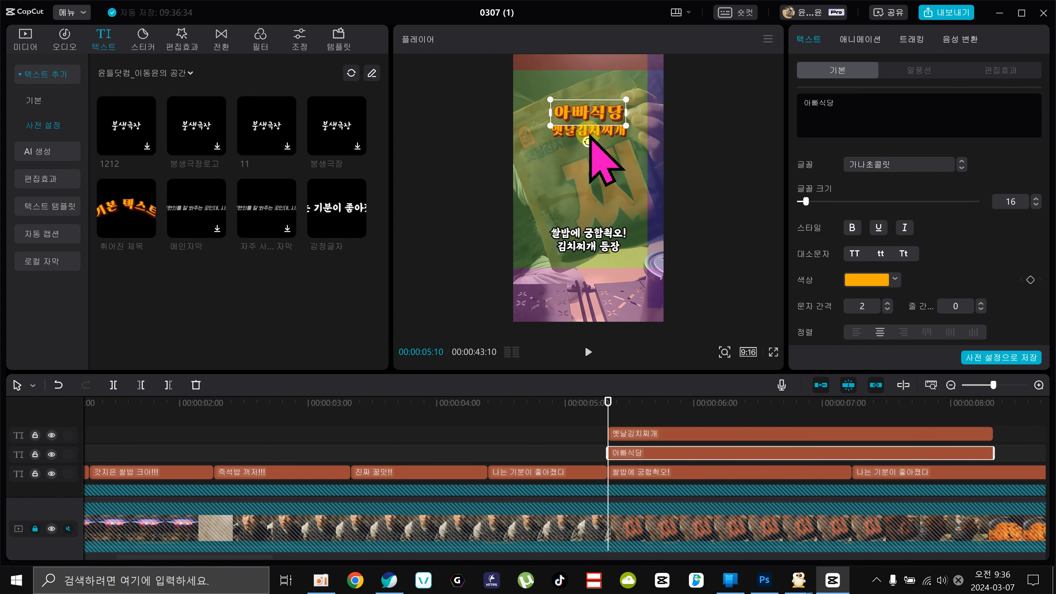
click(611, 137)
drag(630, 139, 653, 146)
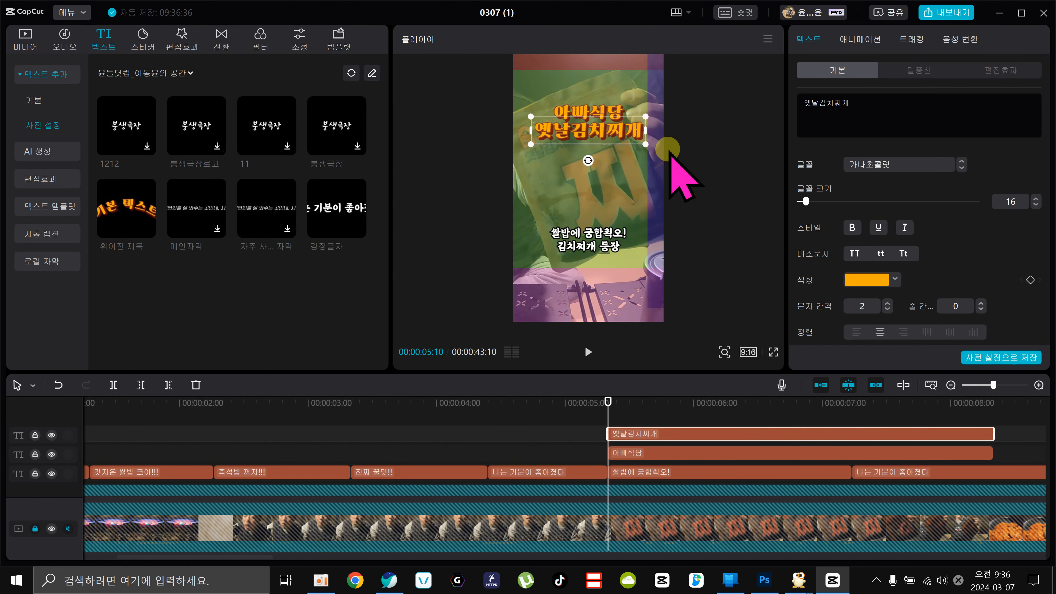
click(674, 166)
Select both title lines together and move them up to the top edge of the green safe area
click(596, 129)
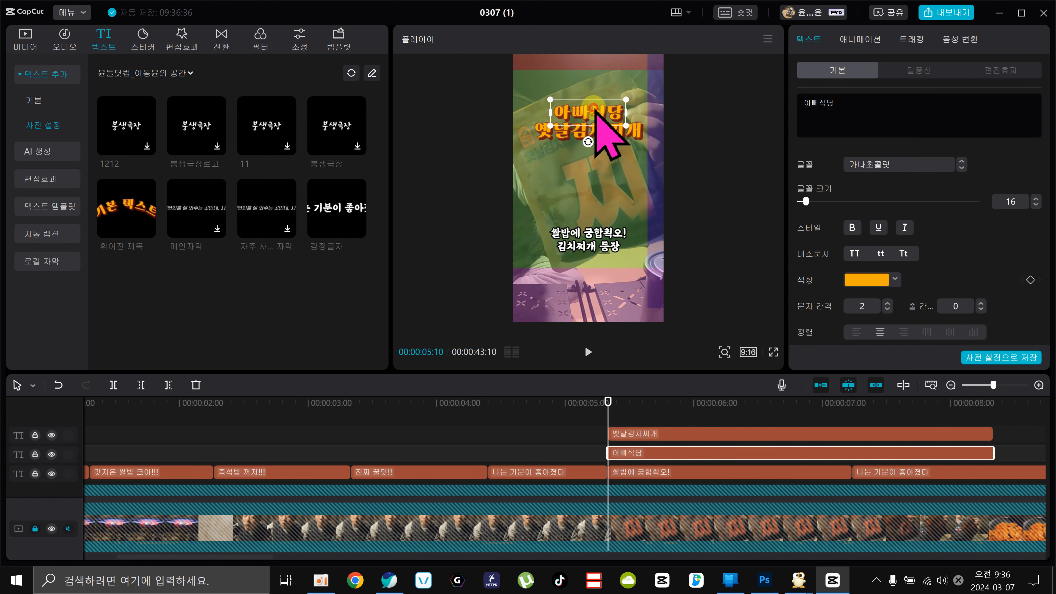
ctrl+click(583, 110)
drag(602, 124, 604, 94)
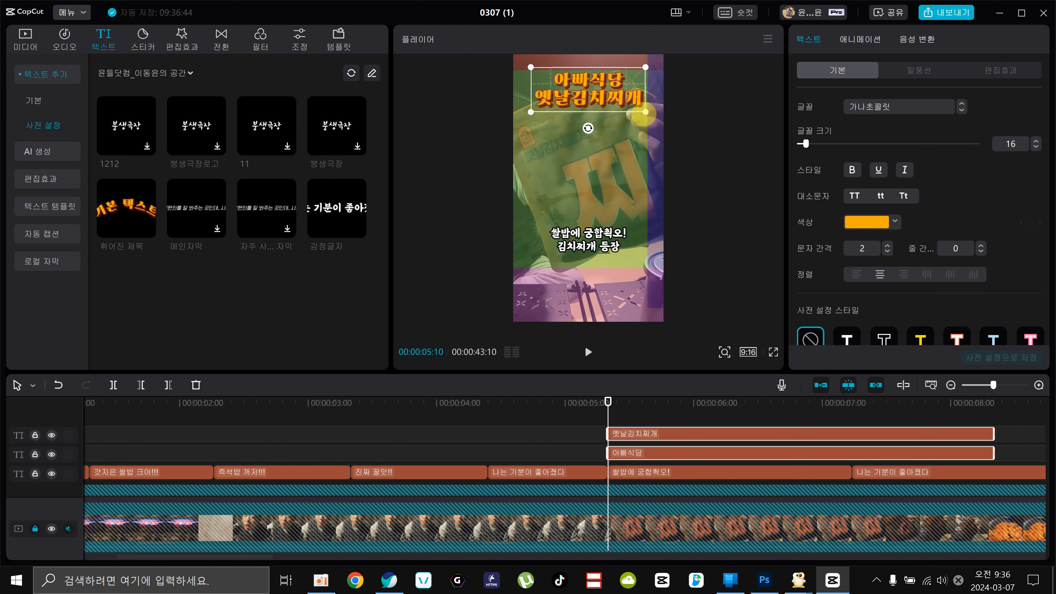
click(726, 127)
Play back from 00:00:05:05 to check the two-line title and the caption over the bag shot
click(587, 405)
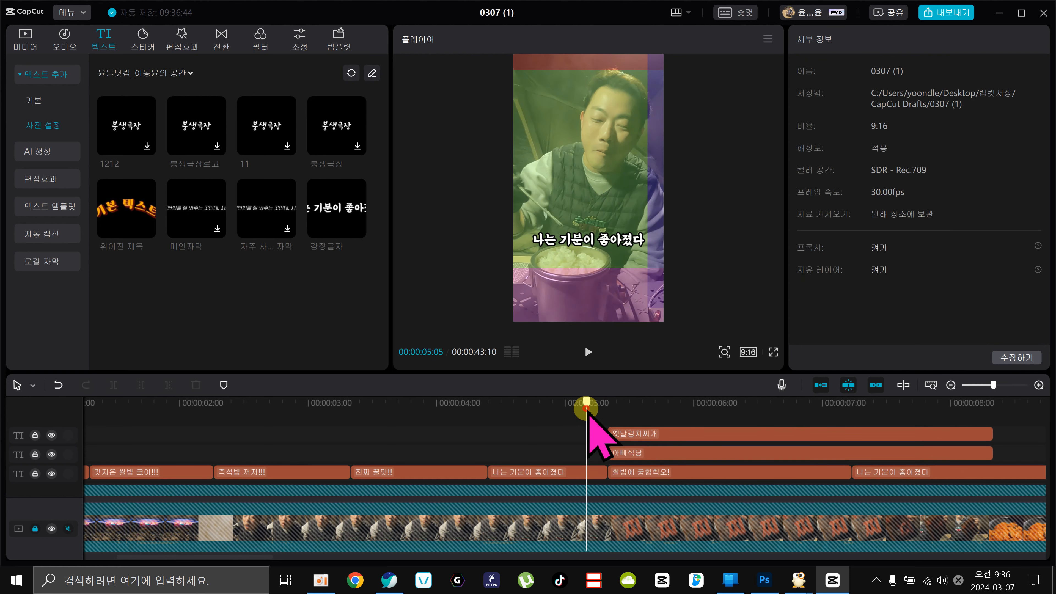
key(space)
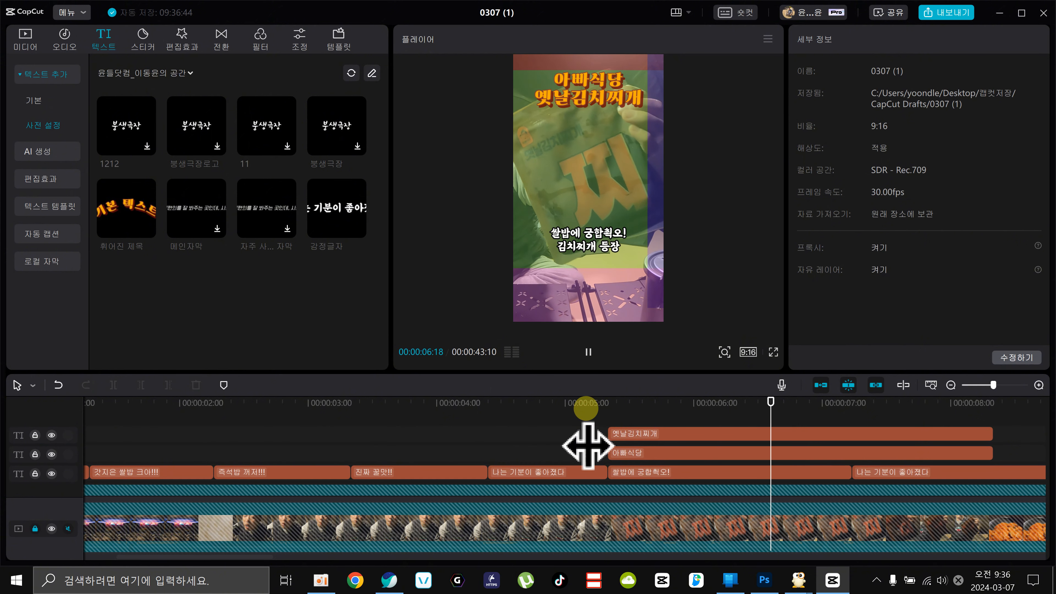
click(622, 211)
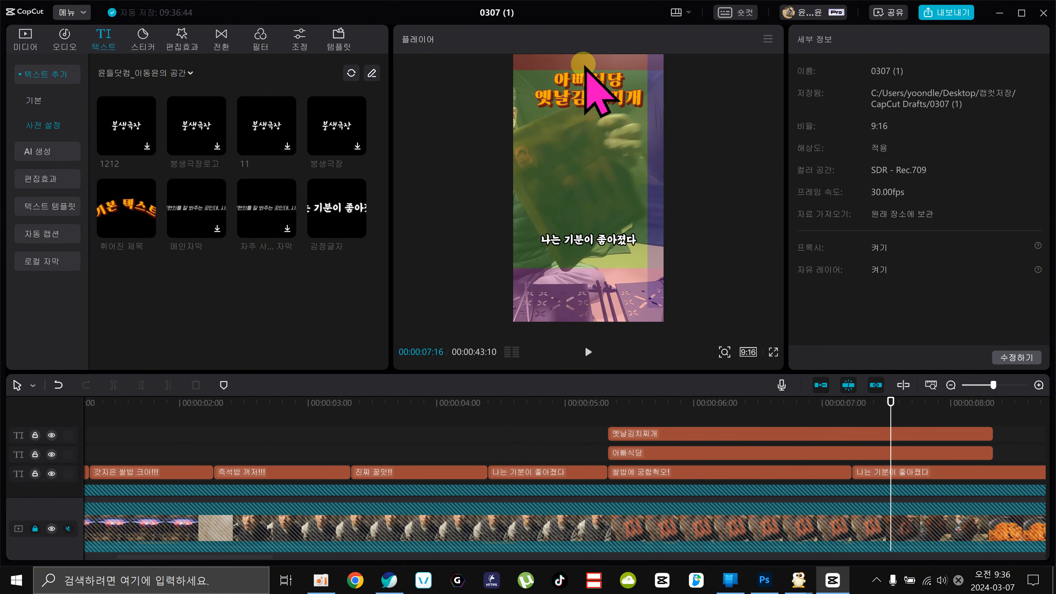
Apply the "왼쪽…노출" reveal as the In animation on both the "아빠식당" and "옛날김치찌개" titles
click(673, 434)
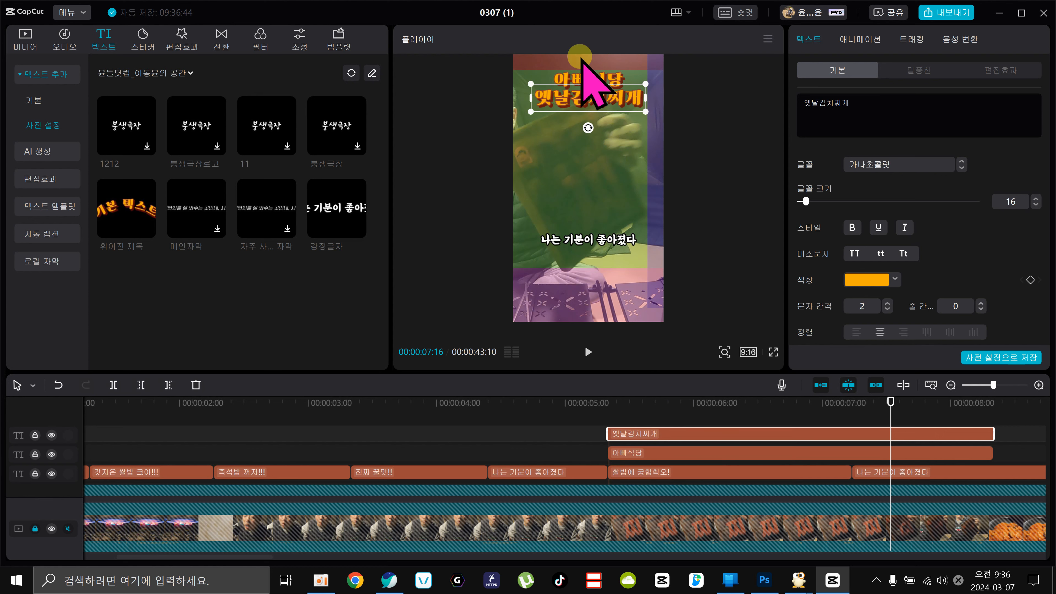
click(649, 454)
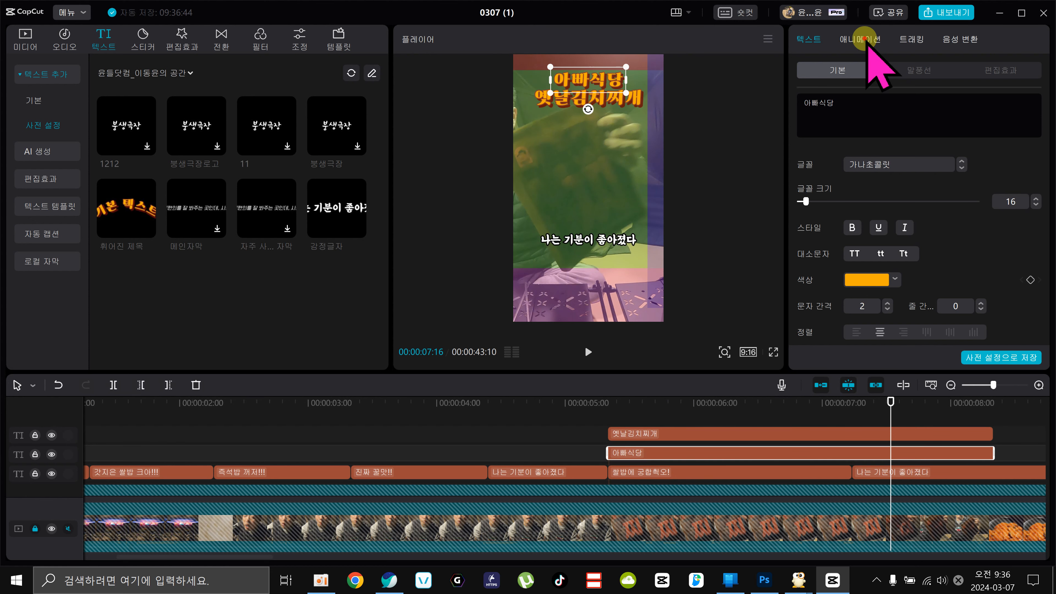
click(865, 39)
click(824, 74)
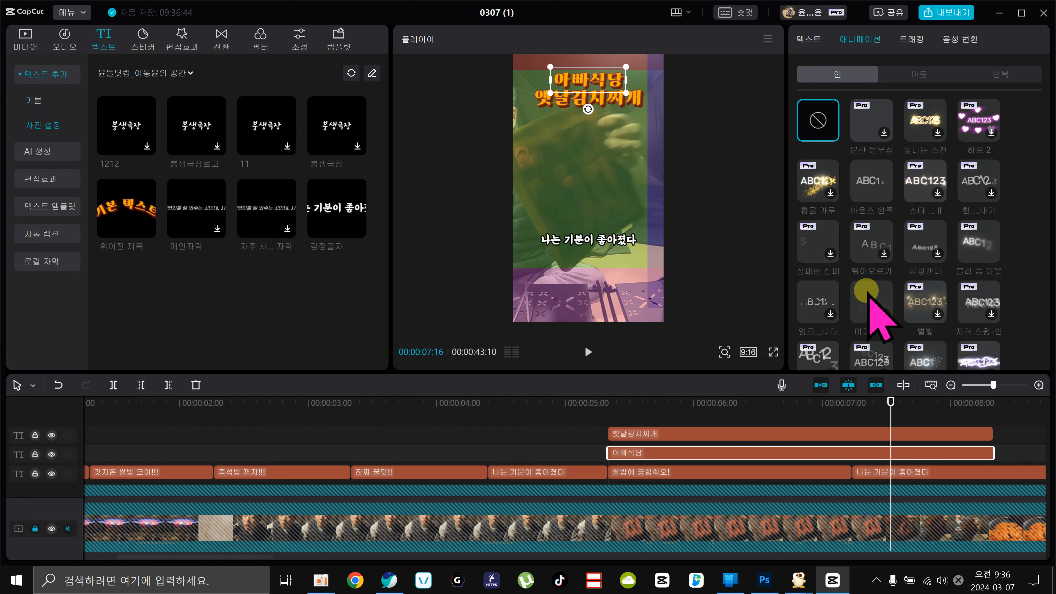
scroll(873, 297, down, 1)
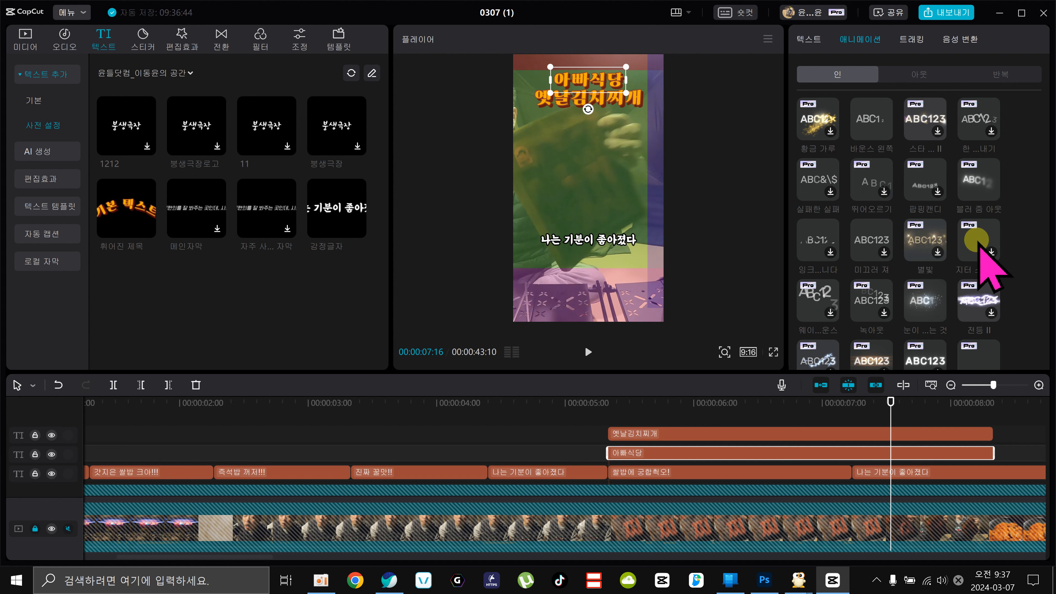
scroll(886, 289, down, 2)
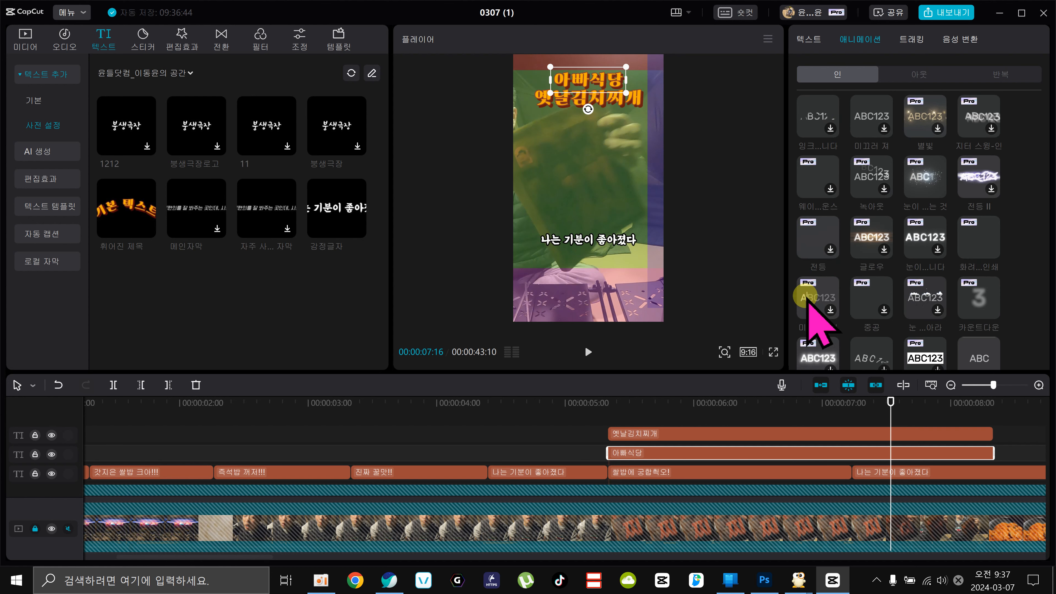
scroll(932, 300, down, 2)
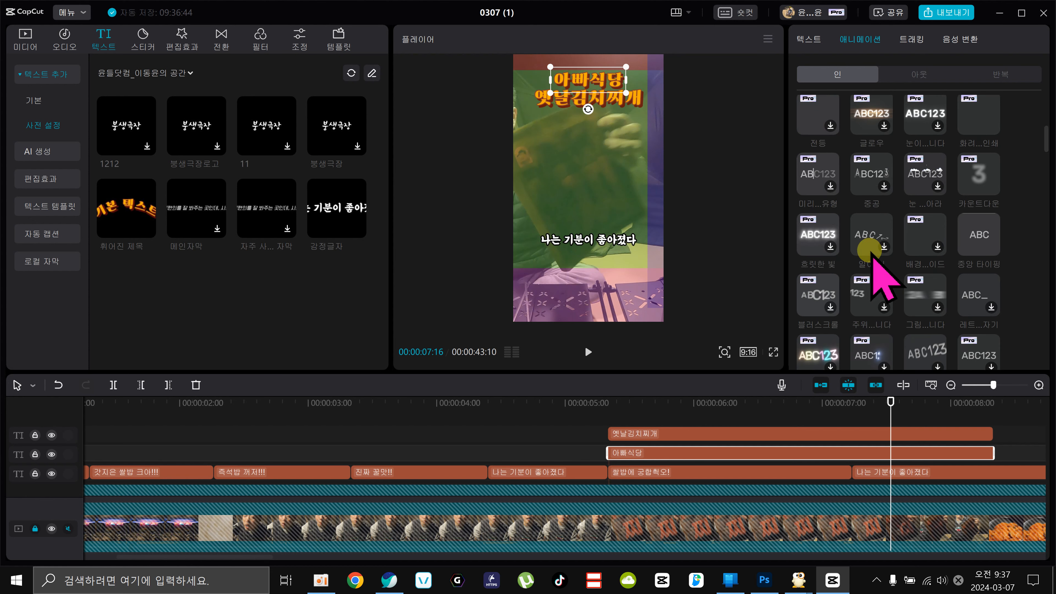
scroll(861, 267, down, 3)
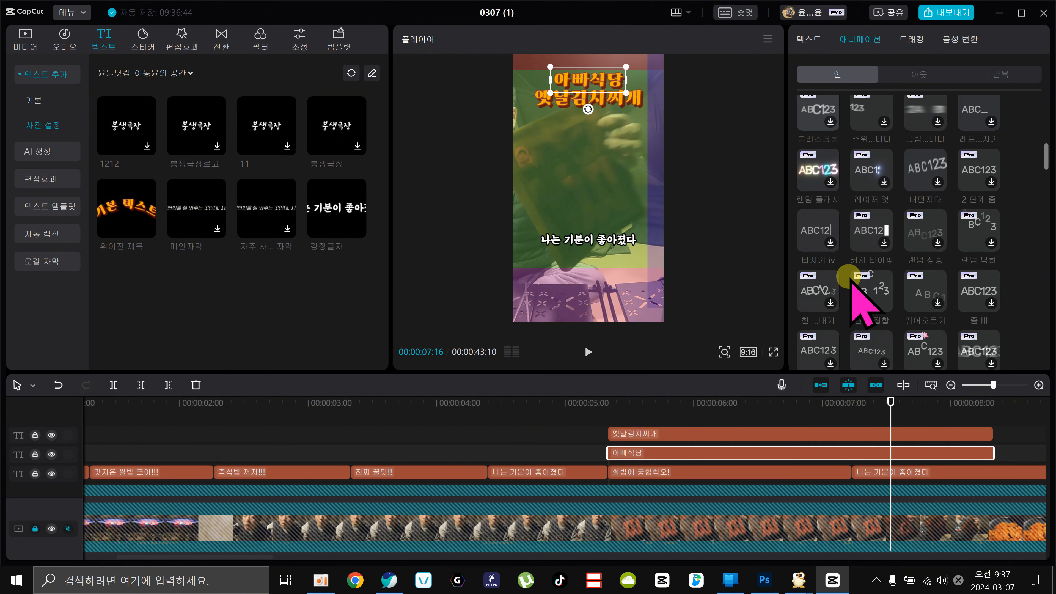
scroll(860, 293, down, 2)
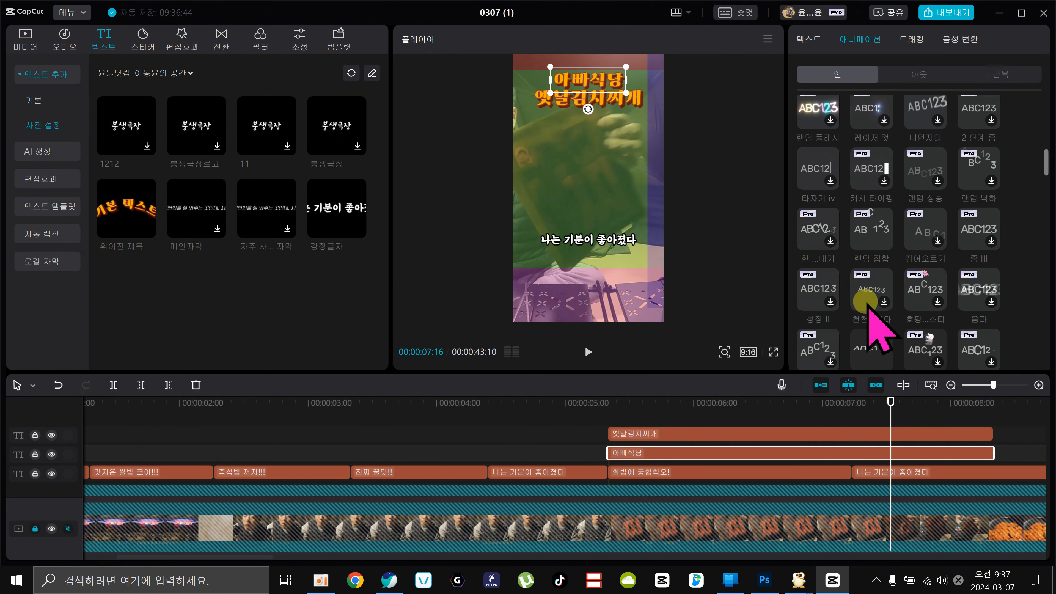
scroll(856, 306, down, 2)
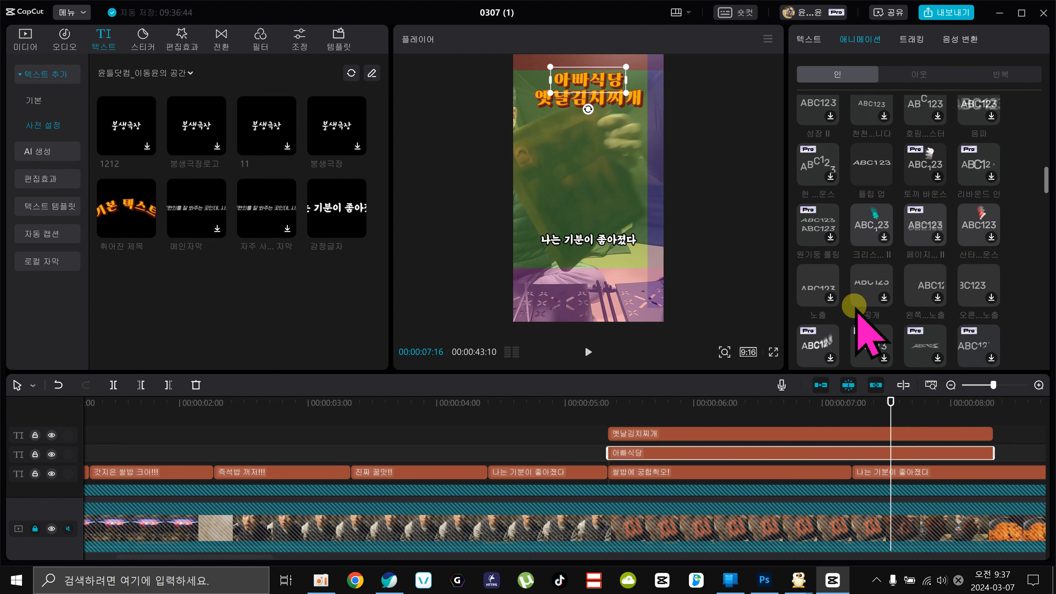
scroll(965, 316, down, 2)
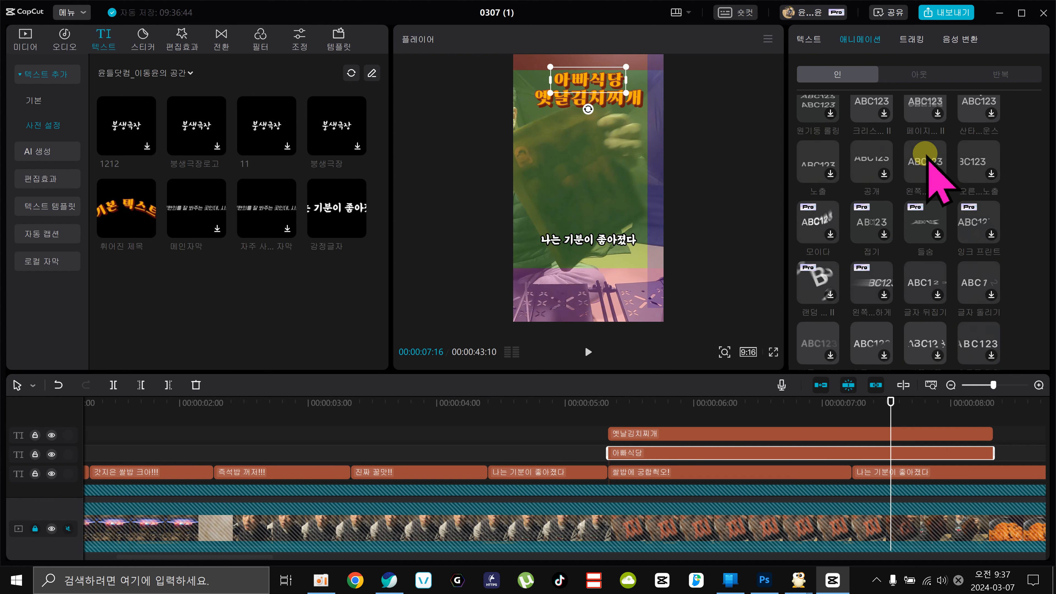
click(790, 434)
click(925, 160)
Trim the start of the "옛날김치찌개" title to about 00:00:05:14 so it enters after "아빠식당", and play the staggered entrance
drag(591, 403, 625, 428)
click(628, 453)
click(592, 405)
key(space)
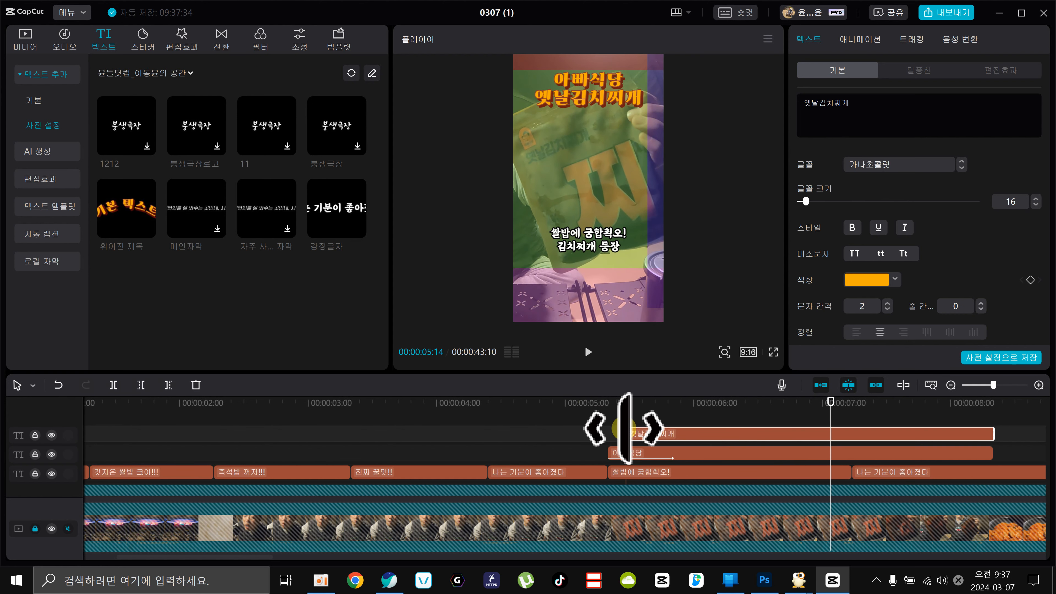
click(584, 402)
key(space)
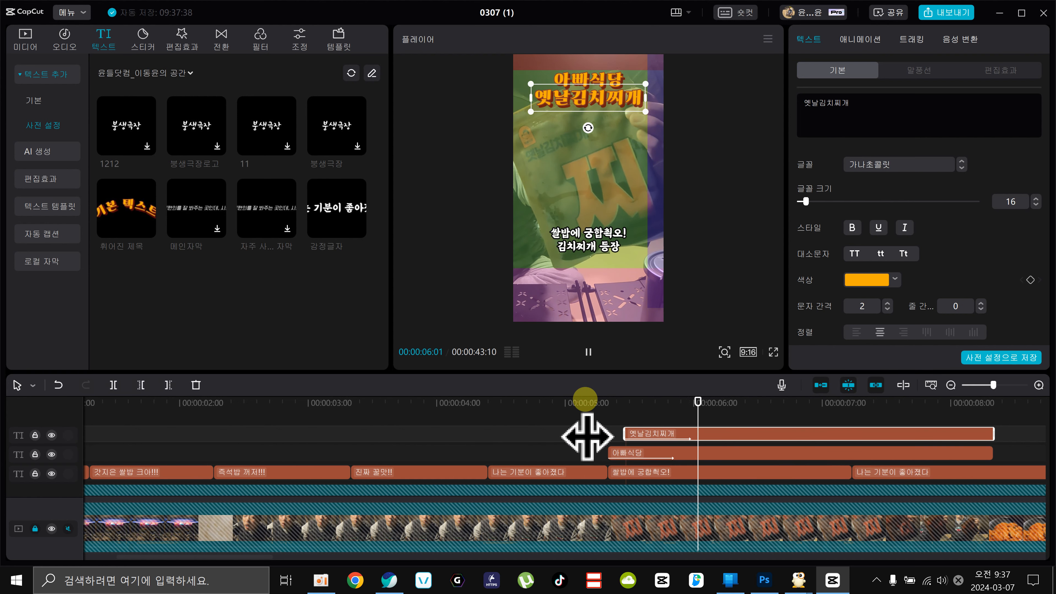
Trim the ends of both the "옛날김치찌개" and "아빠식당" titles to 00:00:08:05, where the kimchi bowl shot begins
key(space)
click(595, 403)
drag(594, 402, 626, 401)
key(space)
key(space)
drag(541, 432, 518, 432)
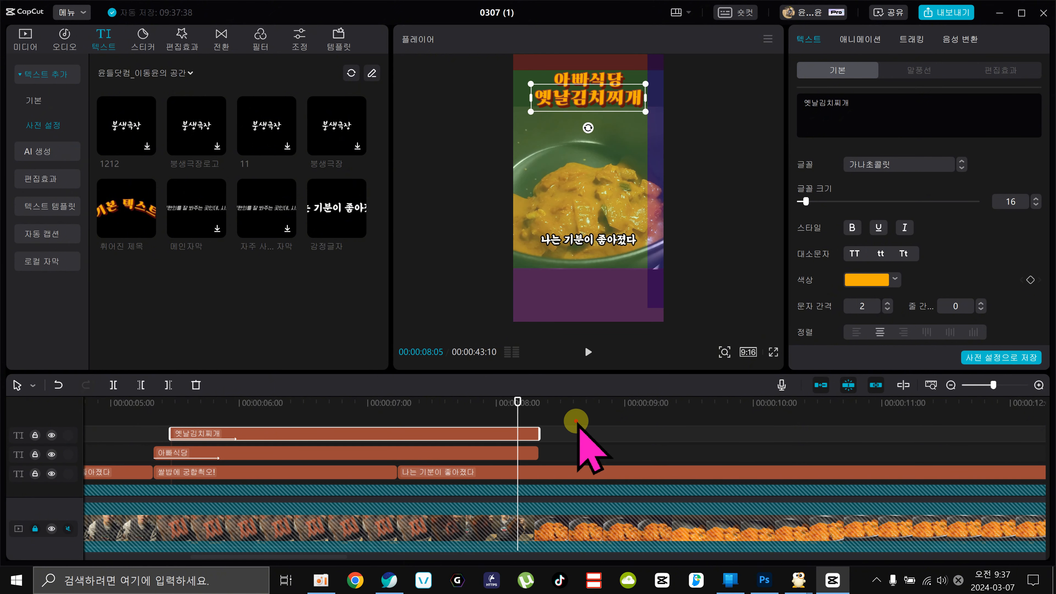
ctrl+click(522, 453)
drag(520, 458, 518, 456)
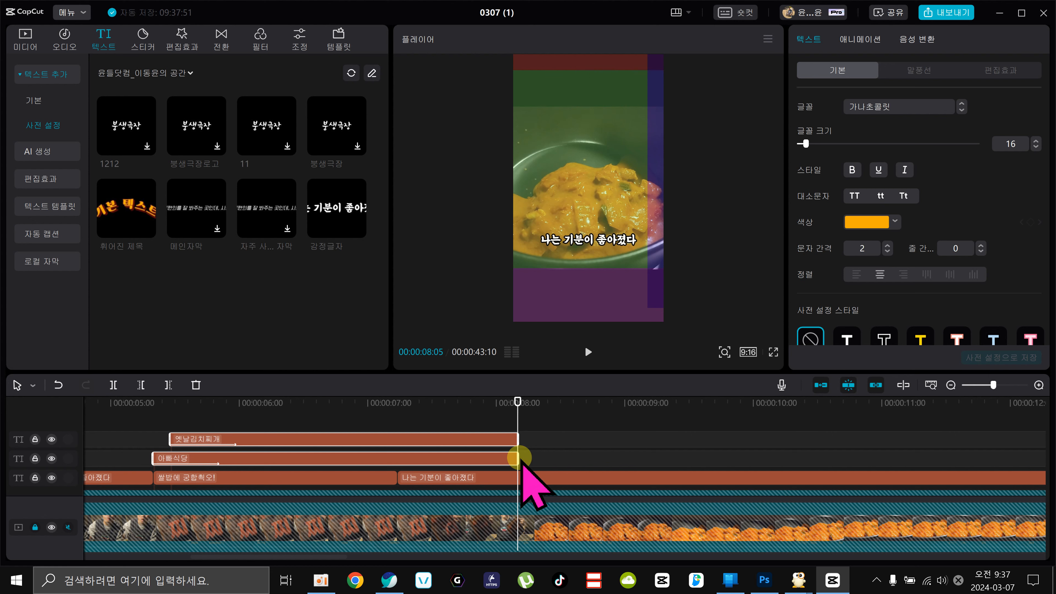
Extend the "김치찌개 등장" caption to the end of the two titles and start the following caption from there
drag(490, 401, 744, 449)
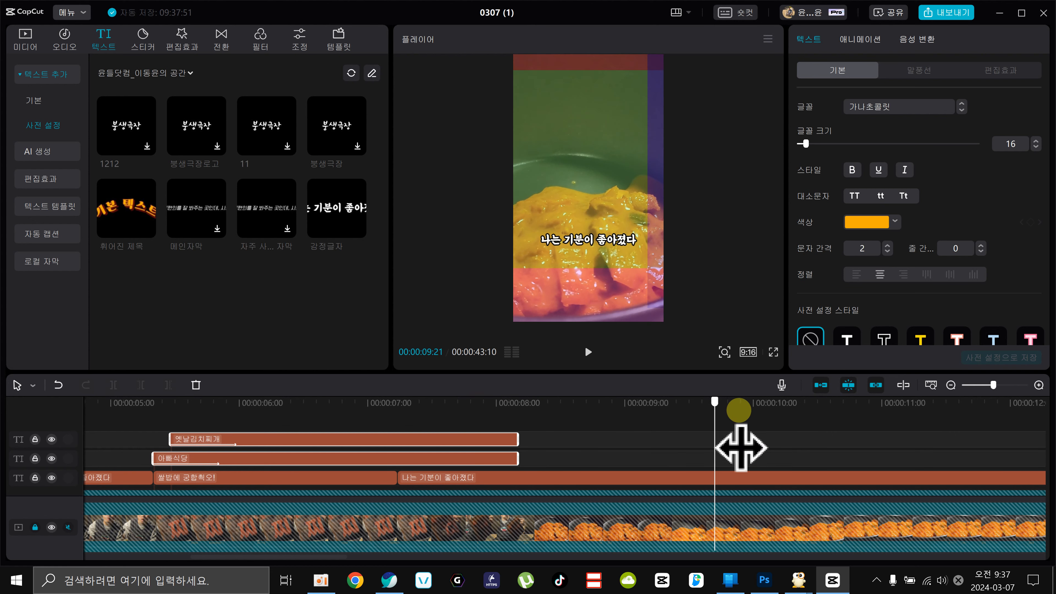
click(951, 385)
click(951, 384)
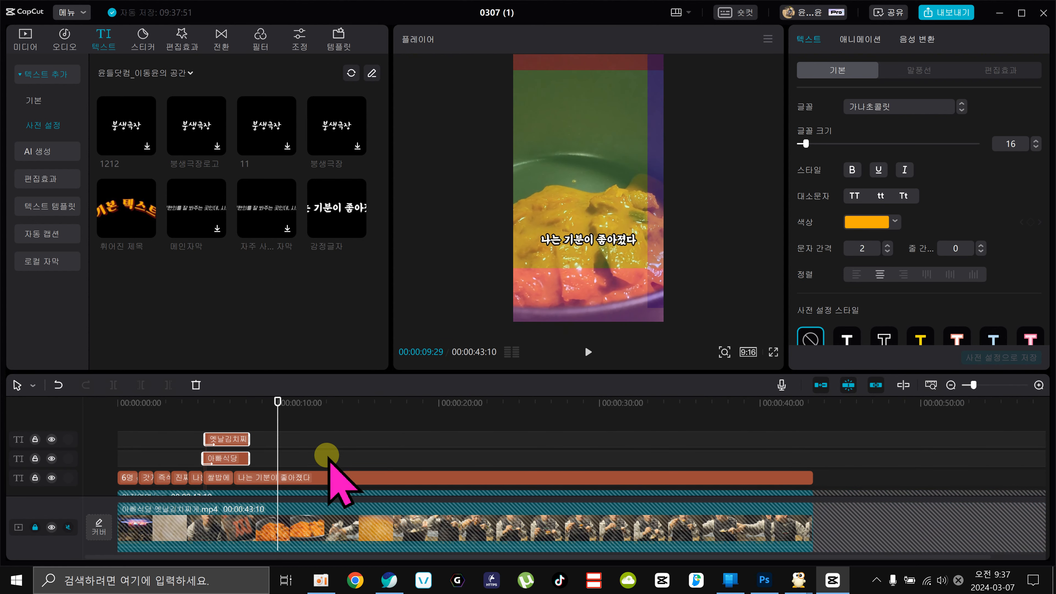
click(262, 474)
drag(278, 402, 213, 473)
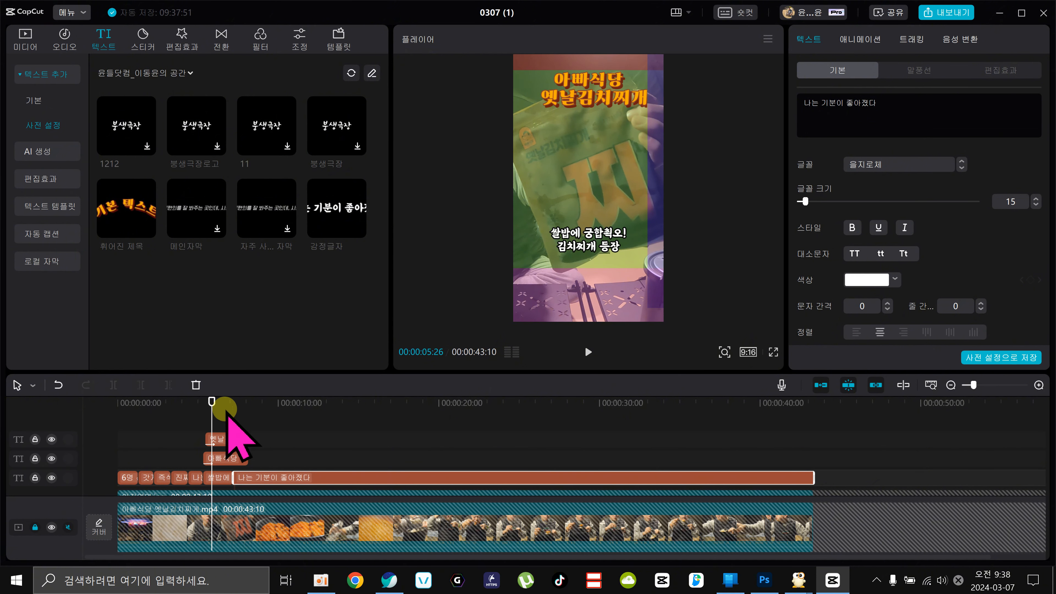
click(219, 477)
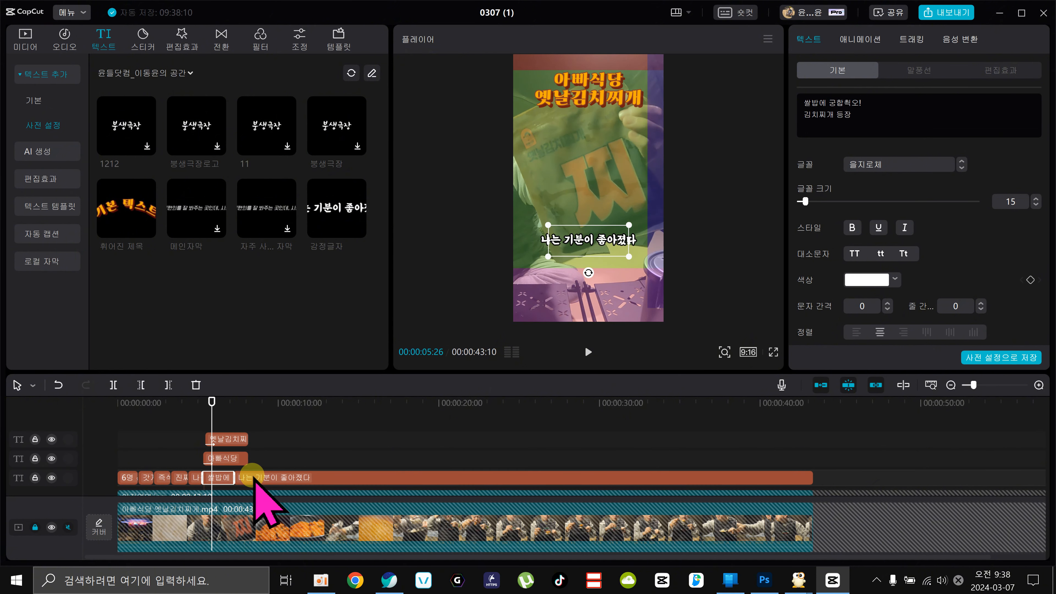
click(270, 478)
mouse_move(270, 477)
mouse_down()
mouse_move(283, 478)
mouse_move(248, 477)
mouse_up()
Split the last "나는 기분이 좋아졌다" caption at 00:00:11:00, where the kimchi bowl shot ends
drag(257, 400, 282, 402)
drag(284, 441, 302, 432)
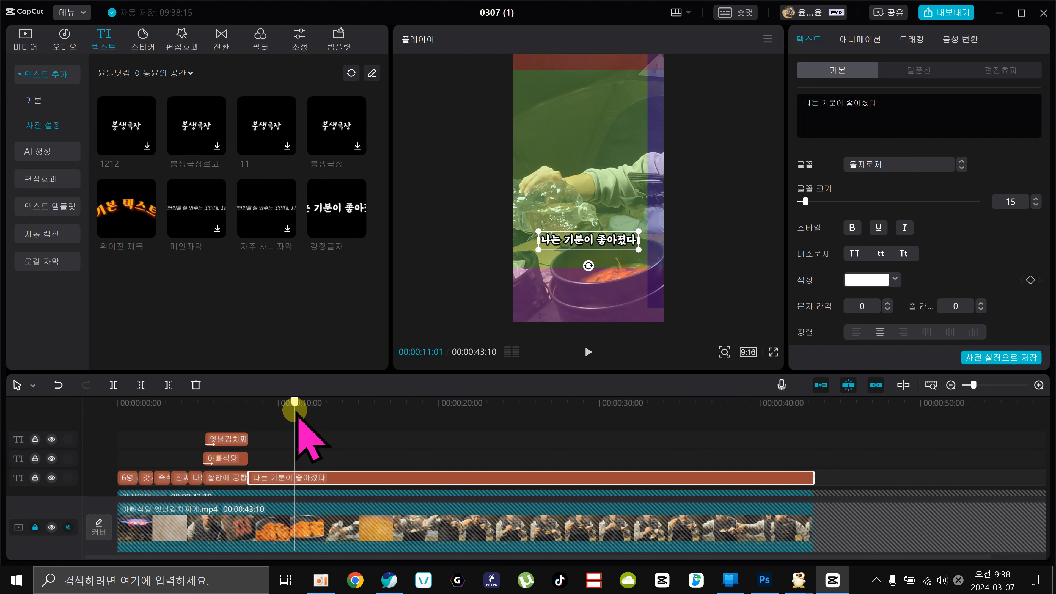
click(293, 477)
click(293, 477)
key(ctrl+b)
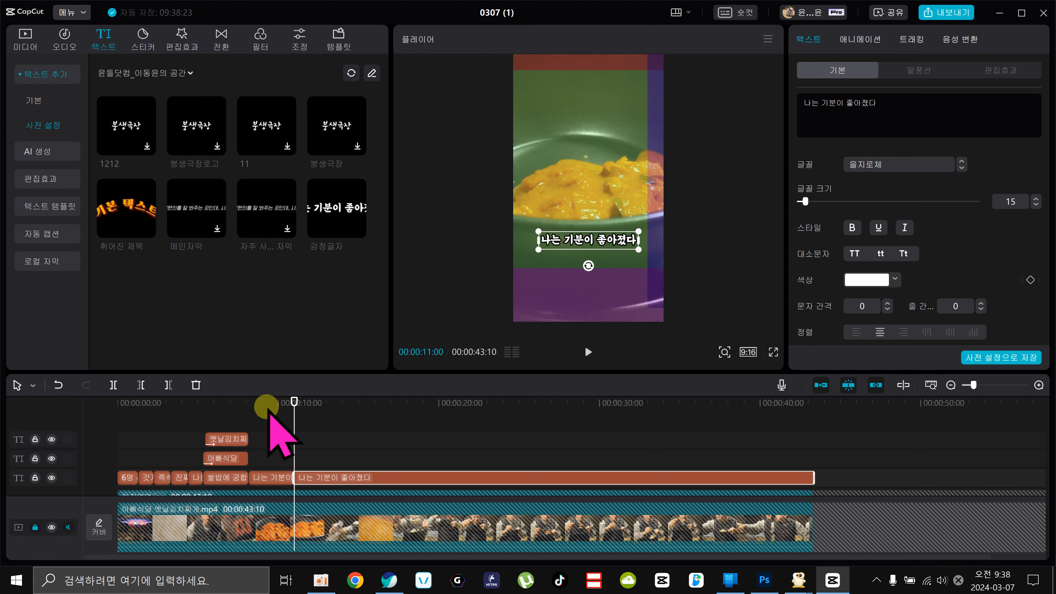
Rewrite the caption over the kimchi bowl shot as "응?? 김치볶음???"
click(263, 402)
click(266, 477)
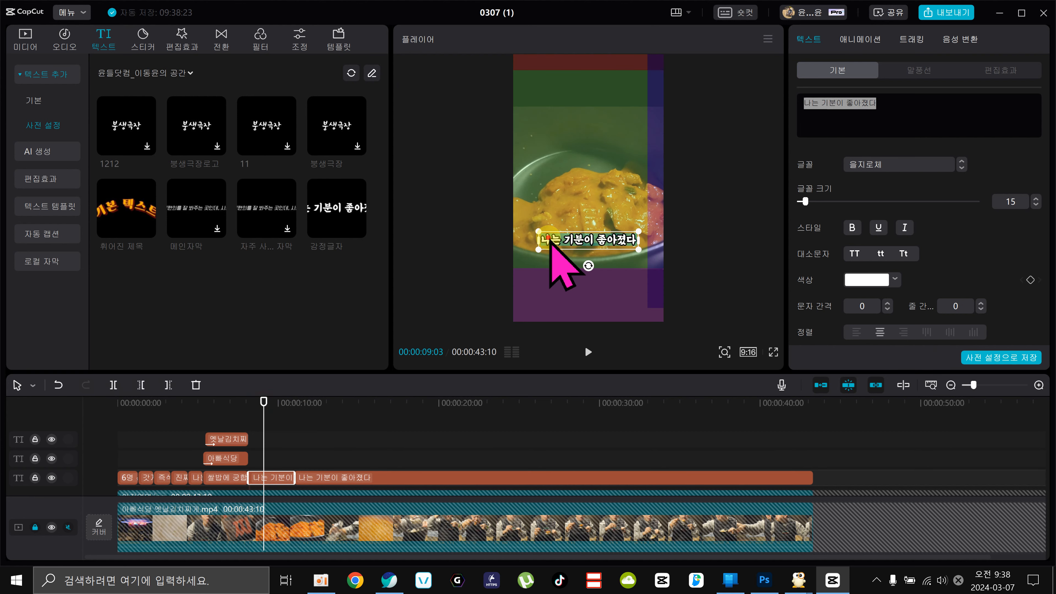
text(응?? 김치볶으)
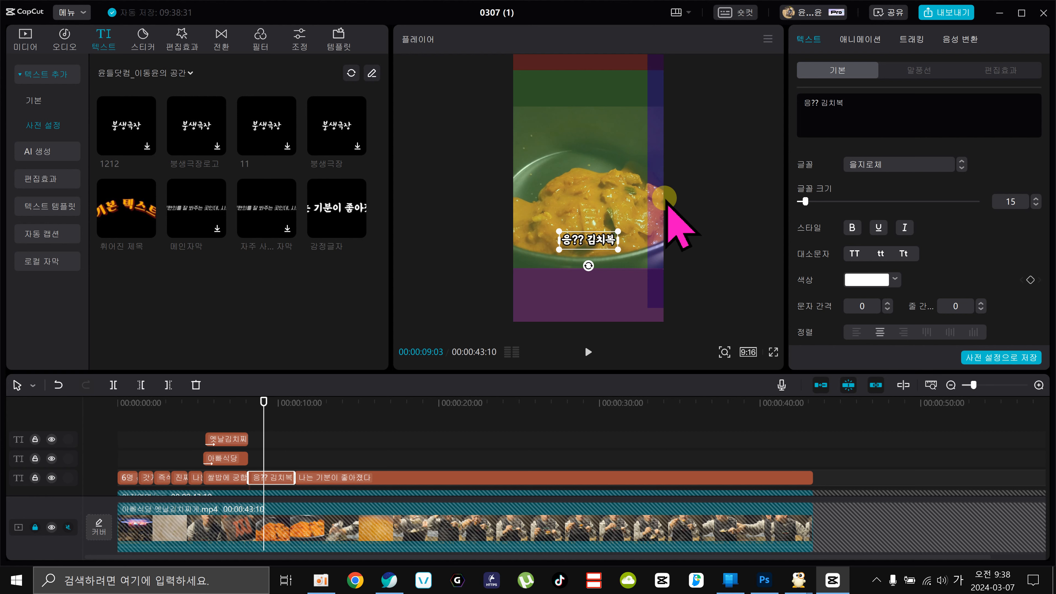
text(ㅁ???)
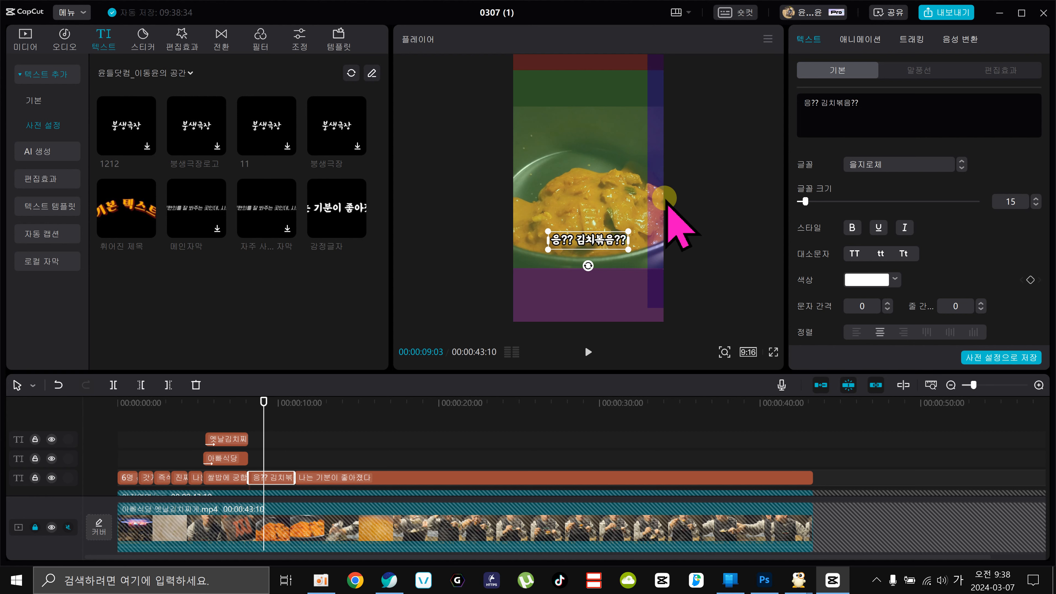
Play through the water-pouring shot and split the remaining "나는 기분이 좋아졌다" caption at 00:00:13:06
drag(264, 402, 303, 405)
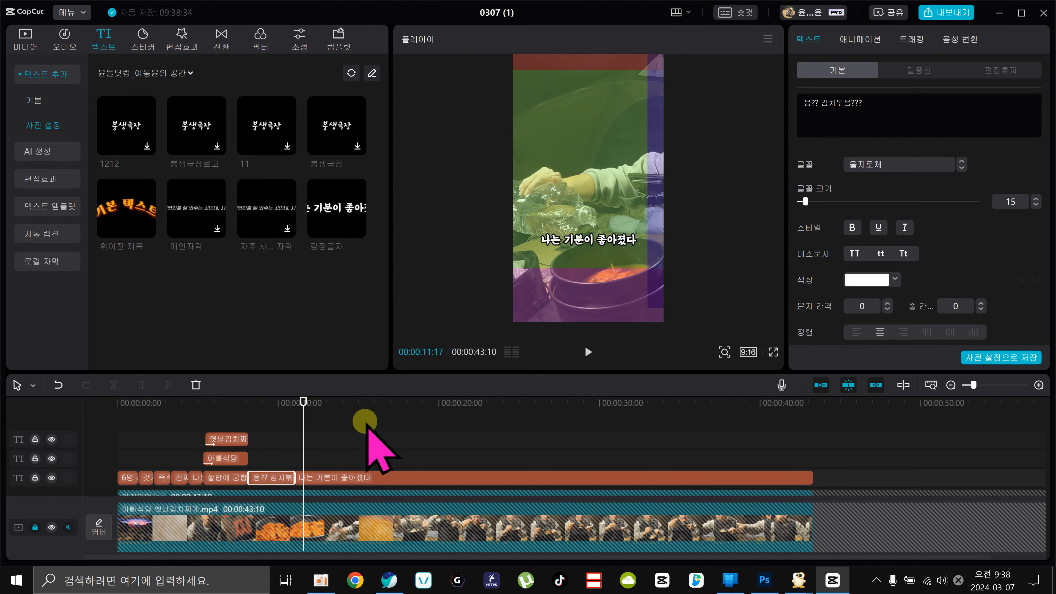
drag(584, 248, 413, 395)
key(space)
key(space)
click(338, 478)
key(ctrl+b)
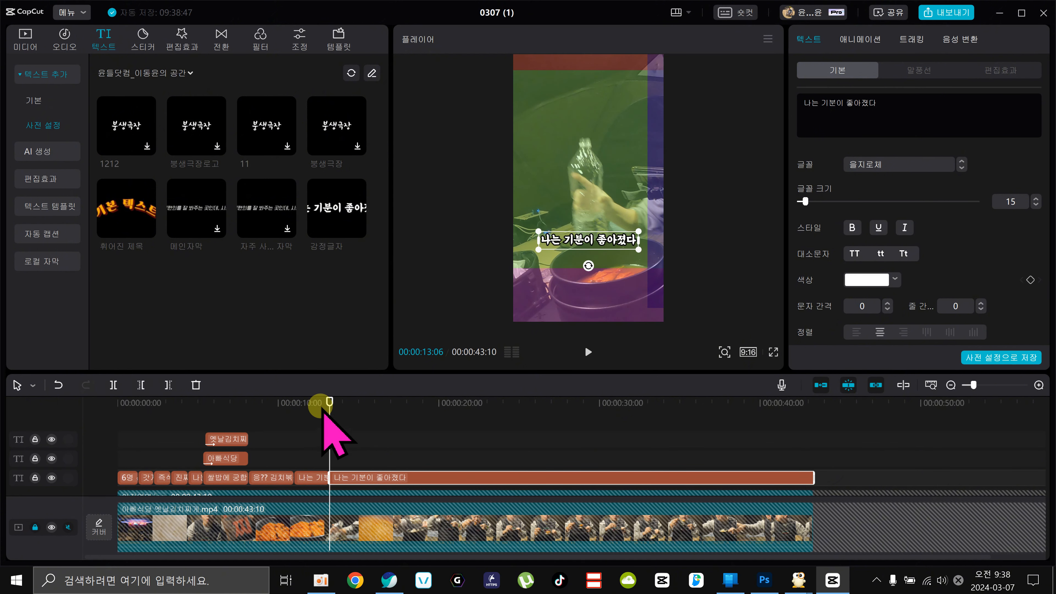
Rewrite the caption over the water-pouring shot as "아!.. 물 300ml 넣어야지"
drag(321, 406, 314, 402)
click(312, 477)
click(574, 242)
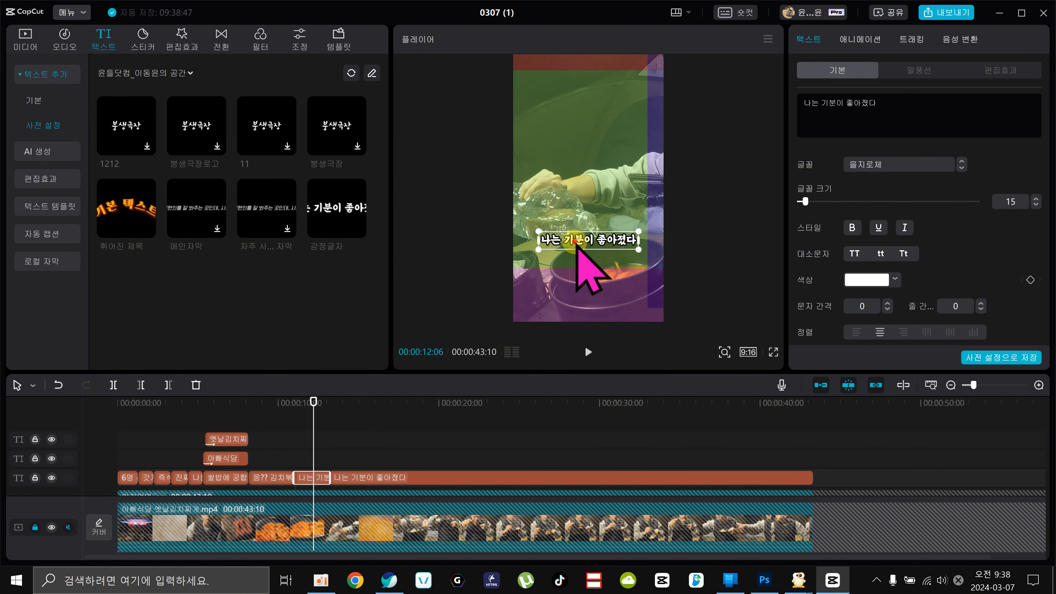
click(574, 241)
key(BackSpace)
text(아!.. 물 30)
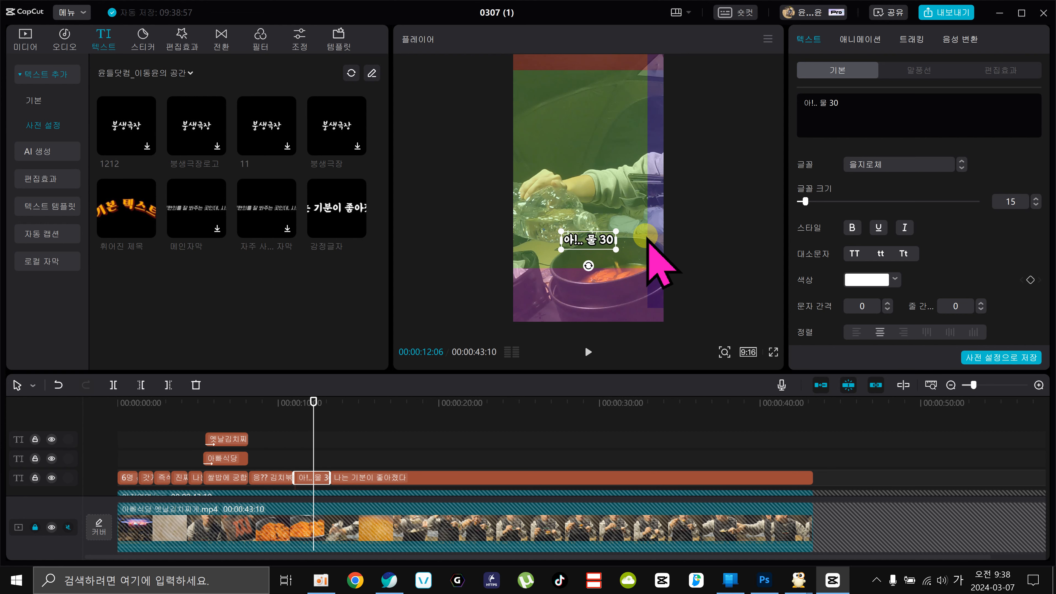
text(0)
text(ml)
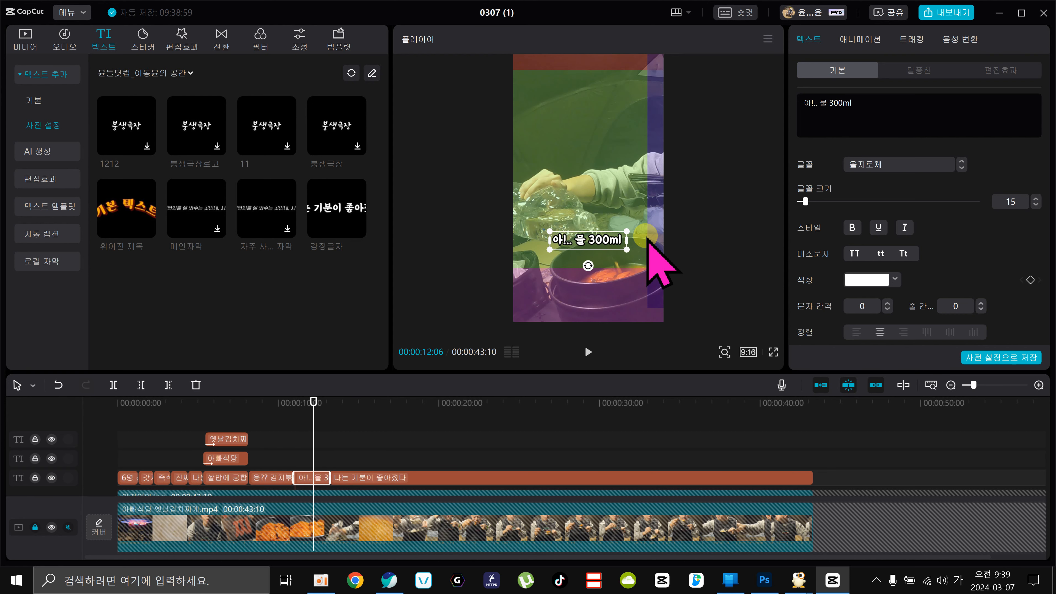
text( 넣엉야지)
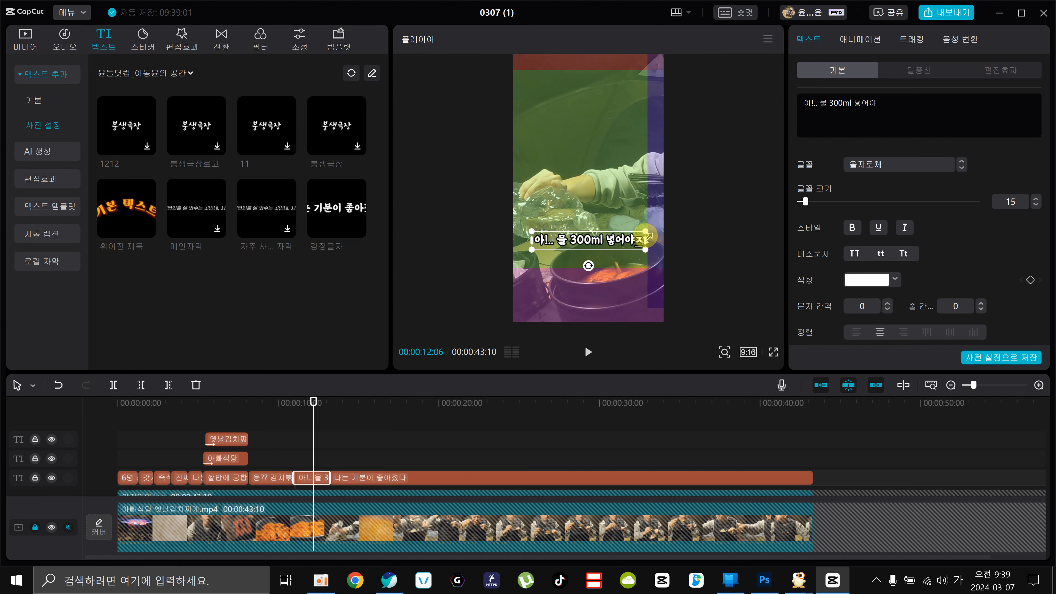
Split the remaining caption at 00:00:15:15 and rewrite the piece over the boiling stew as "크아......(꿀꺽)"
drag(315, 403, 366, 412)
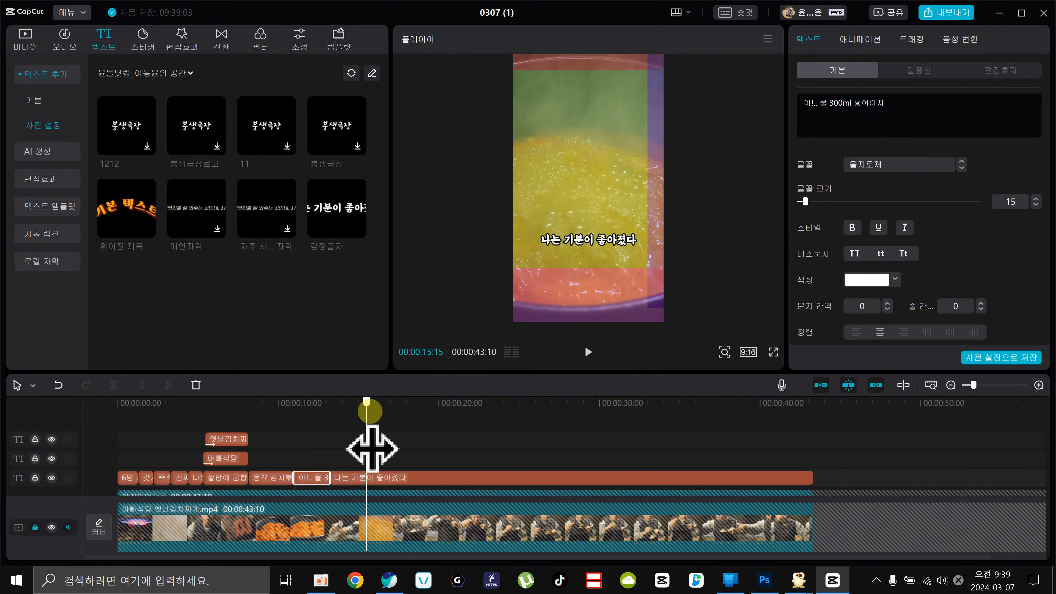
click(367, 477)
click(341, 403)
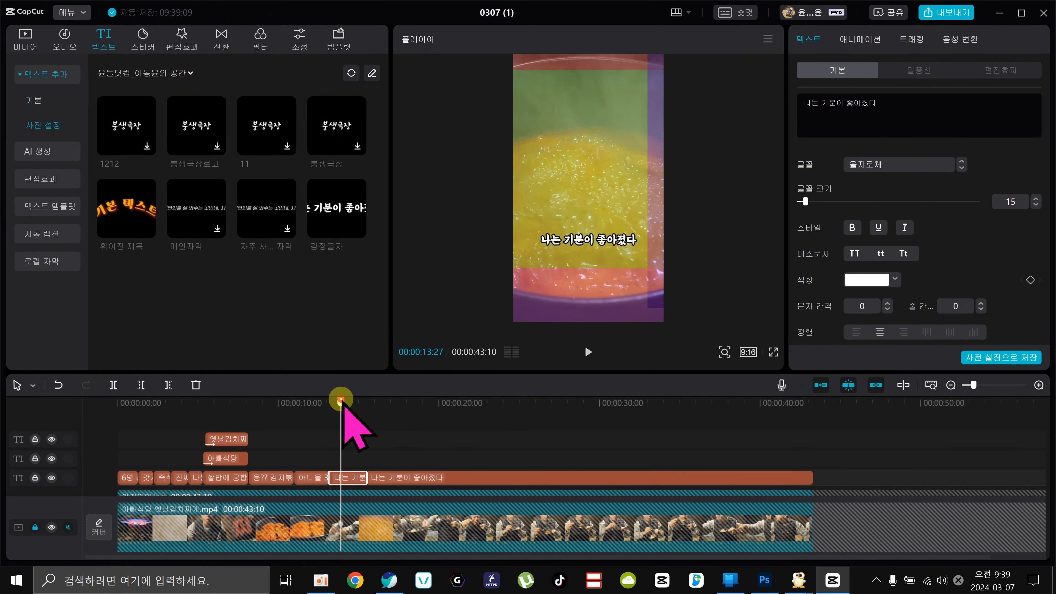
double_click(578, 240)
text(크아....)
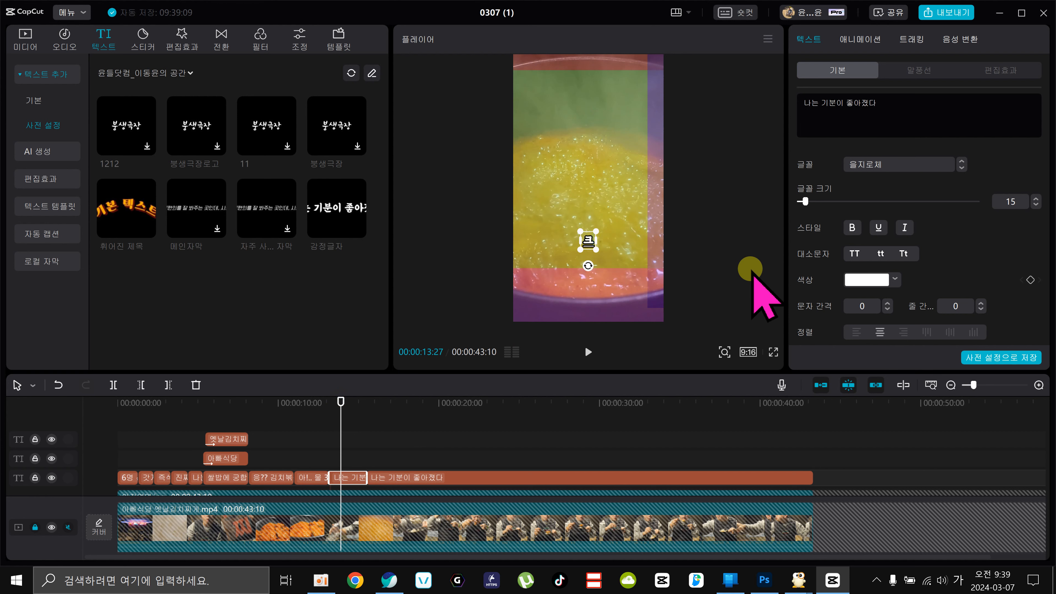
text(..)
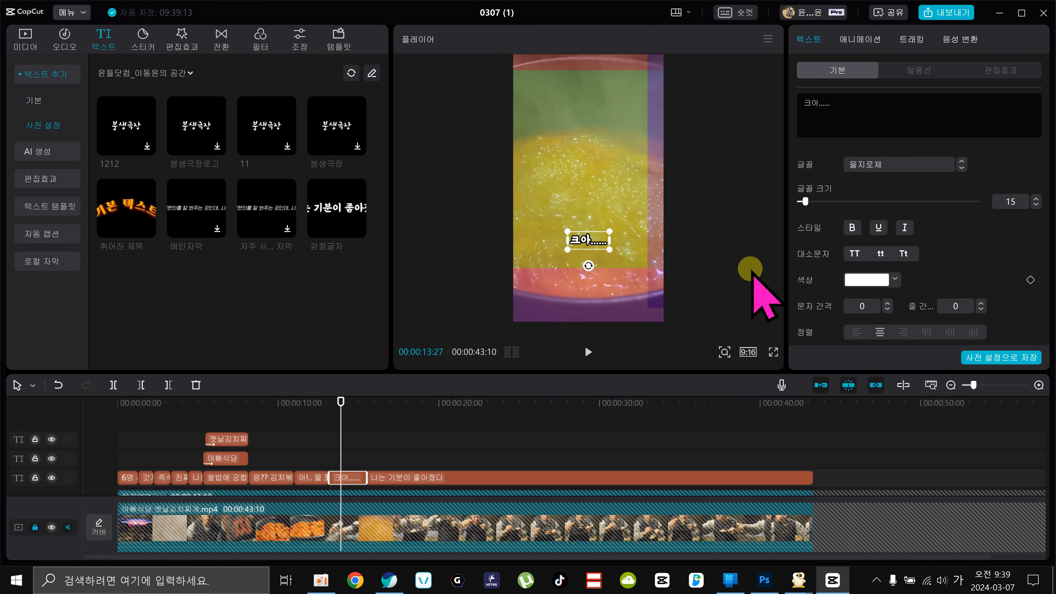
text((꿈꺽)
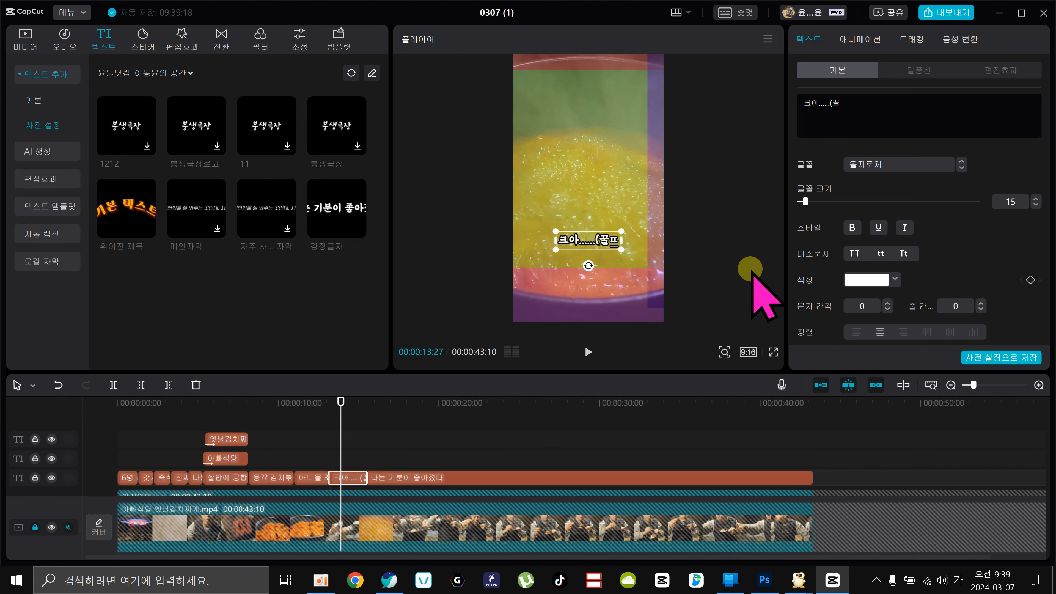
text())
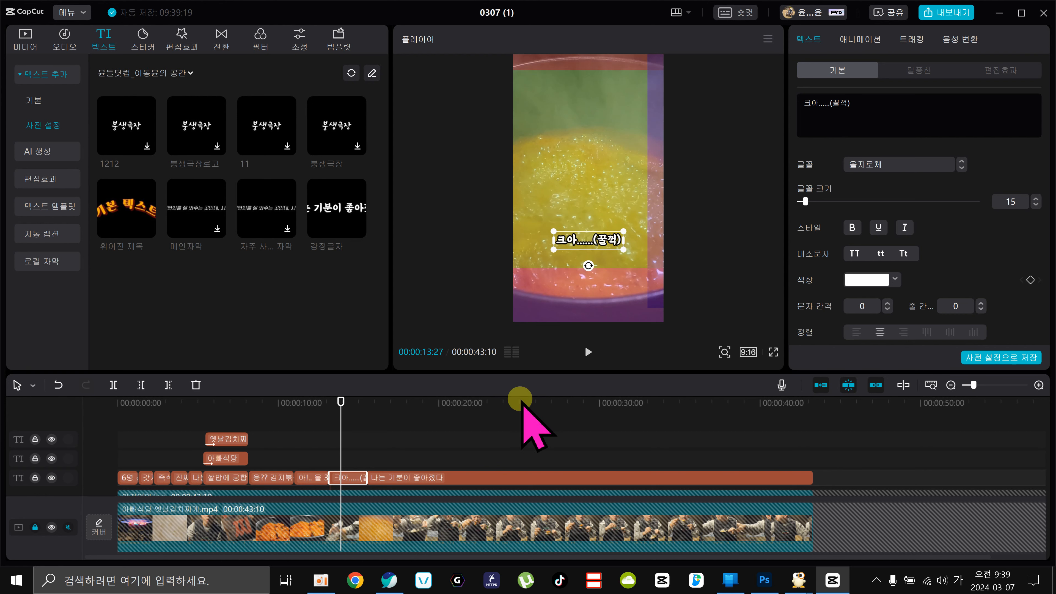
Delete the leftover "나는 기분이 좋아졌다" caption that follows the "크아......(꿀꺽)" caption
click(339, 404)
drag(361, 402, 382, 401)
click(416, 477)
key(Delete)
Delete the opening "6명 선착순" caption and put the "나는 기분이 좋아졌다" text preset at the video's start, scaled to about the frame's width
drag(373, 402, 9, 435)
click(128, 477)
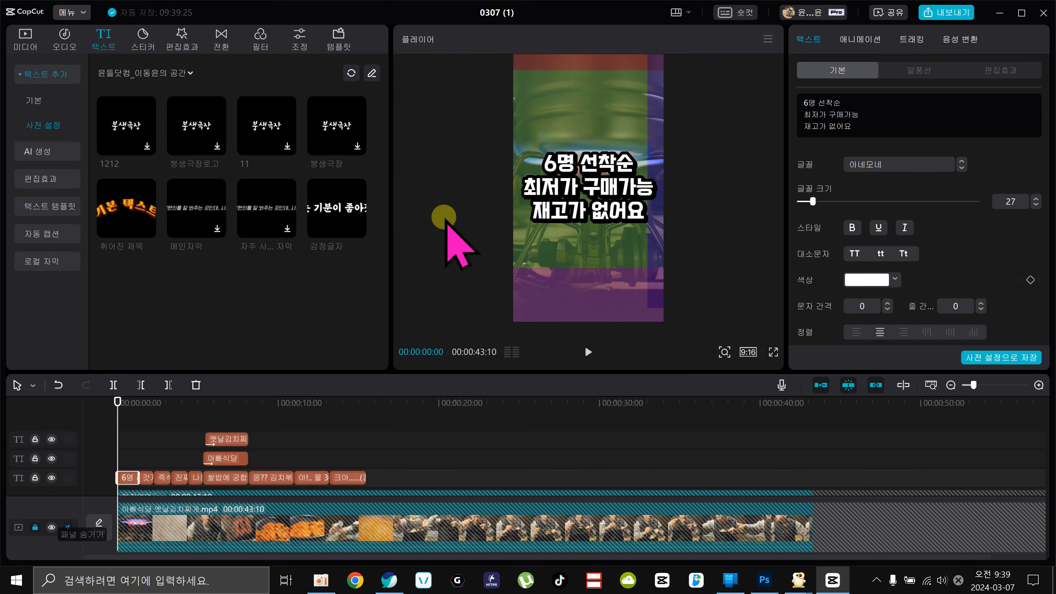
click(608, 179)
click(128, 477)
key(Delete)
drag(337, 208, 125, 459)
drag(637, 197, 672, 220)
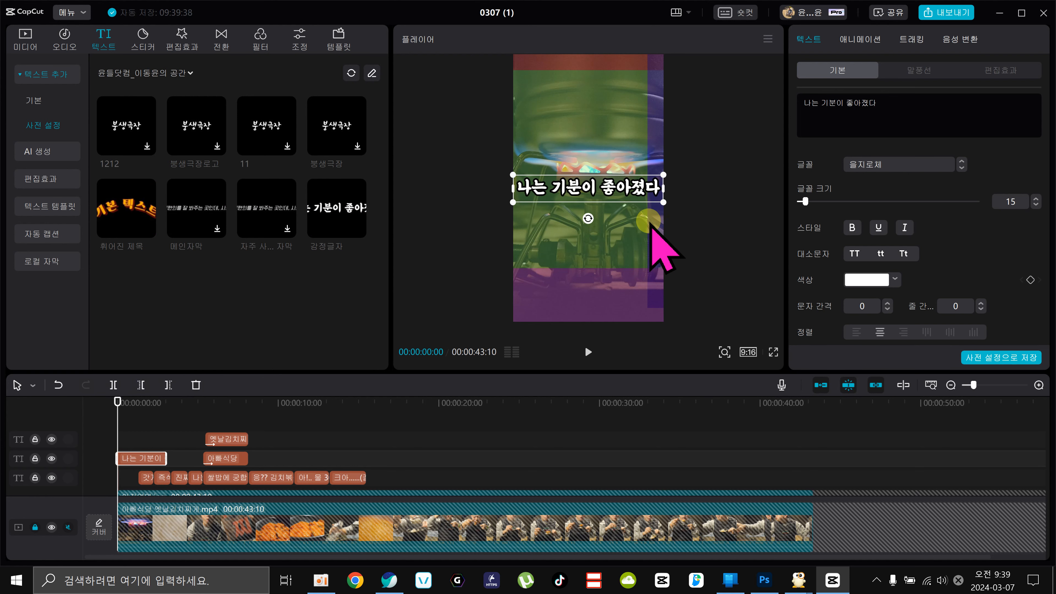
Rewrite the opening text as two lines, "5900원" and "김치찌개", without question marks
click(894, 100)
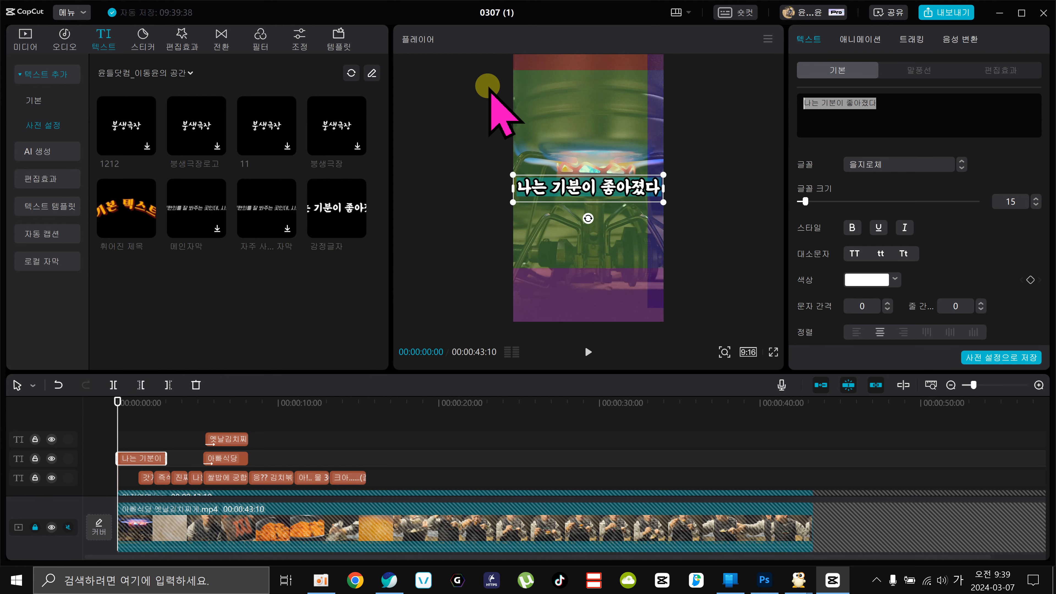
text(5900원)
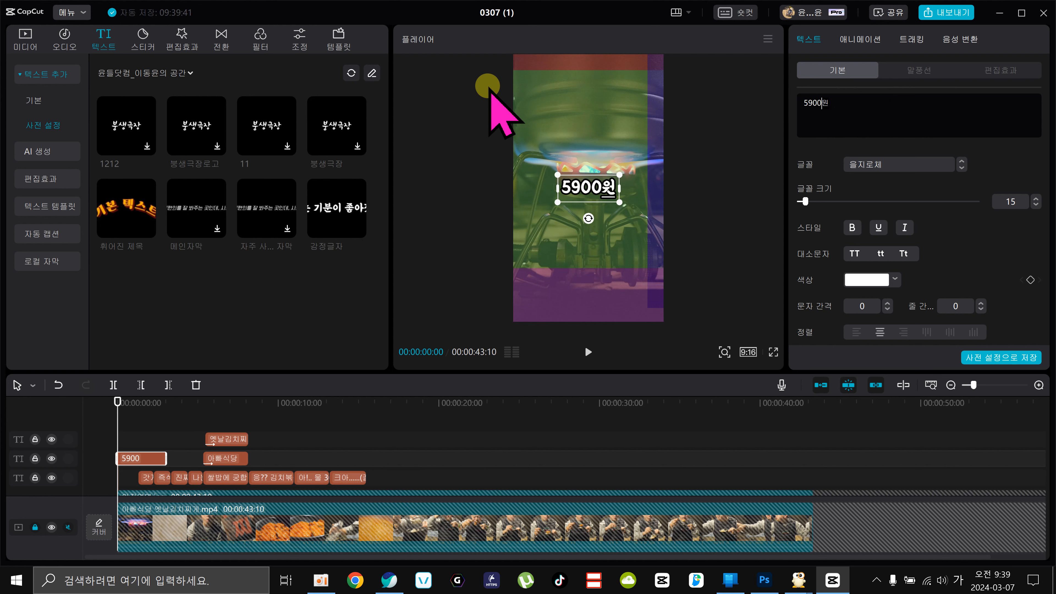
key(Return)
text(기김치찌개)
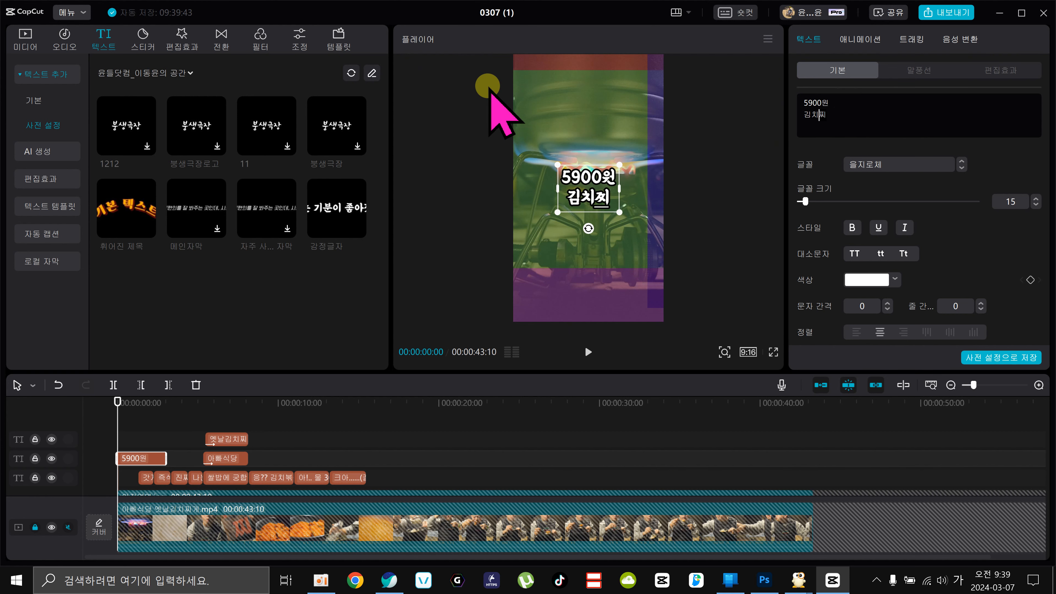
text(????)
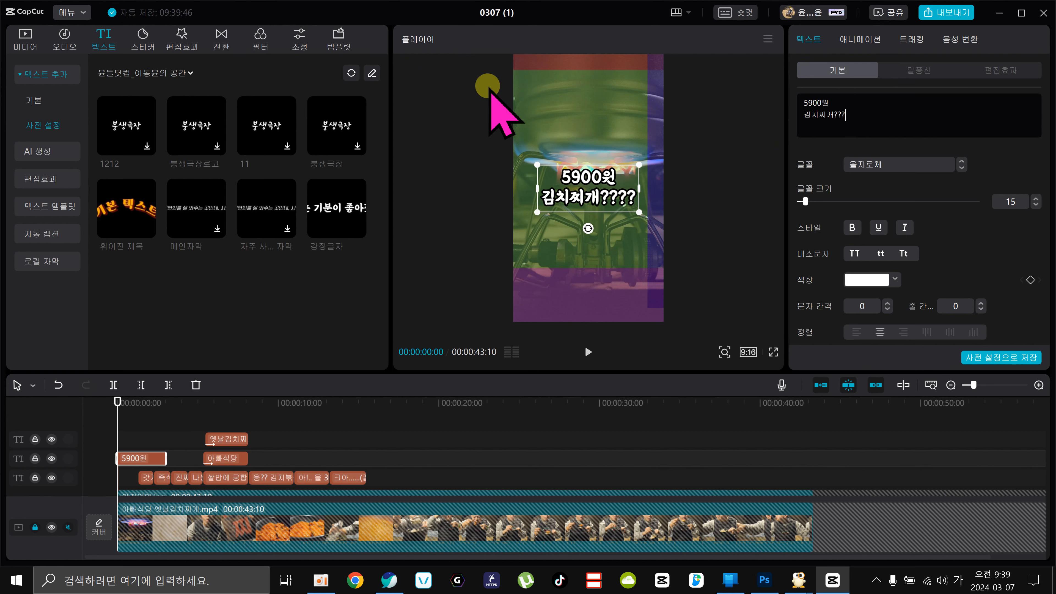
key(BackSpace)
key(BackSpace)
key(BackSpace)
key(BackSpace)
key(BackSpace)
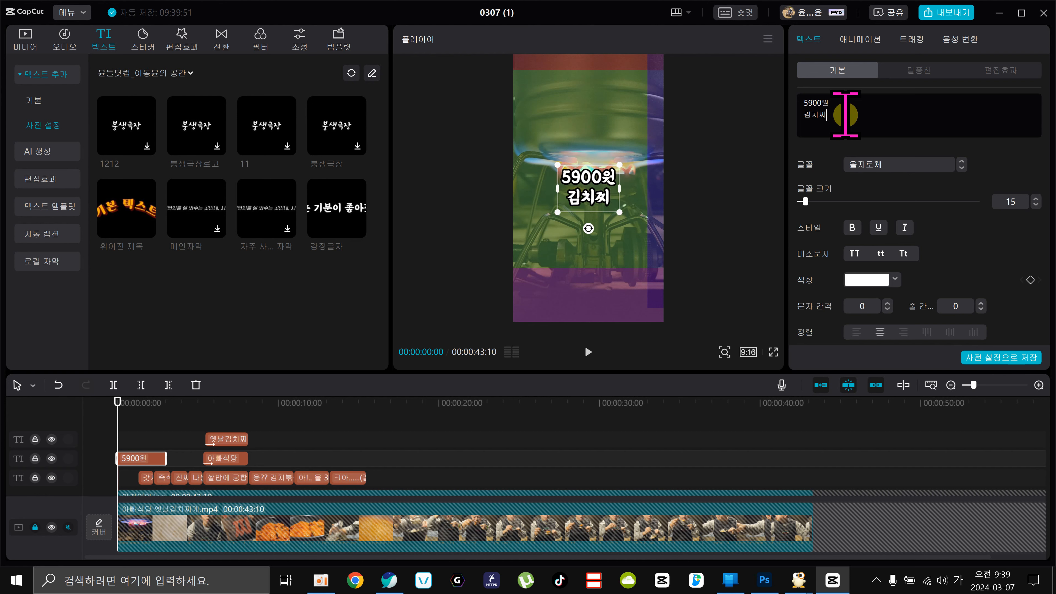
text(개)
Add "밀키트" as a third line of the opening text, without question marks
key(Return)
text(밀)
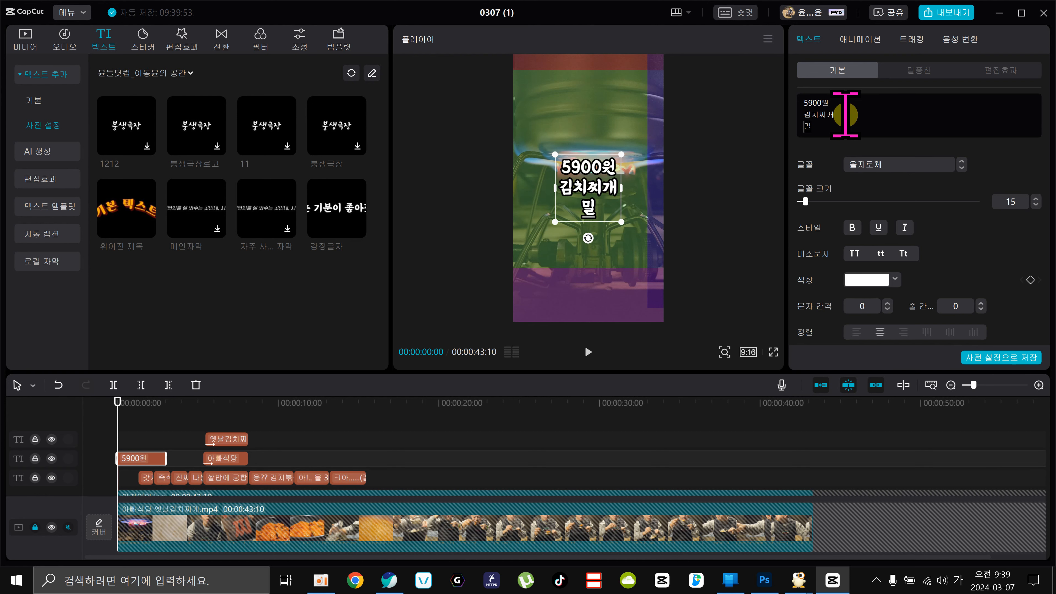
text(키트????)
key(BackSpace)
key(BackSpace)
key(BackSpace)
key(BackSpace)
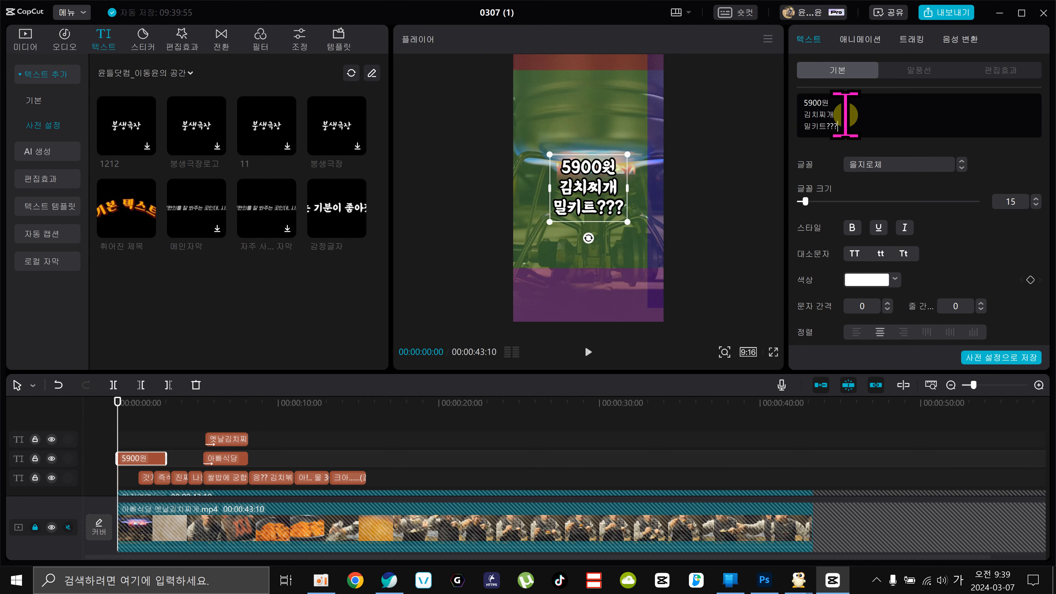
Trim the opening text to end where the "갓지은 쌀밥" caption starts and enlarge it to fill most of the frame's width
drag(166, 458, 139, 458)
drag(621, 223, 639, 261)
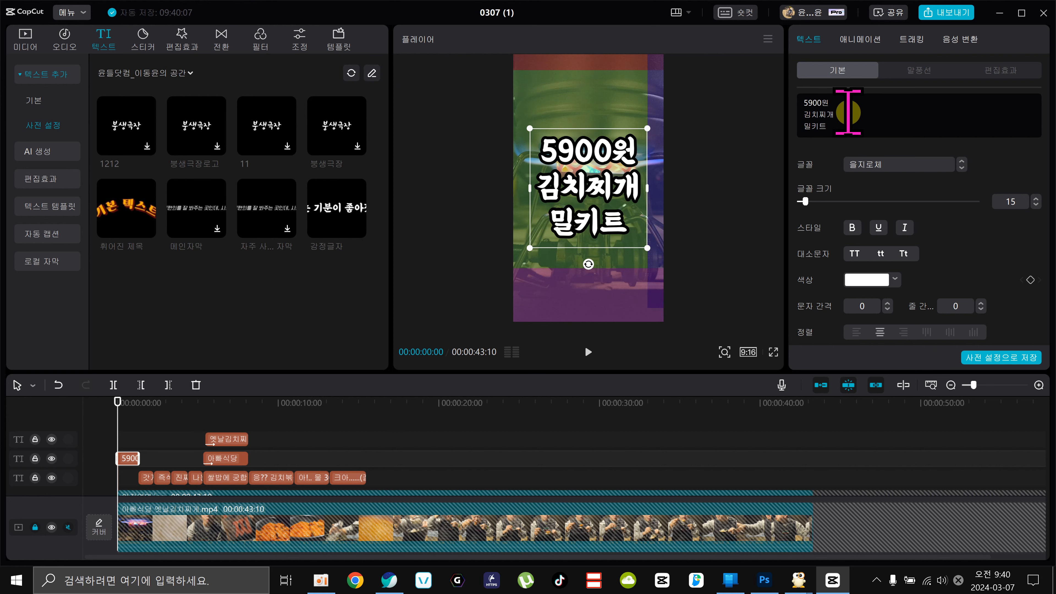
drag(830, 127, 786, 99)
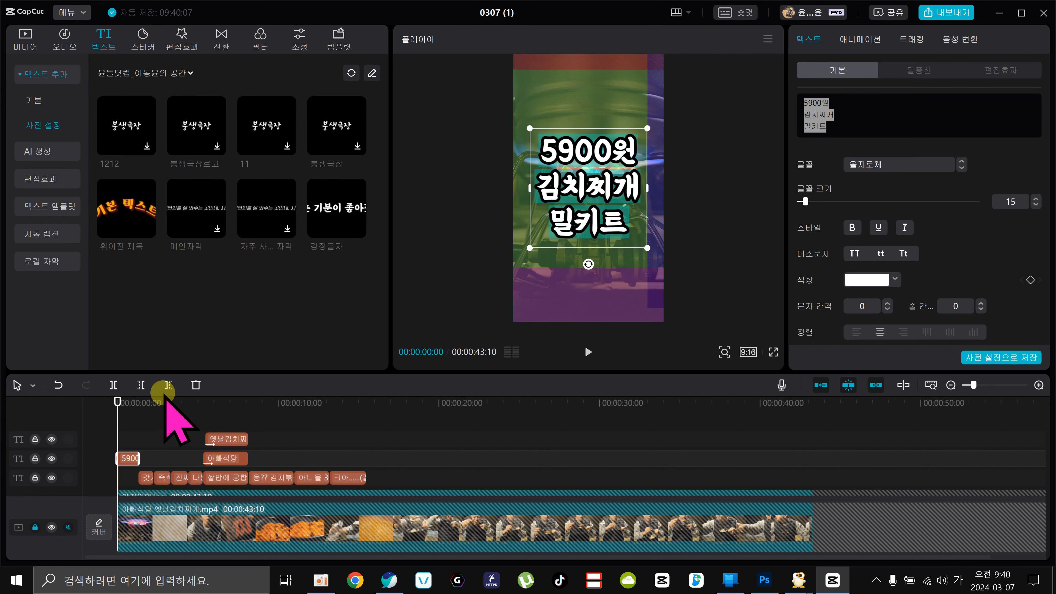
Unlock and unmute the main video track and split the video at 00:00:19:23
drag(137, 409, 435, 498)
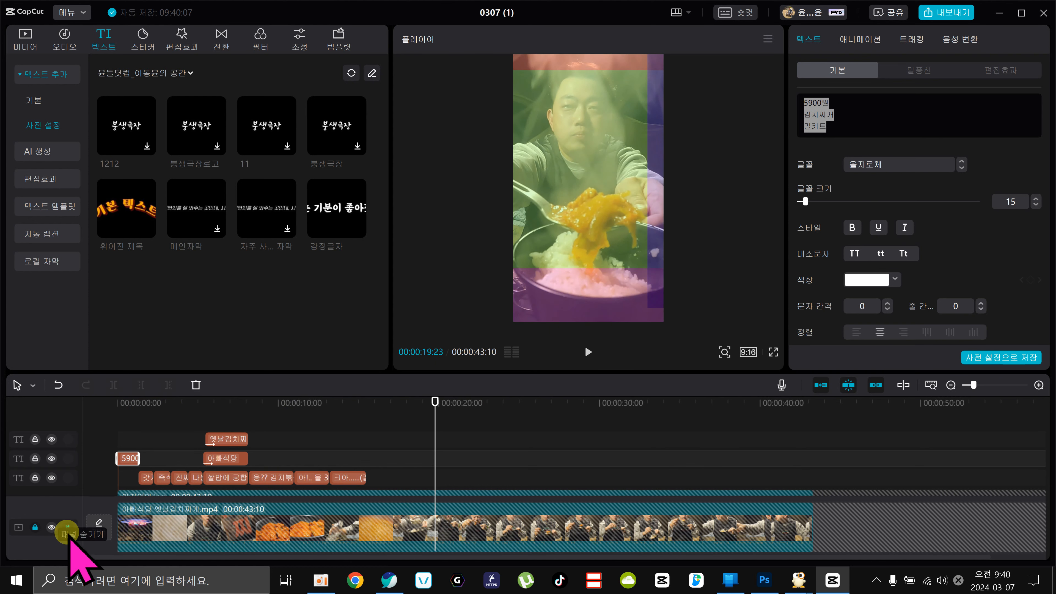
click(35, 527)
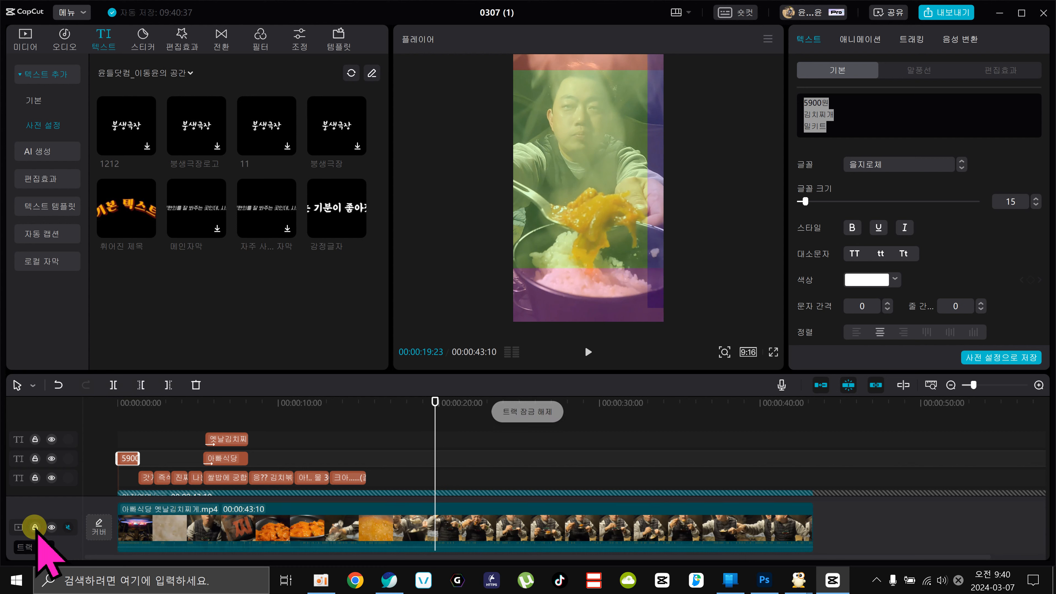
click(68, 527)
click(443, 525)
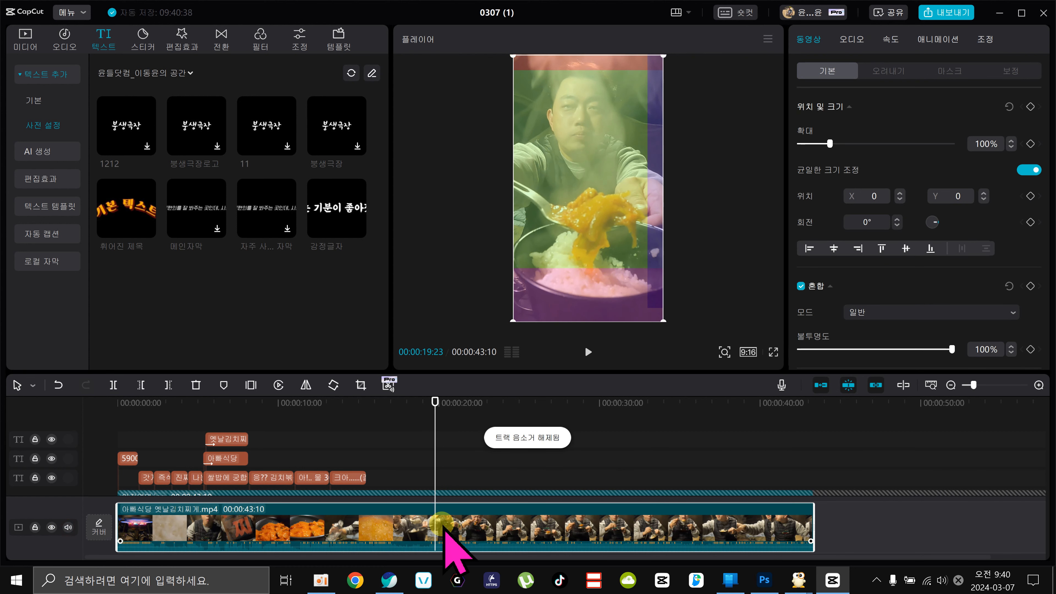
key(ctrl+b)
Split the remaining video shortly after the 00:00:19:23 cut to isolate the short eating shot, undoing any stray edit
drag(435, 401, 451, 403)
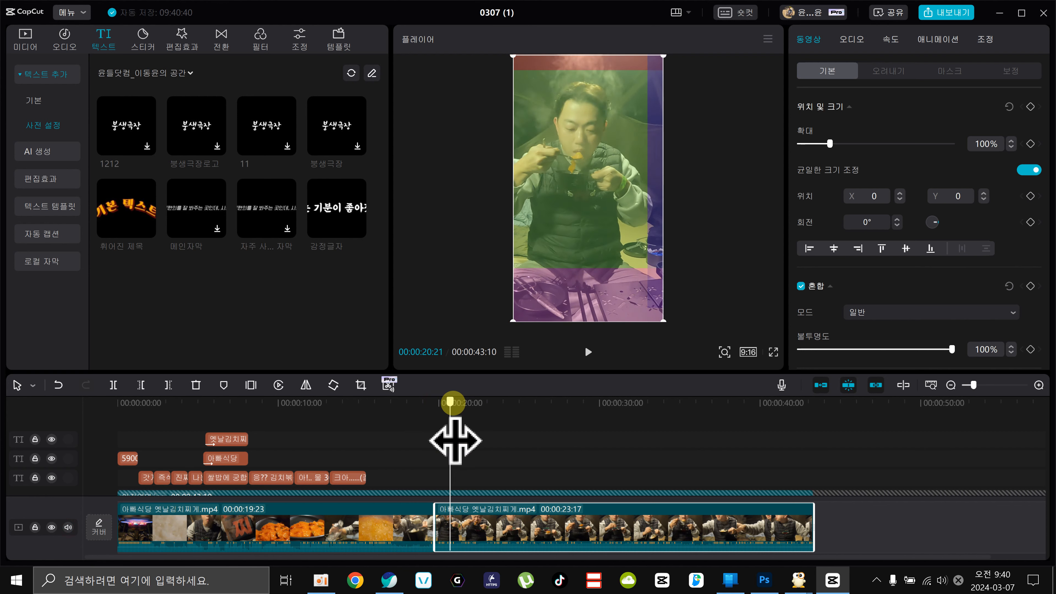
drag(455, 441, 36, 414)
key(ctrl+b)
click(460, 517)
key(ctrl+z)
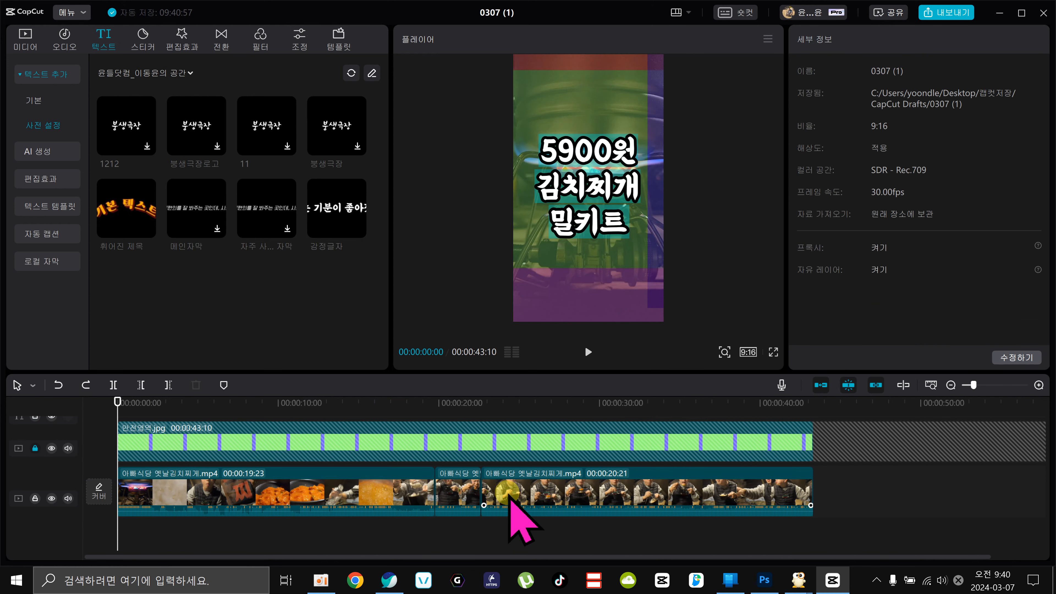
Insert a copy of the short eating clip at the very start of the timeline
click(465, 487)
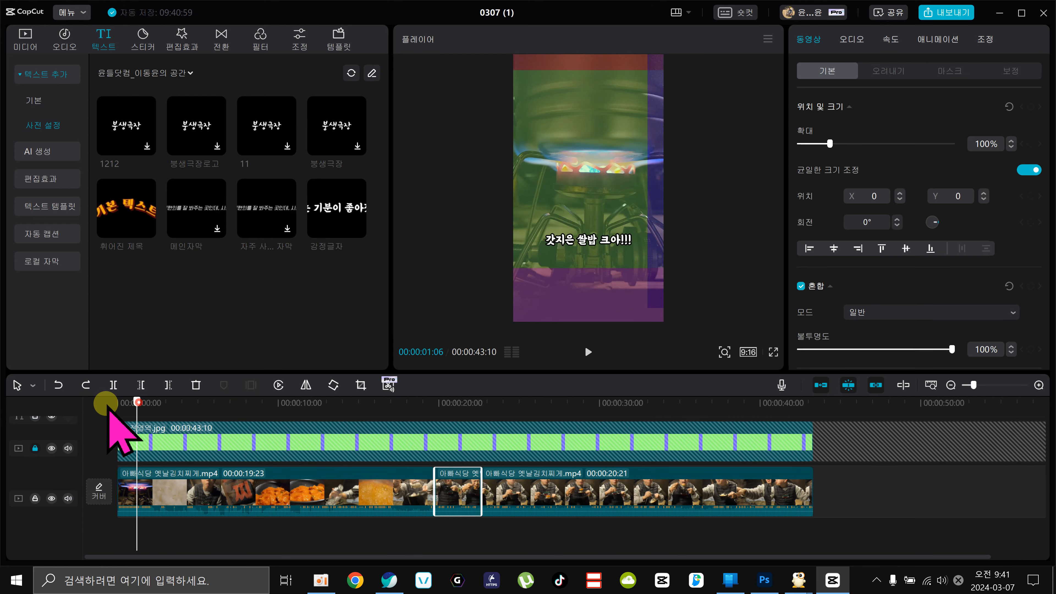
drag(37, 411, 107, 505)
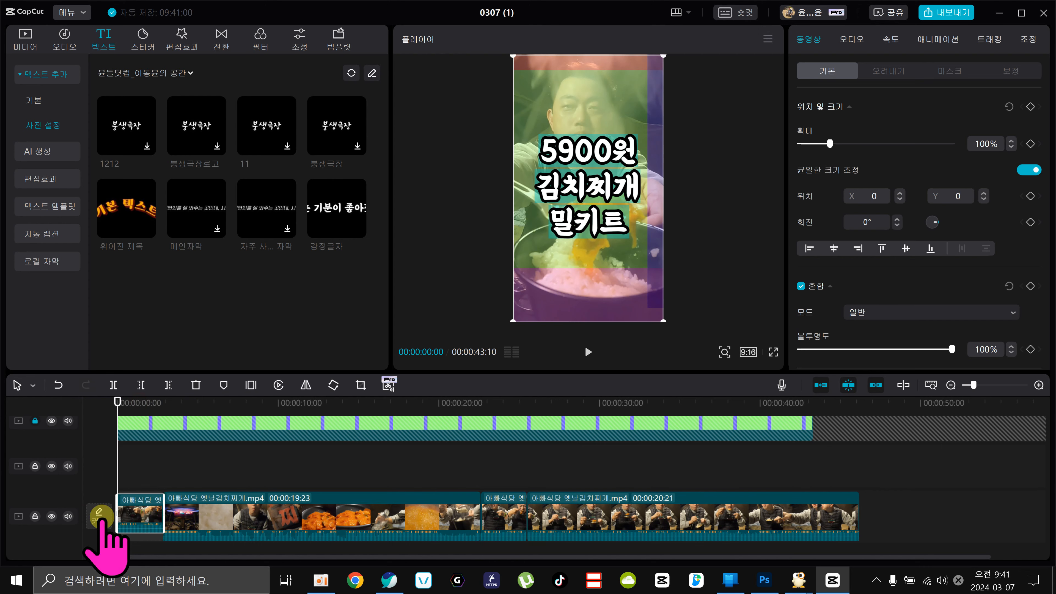
scroll(251, 468, up, 2)
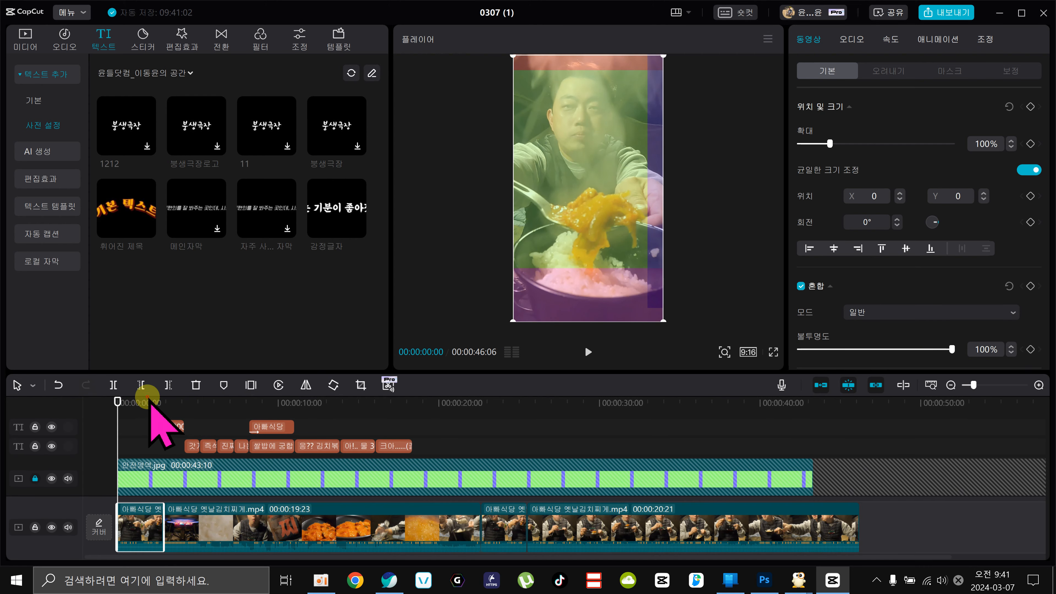
drag(148, 398, 112, 399)
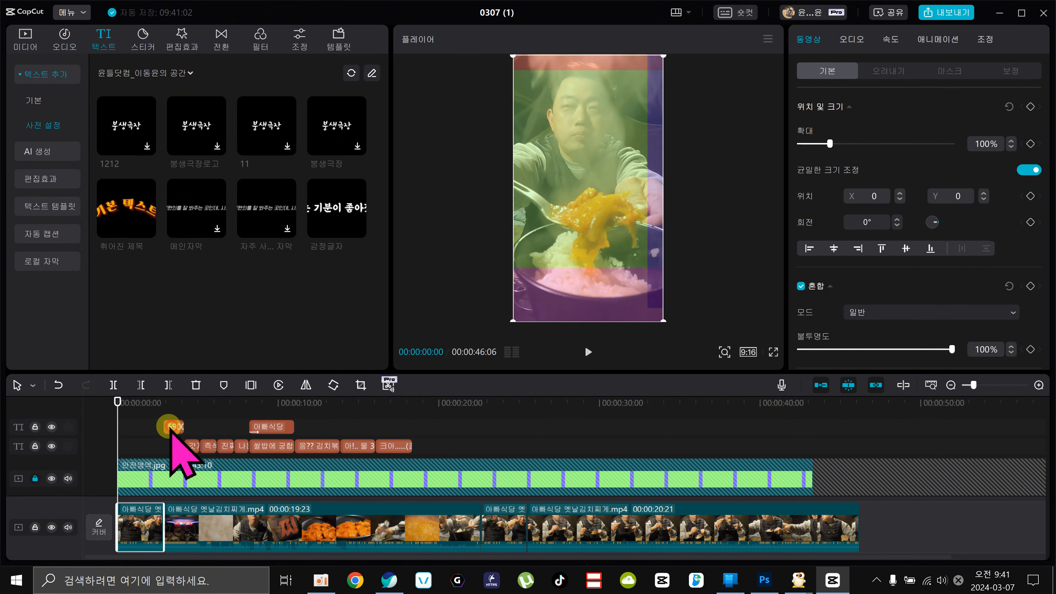
Move the "5900원 김치찌개 밀키트" text over the inserted opening clip, on the caption track starting at 00:00:00:00
drag(182, 431, 125, 470)
scroll(216, 435, down, 3)
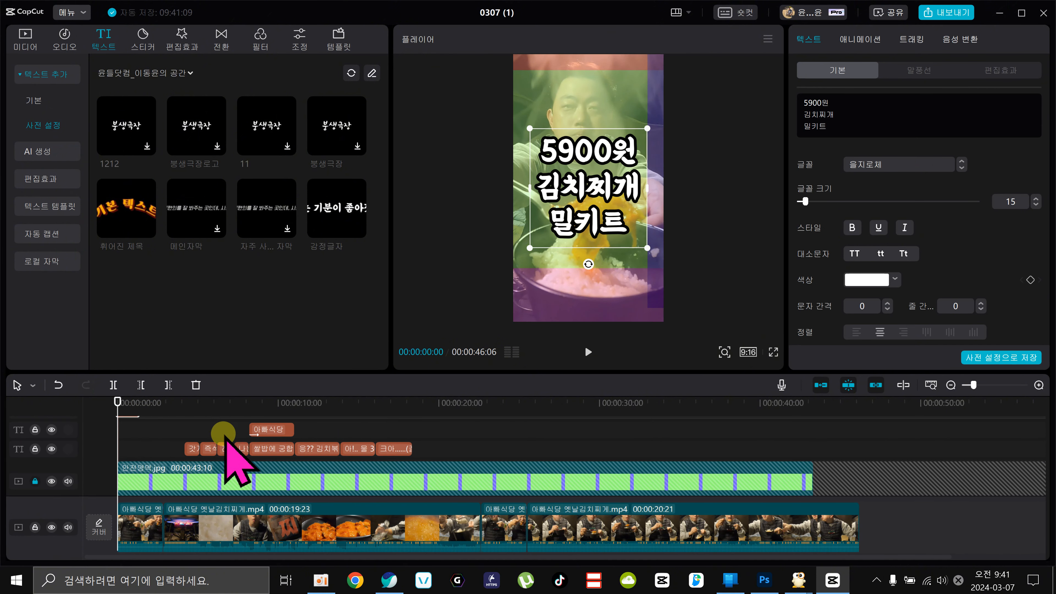
scroll(137, 429, up, 1)
drag(130, 429, 135, 447)
drag(156, 402, 62, 423)
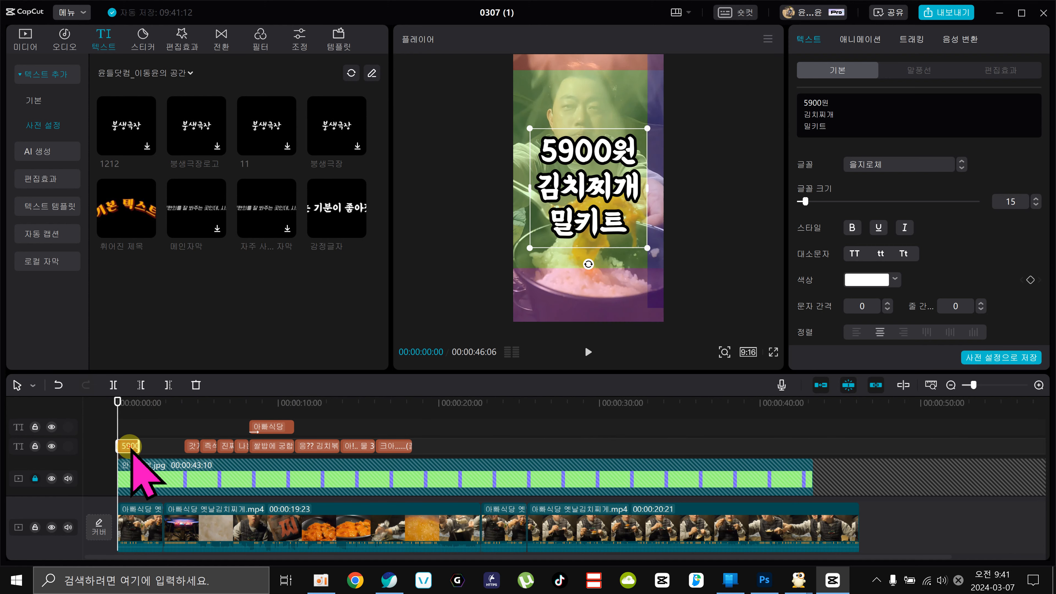
Try "한국인 / 취향" as the opening text, replacing the old wording, and clear the text completely
click(848, 125)
drag(787, 124, 734, 90)
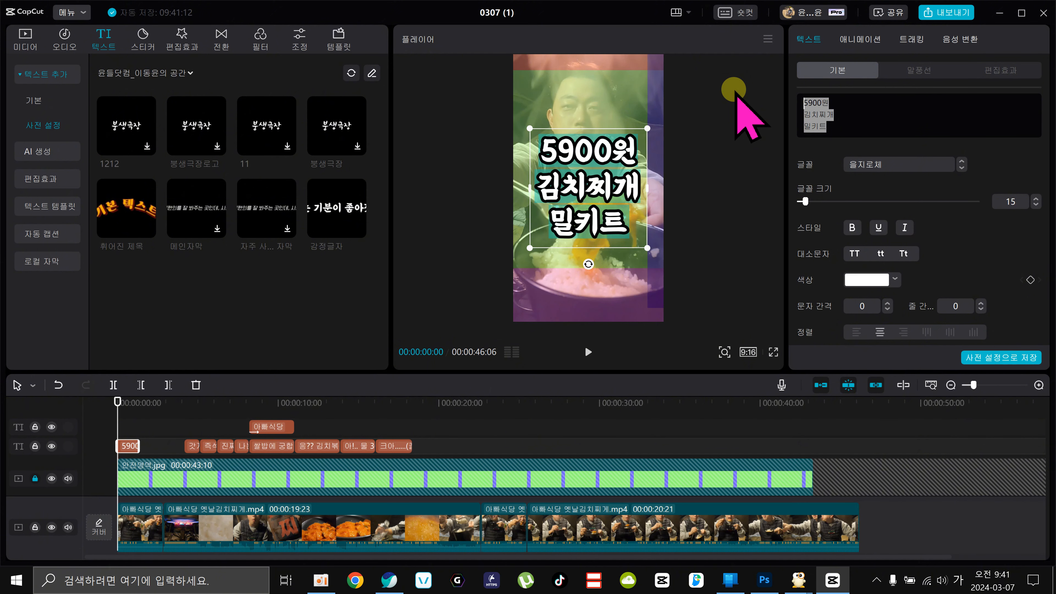
text(한)
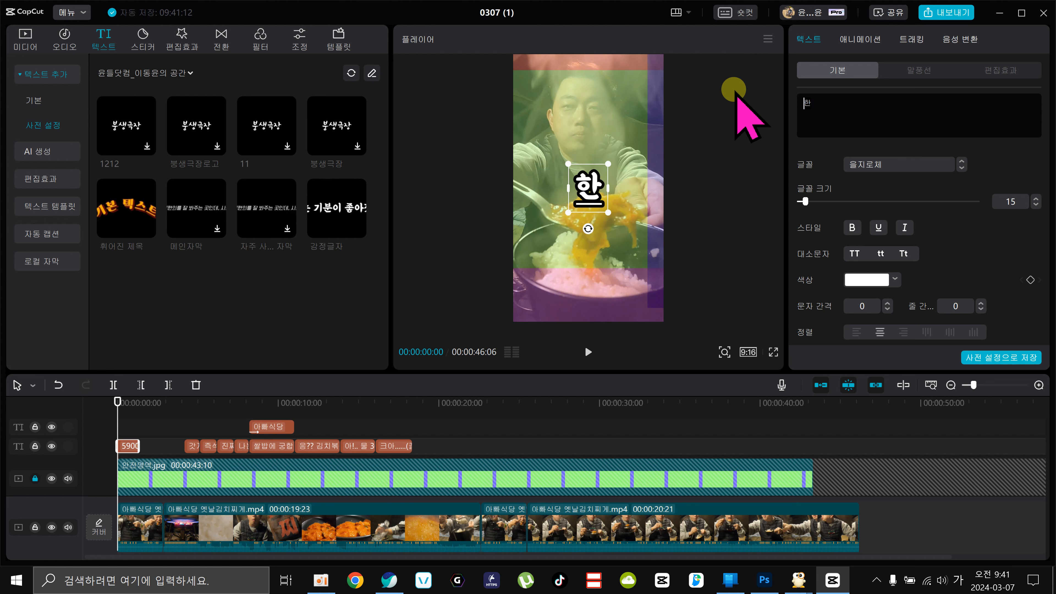
text(국으인)
key(Return)
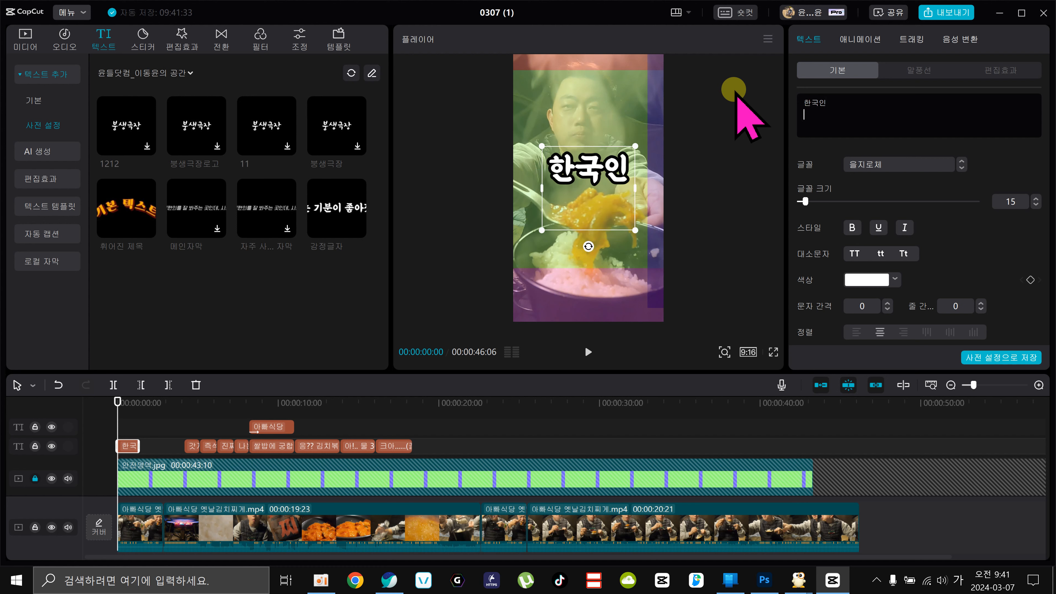
text(취ㅎ)
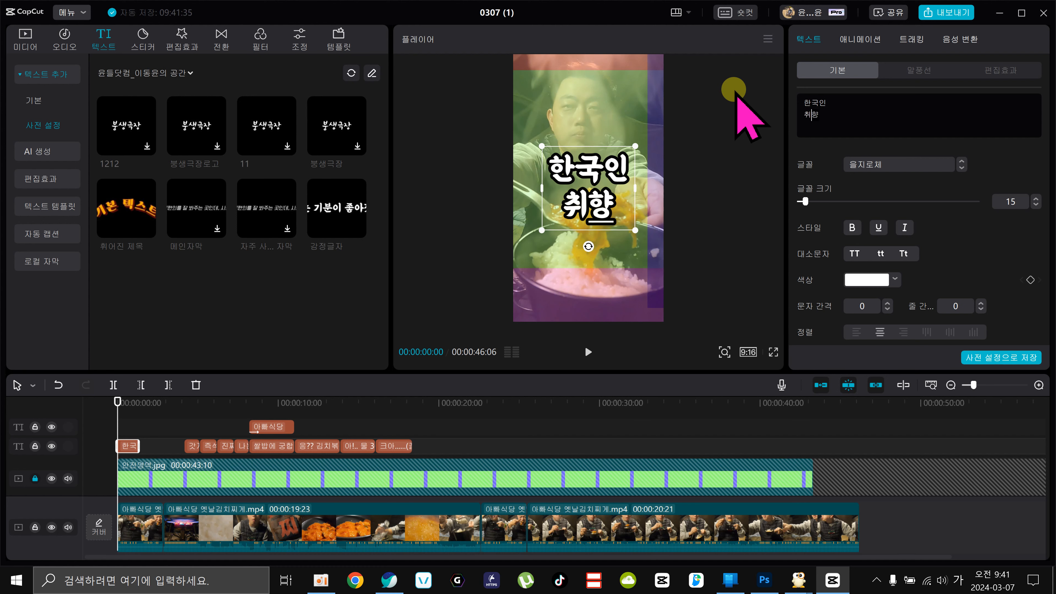
key(BackSpace)
key(BackSpace)
key(BackSpace)
key(BackSpace)
key(BackSpace)
key(BackSpace)
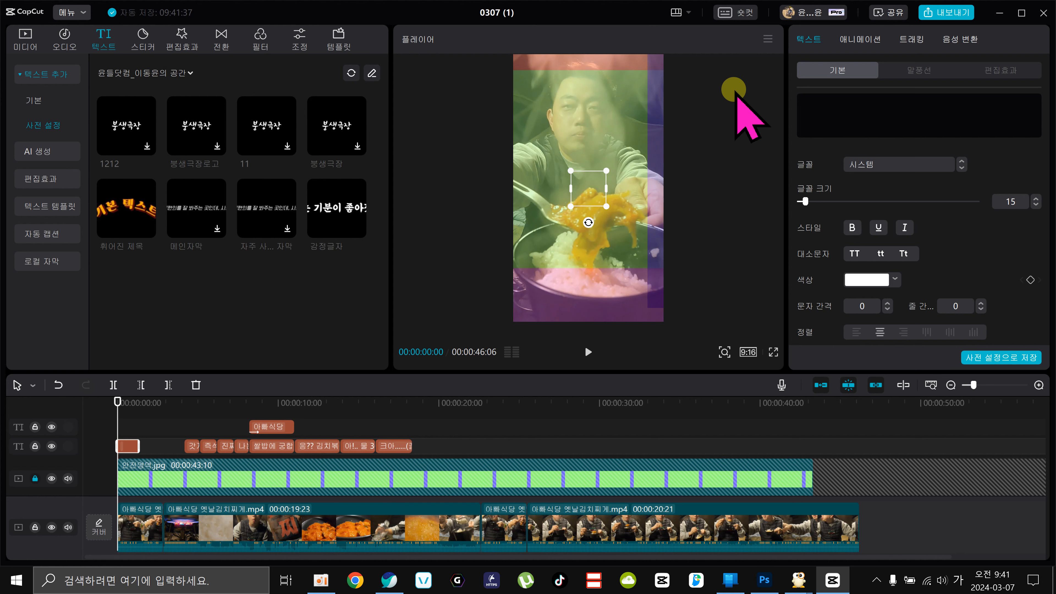
Write the opening text as four lines: "이거", "보면", "죽음" and "레알"
text(이거)
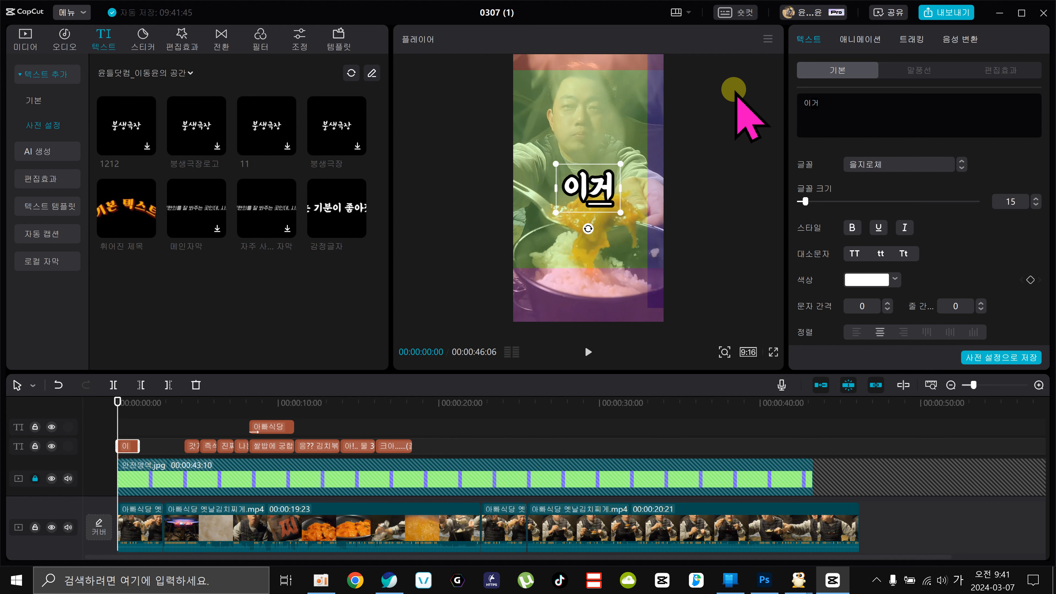
key(Return)
text(보면)
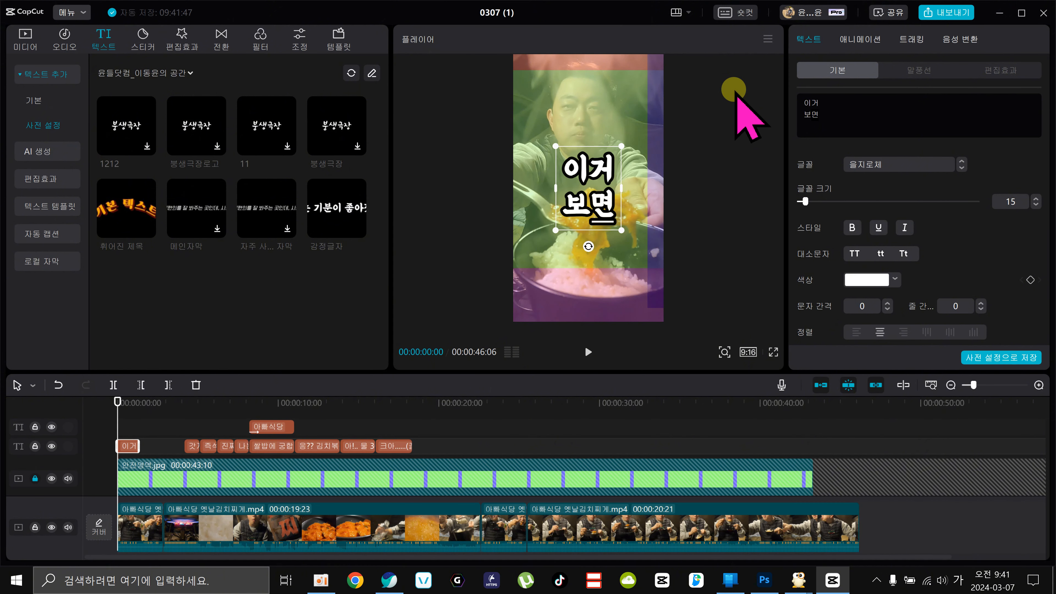
key(Return)
text(ㅈ죽음)
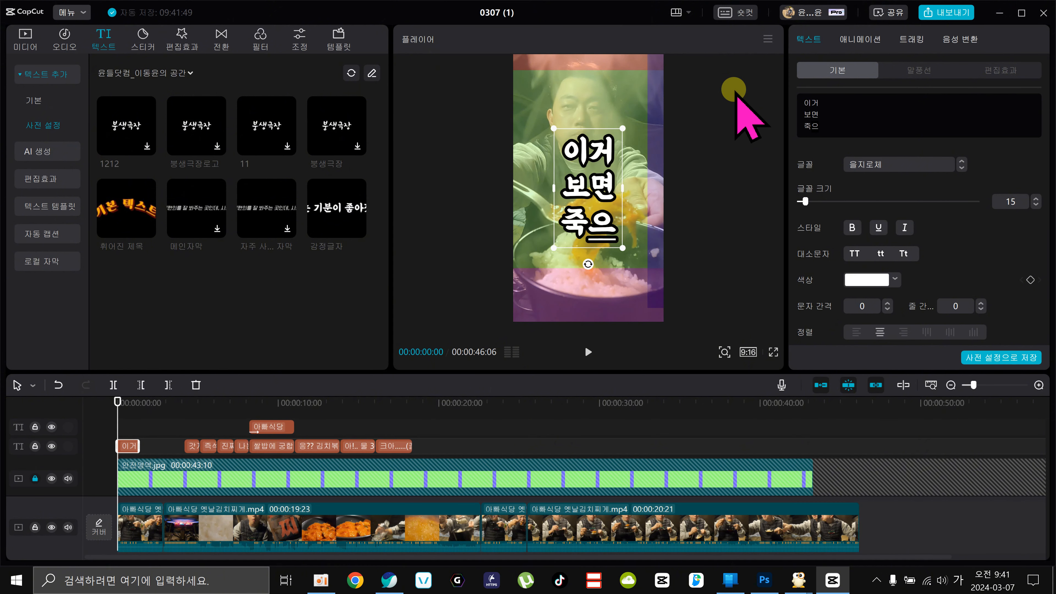
key(Return)
text(에아)
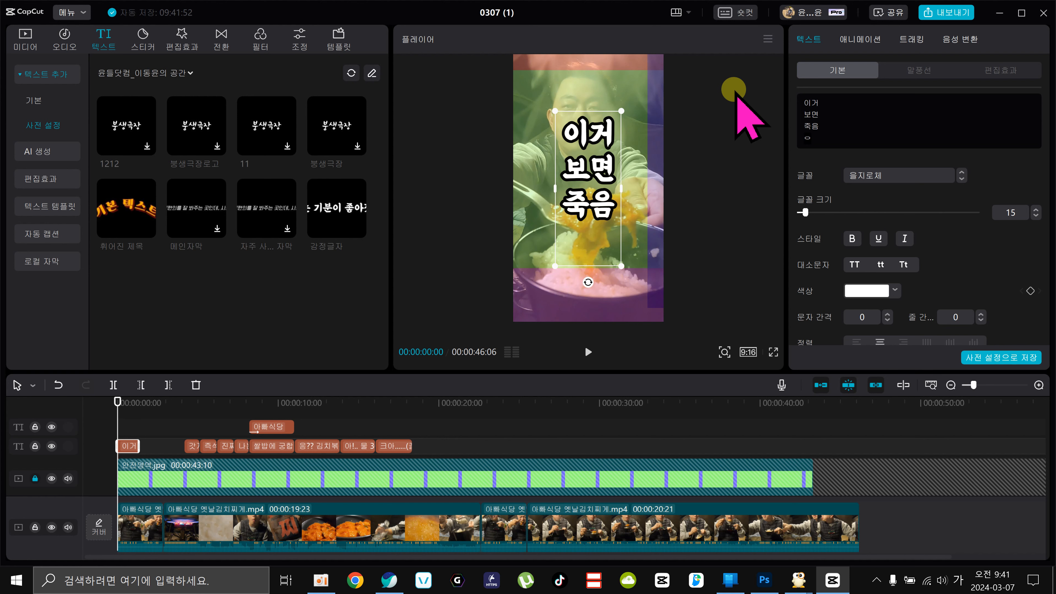
text(ㄹ)
key(BackSpace)
key(BackSpace)
key(BackSpace)
key(BackSpace)
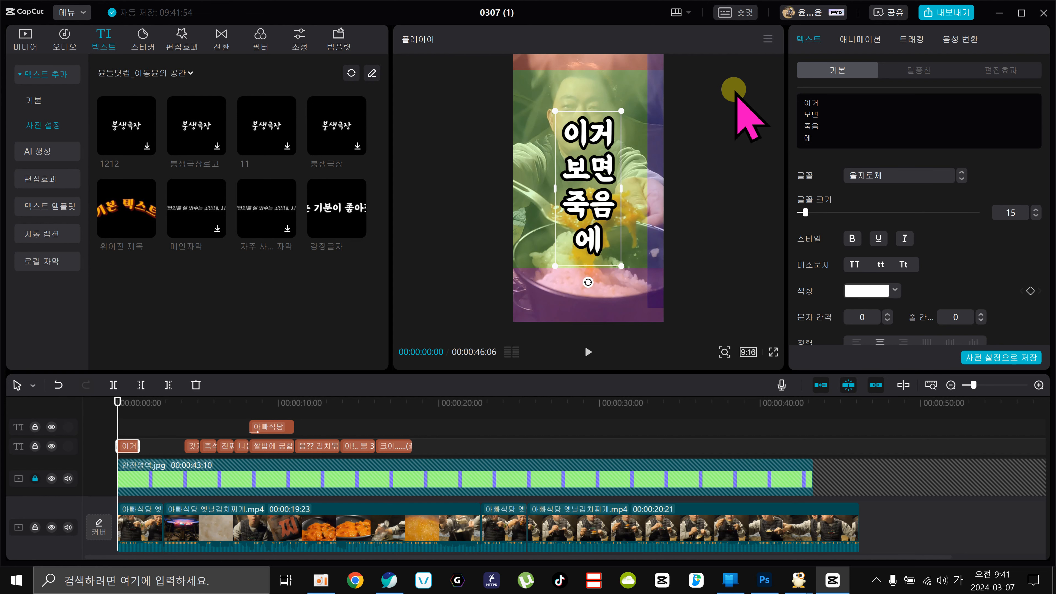
text(레알)
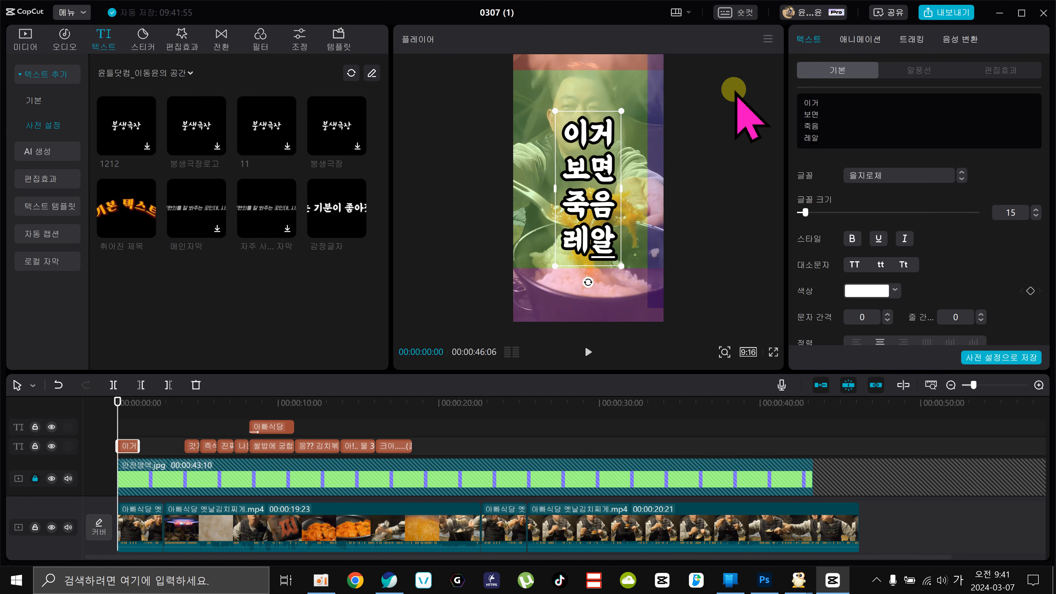
Replace the first two lines of the opening text with the single line "이거 먹고"
double_click(825, 118)
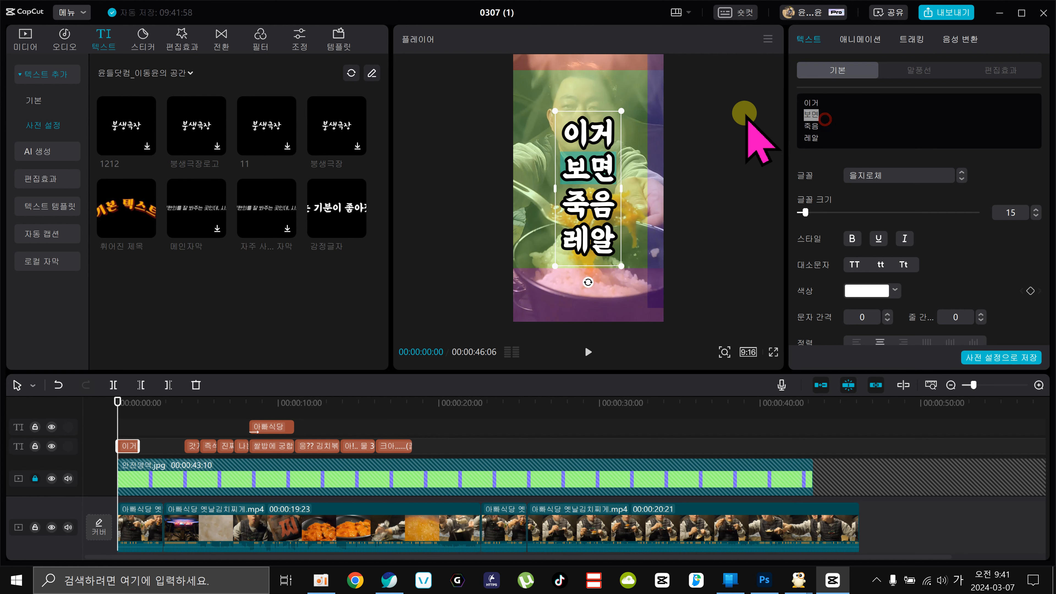
text(ㅁㄱ고)
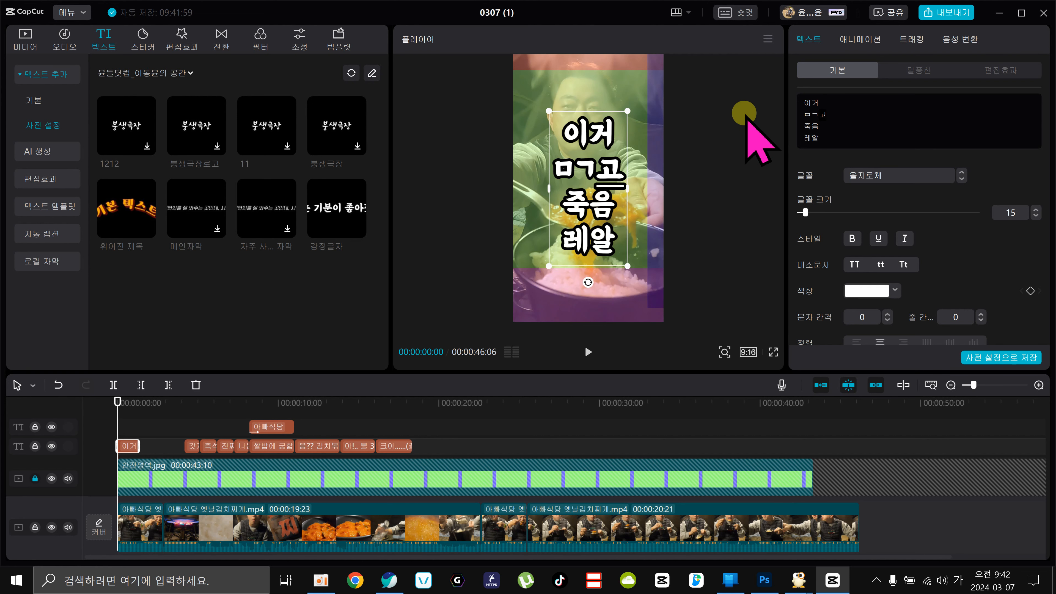
key(BackSpace)
key(BackSpace)
key(BackSpace)
key(BackSpace)
key(BackSpace)
key(BackSpace)
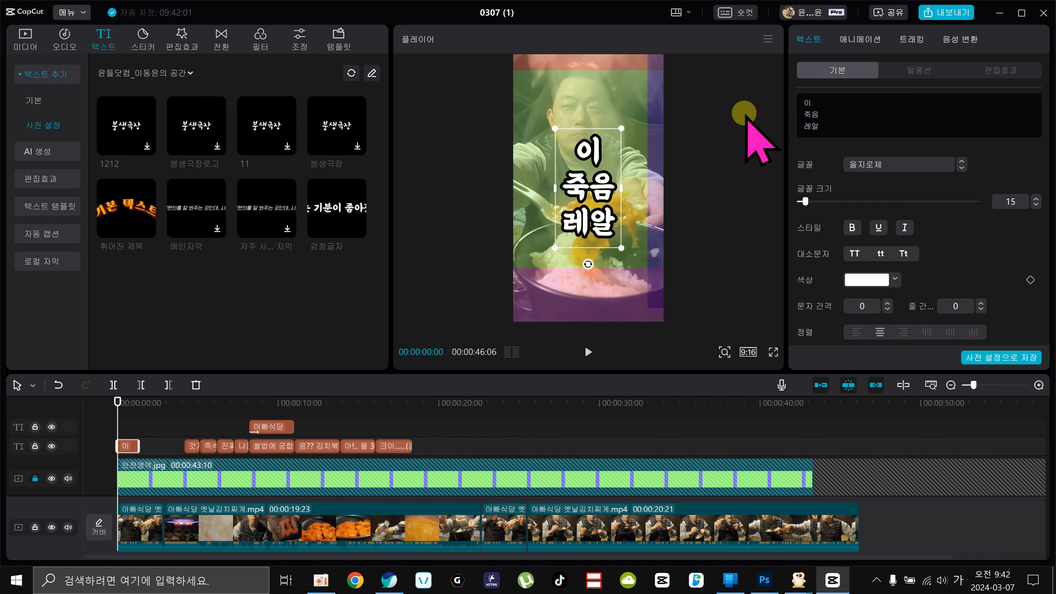
text(거 먹고)
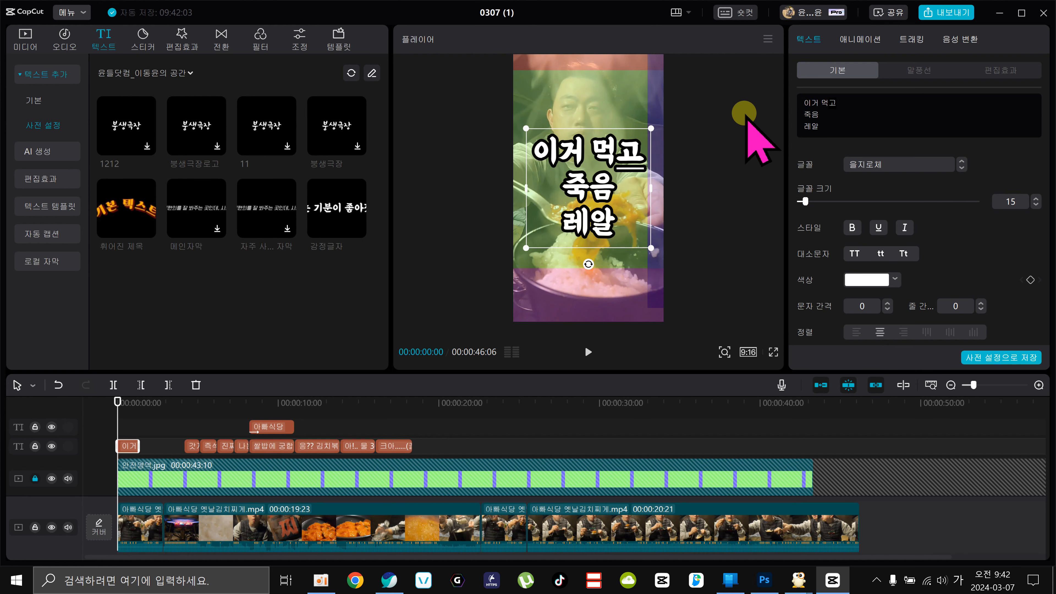
Change the line "죽음" to "죽을 수 있음" and delete the "레알" line with its line break
click(831, 113)
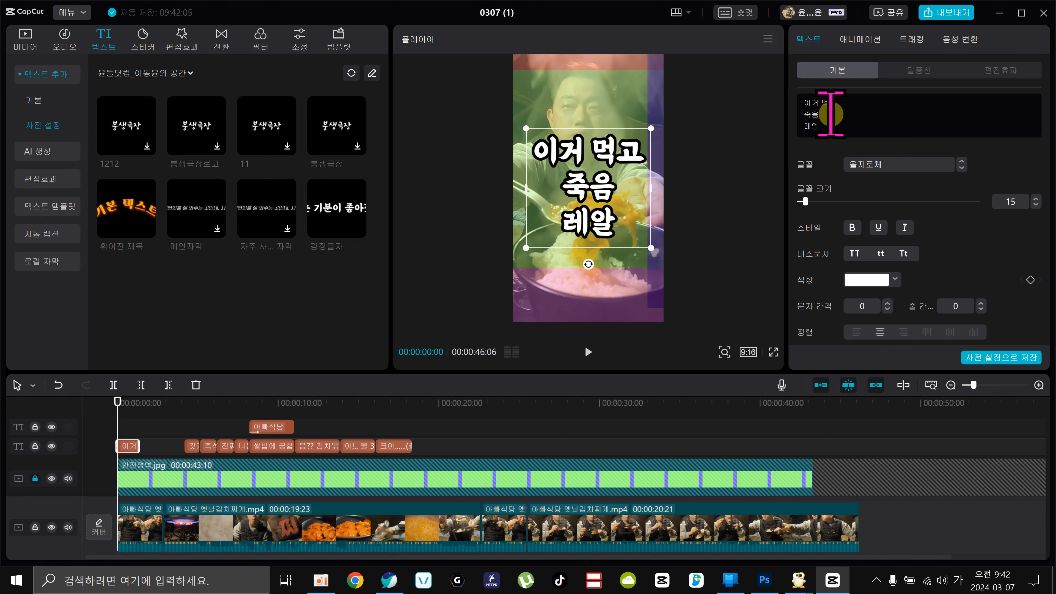
key(BackSpace)
text(을)
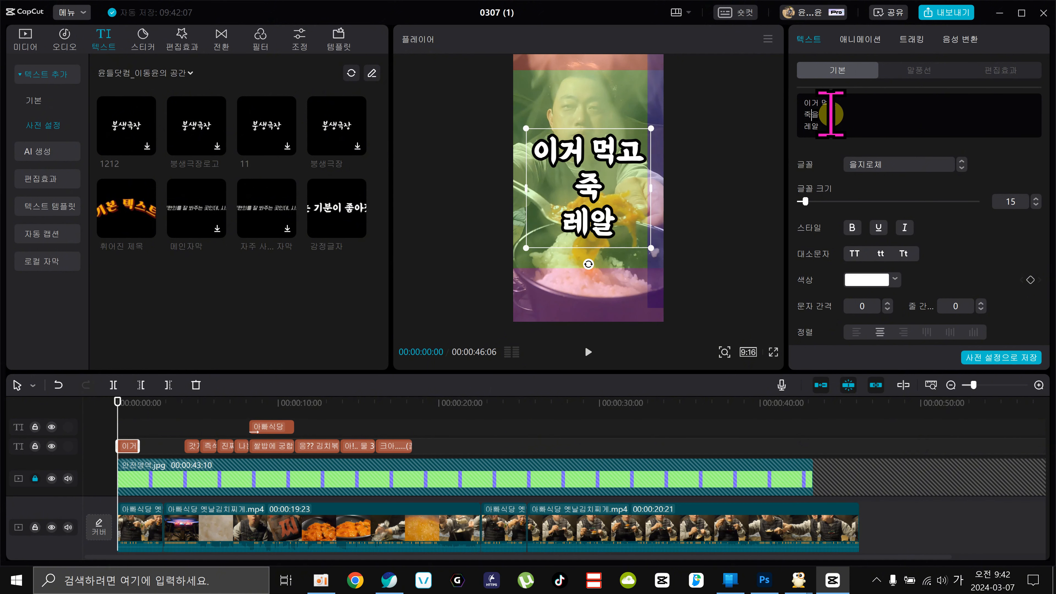
text( 수)
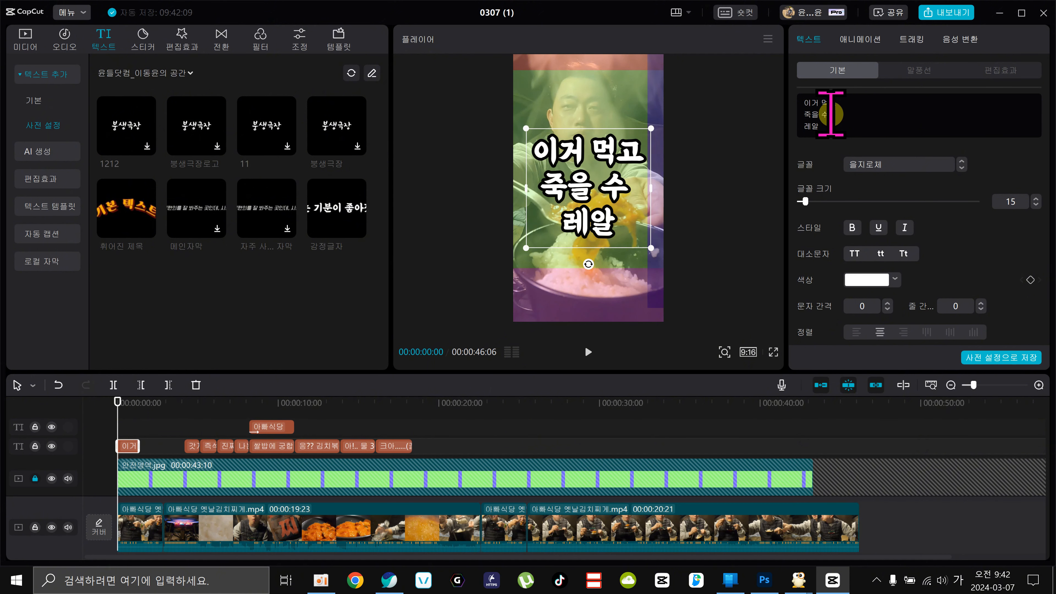
text( 있음)
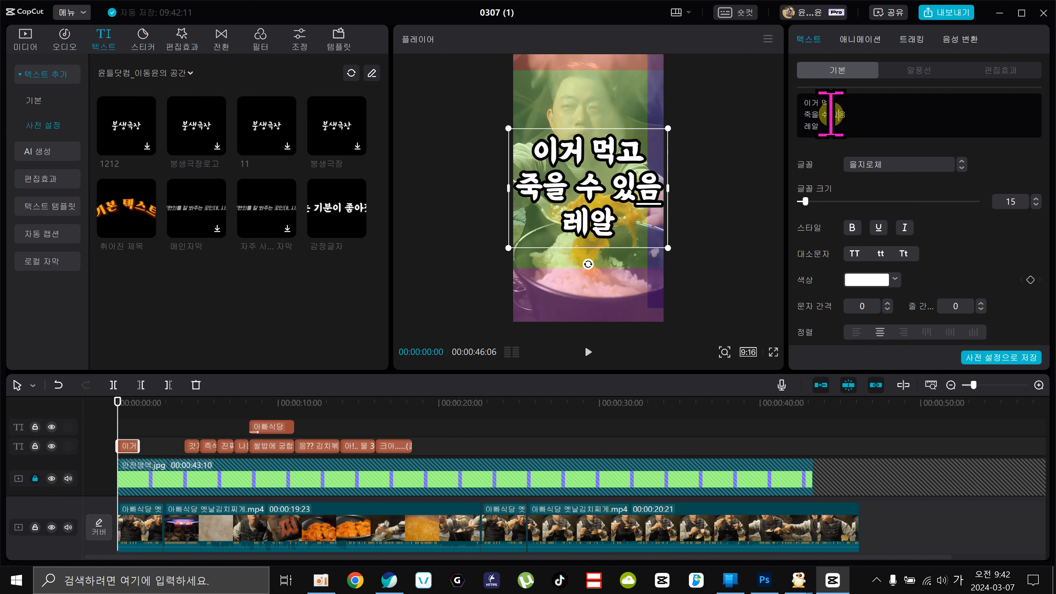
double_click(838, 122)
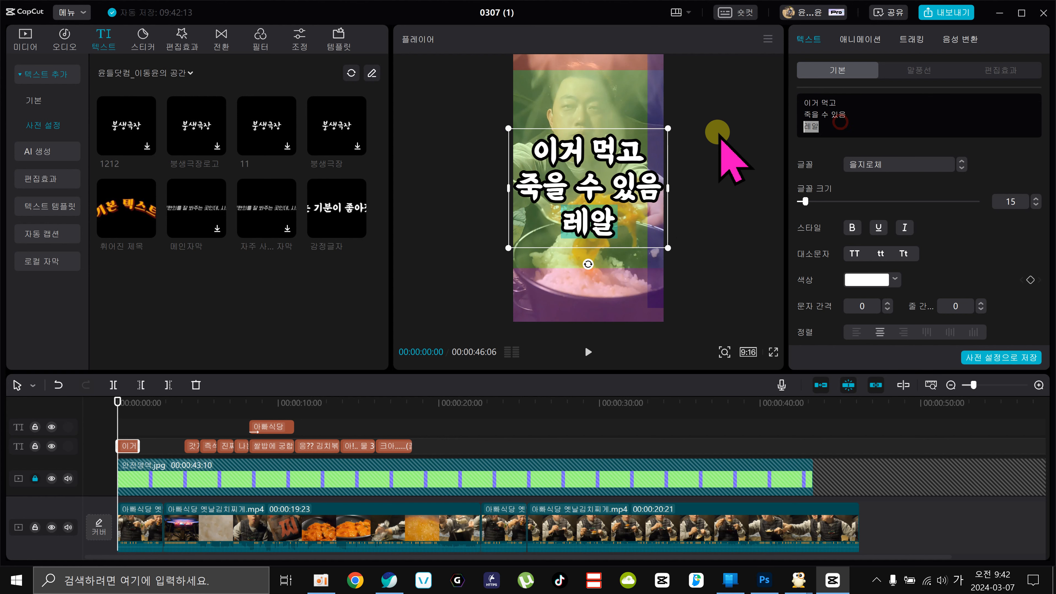
key(BackSpace)
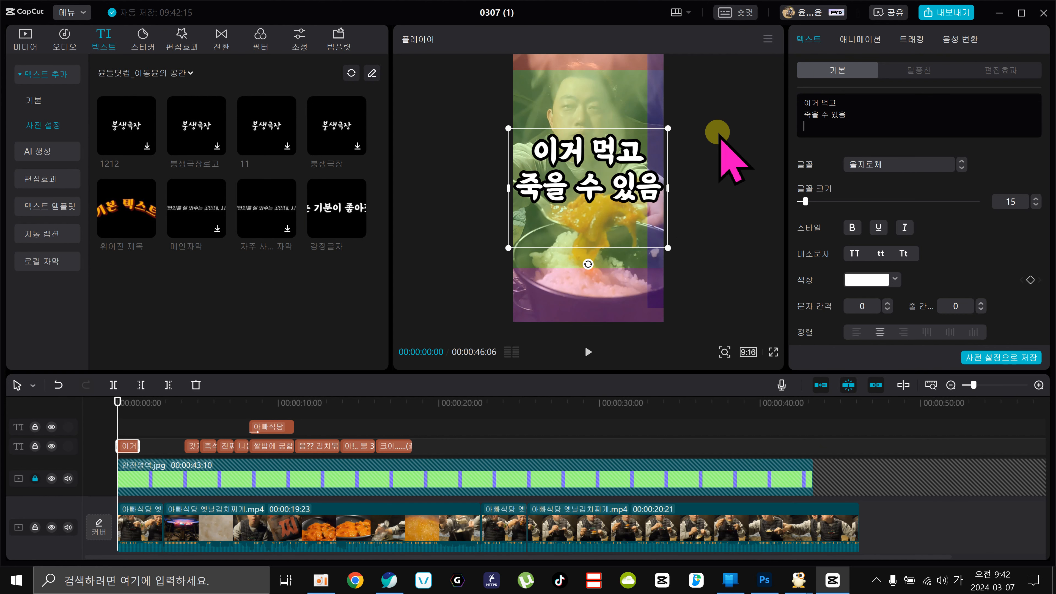
key(BackSpace)
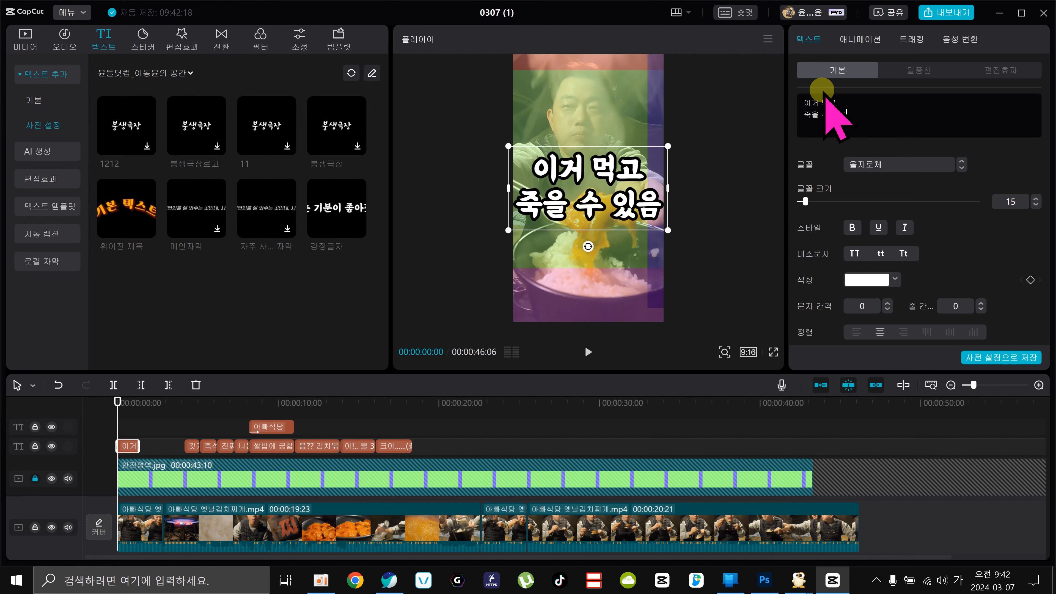
Shrink the two-line opening text slightly so that it fits within the width of the video frame
click(717, 206)
click(620, 206)
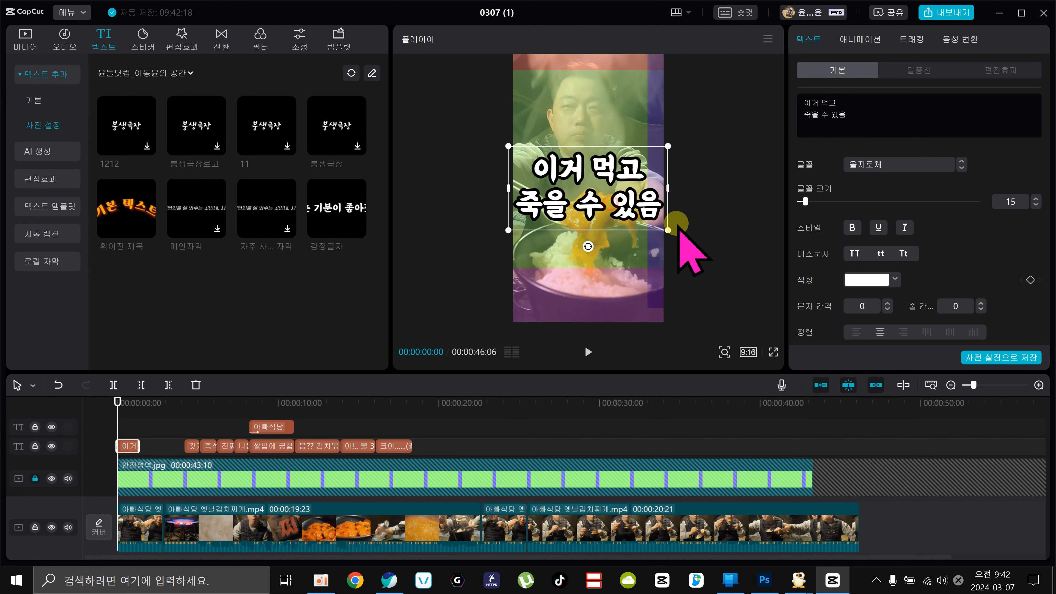
drag(667, 225, 660, 224)
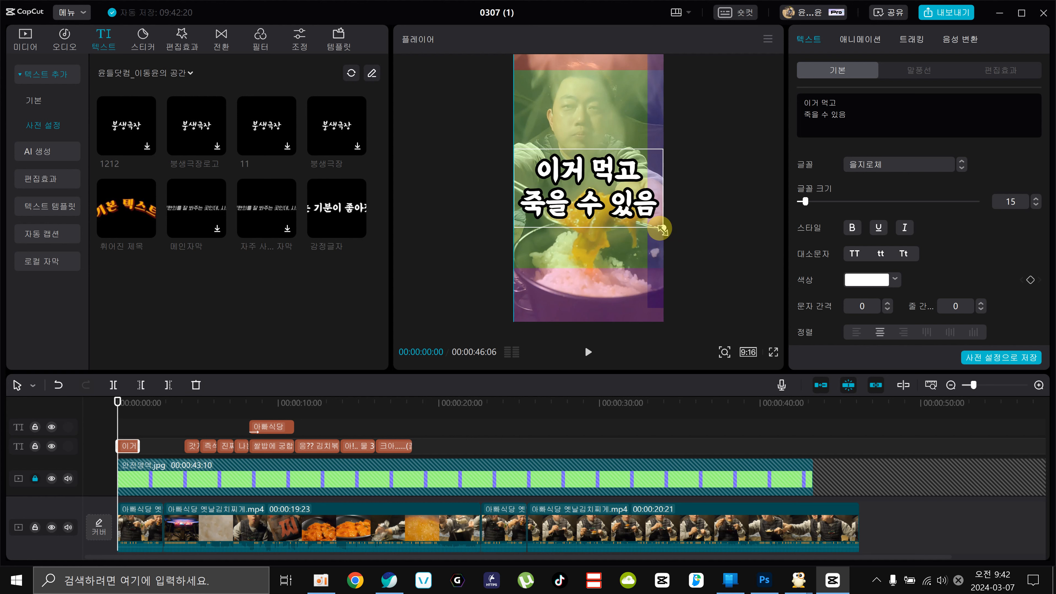
Unlock and hide the 안전영역.jpg guide track, and preview the opening caption over the clean footage
click(139, 400)
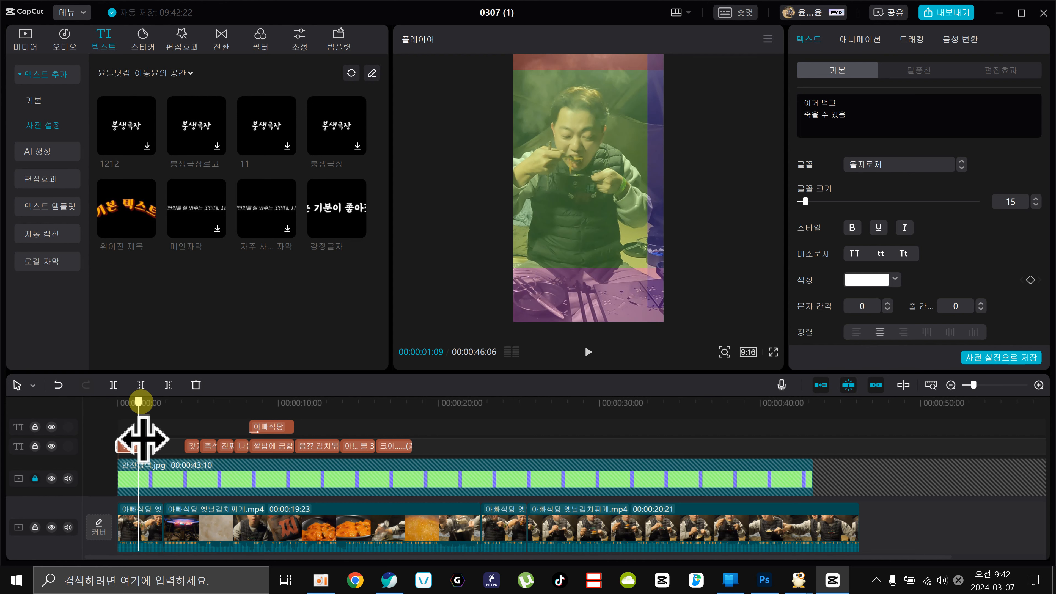
click(121, 402)
key(space)
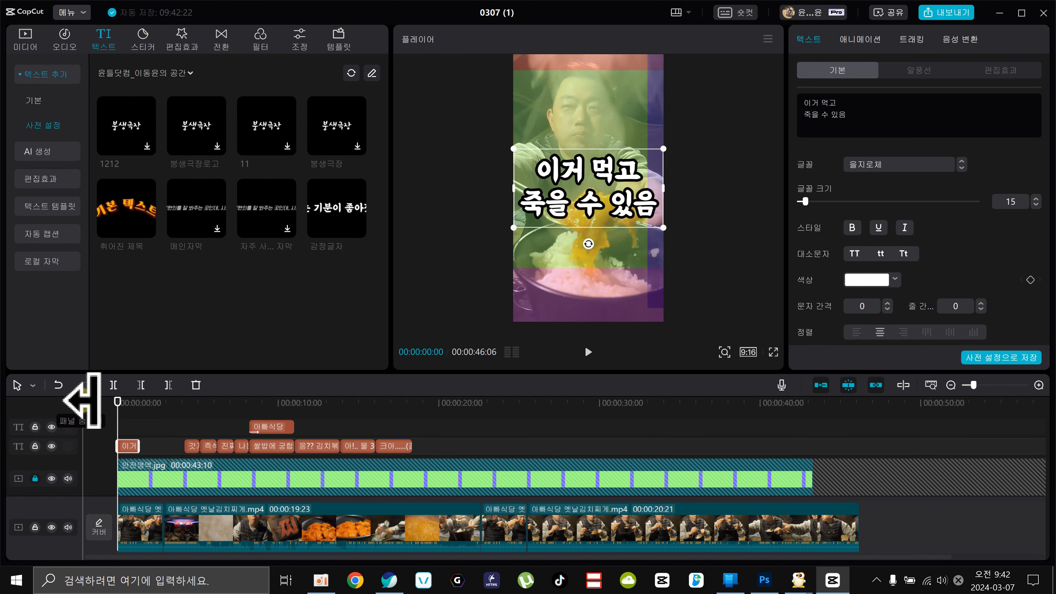
key(space)
click(51, 478)
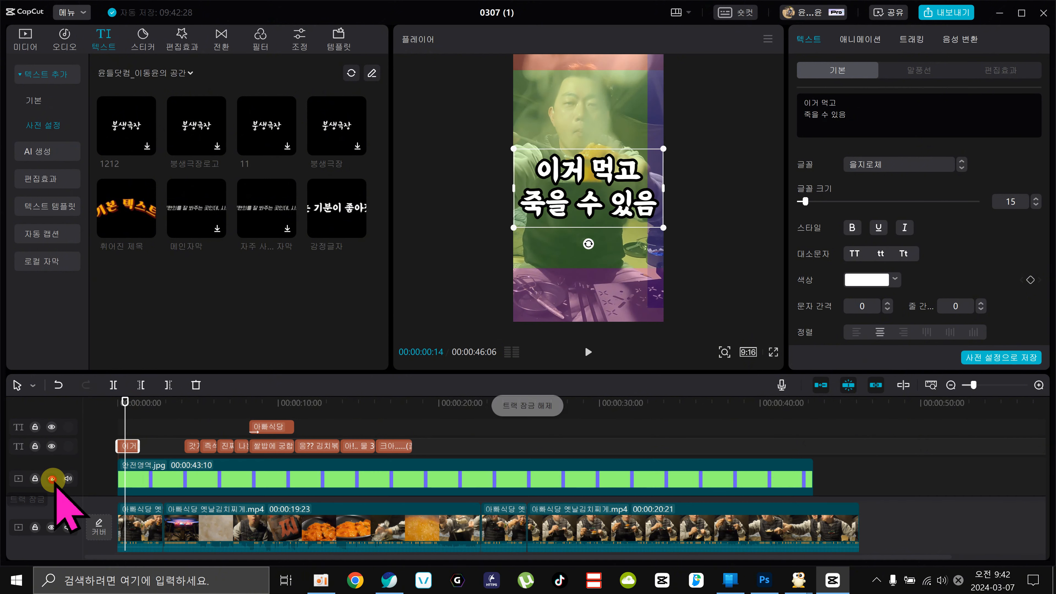
drag(126, 402, 67, 400)
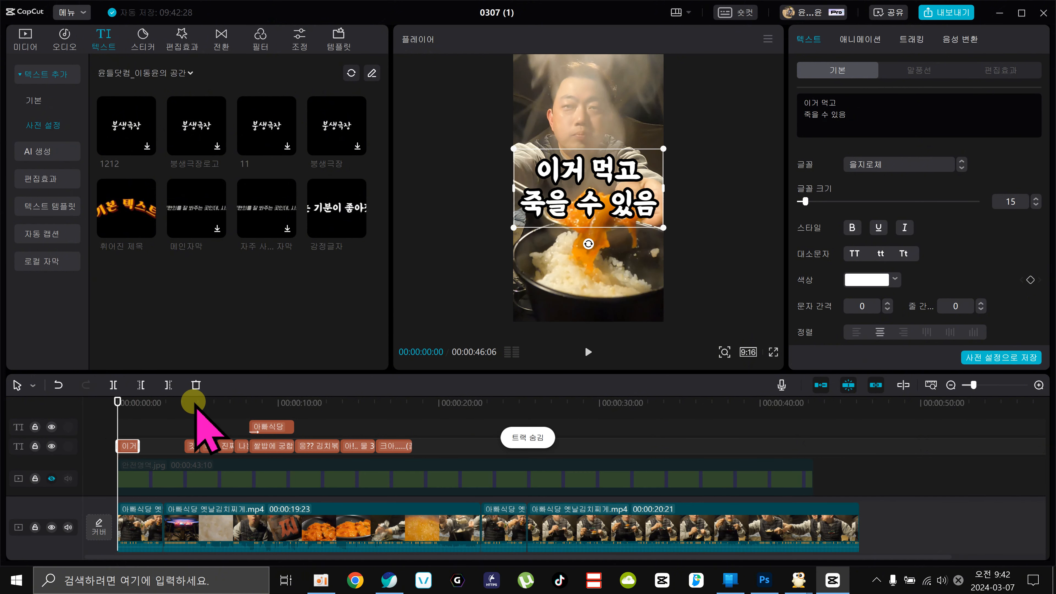
click(208, 403)
click(77, 402)
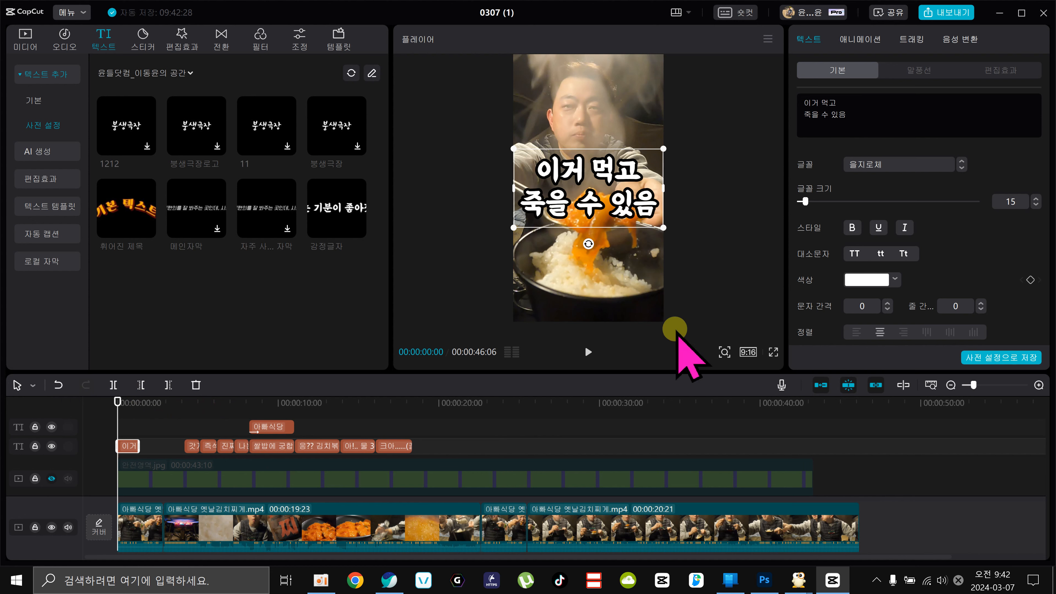
Try muting the main video track, and restore its sound
click(67, 527)
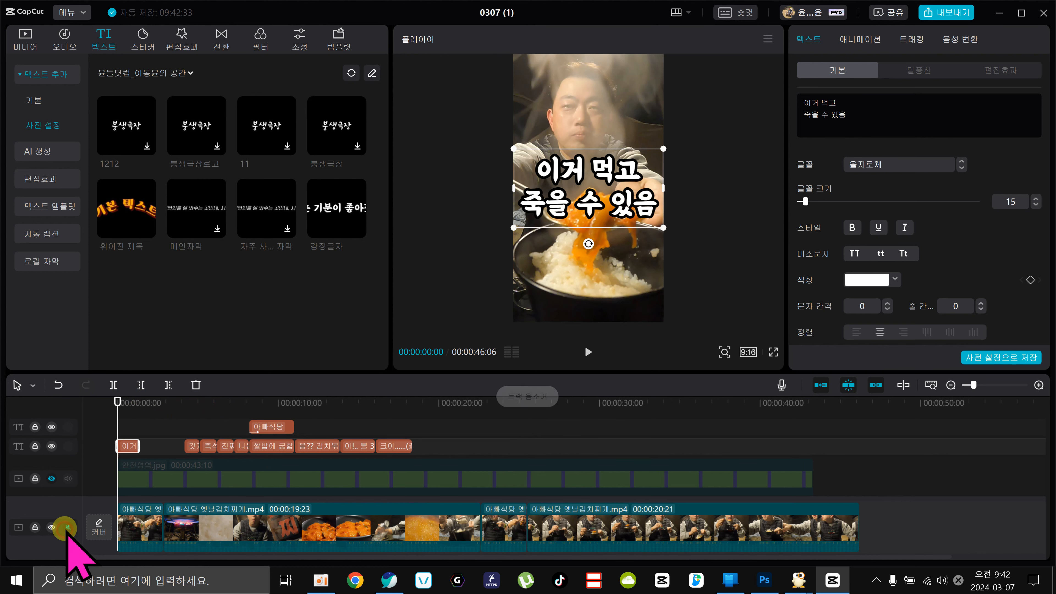
click(159, 413)
click(74, 401)
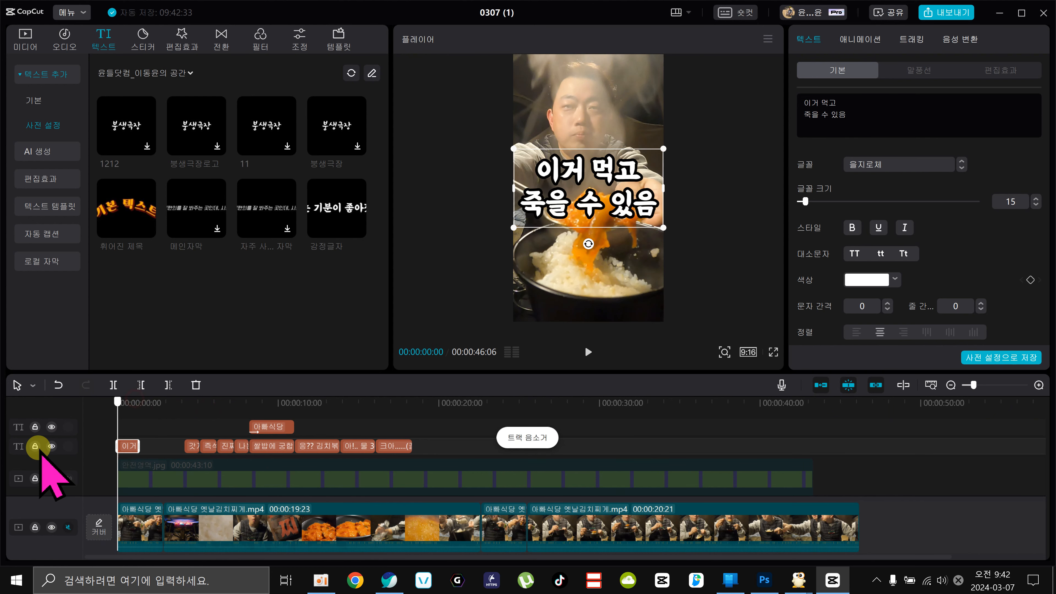
click(68, 526)
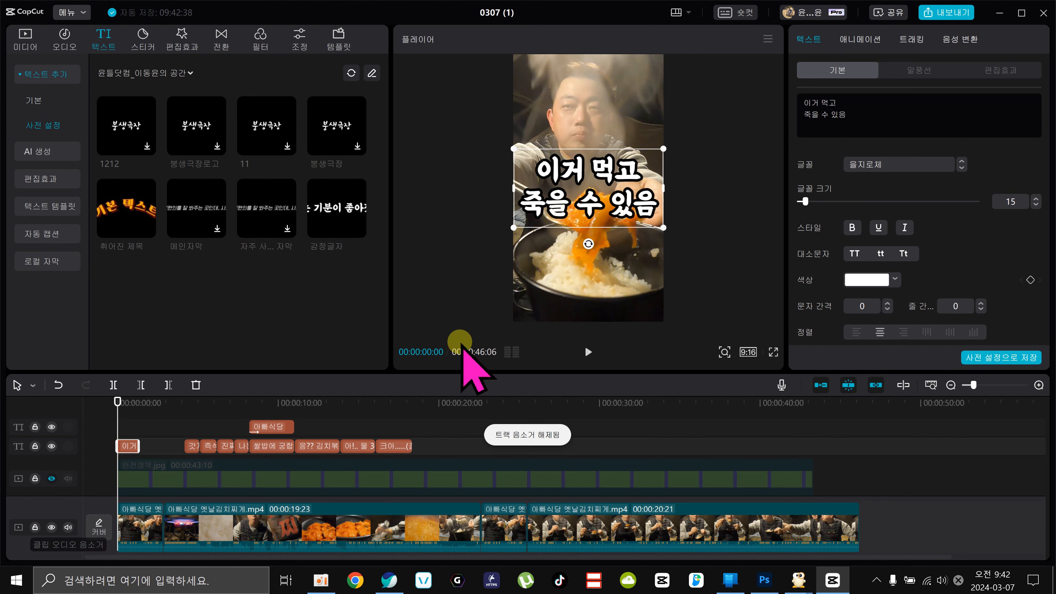
Play the short from the start and scrub through the whole timeline to review the footage and captions, returning to the beginning
click(133, 421)
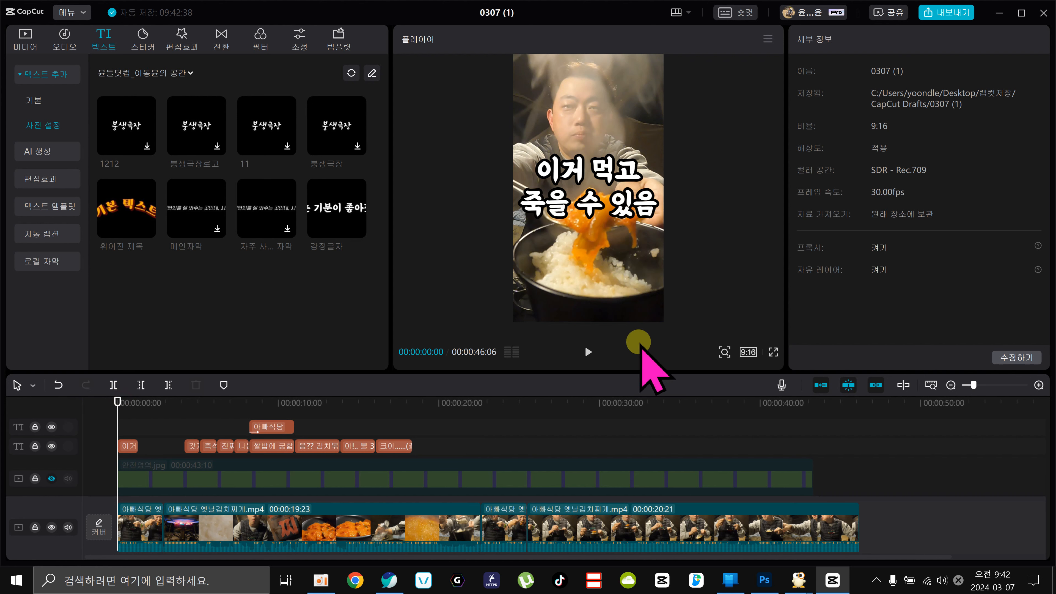
click(588, 352)
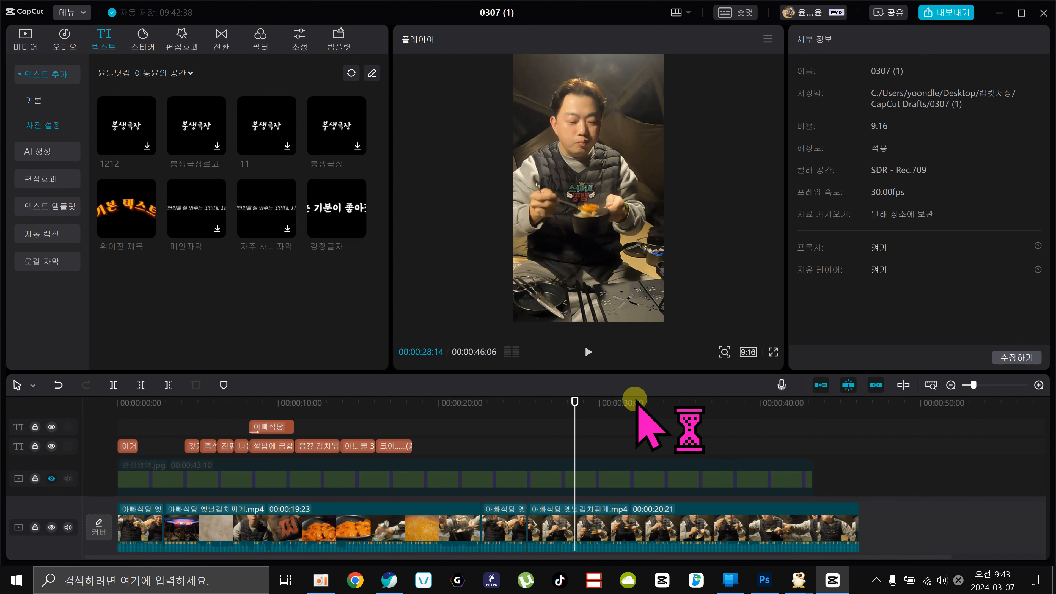
drag(628, 401, 1040, 448)
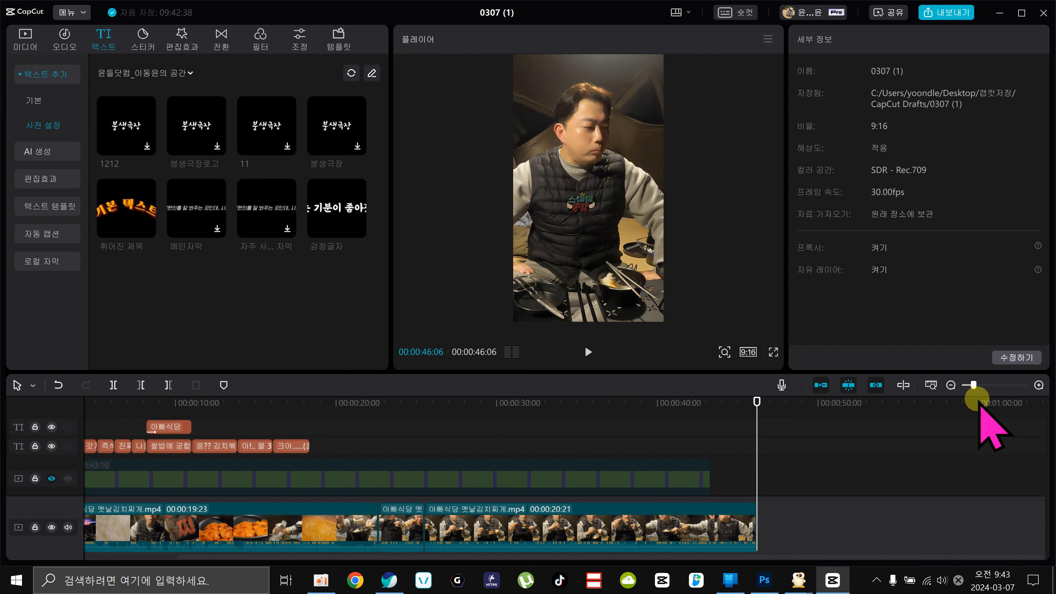
drag(112, 399, 414, 429)
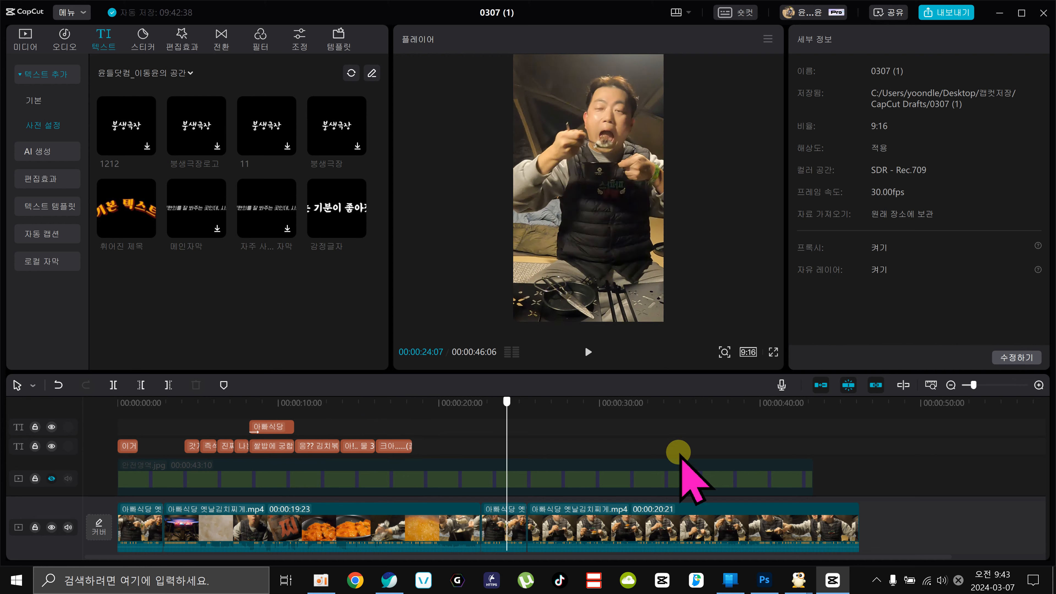
click(865, 468)
drag(865, 469, 72, 461)
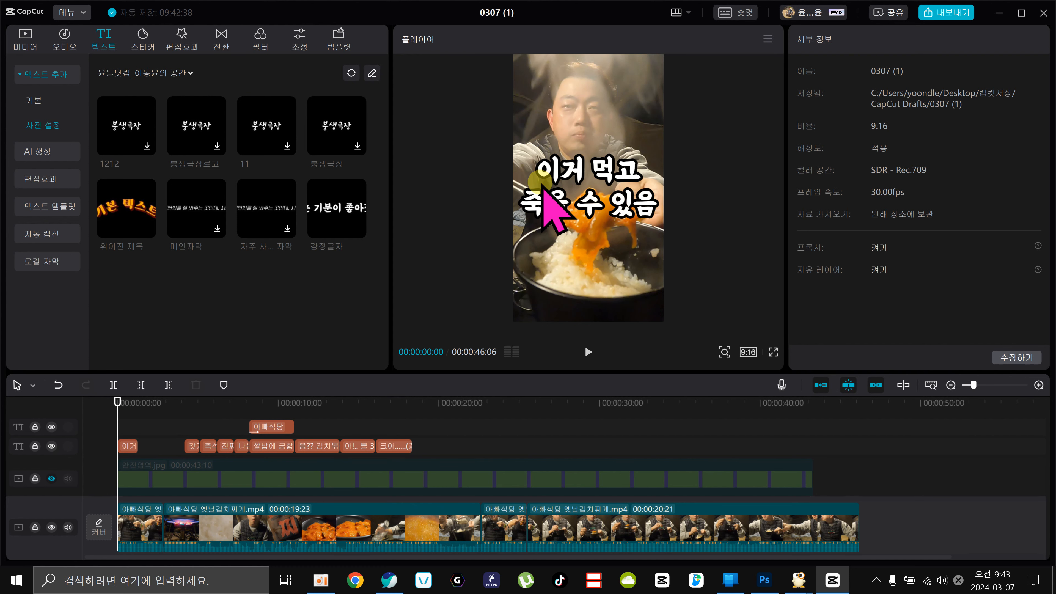
Duplicate the "이거 먹고 / 죽을 수 있음" caption at 00:00:01:11, just after the original on the same track
click(127, 403)
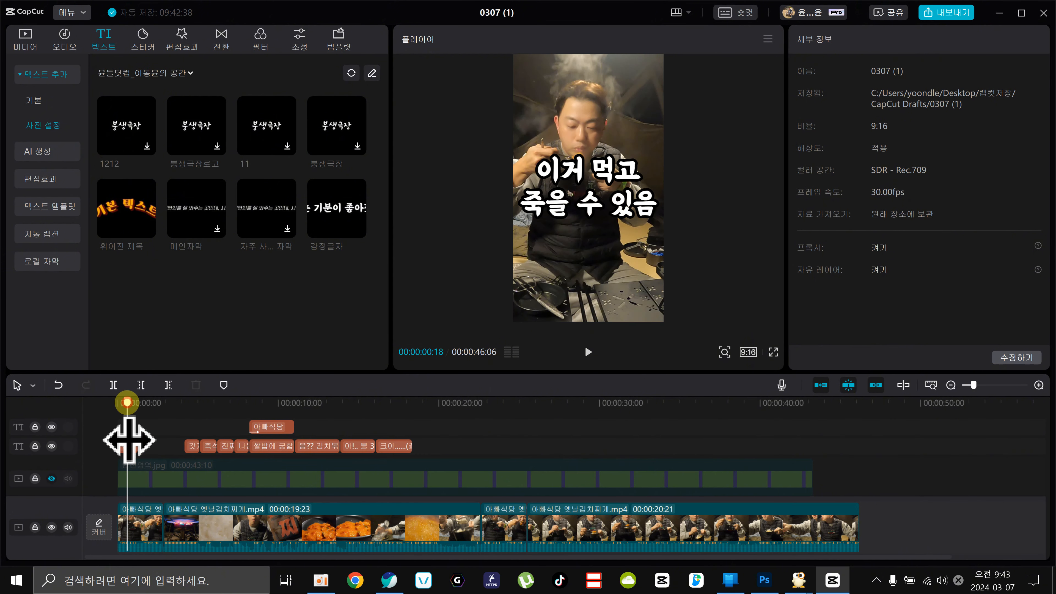
drag(127, 401, 142, 447)
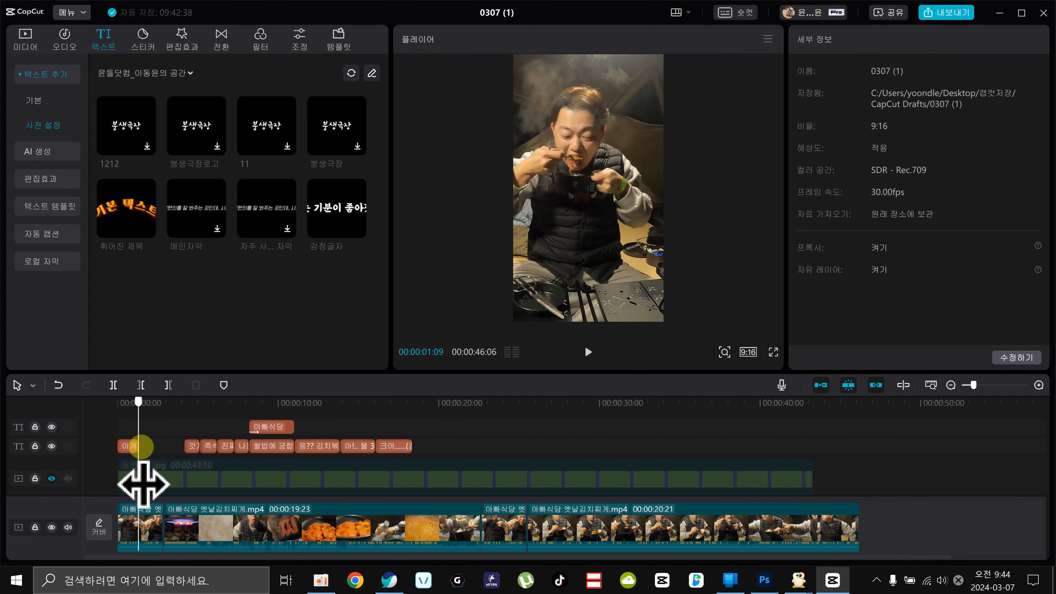
click(1039, 385)
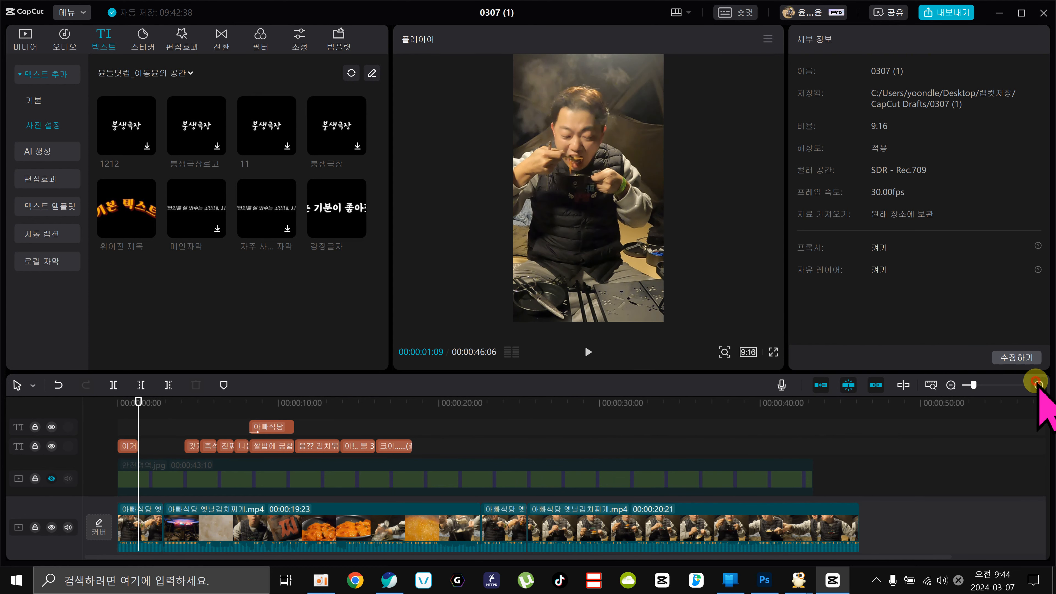
drag(110, 400, 219, 407)
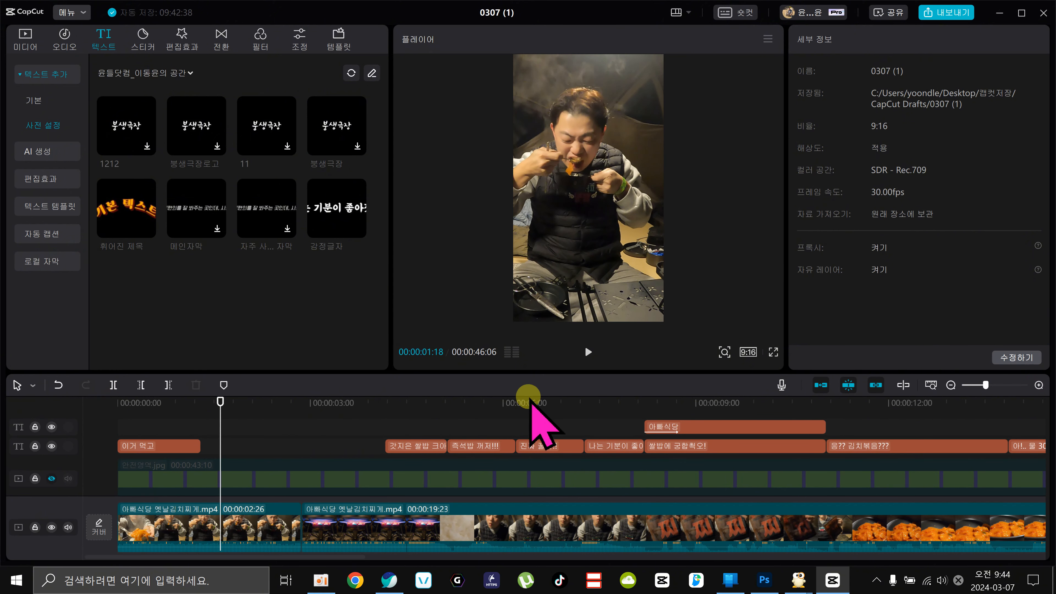
click(405, 400)
drag(406, 400, 216, 448)
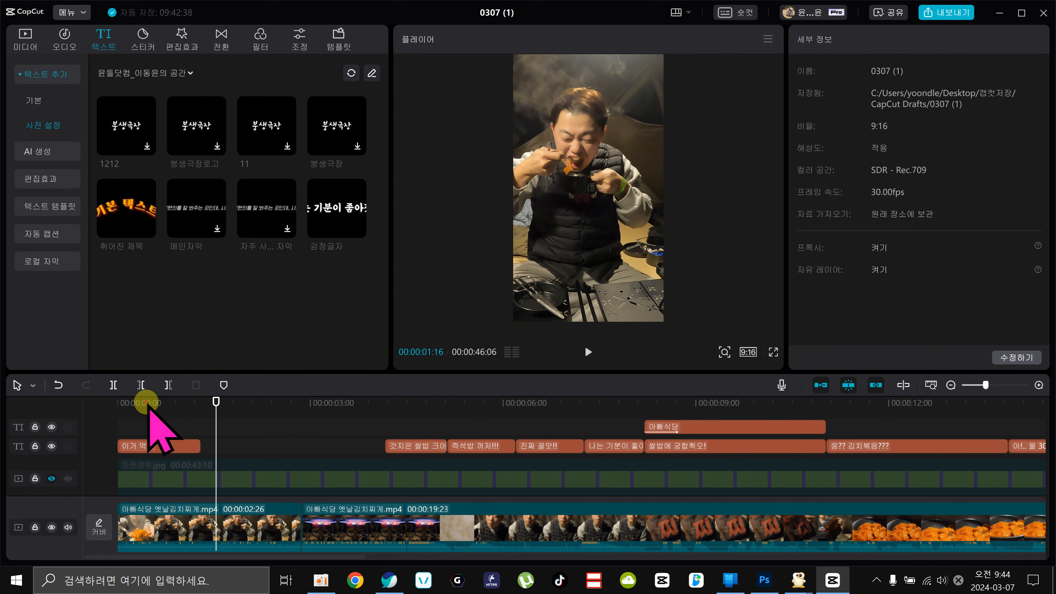
click(124, 402)
drag(125, 402, 205, 401)
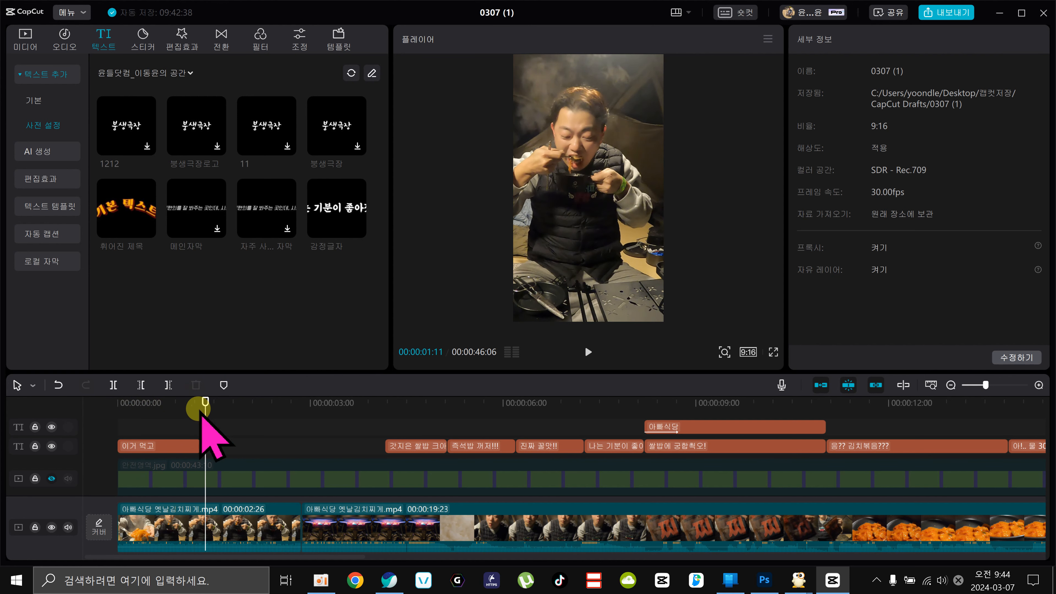
click(165, 444)
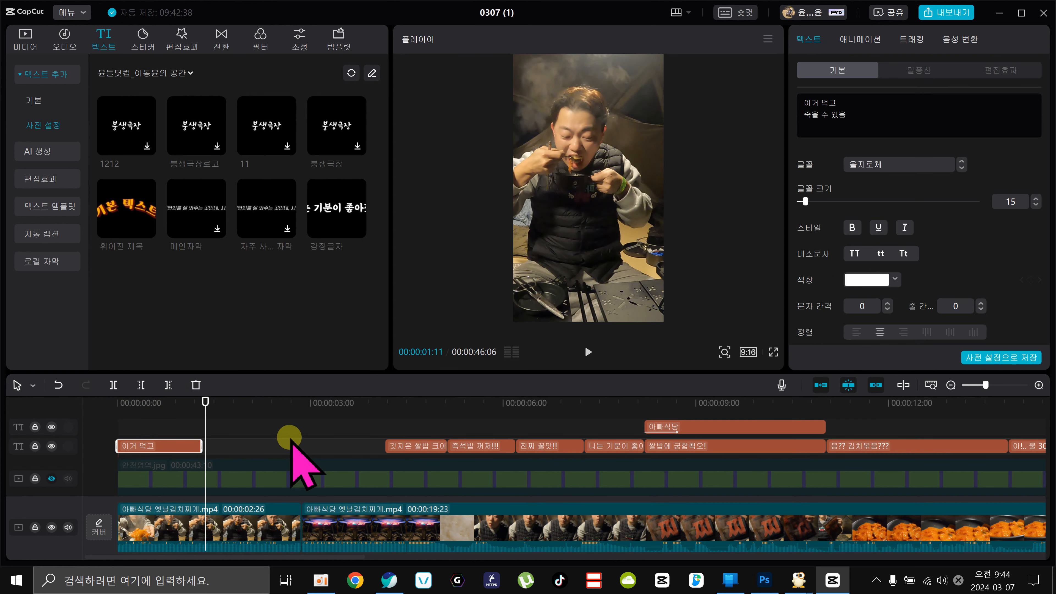
key(ctrl+c)
key(ctrl+v)
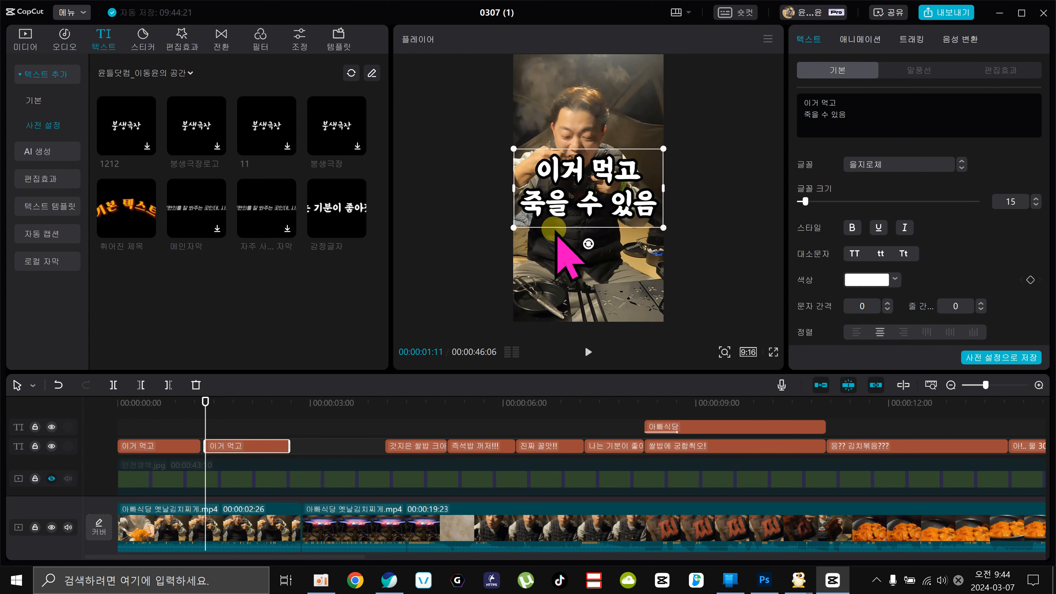
Rewrite the duplicated second caption as "너무 맛있어서 / 죽을수 있음" on two lines and set its font size to 12
double_click(624, 198)
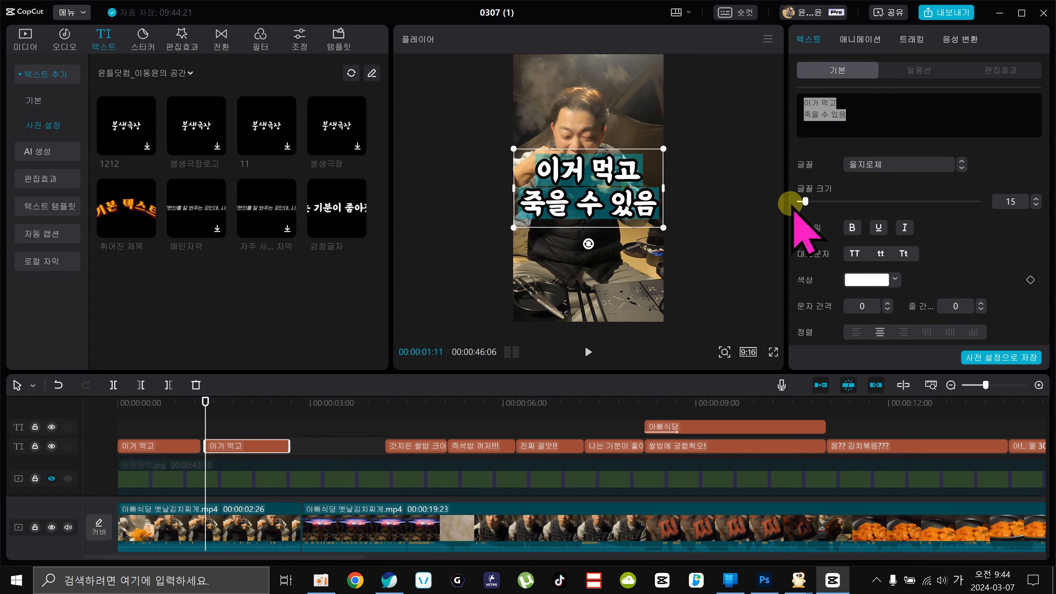
text(ㅁ무 맛있어)
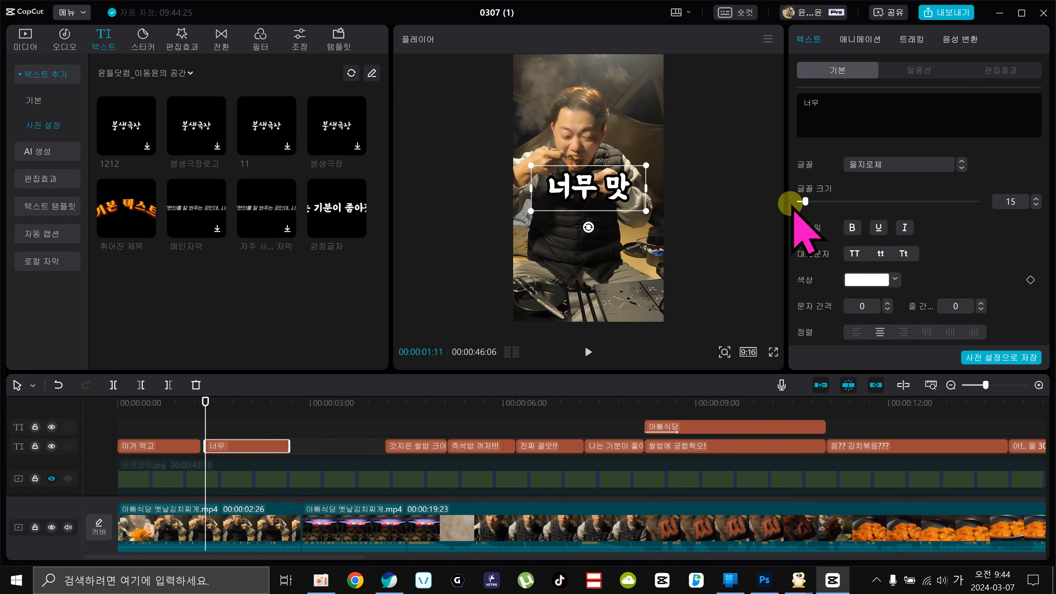
text(서)
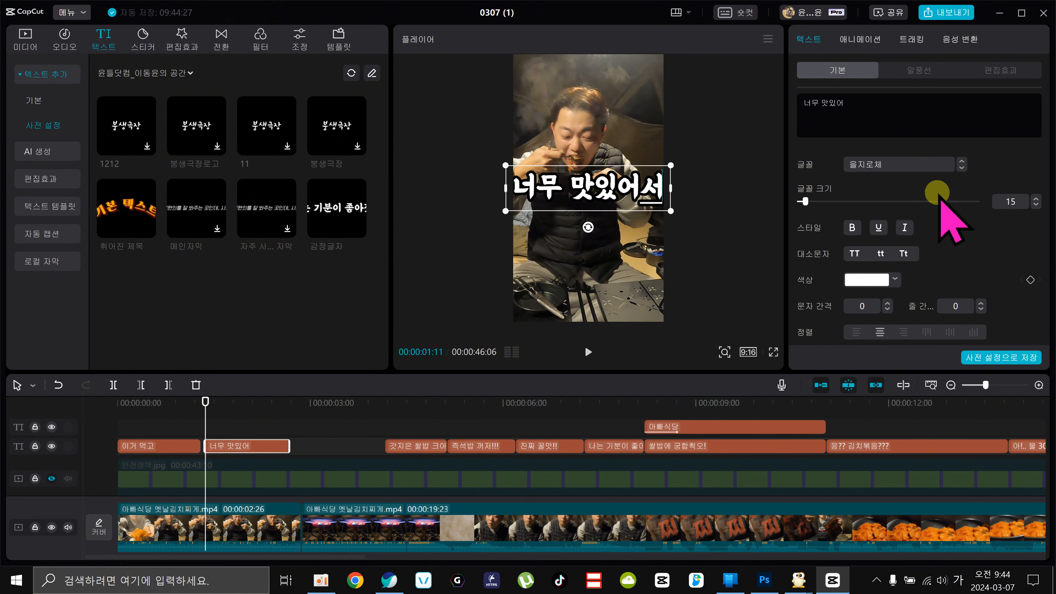
click(1036, 205)
click(1036, 204)
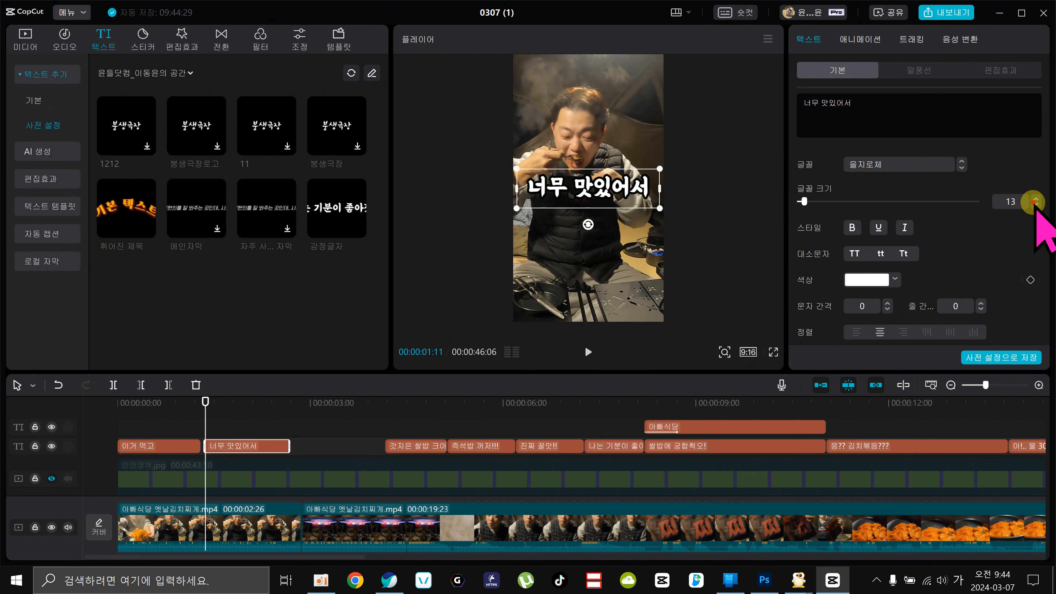
click(1036, 205)
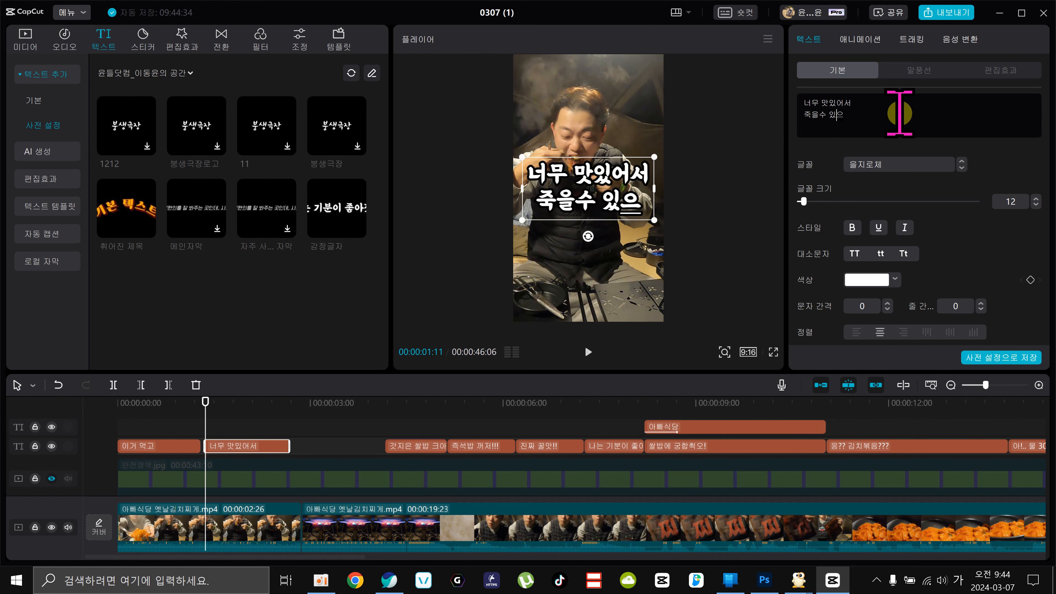
Duplicate the "너무 맛있어서 / 죽을수 있음" caption at 00:00:02:22 and extend the copy to the start of the following caption
click(310, 402)
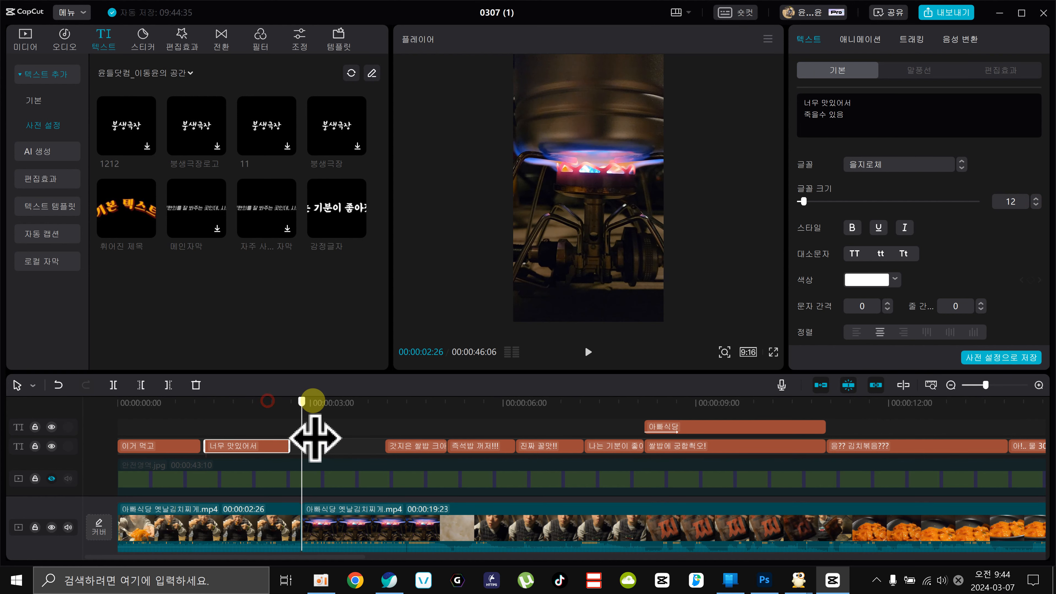
drag(301, 401, 296, 406)
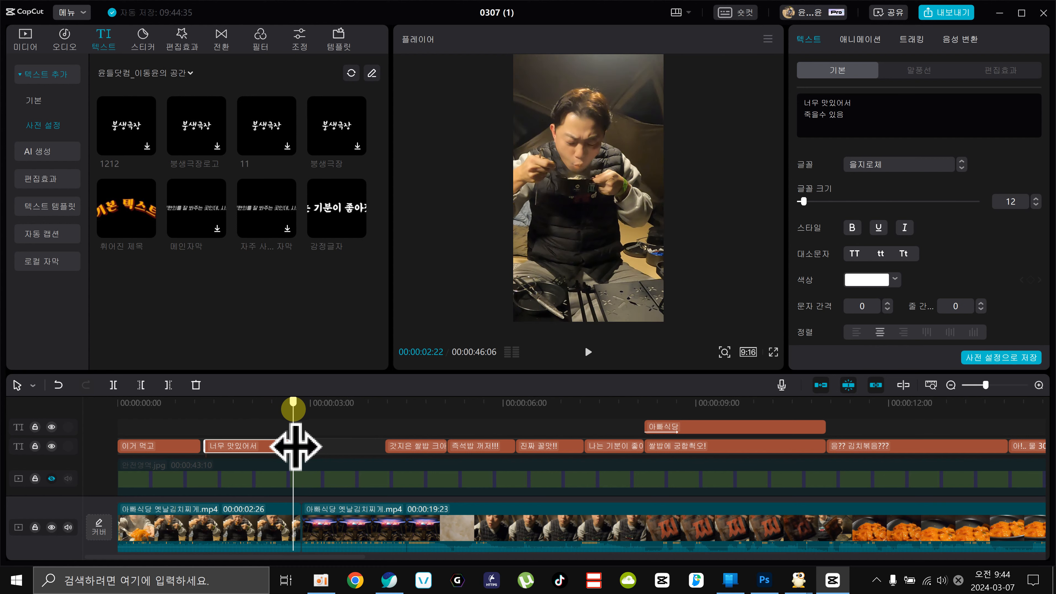
key(ctrl+c)
key(ctrl+v)
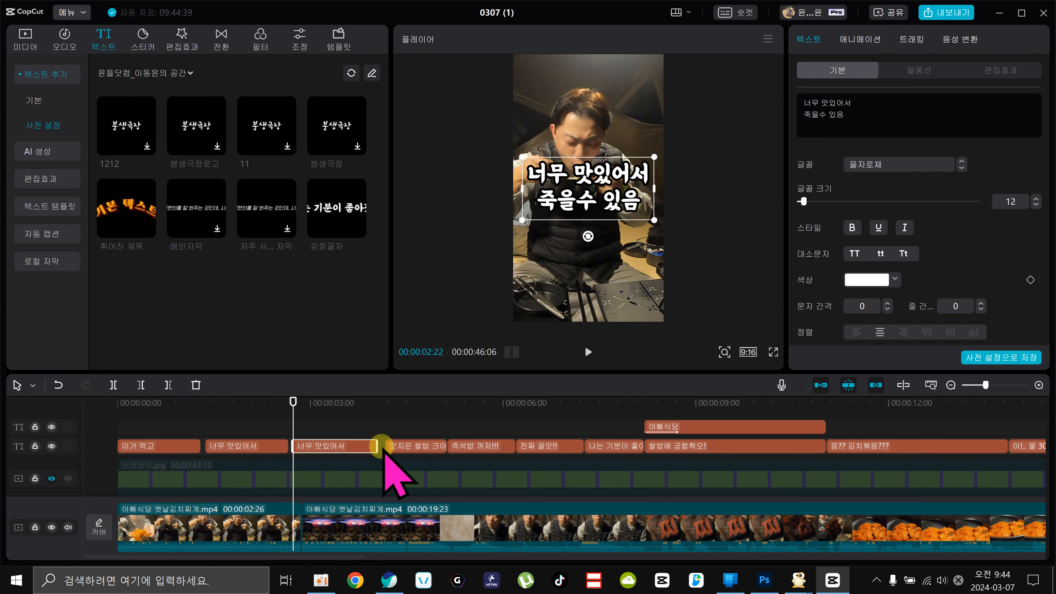
drag(377, 445, 384, 445)
Rewrite the third hook caption over the gas burner shot as "5900원 / 김치찌개 / 리뷰합니다" on three lines
click(325, 401)
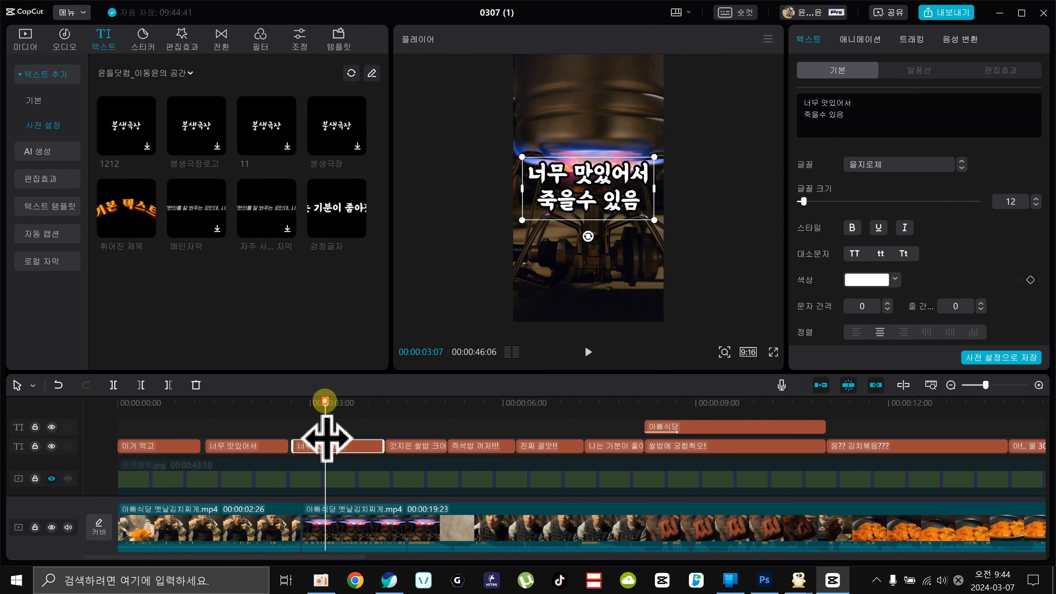
double_click(592, 202)
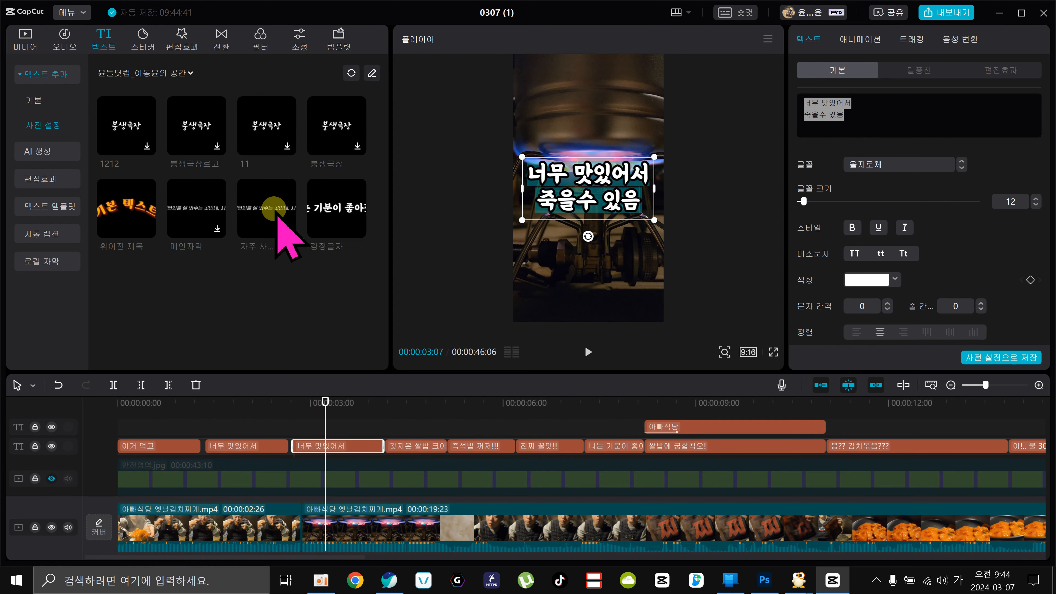
click(532, 171)
drag(252, 401, 337, 405)
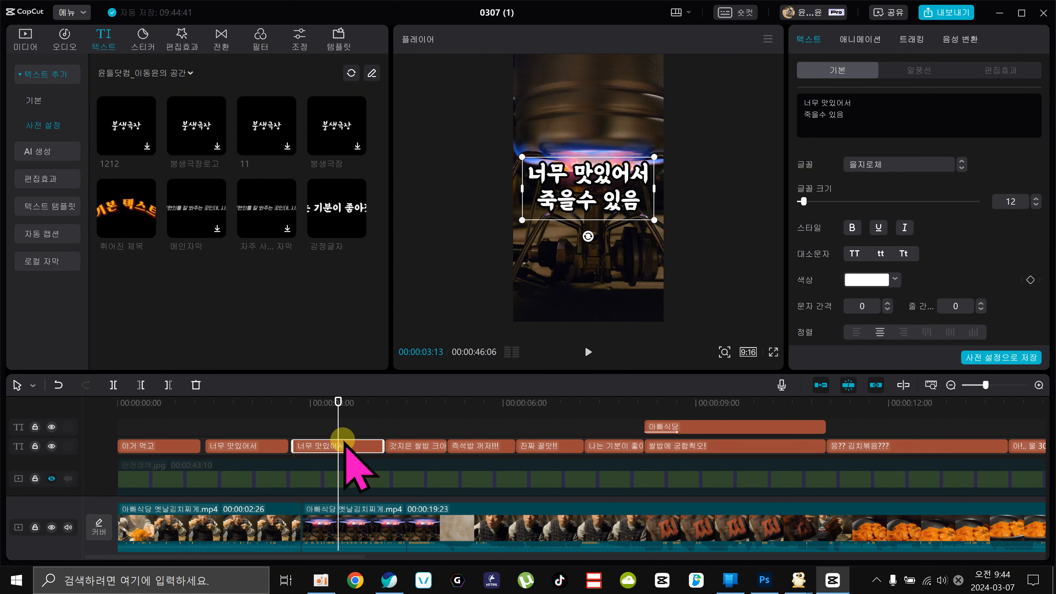
click(566, 183)
double_click(569, 185)
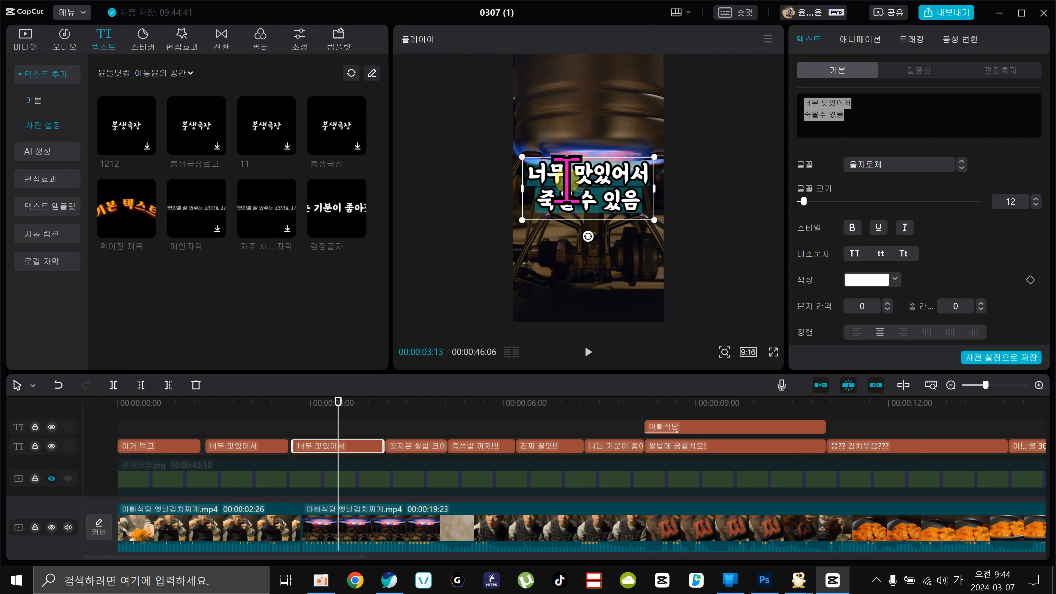
text(5900원)
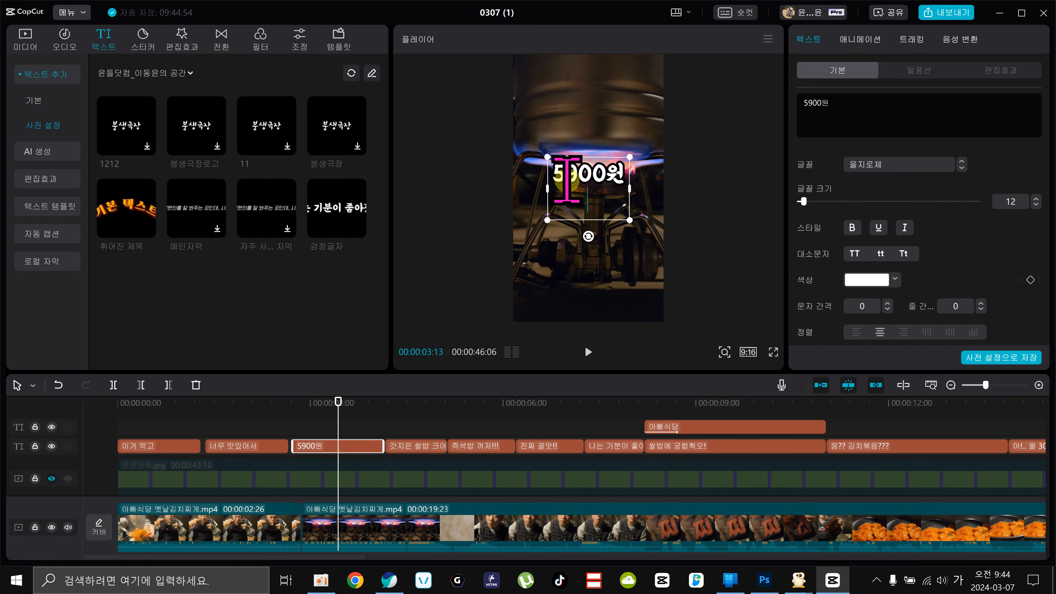
key(Return)
text(깃)
text(치찌개)
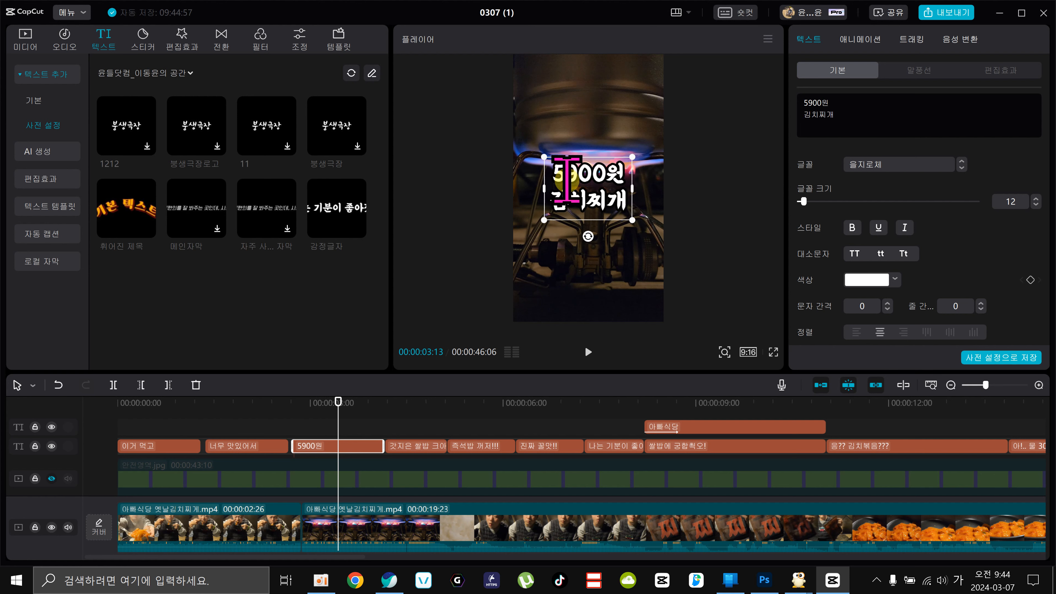
key(Return)
text(소)
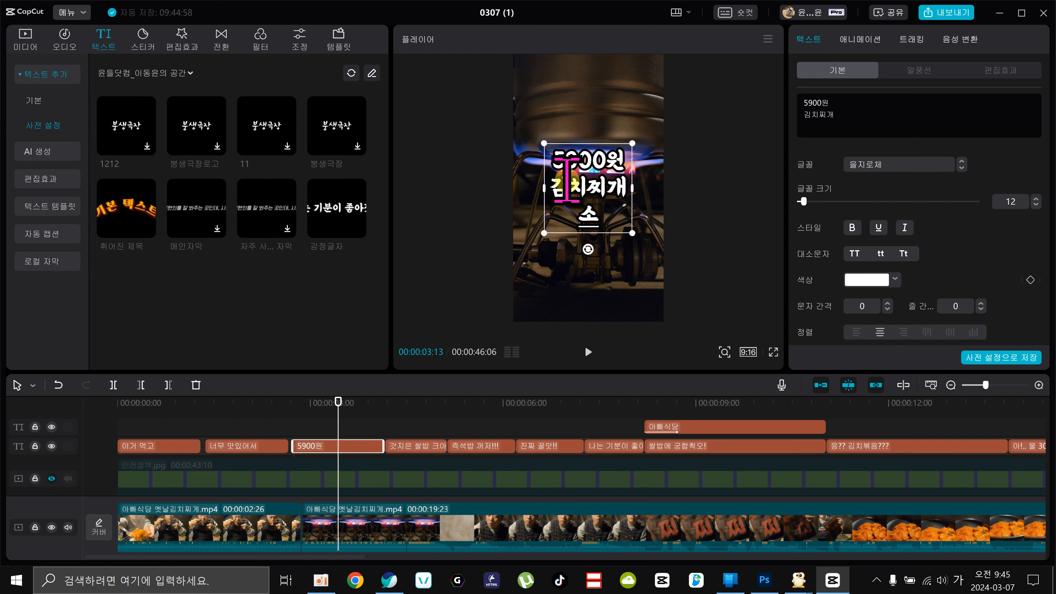
key(BackSpace)
text(리부)
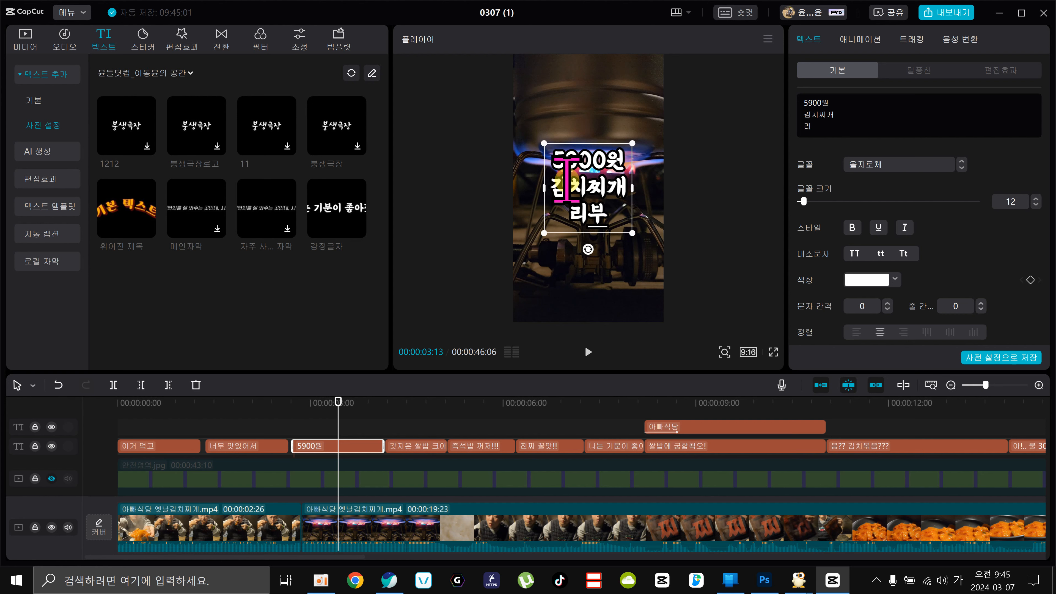
text(합니다)
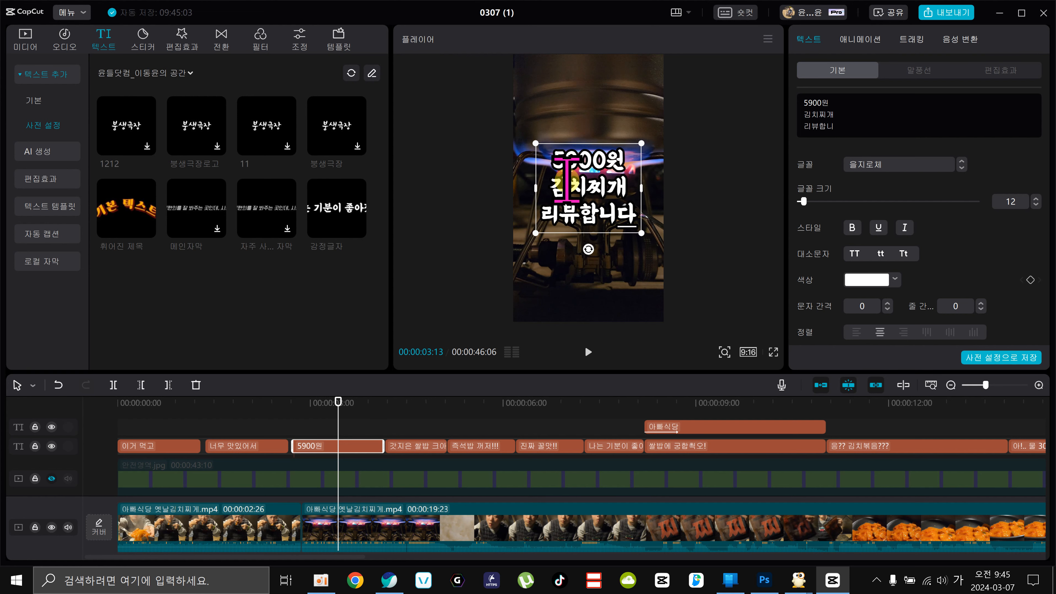
Paste the copied caption at 00:00:11:01 on the upper text track and extend it to the end of the "응?? 김치볶음???" caption
drag(290, 403, 601, 449)
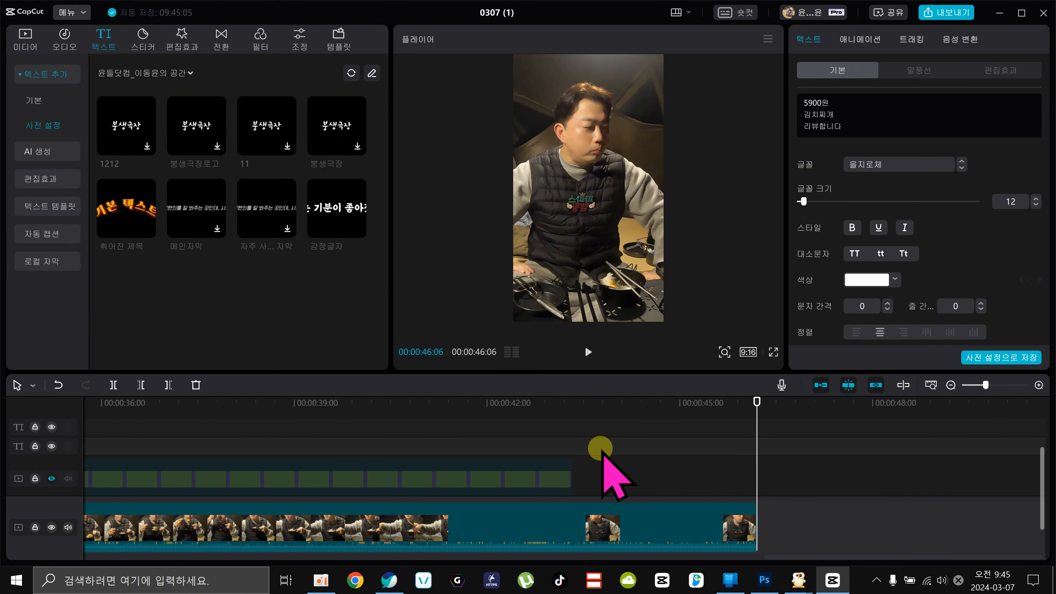
drag(655, 418, 628, 443)
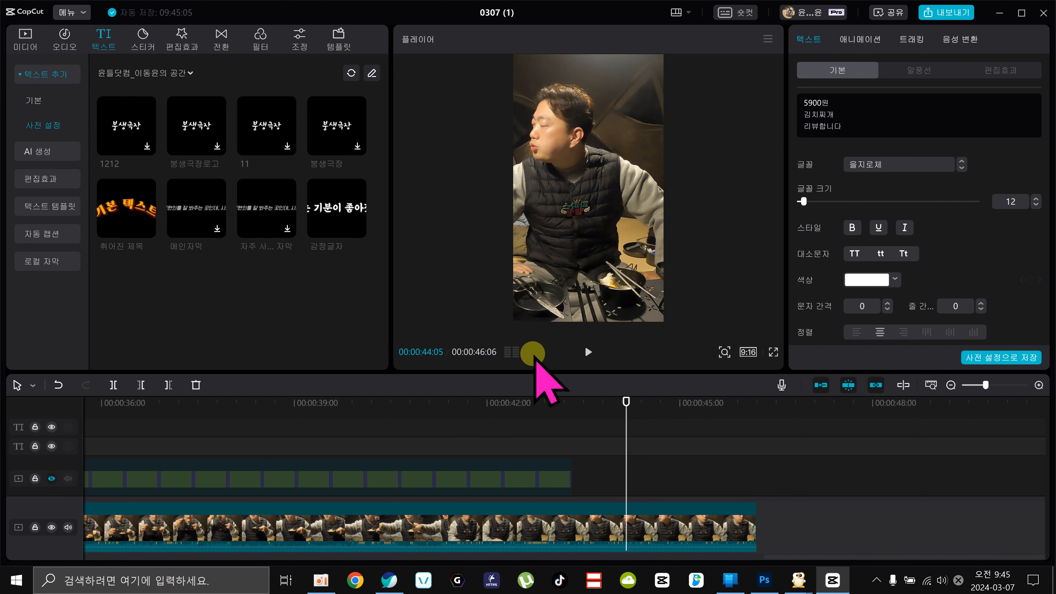
click(557, 401)
drag(248, 400, 407, 395)
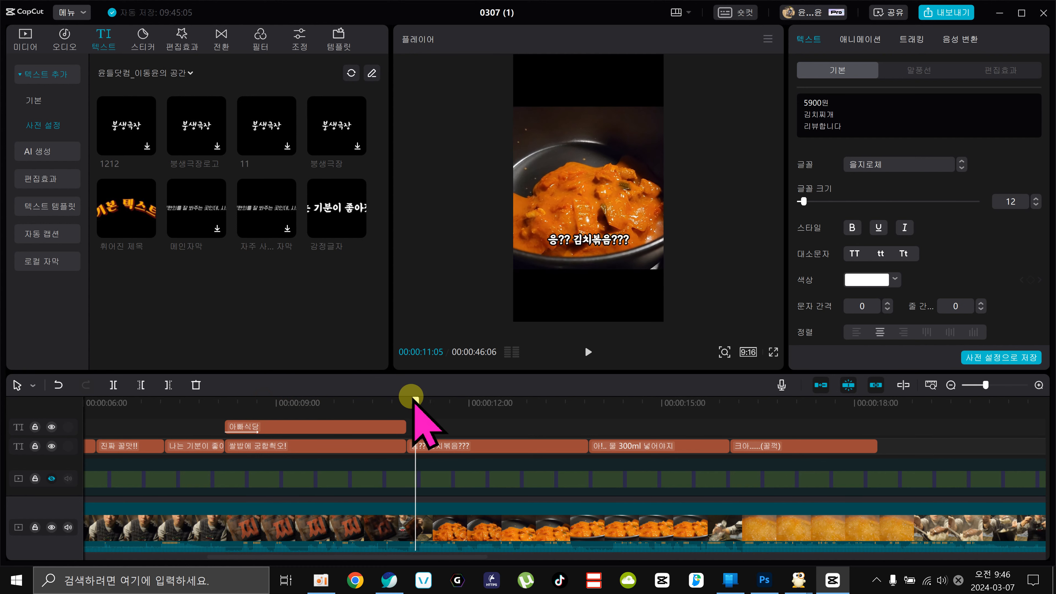
key(ctrl+v)
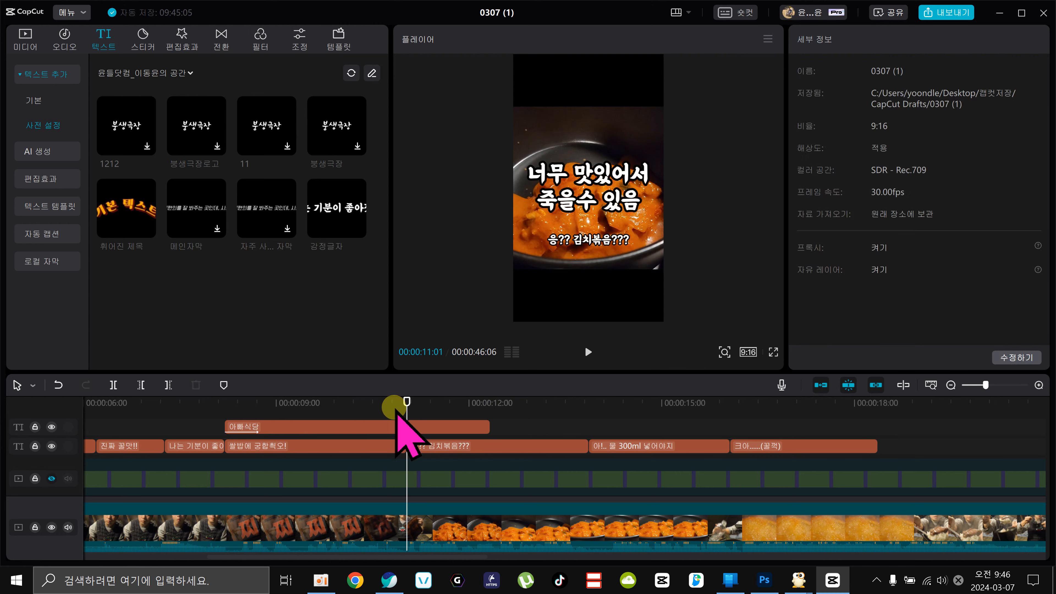
drag(488, 422, 581, 423)
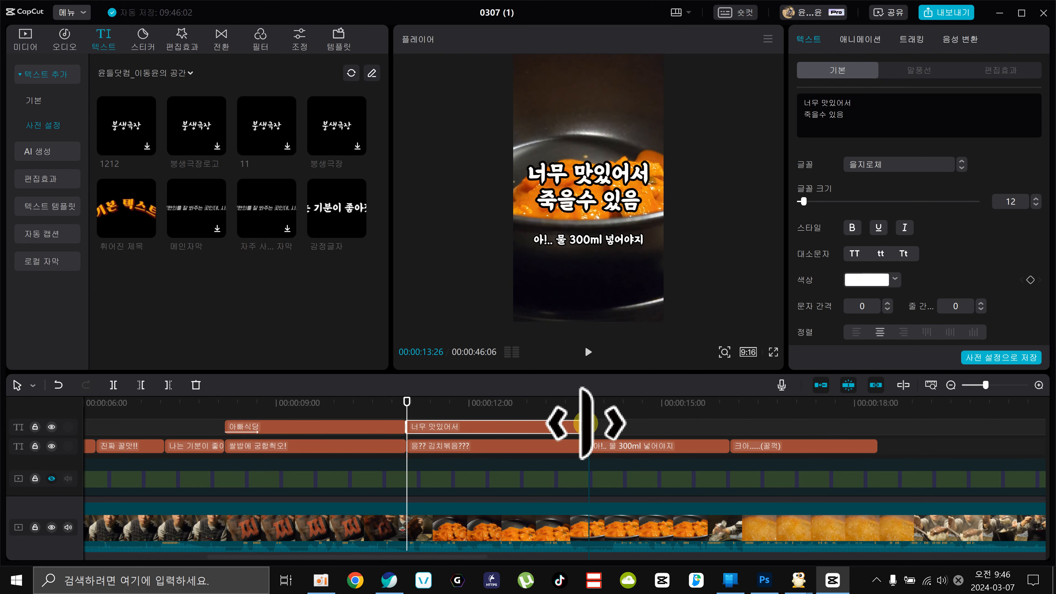
Move the pasted caption to the upper part of the video frame and rewrite it as "구매는 캡션참고"
drag(557, 179, 603, 88)
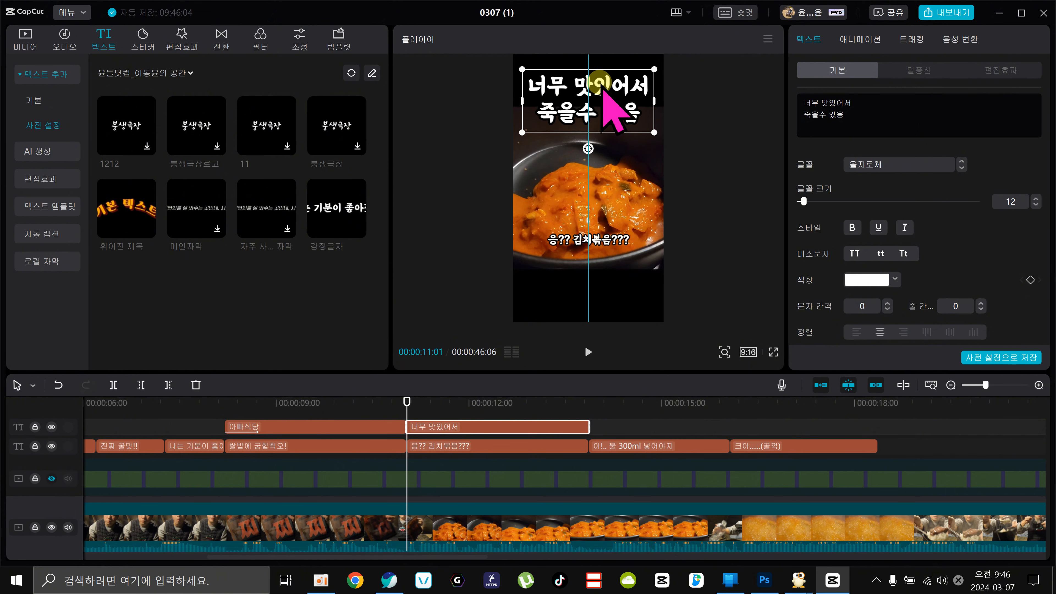
double_click(600, 82)
text(그)
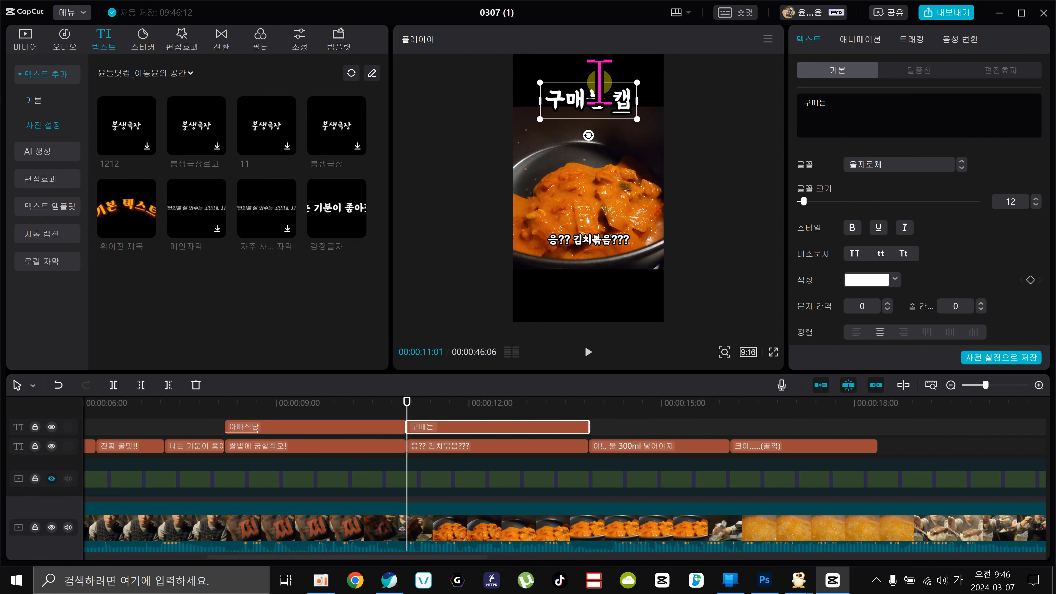
text(매는 캡션ㅊ)
text(ㅏㅁ)
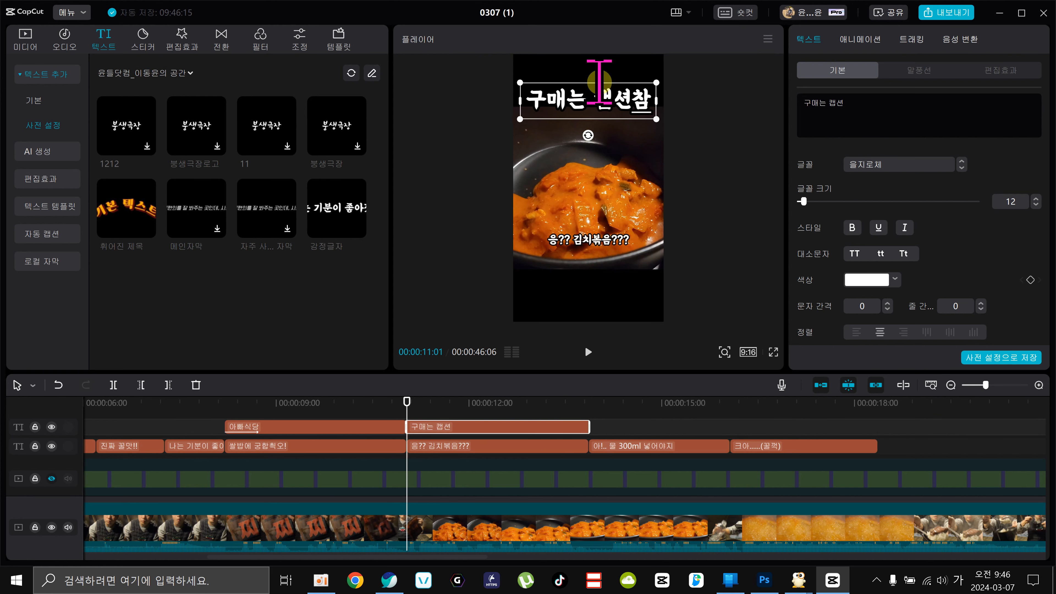
text(고)
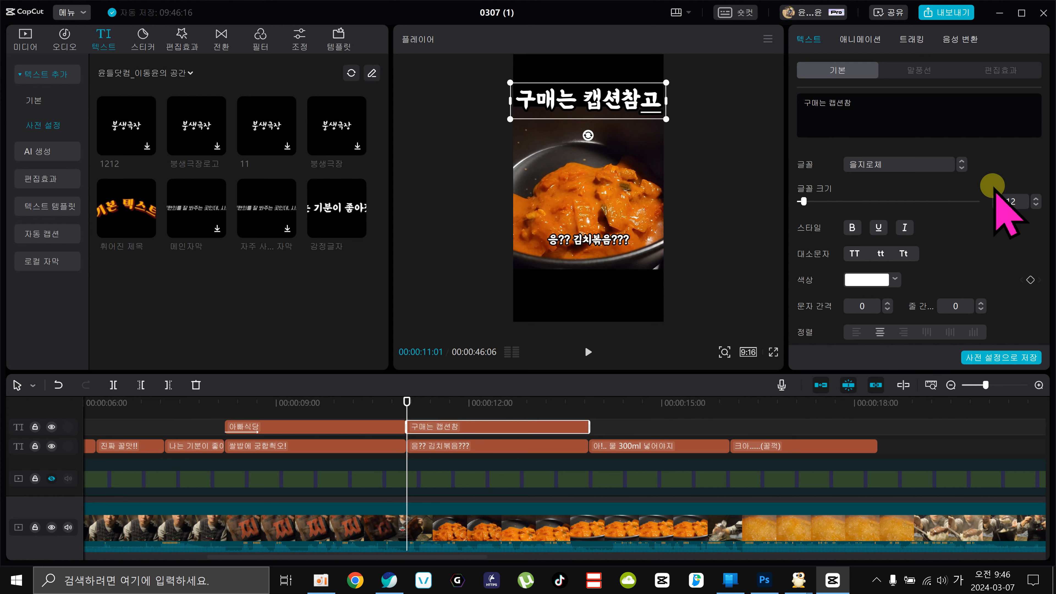
Set the "구매는 캡션참고" caption's font size to 10 and shift it slightly higher in the frame
click(1036, 205)
click(1036, 204)
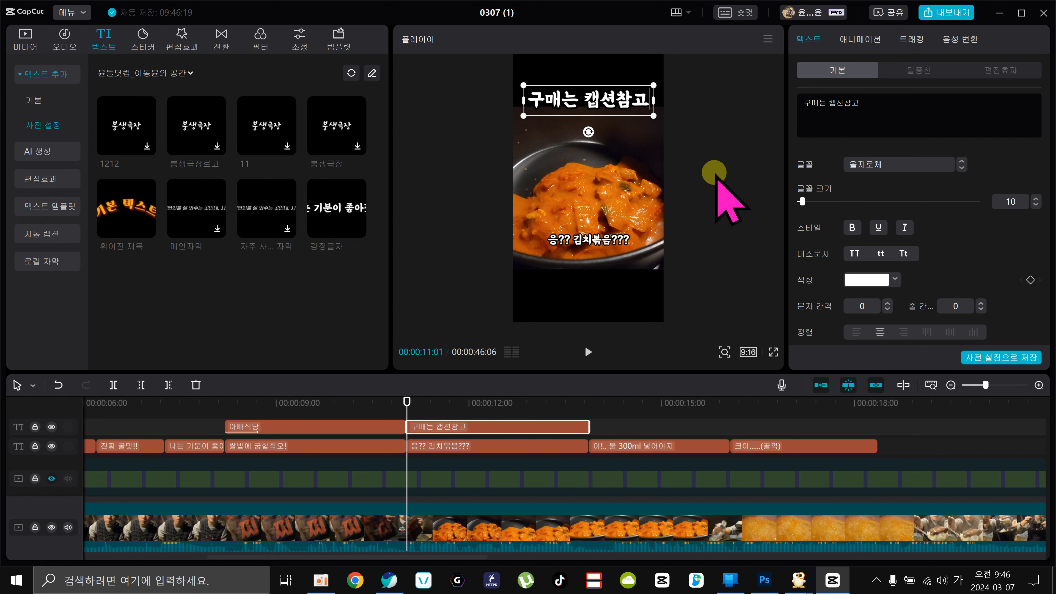
click(714, 171)
drag(628, 104, 608, 89)
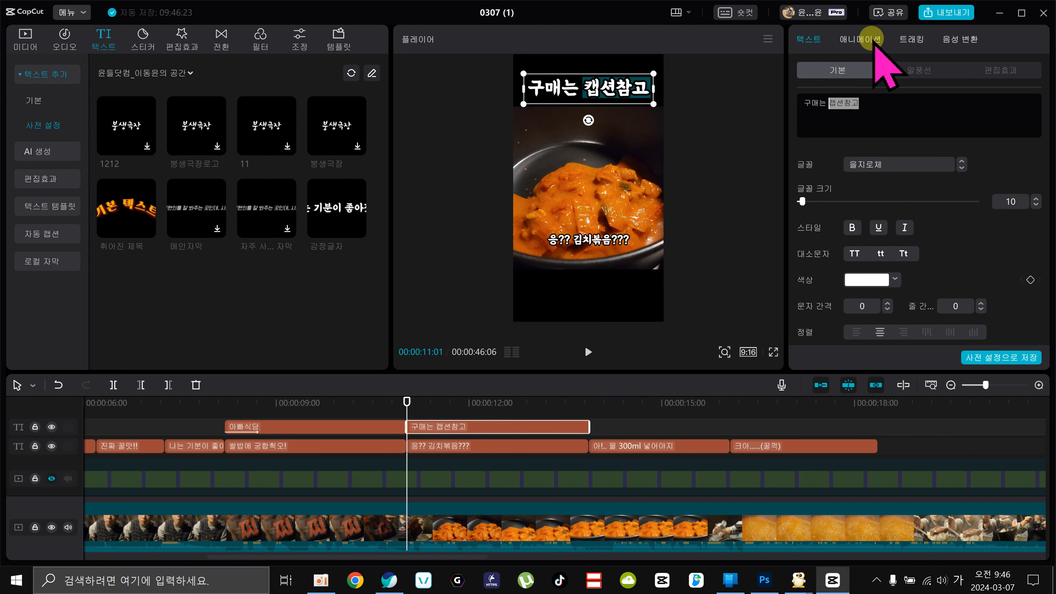
Replace "캡션참고" with "댓글로!!" so the purchase caption reads "구매는 댓글로!!"
key(BackSpace)
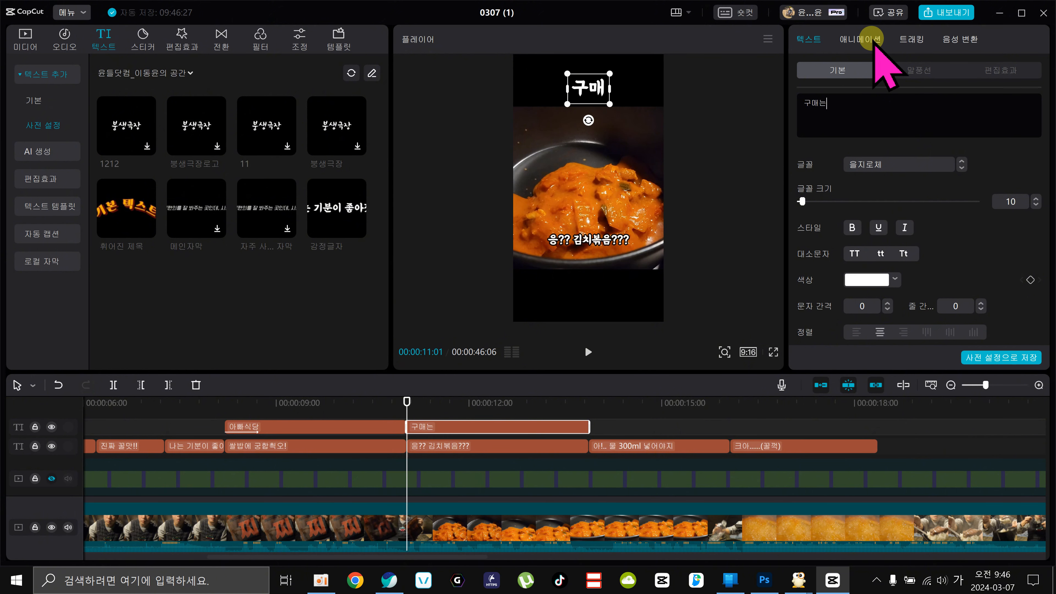
text(댓글)
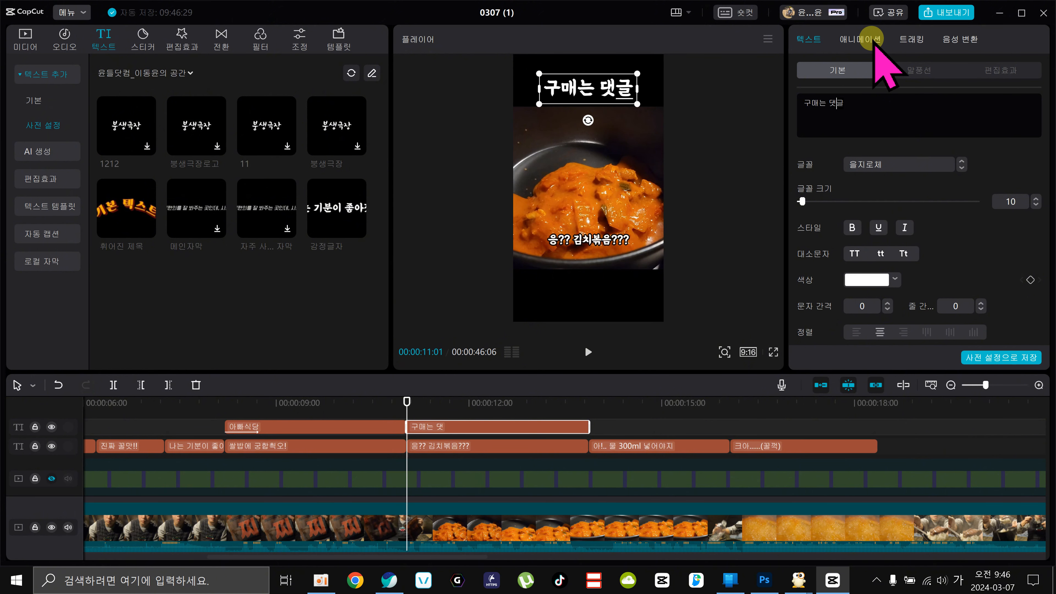
text(로!!)
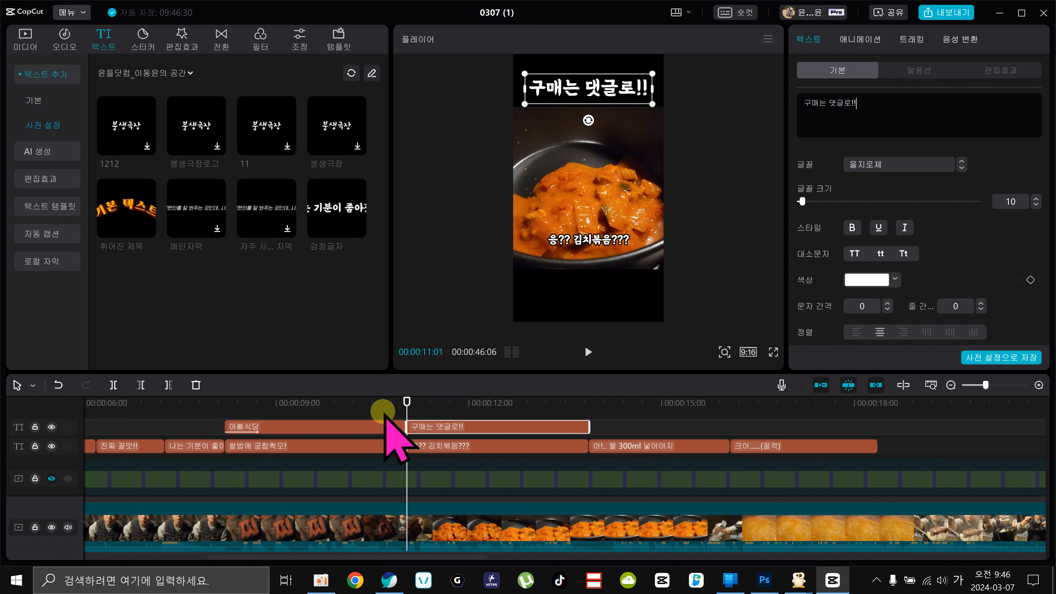
Scrub back and forth across the kimchi pan shots to check the "구매는 댓글로!!" caption over the footage
drag(399, 402, 540, 407)
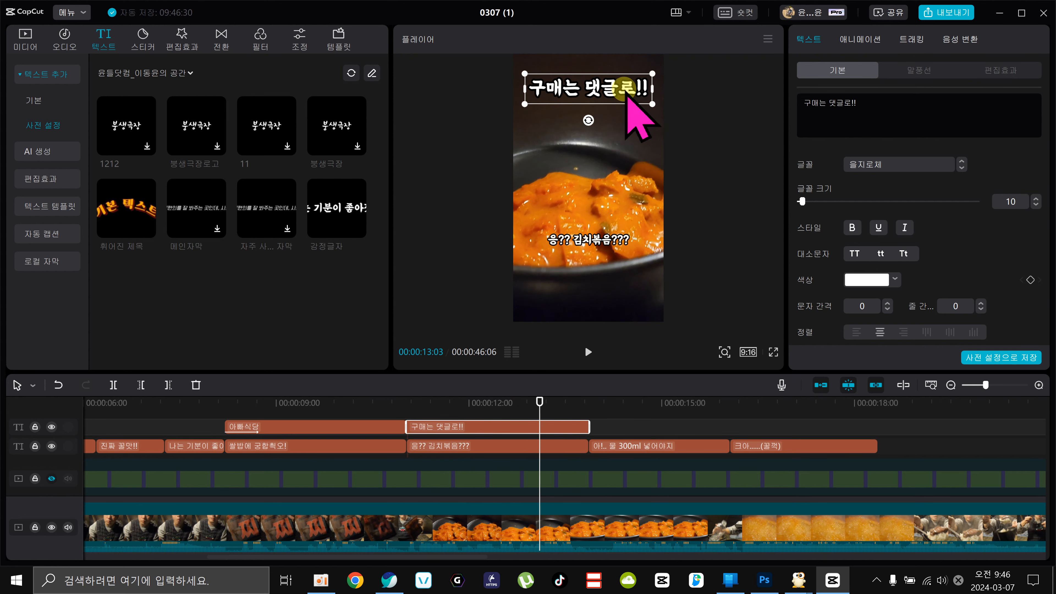
click(383, 403)
drag(384, 404, 490, 441)
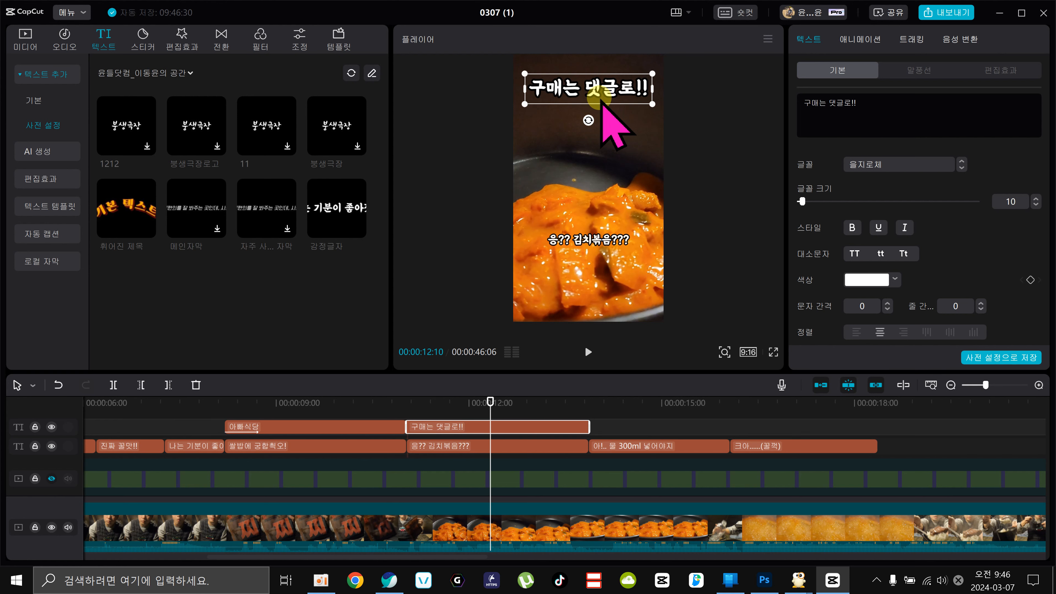
drag(258, 401, 473, 394)
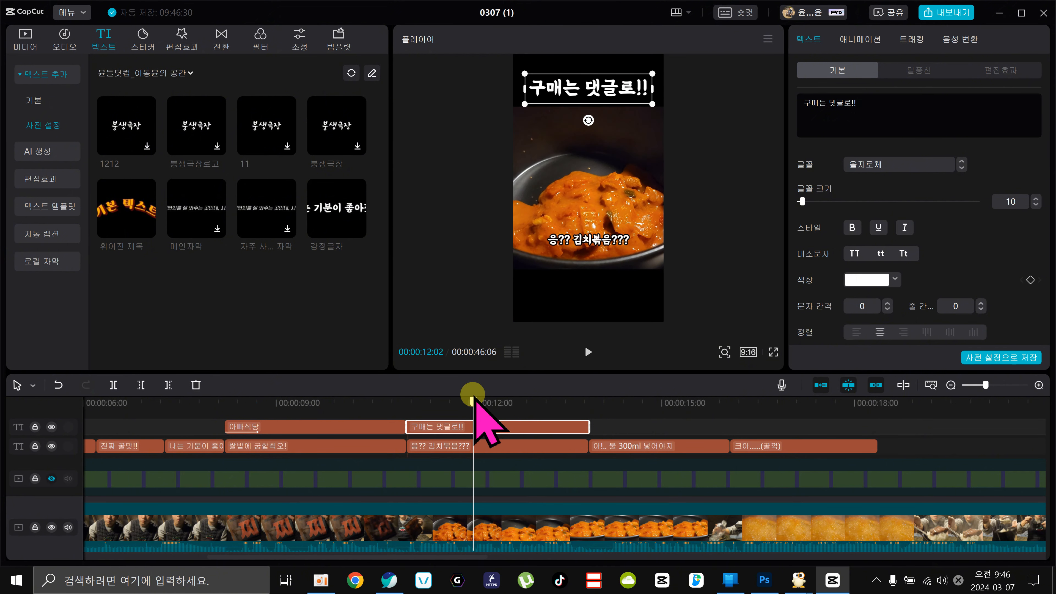
drag(473, 395, 498, 369)
click(608, 83)
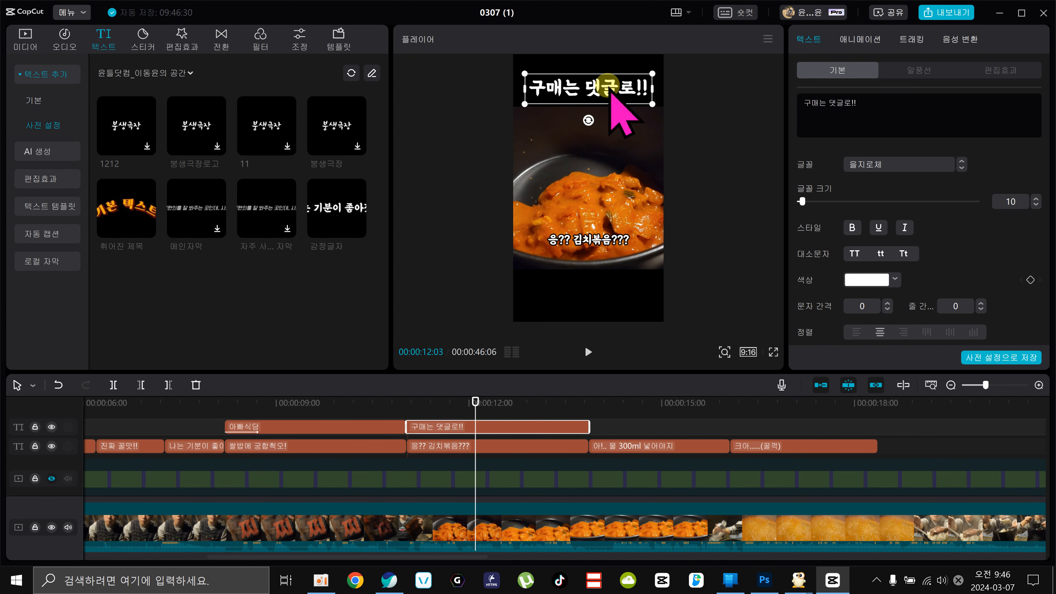
Review the purchase caption, show the 안전영역.jpg safe-zone overlay, and examine the captions against it from the opening to about 19 seconds
drag(384, 401, 514, 412)
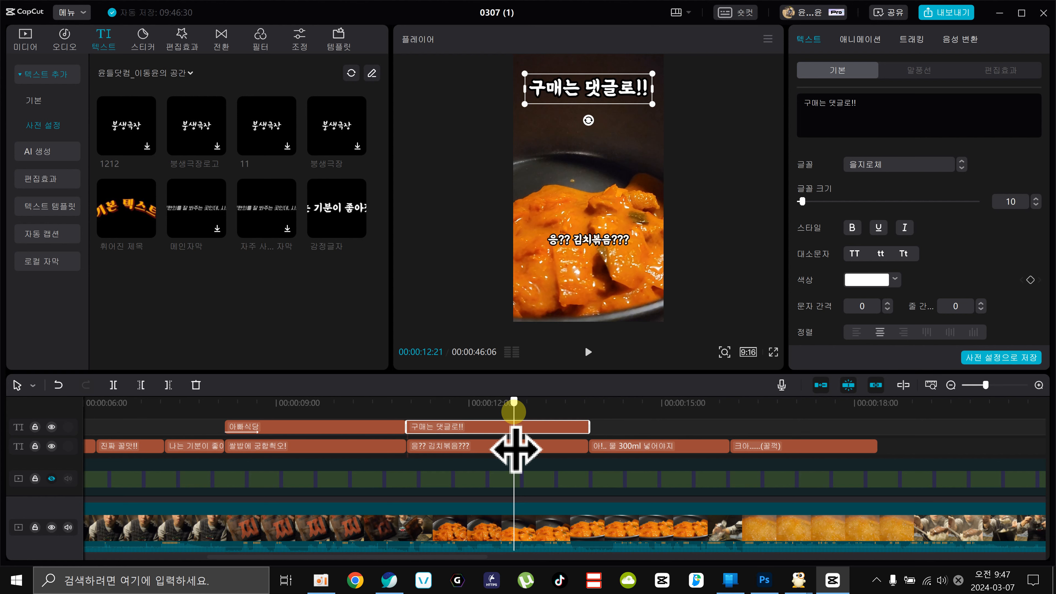
drag(514, 412, 519, 412)
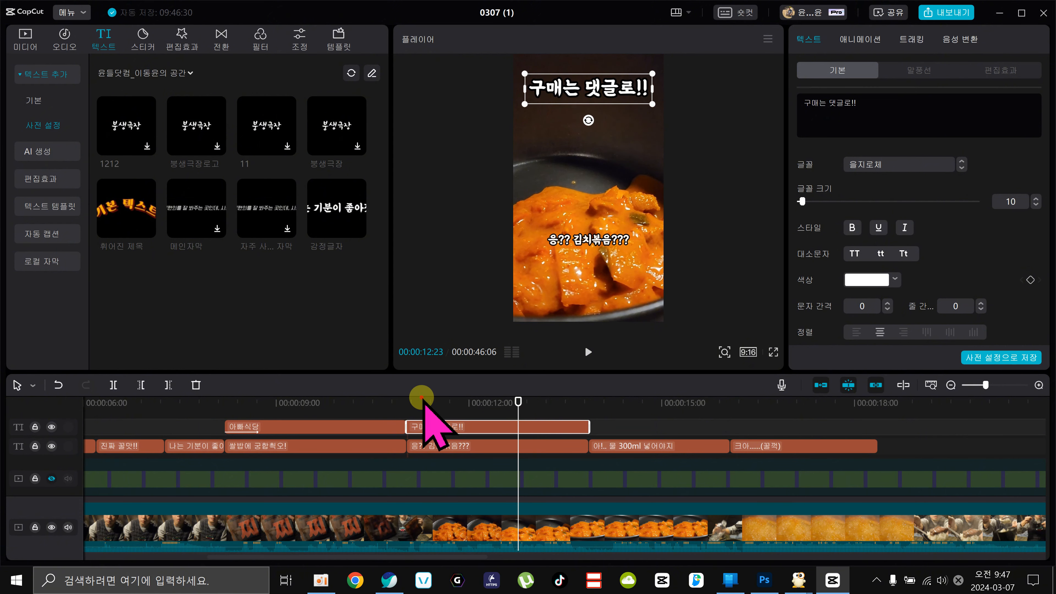
drag(422, 399, 398, 422)
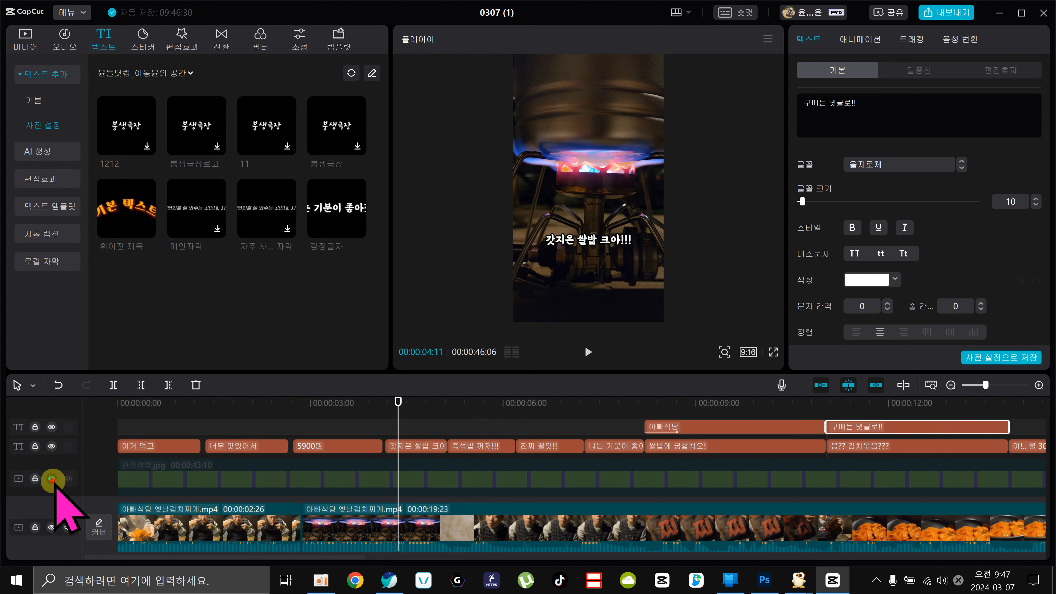
click(52, 480)
click(183, 478)
drag(194, 401, 50, 406)
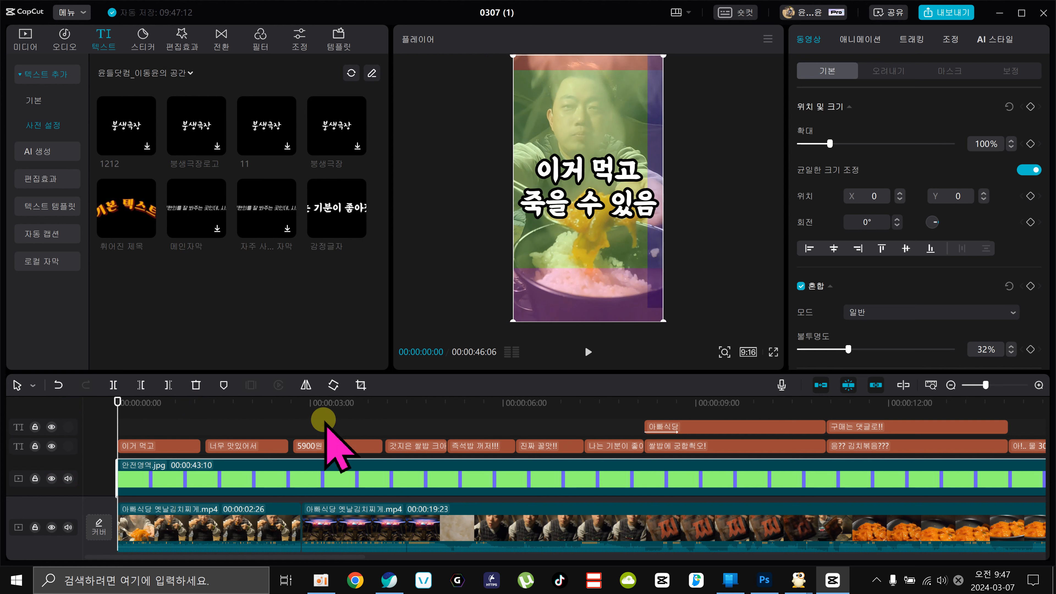
drag(179, 401, 750, 500)
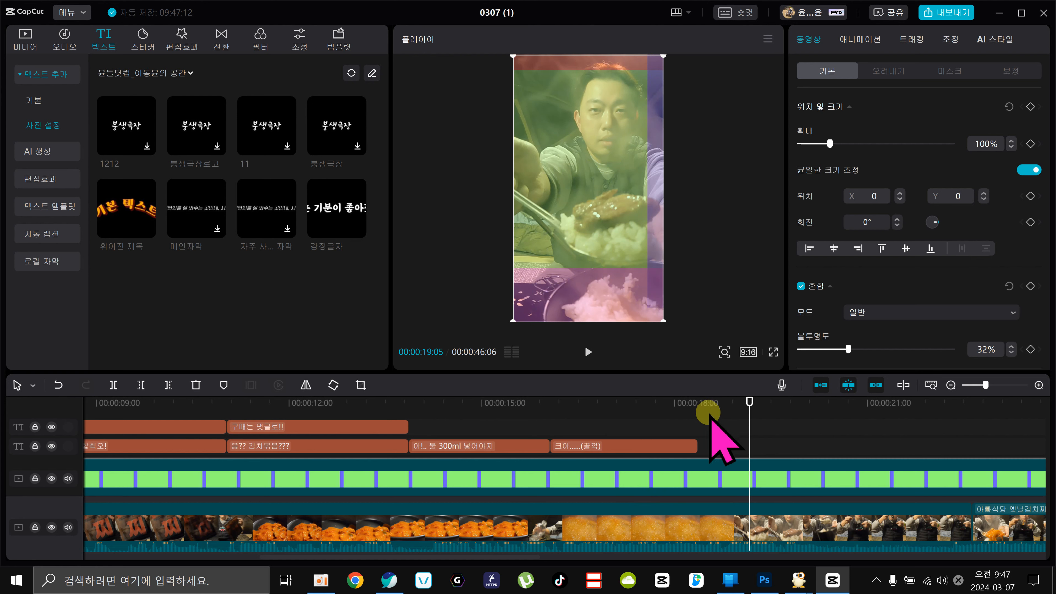
drag(669, 404, 410, 440)
click(410, 442)
drag(445, 403, 5, 478)
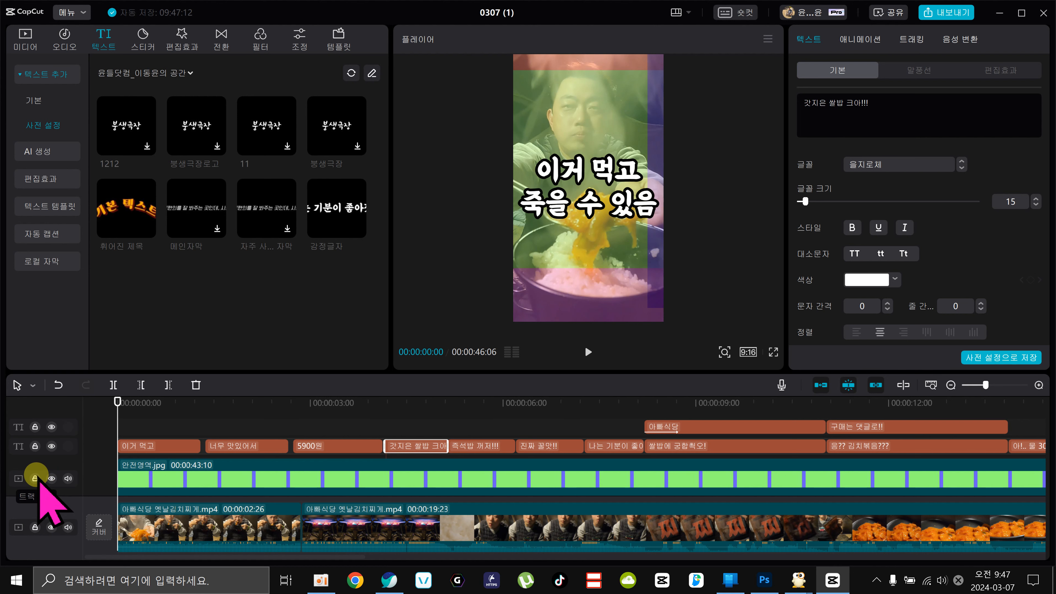
click(138, 484)
key(Delete)
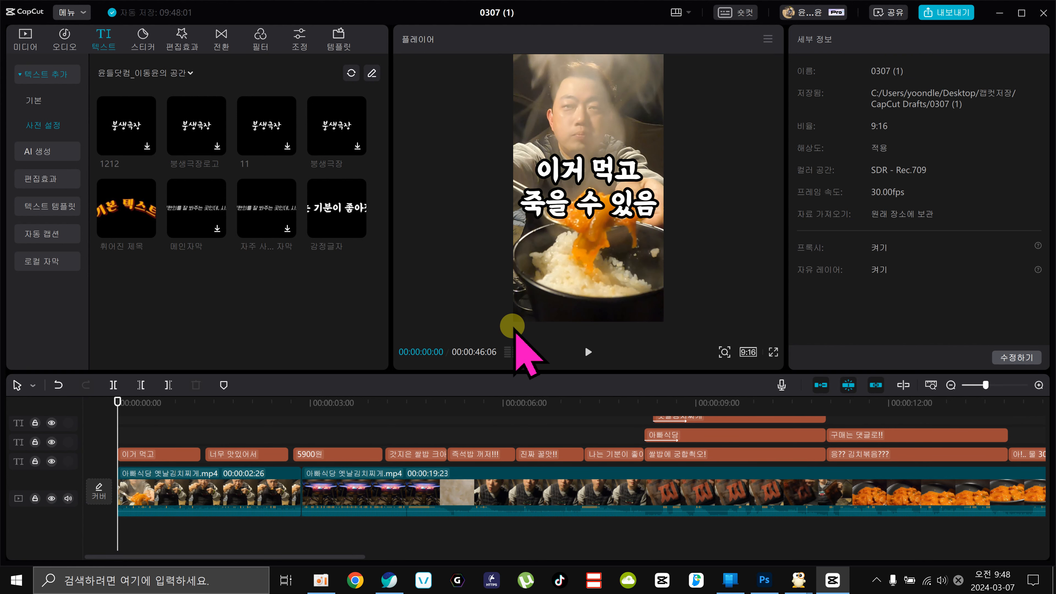
key(ctrl+z)
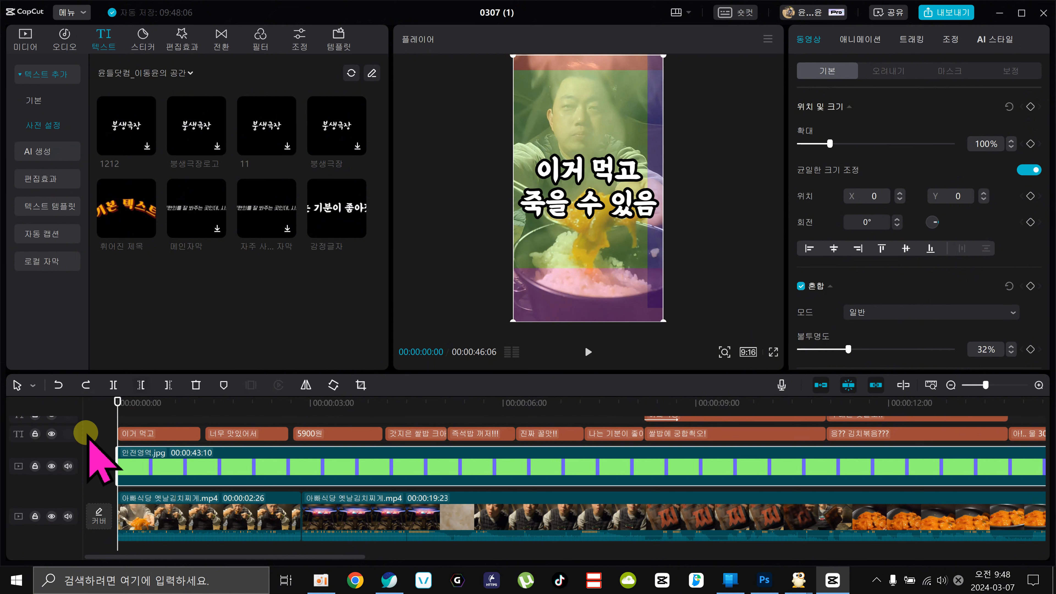
Hide the track holding the 안전영역.jpg safe-zone overlay while keeping its clip in the timeline
click(51, 466)
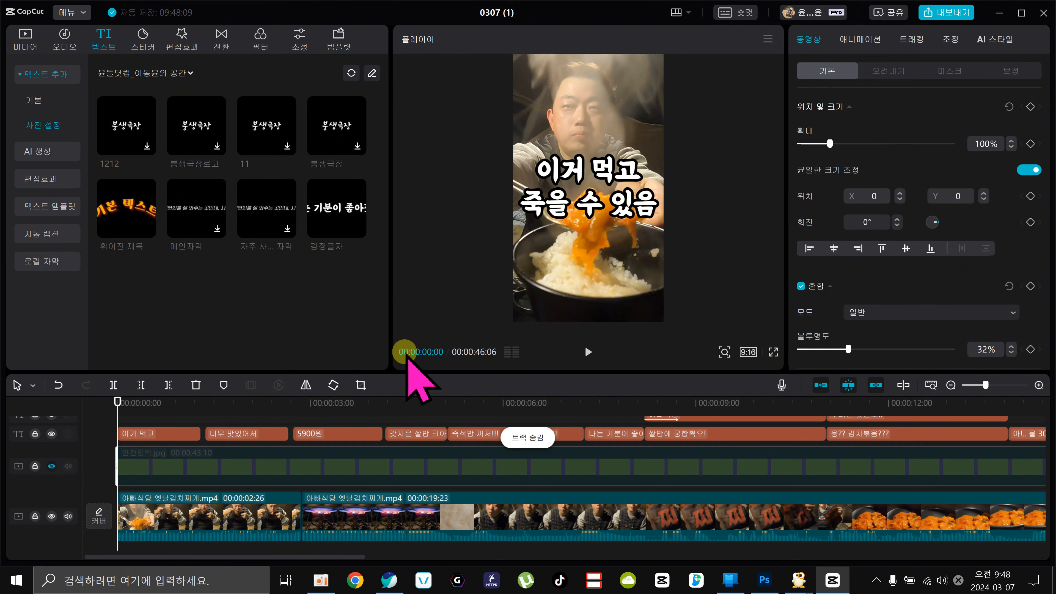